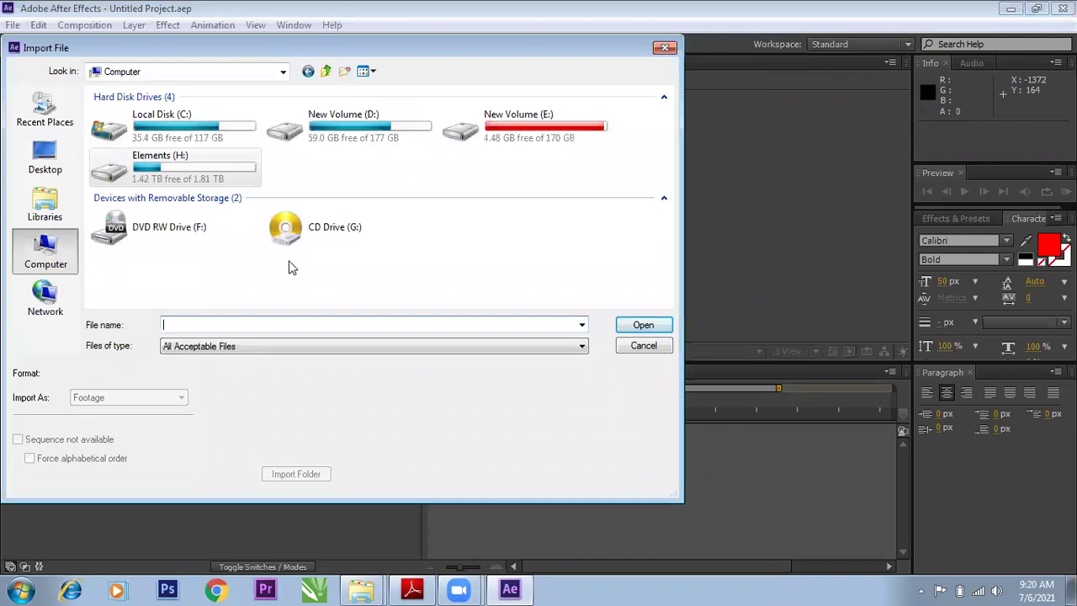
- Import the Gerua song video from the hindi video folder and create a composition from it
double_click(138, 247)
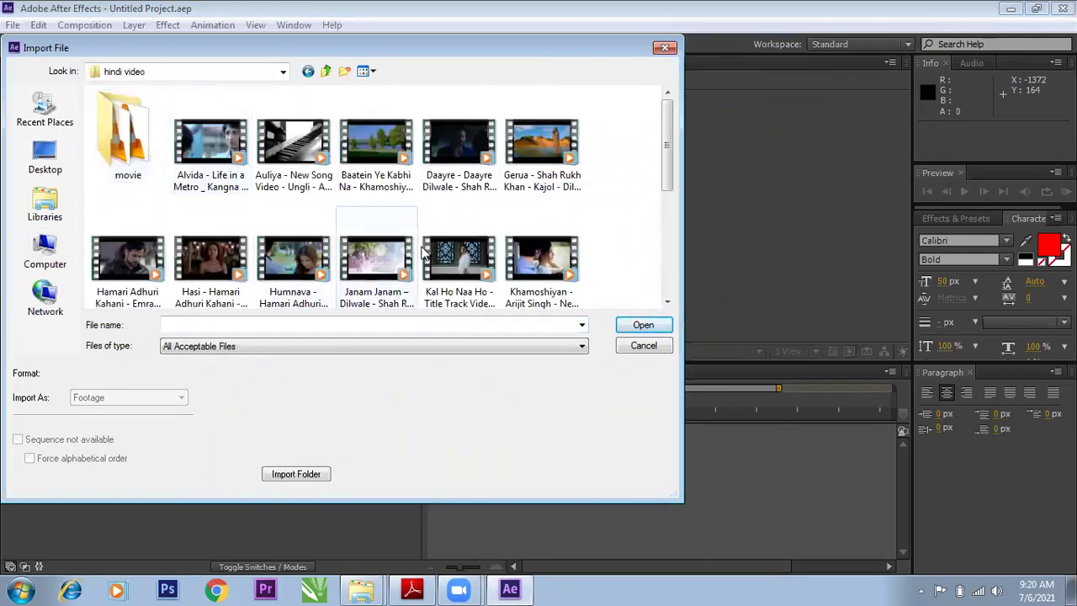
double_click(542, 143)
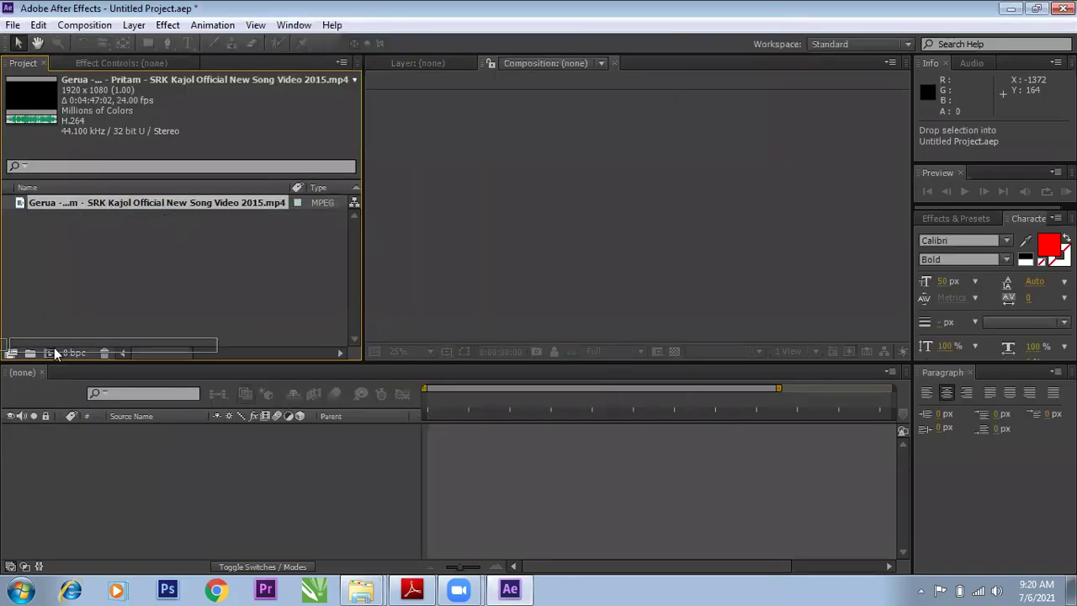
left_click_drag(54, 347, 52, 351)
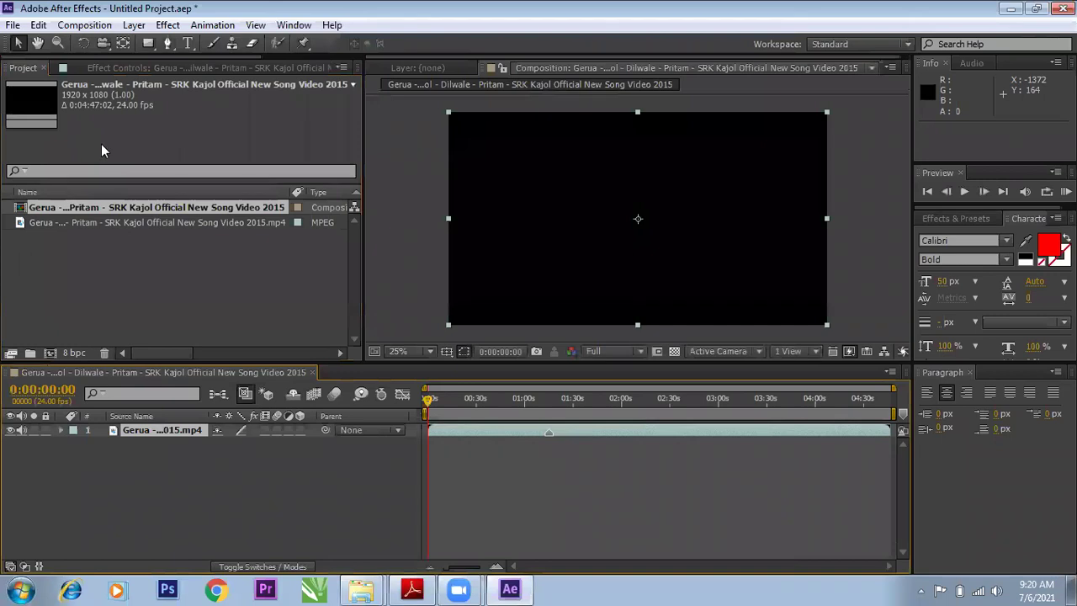
- Preview the opening of the composition and move the current time to 0:00:43:11
key("space")
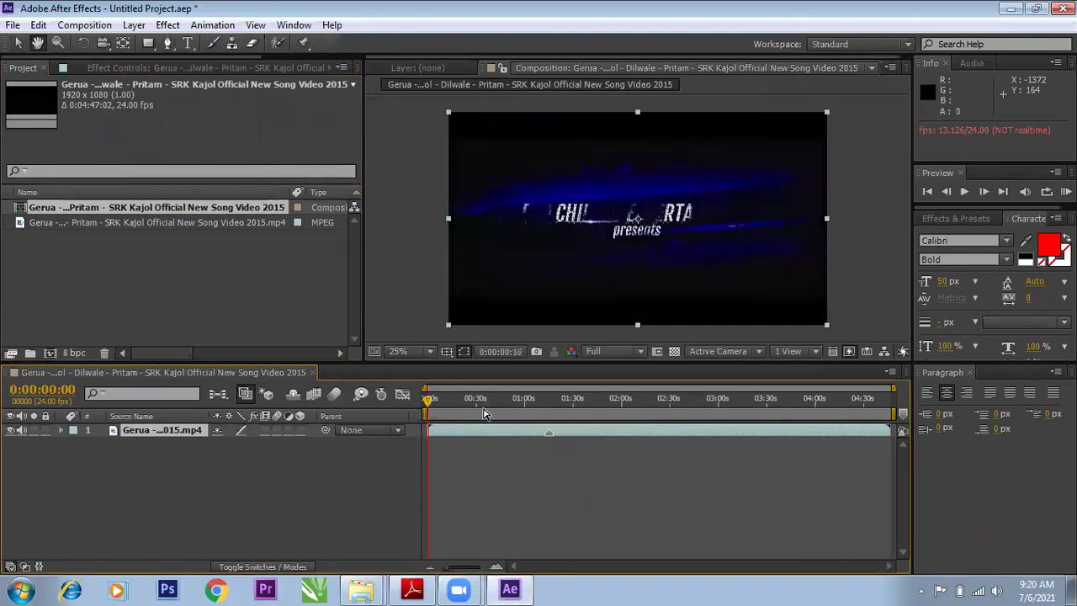
left_click_drag(464, 410, 497, 411)
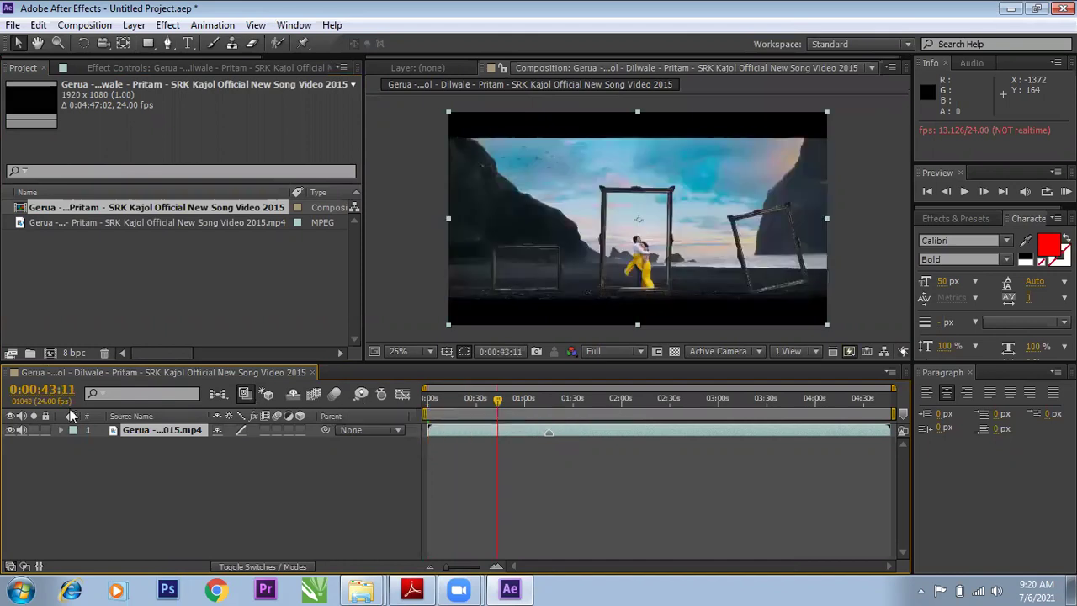
- Switch the video layer's visibility off and on repeatedly to examine its effect on the composition
left_click(11, 432)
left_click(11, 432)
left_click(11, 431)
left_click(11, 432)
left_click(11, 432)
left_click(11, 432)
left_click(11, 432)
left_click(11, 432)
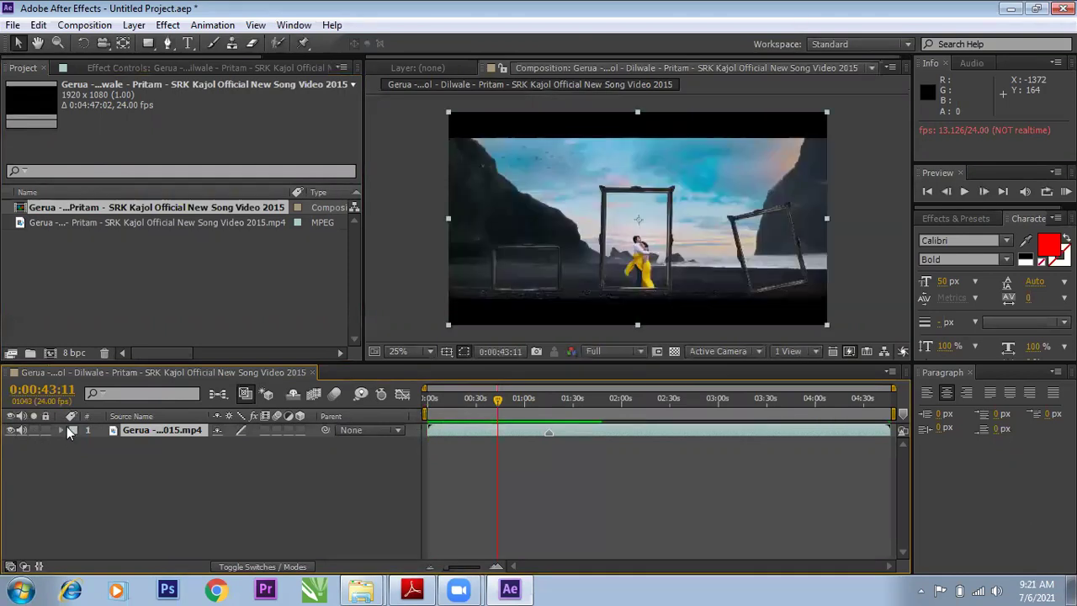
- Try out changes to the video layer's Transform properties, including Opacity, undo them and collapse the layer
left_click(60, 430)
left_click(65, 443)
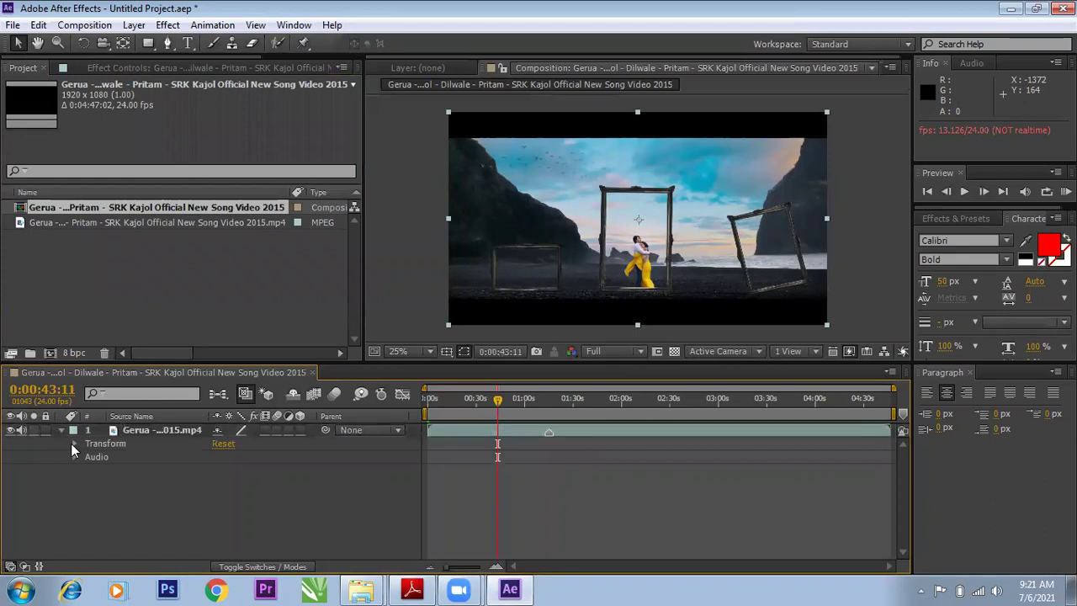
left_click(74, 443)
left_click_drag(214, 476, 251, 509)
key("ctrl+z")
key("ctrl+z")
key("ctrl+z")
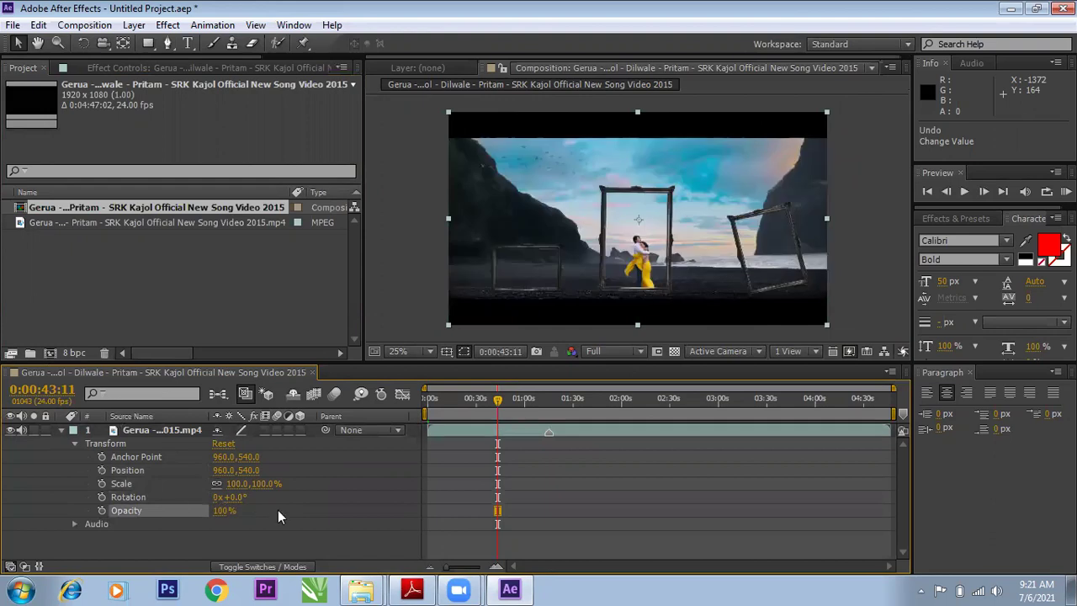
left_click(60, 429)
- Create a new 1920 x 1080 px orange solid layer above the video
right_click(76, 483)
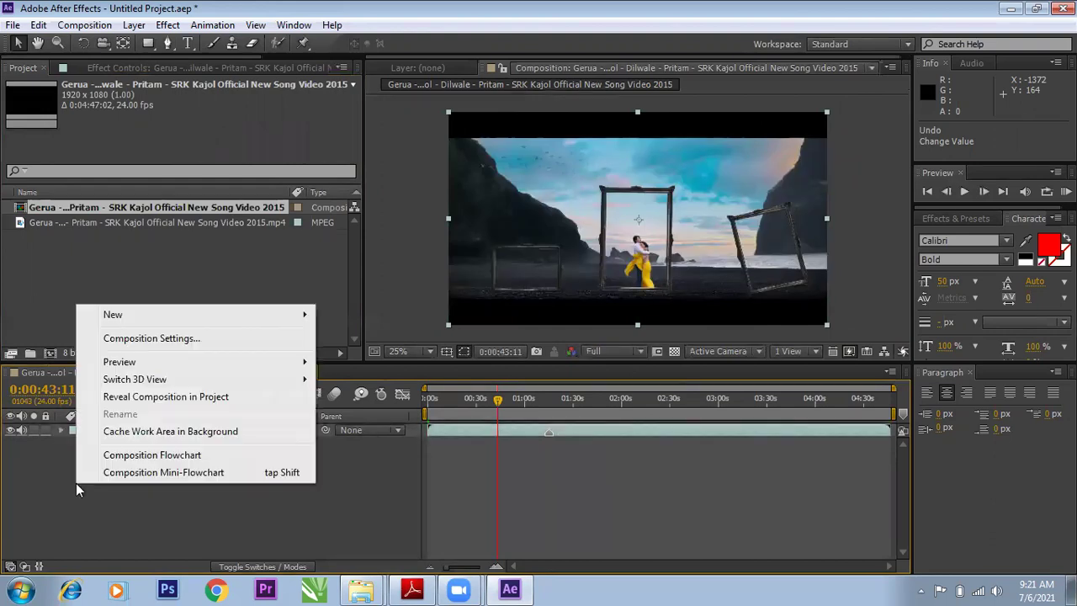
mouse_move(118, 316)
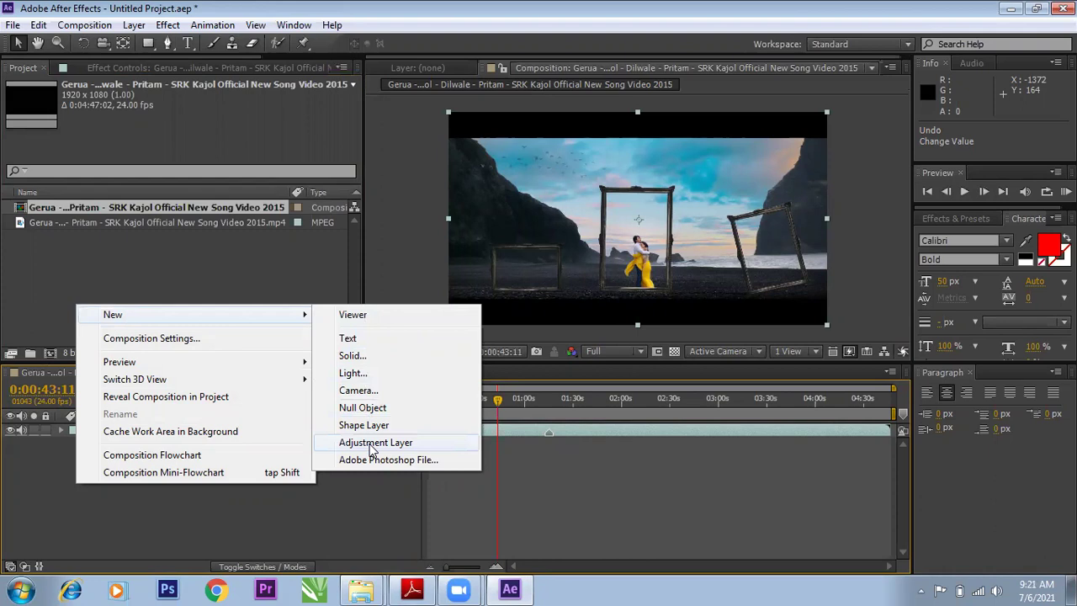
left_click(368, 355)
left_click(526, 389)
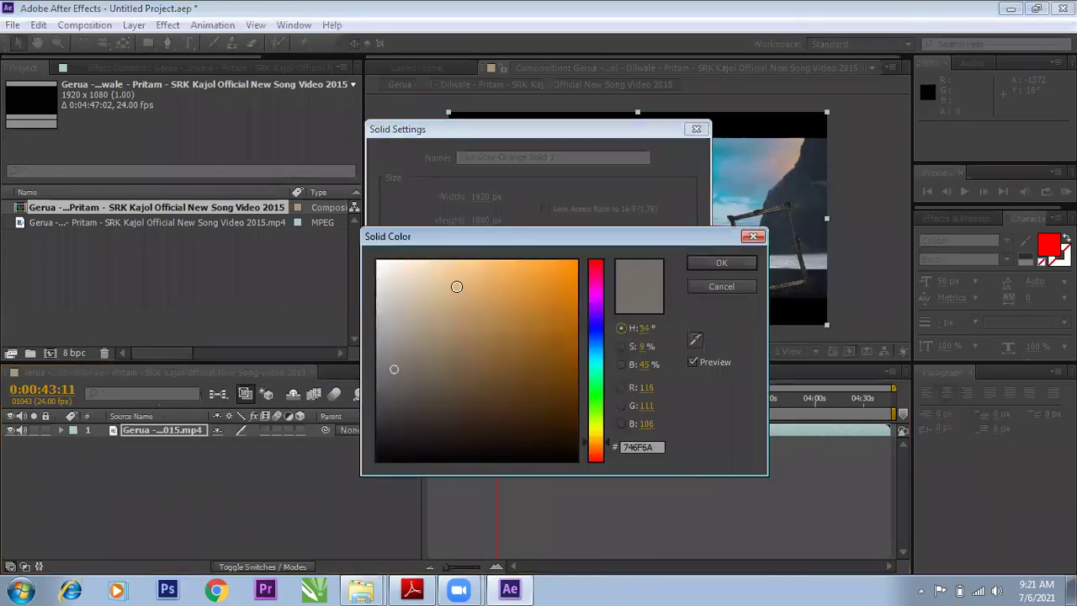
left_click_drag(494, 283, 616, 249)
left_click(697, 261)
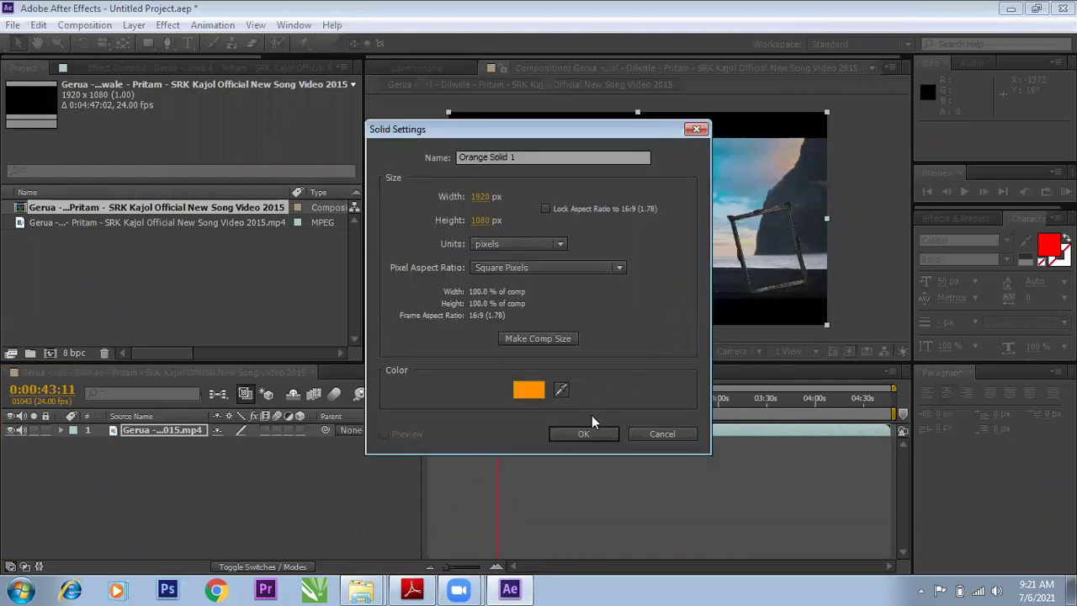
left_click(613, 433)
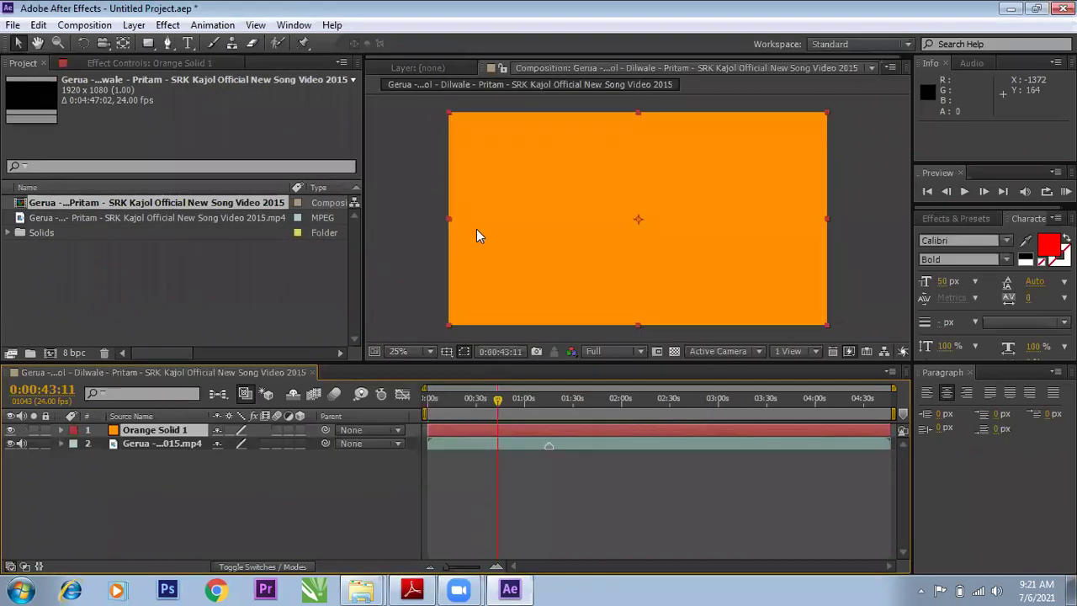
left_click(373, 431)
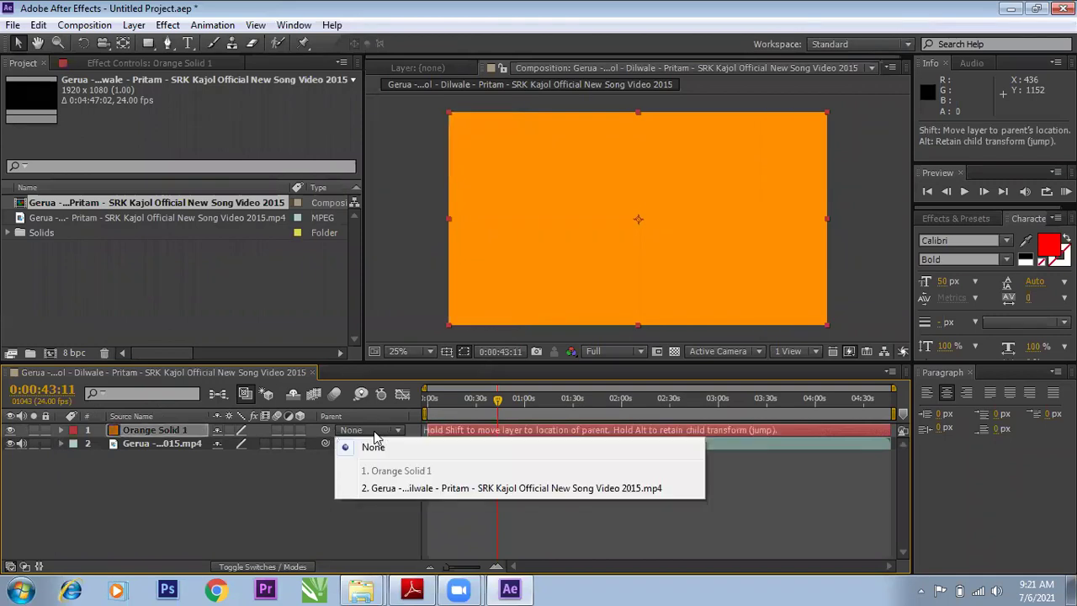
left_click(249, 492)
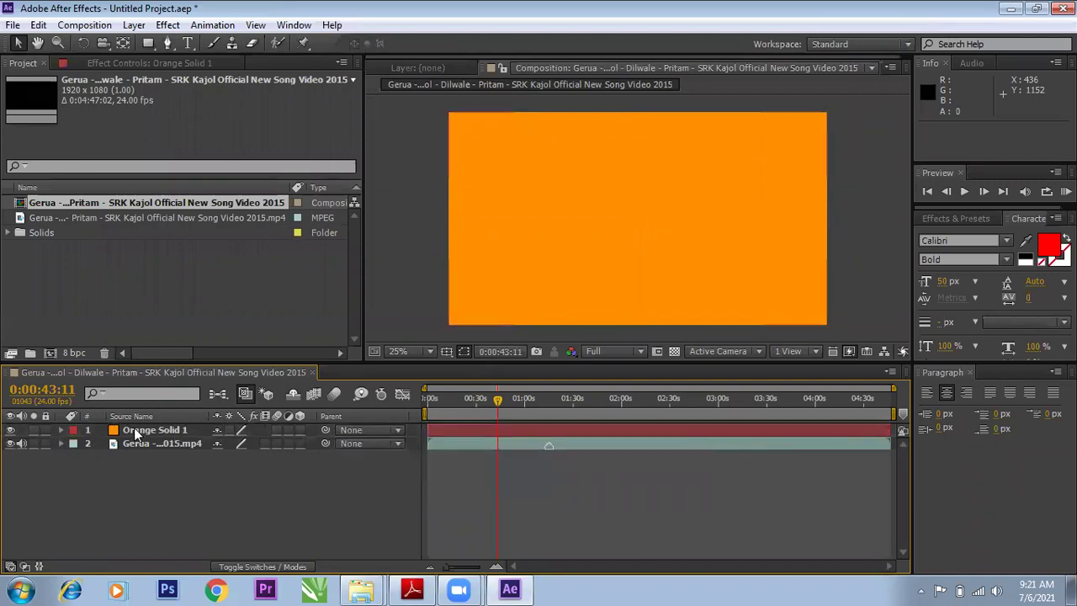
- Set the orange solid's blending mode to Multiply and inspect the blended footage up close
right_click(157, 430)
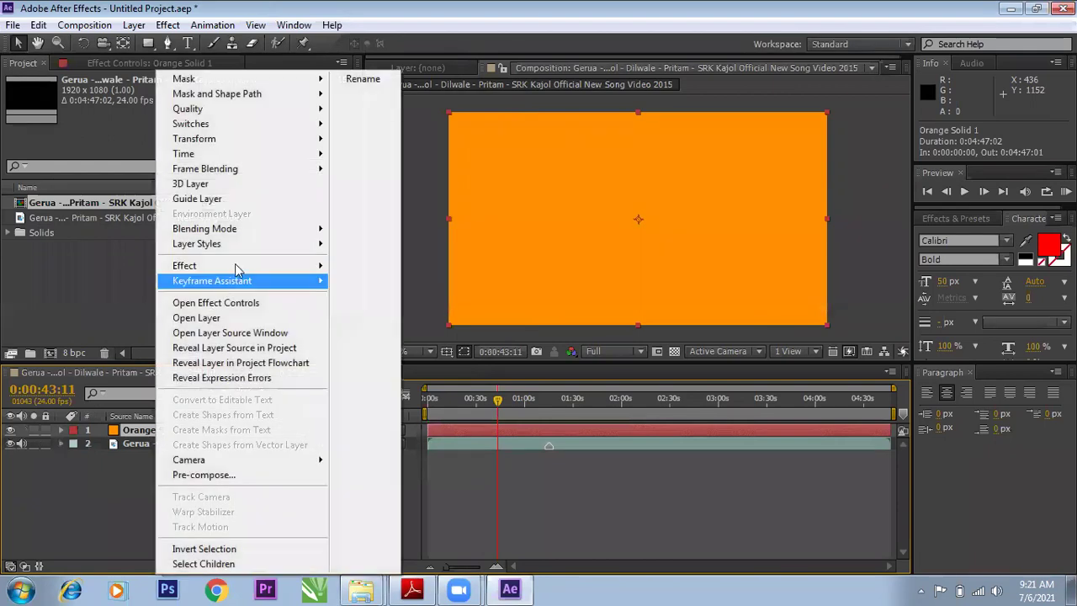
mouse_move(244, 232)
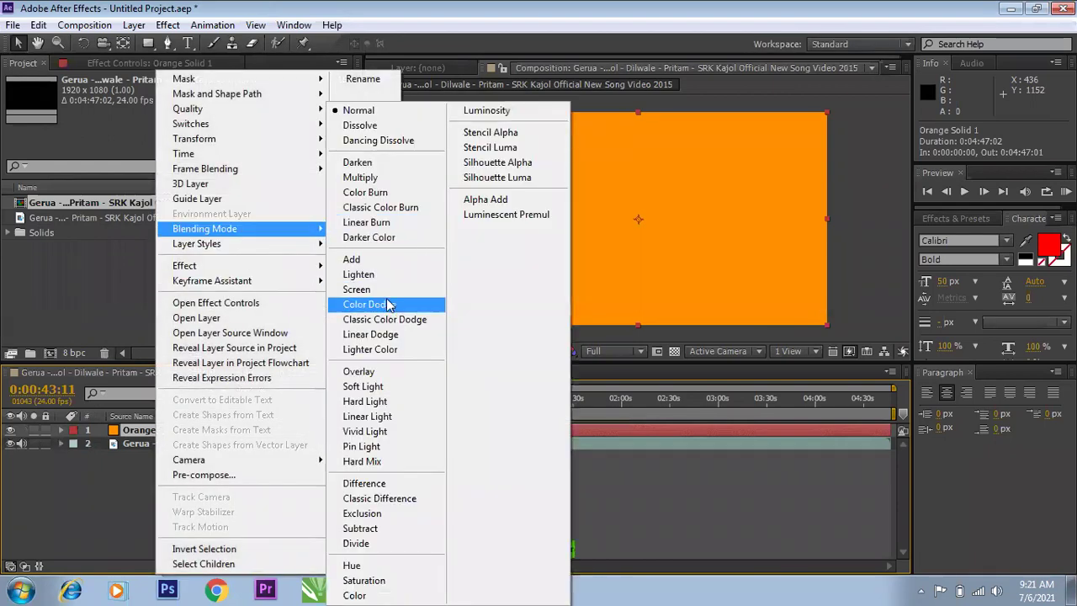
left_click(375, 178)
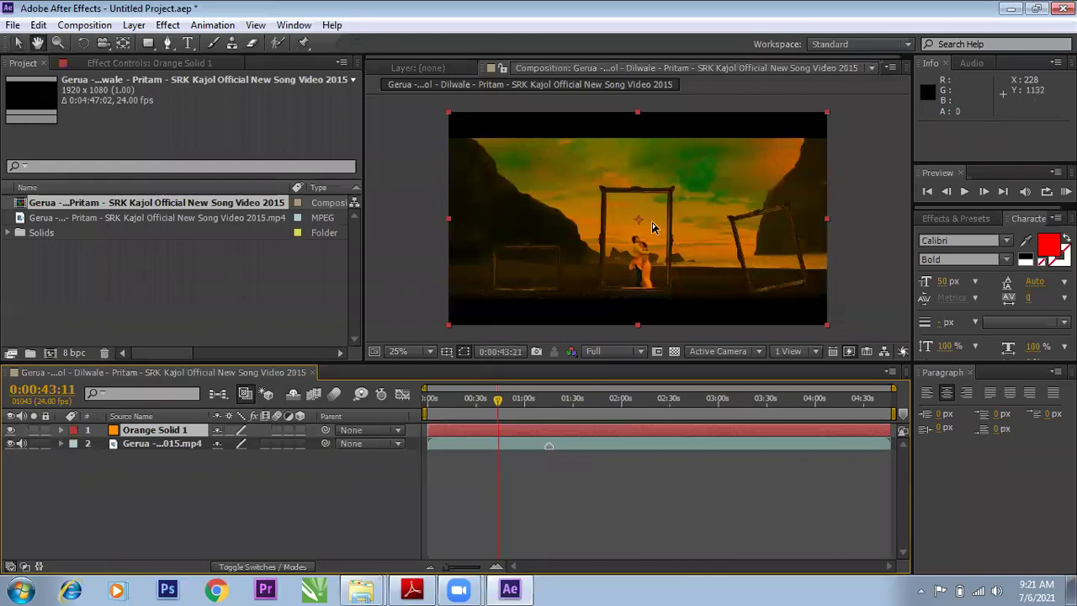
scroll(644, 232, "up", 1)
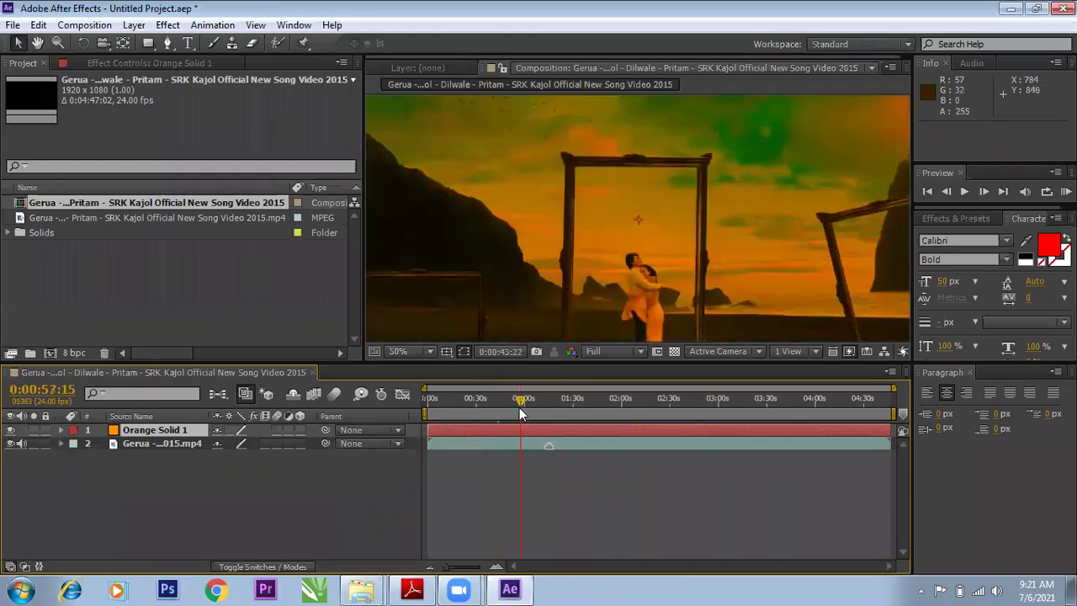
- Switch to the syllabus PDF in Adobe Reader, highlight "Layer Modes" under Unit I, and return to After Effects
left_click(412, 588)
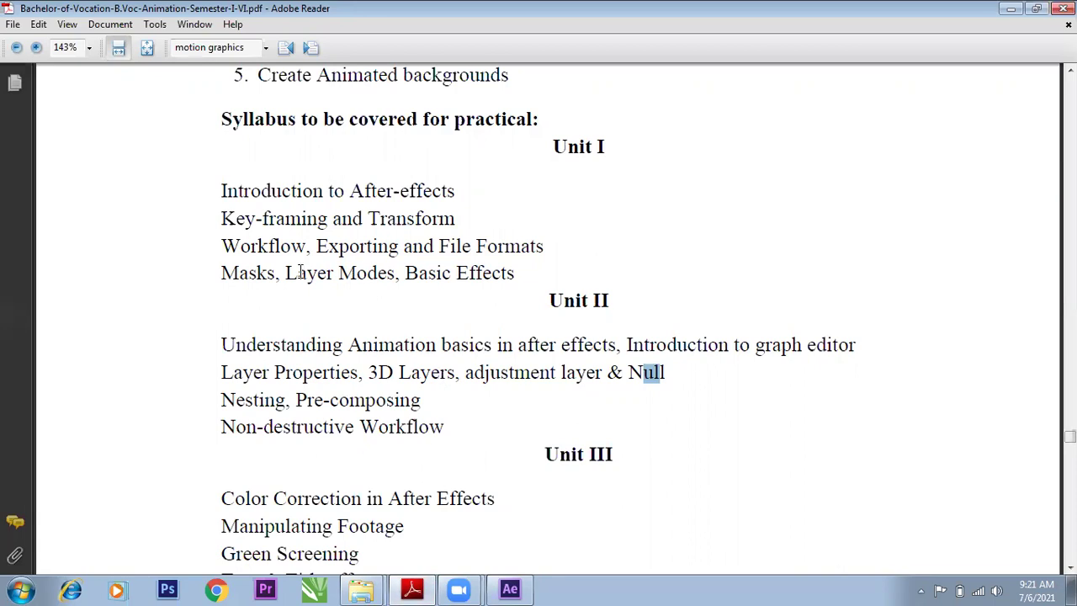
left_click_drag(286, 274, 395, 274)
left_click(492, 585)
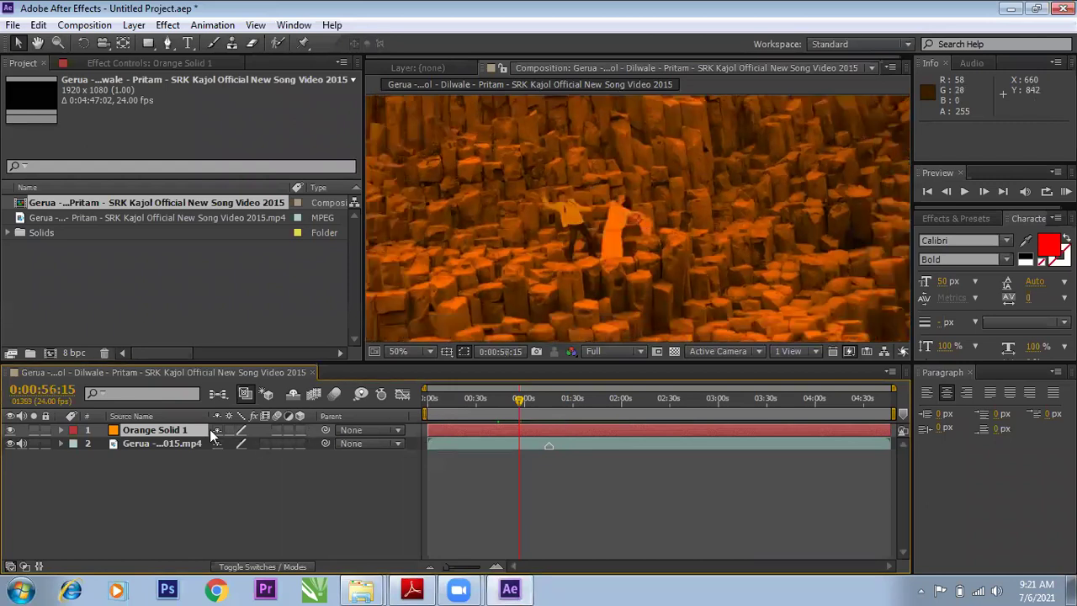
- Try the Screen and Linear Dodge blending modes on the orange solid layer
right_click(177, 431)
mouse_move(226, 228)
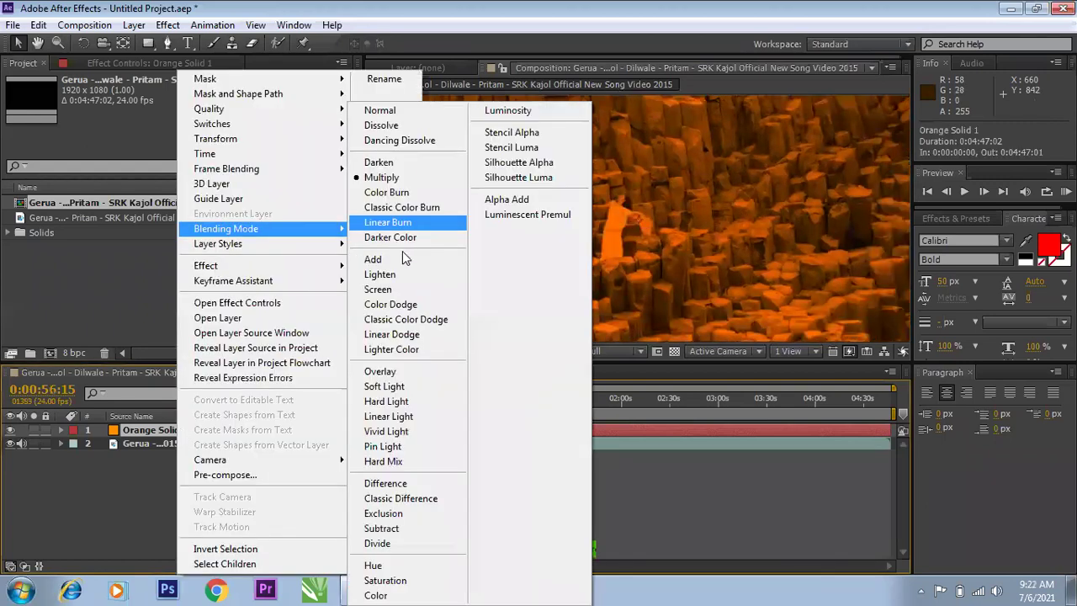
left_click(389, 287)
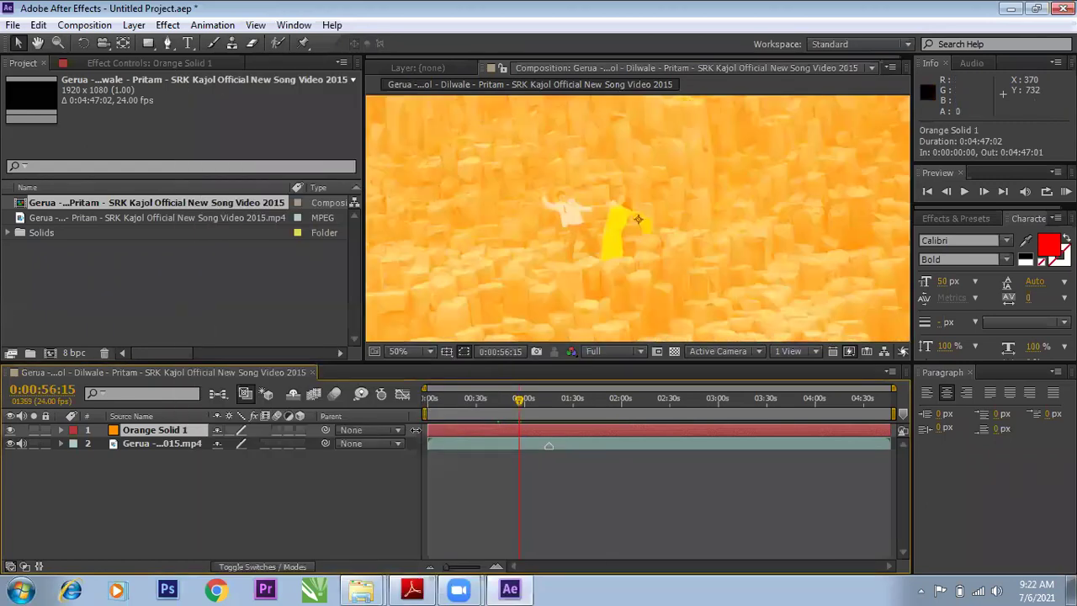
right_click(185, 434)
mouse_move(260, 228)
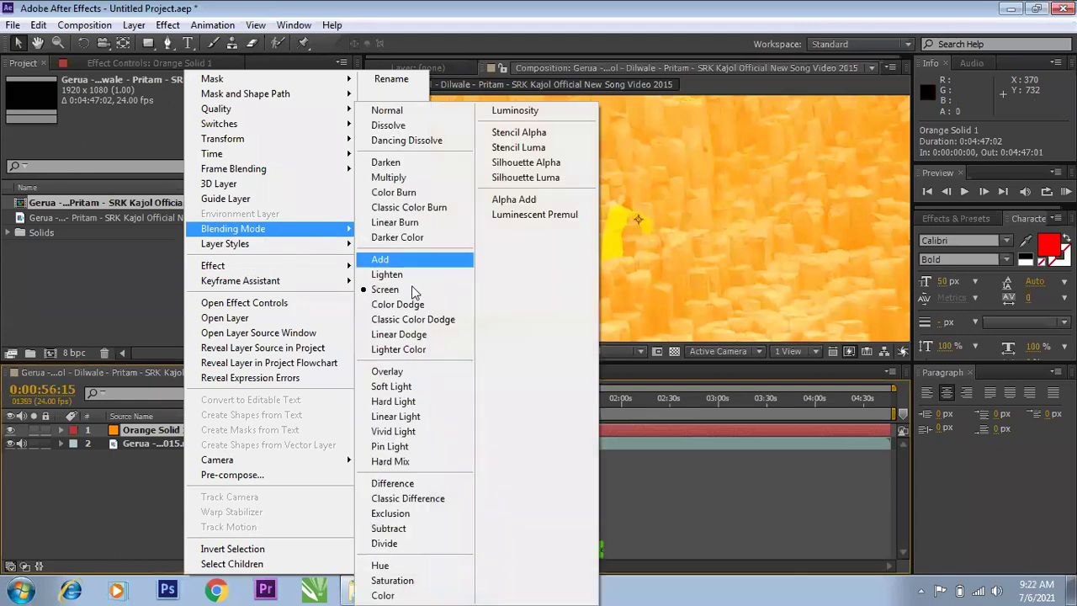
left_click(406, 343)
- Change the orange solid's blending mode to Color
right_click(133, 434)
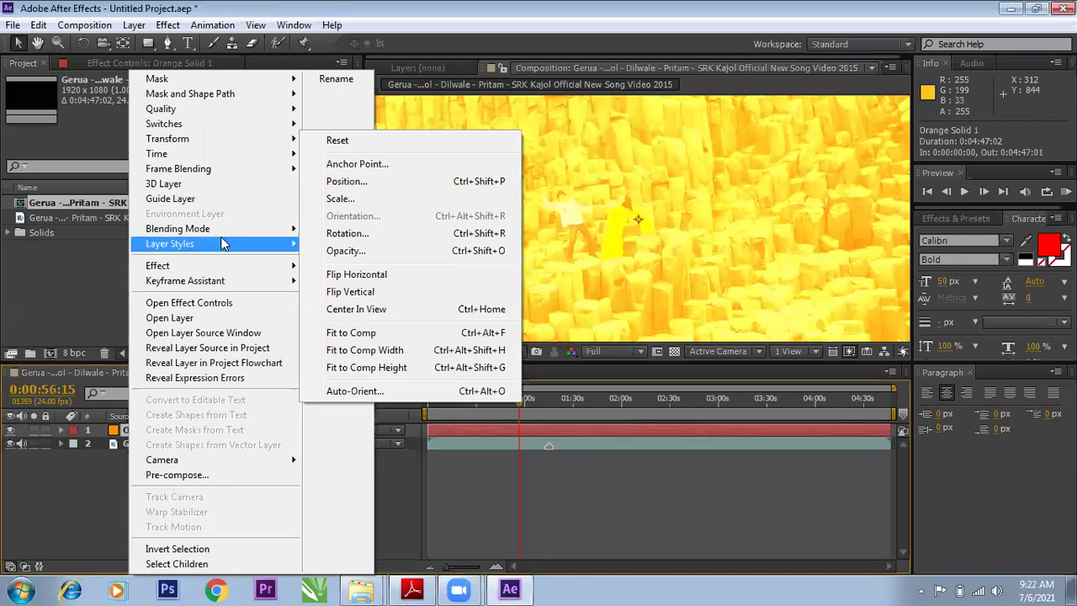
mouse_move(238, 229)
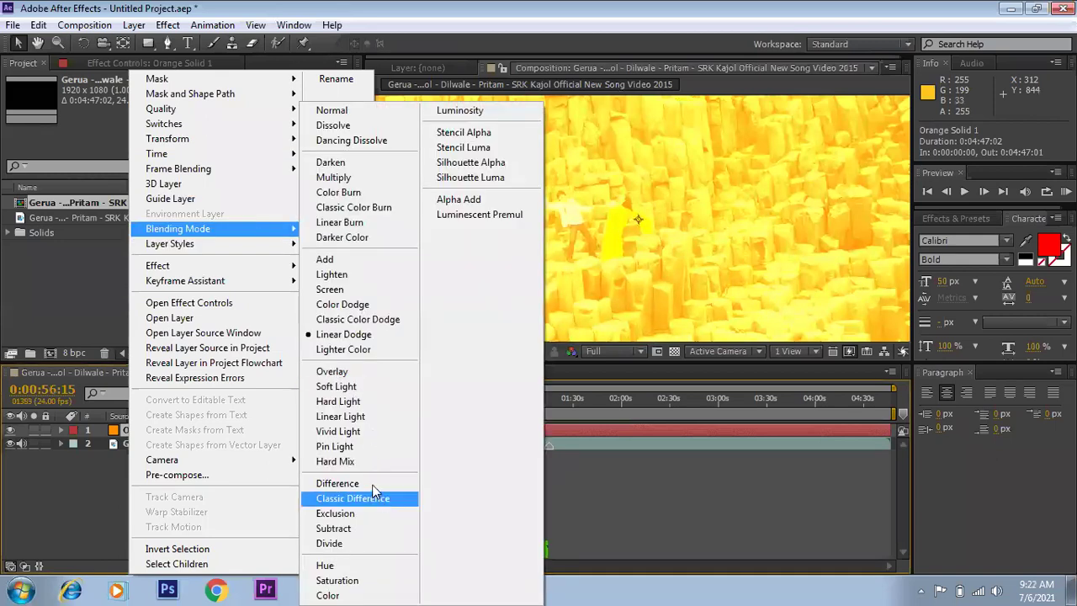
left_click(328, 595)
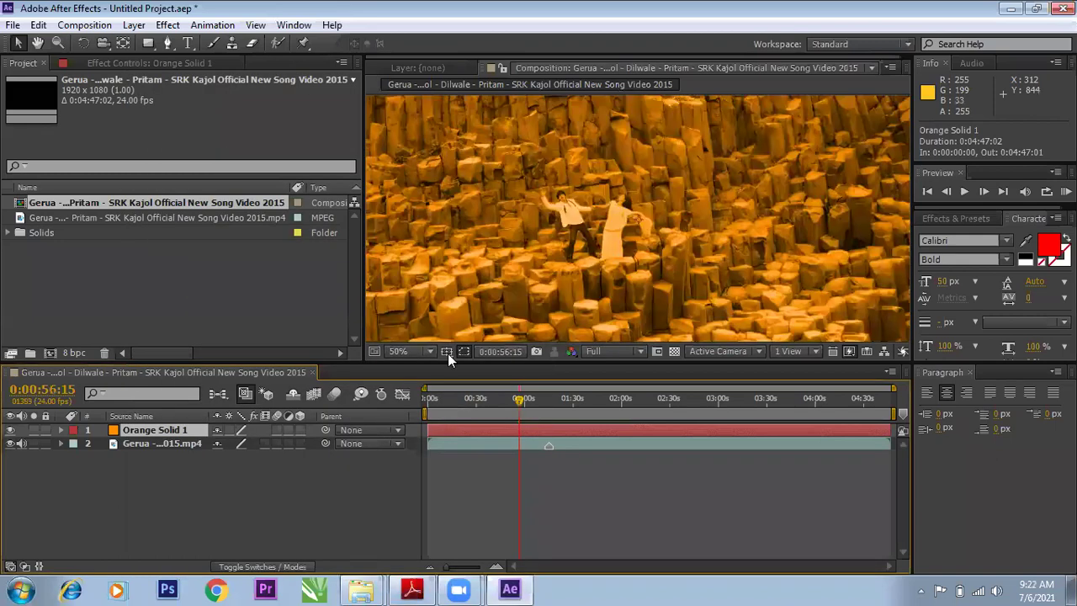
- Examine the orange-tinted footage at several points of the timeline, stopping at 0:01:38:15
left_click(526, 399)
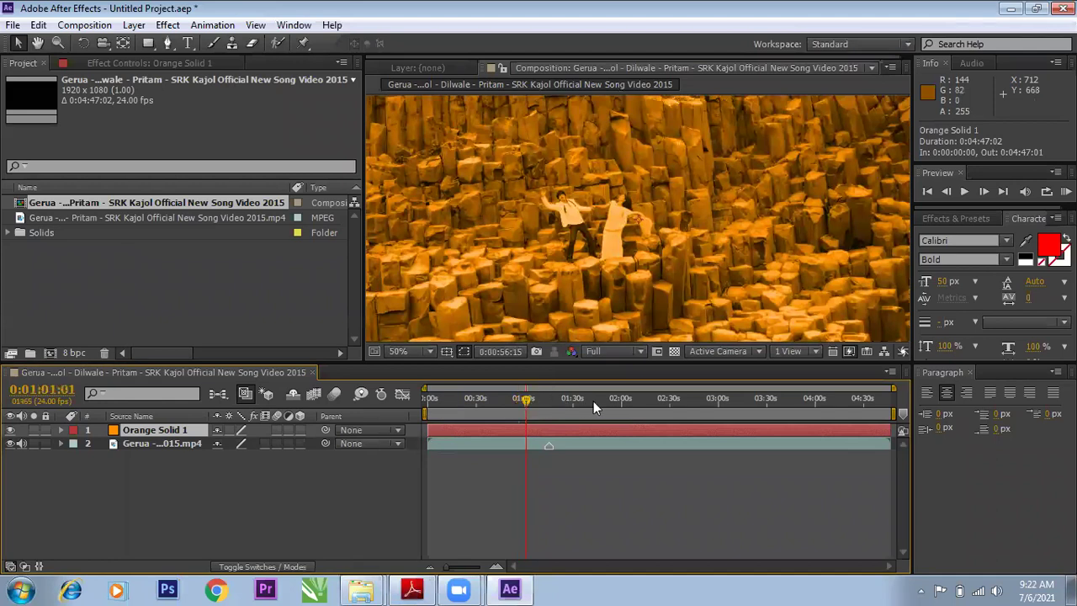
left_click(596, 401)
scroll(594, 202, "down", 4)
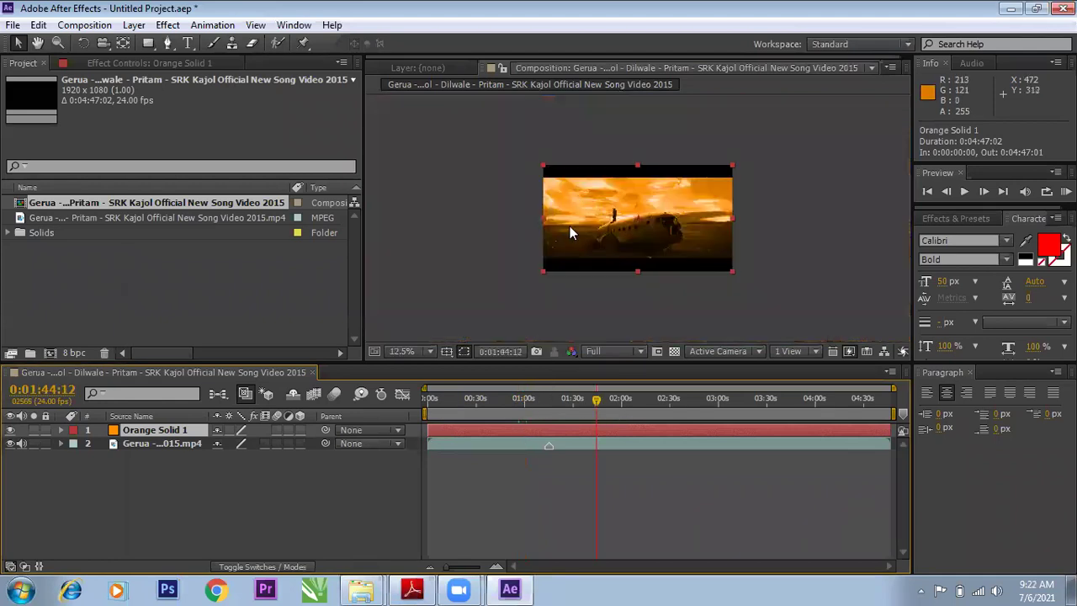
scroll(570, 233, "up", 4)
left_click(660, 401)
left_click_drag(694, 404, 585, 404)
- Set the text fill color to dark blue, 1F1476
left_click(1048, 244)
left_click_drag(529, 308, 543, 368)
left_click(595, 322)
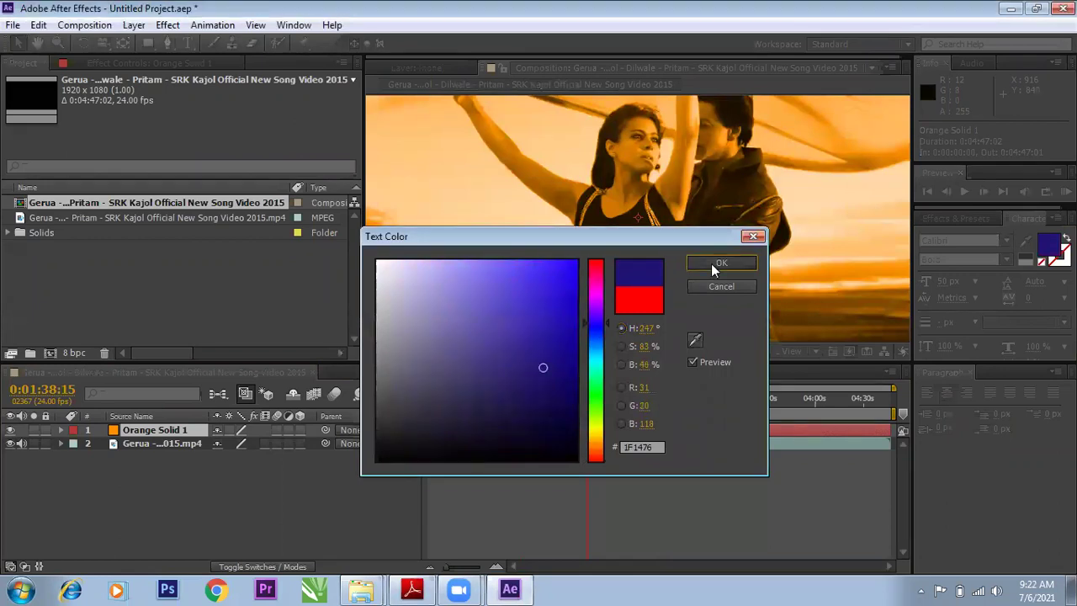
left_click(712, 264)
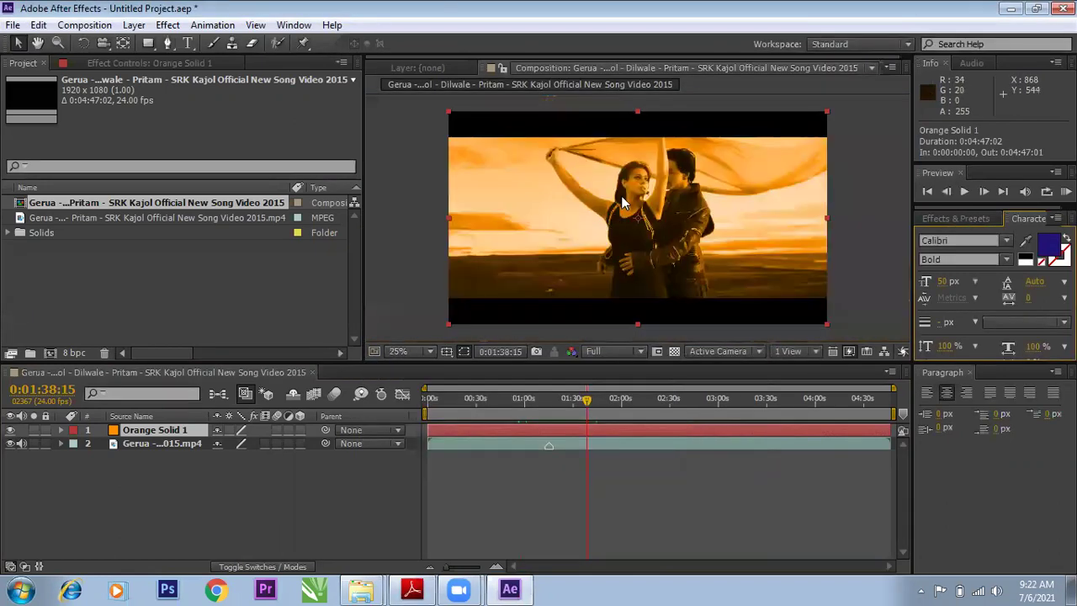
- Toggle the orange solid's visibility to compare the original footage with the tinted version
left_click(10, 430)
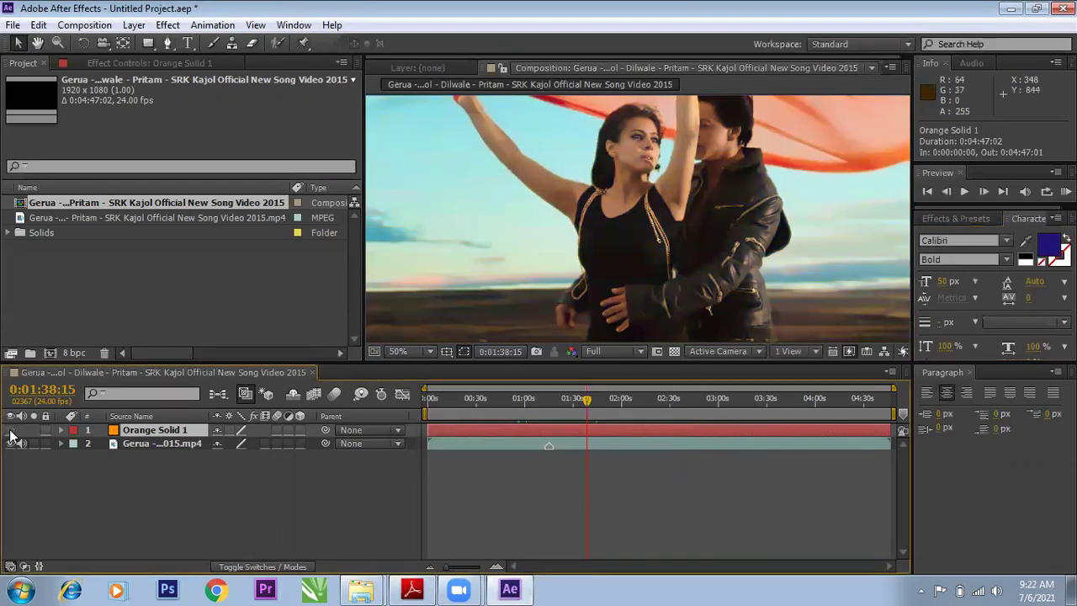
left_click(10, 431)
left_click(11, 431)
- Return the orange solid's blending mode to Normal
right_click(173, 432)
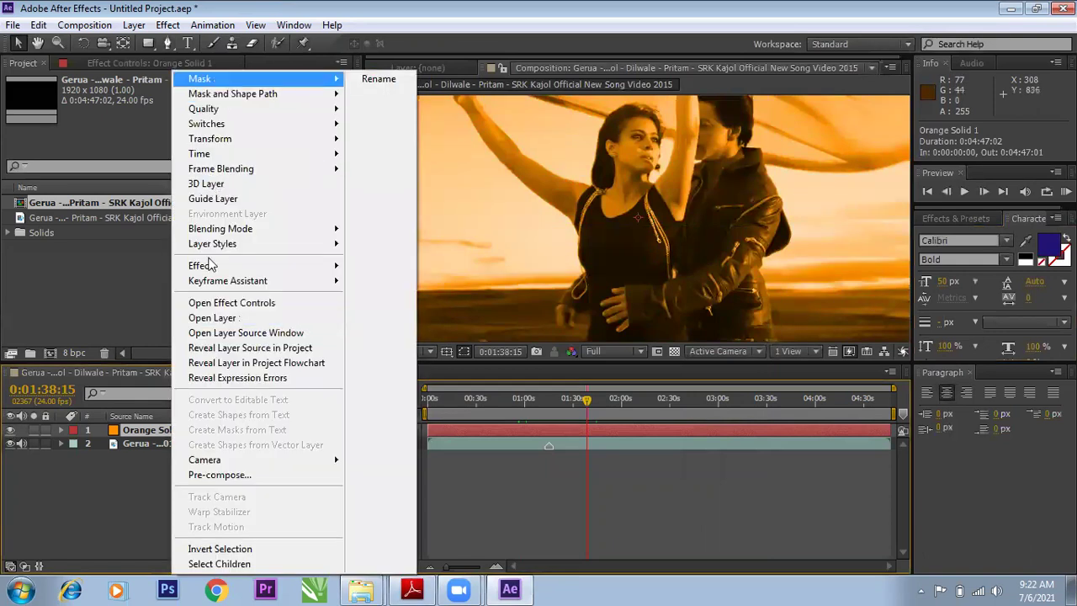
mouse_move(228, 236)
left_click(375, 108)
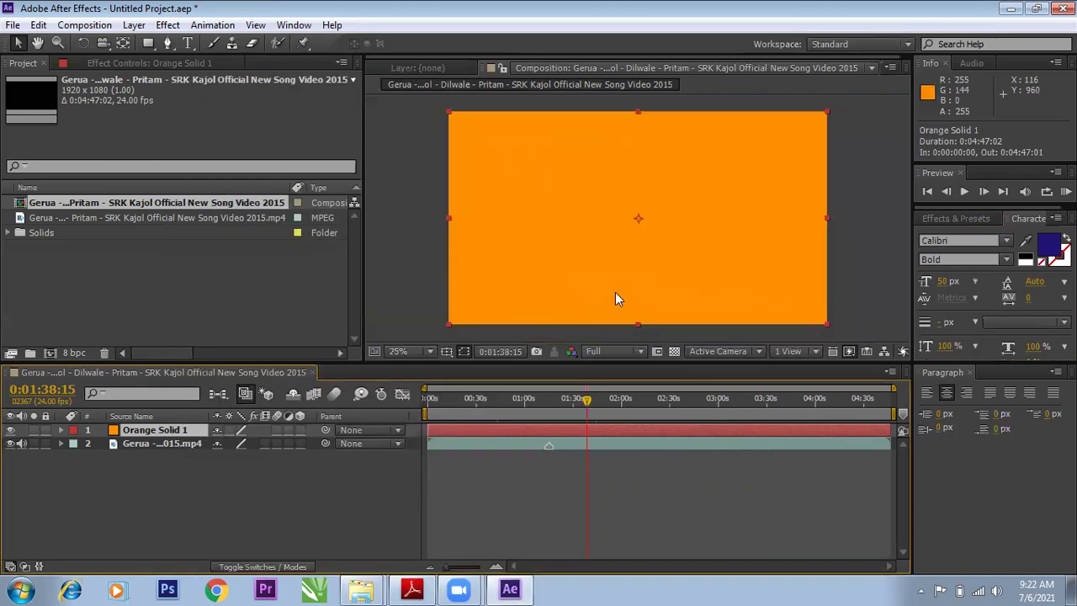
- Reshape the orange solid into a strip along the frame's lower edge, about 124% wide and 18% high, centred near 944, 1016
left_click_drag(637, 111, 668, 307)
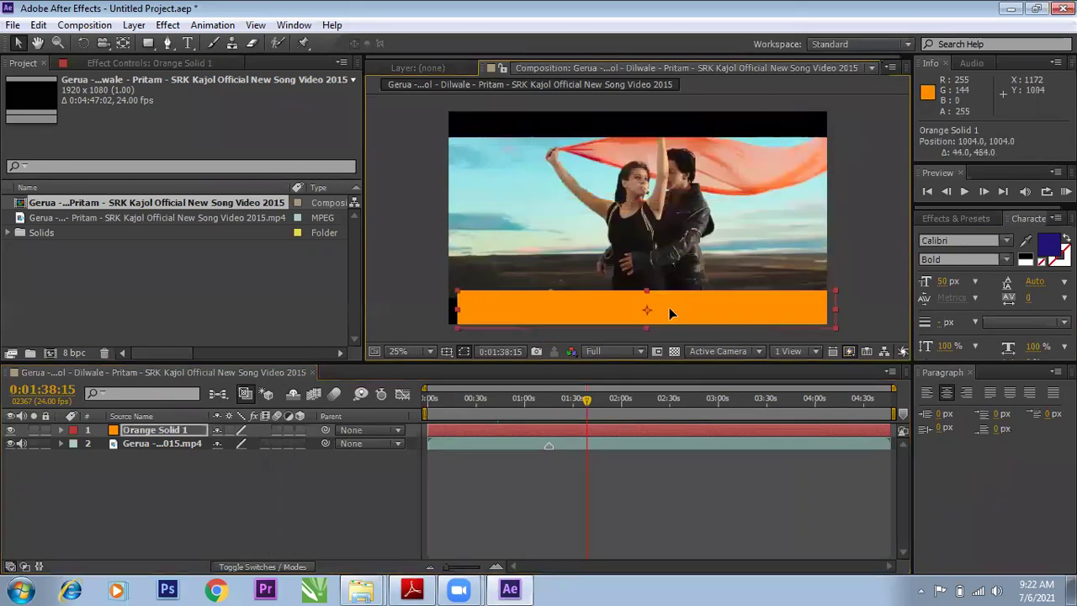
left_click_drag(823, 307, 869, 309)
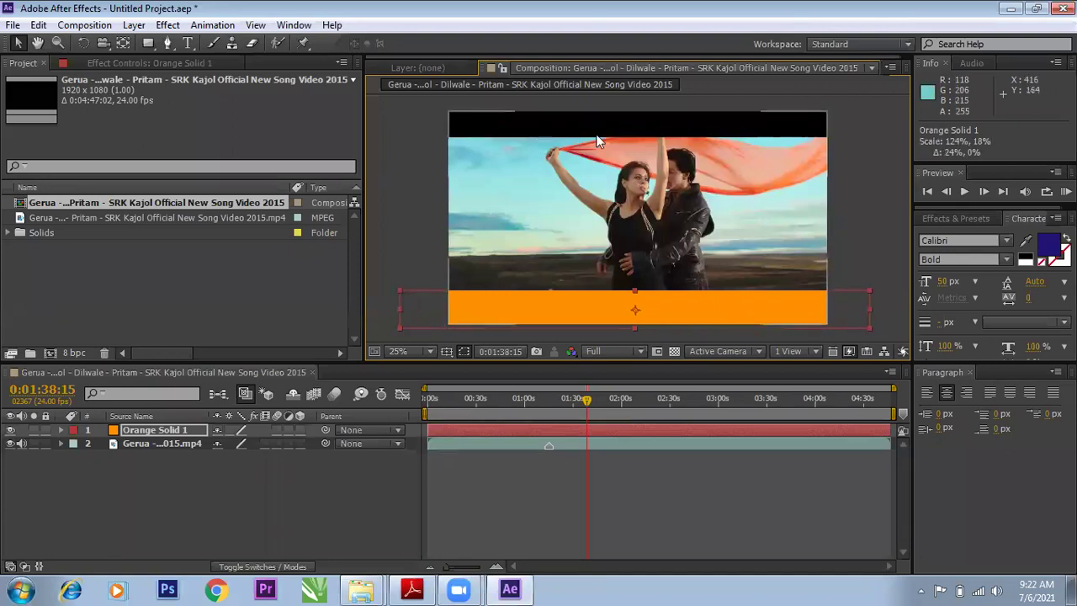
mouse_move(580, 305)
left_mouse_down()
mouse_move(581, 321)
mouse_move(579, 310)
left_mouse_up()
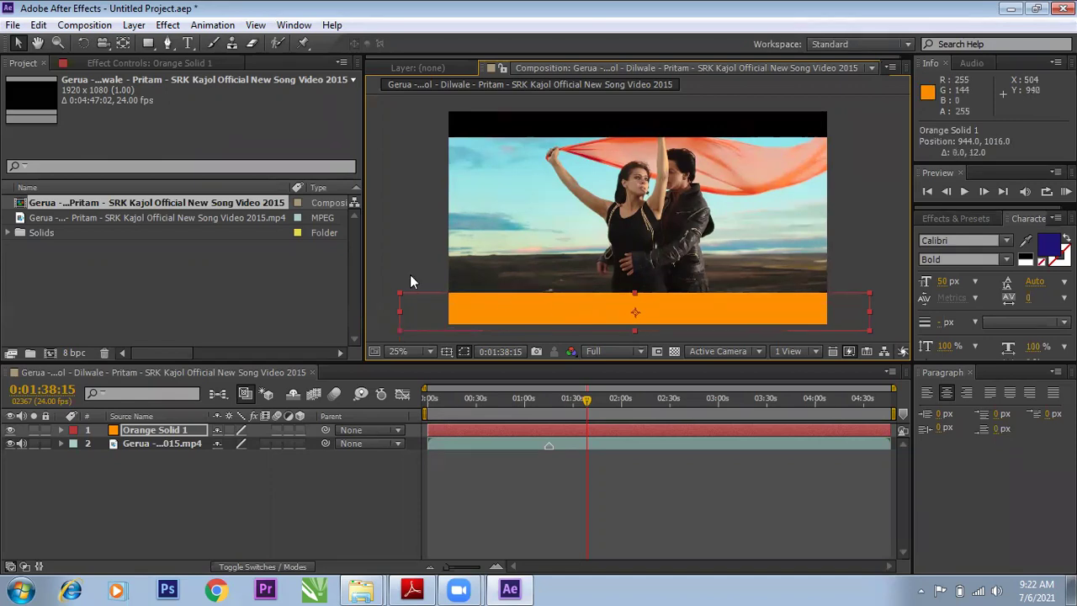
left_click(248, 496)
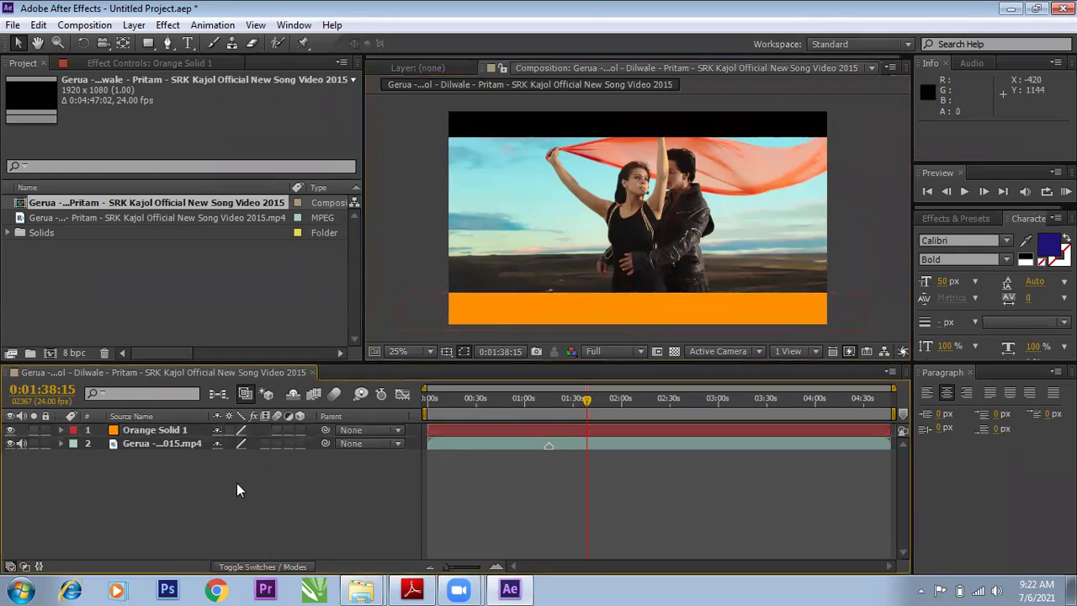
- Delete the orange solid from the composition and create a new adjustment layer above the song video
left_click(474, 316)
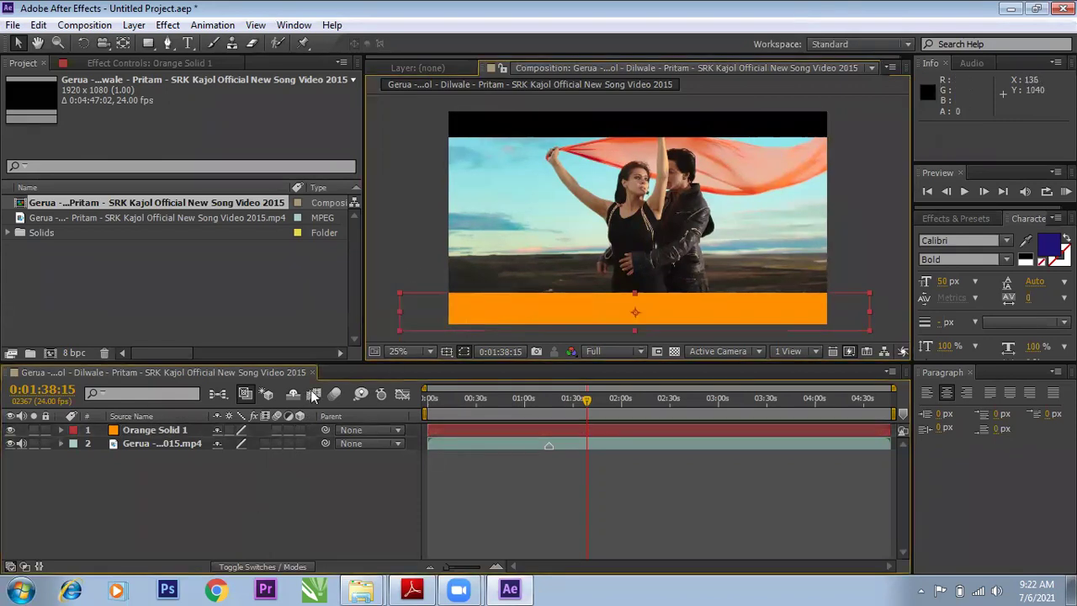
key("Delete")
right_click(141, 465)
mouse_move(373, 310)
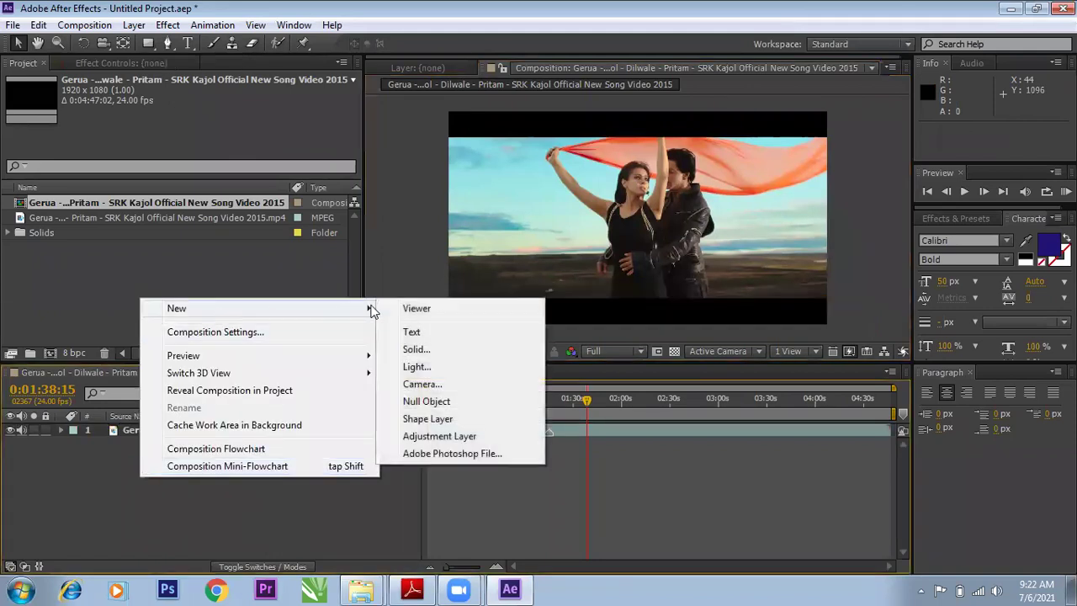
left_click(451, 439)
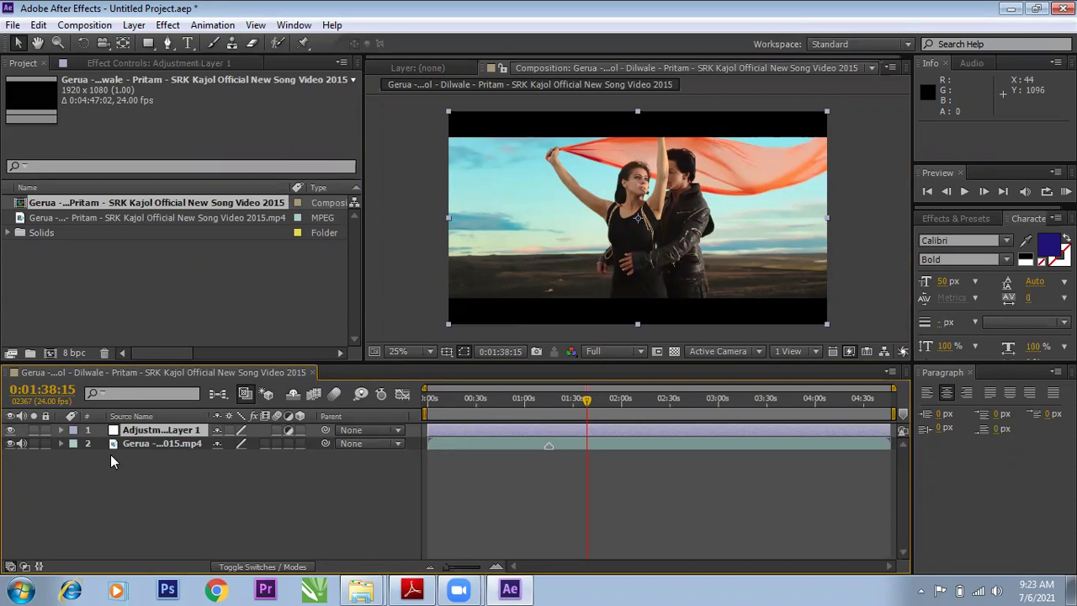
mouse_move(481, 589)
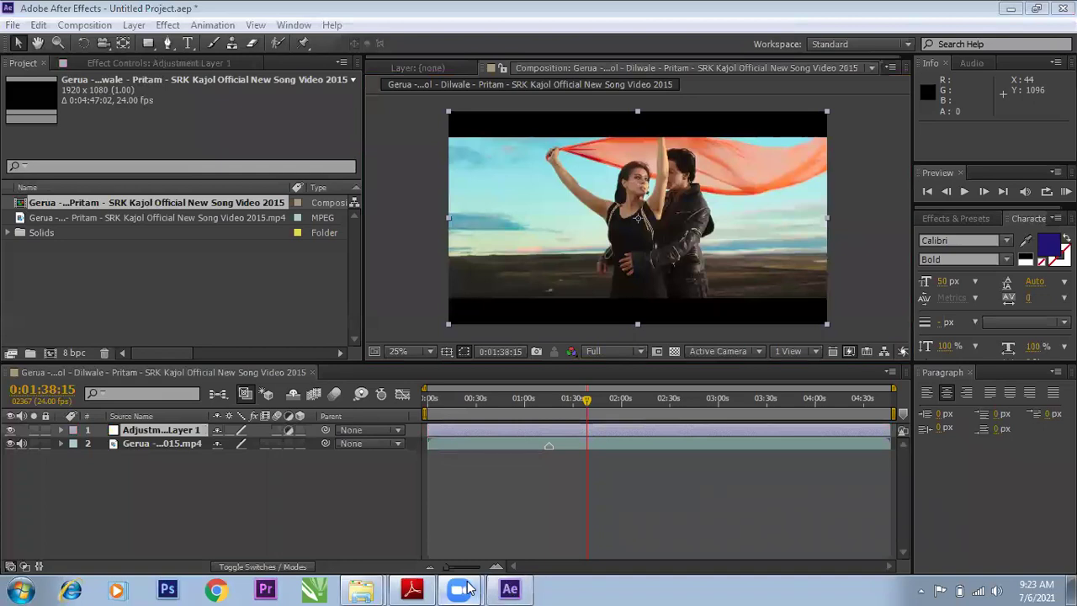
left_click(432, 521)
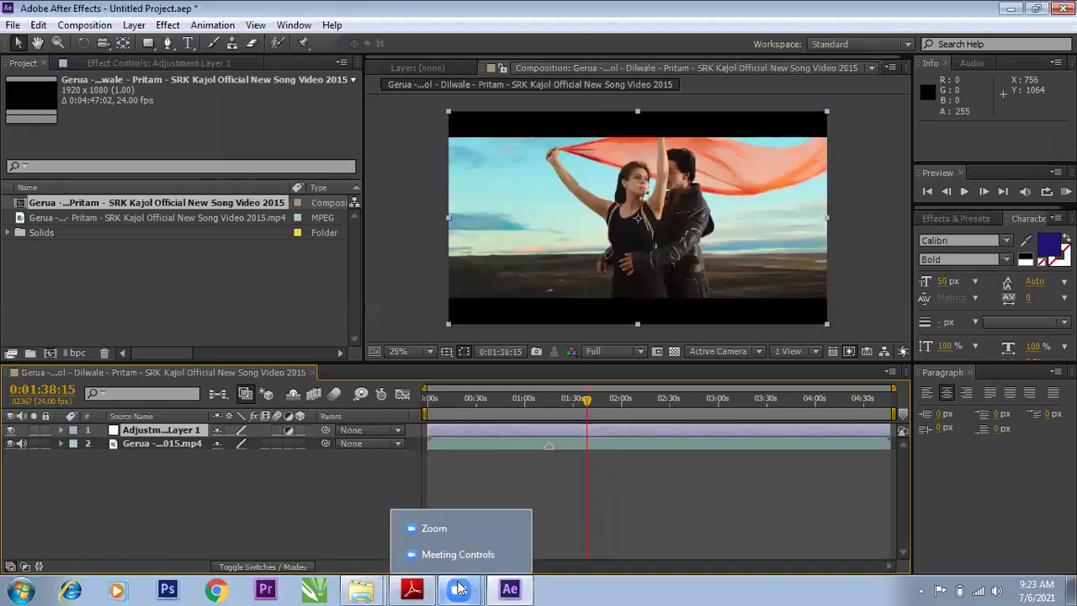
left_click(169, 509)
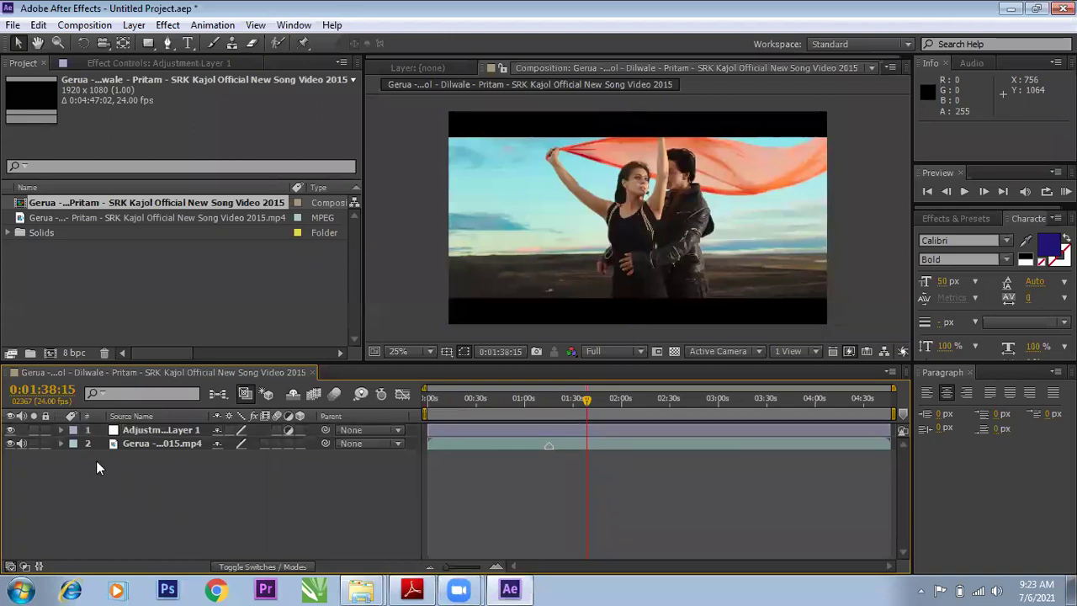
- Apply the Color Balance color correction effect to the adjustment layer
left_click(139, 429)
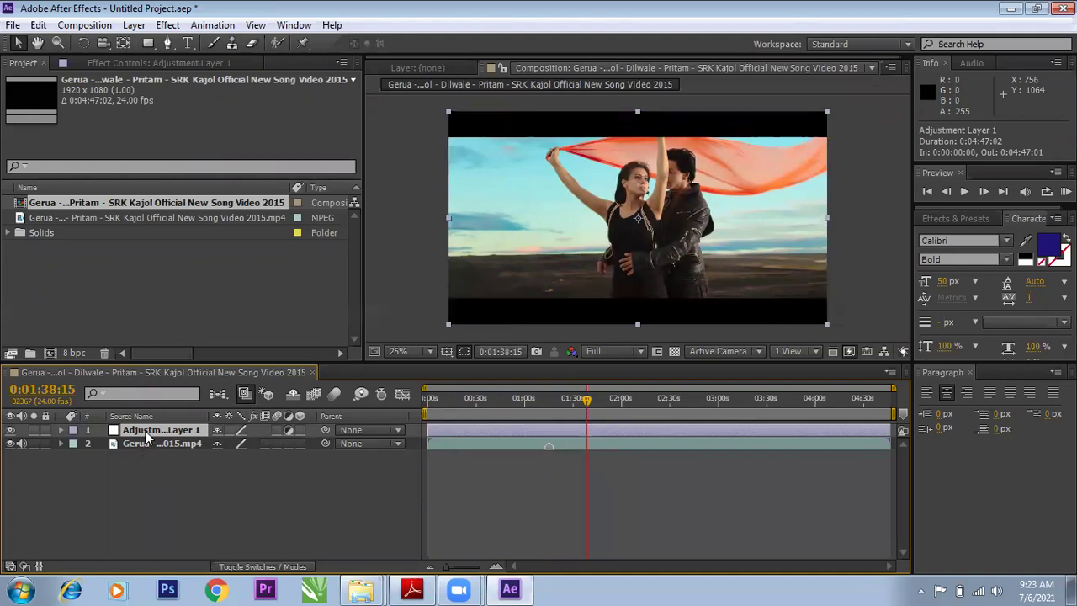
right_click(145, 431)
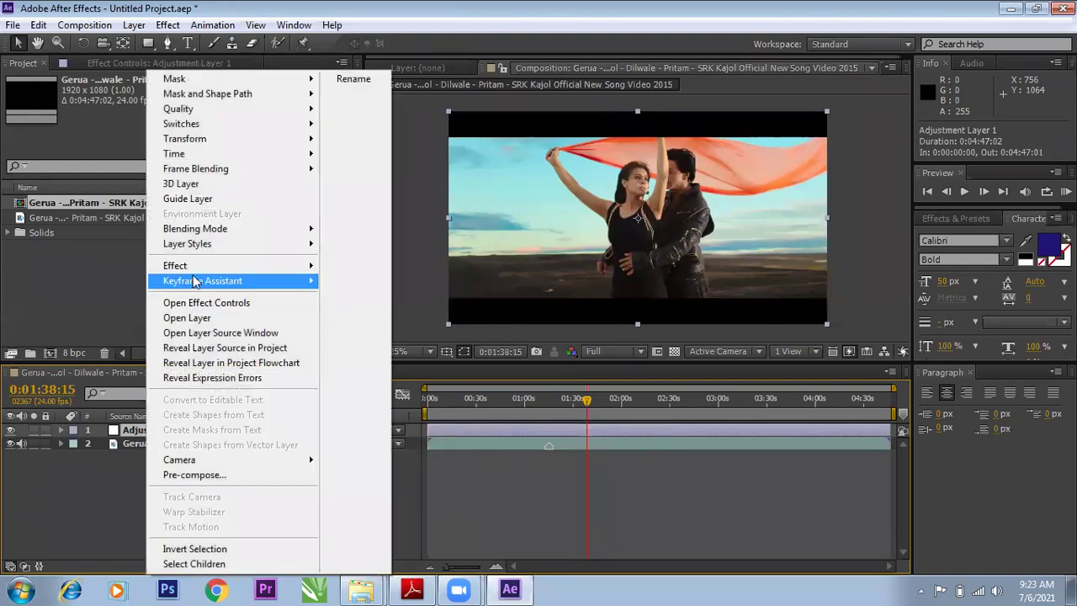
mouse_move(215, 267)
mouse_move(414, 373)
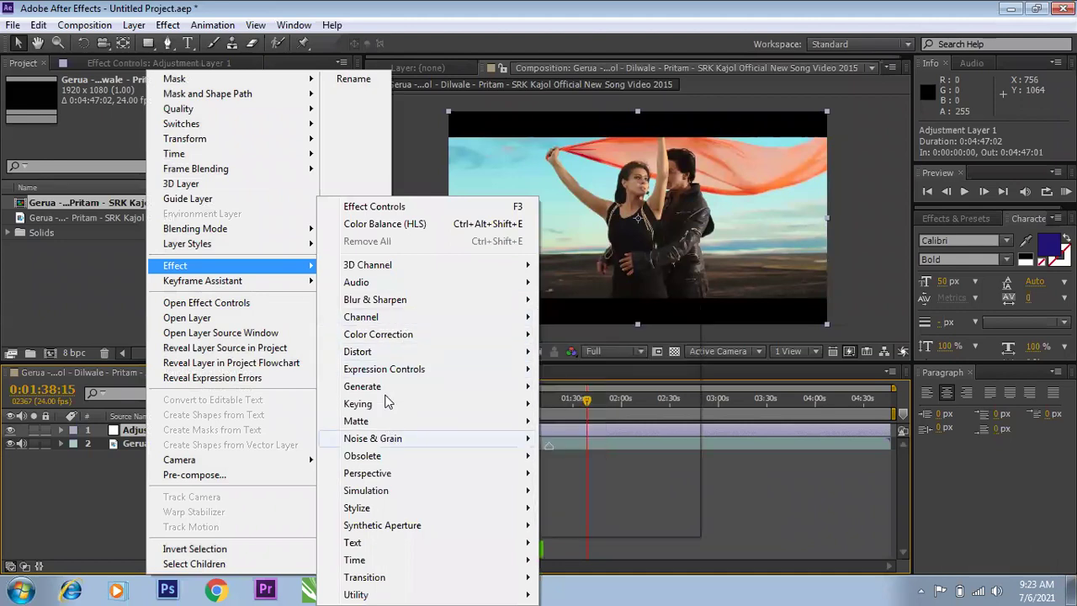
mouse_move(407, 335)
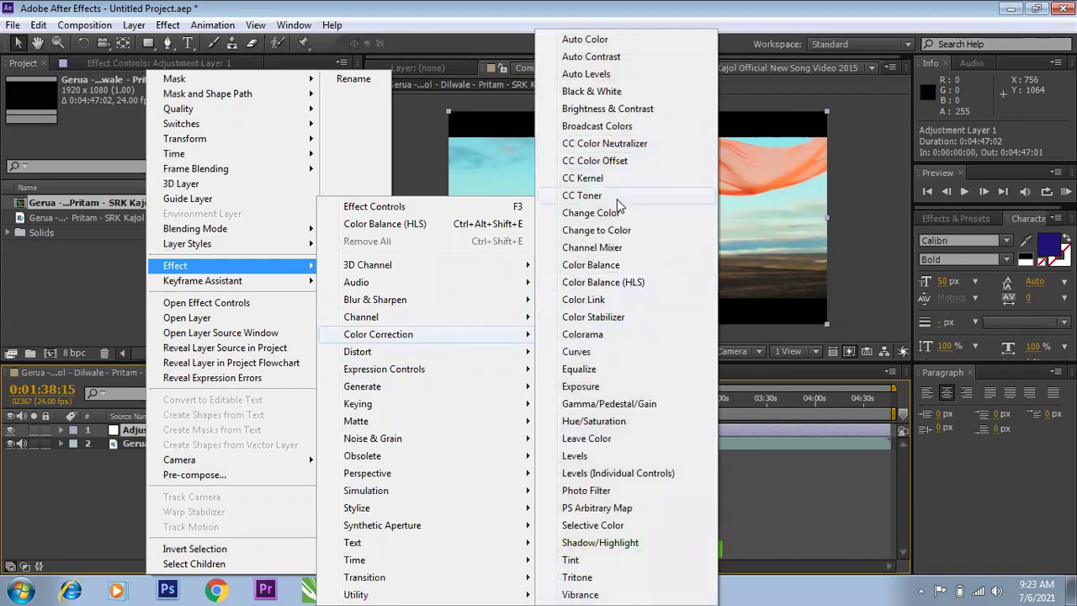
left_click(627, 265)
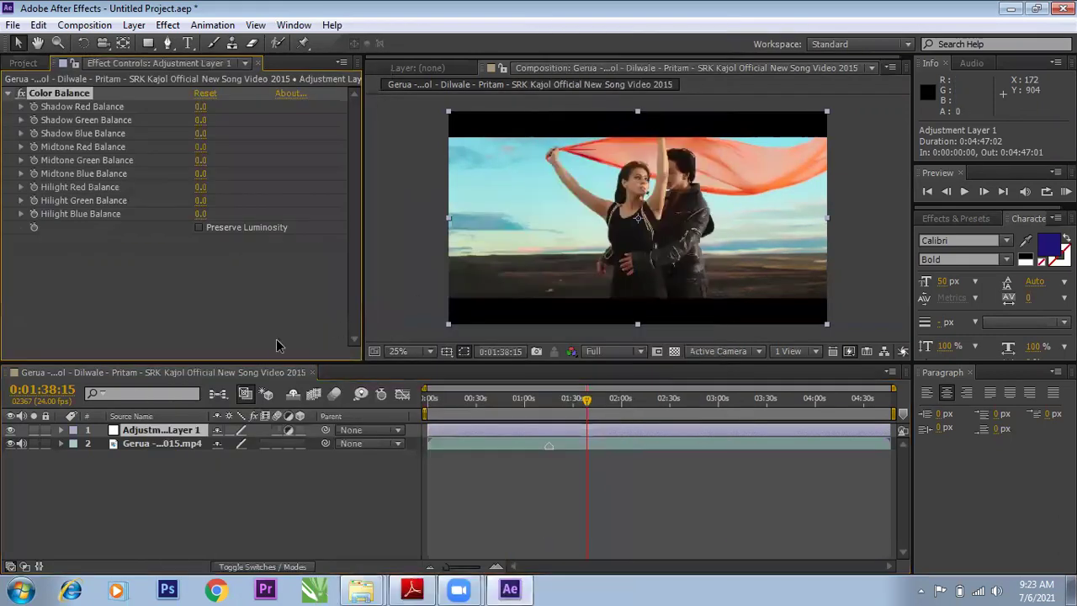
- Set the Color Balance effect's Shadow Red to 98, Midtone Blue to 71 and Hilight Green to 7
left_click_drag(199, 105, 344, 141)
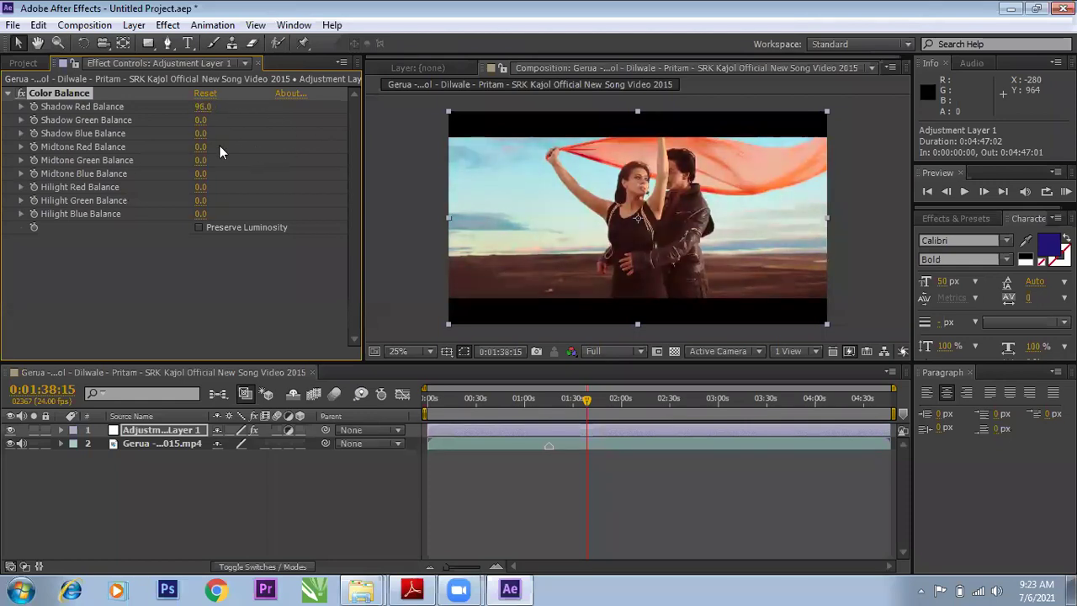
left_click_drag(201, 173, 206, 220)
- Toggle the adjustment layer's visibility repeatedly to compare the graded footage with the original, leaving the layer hidden
left_click(10, 430)
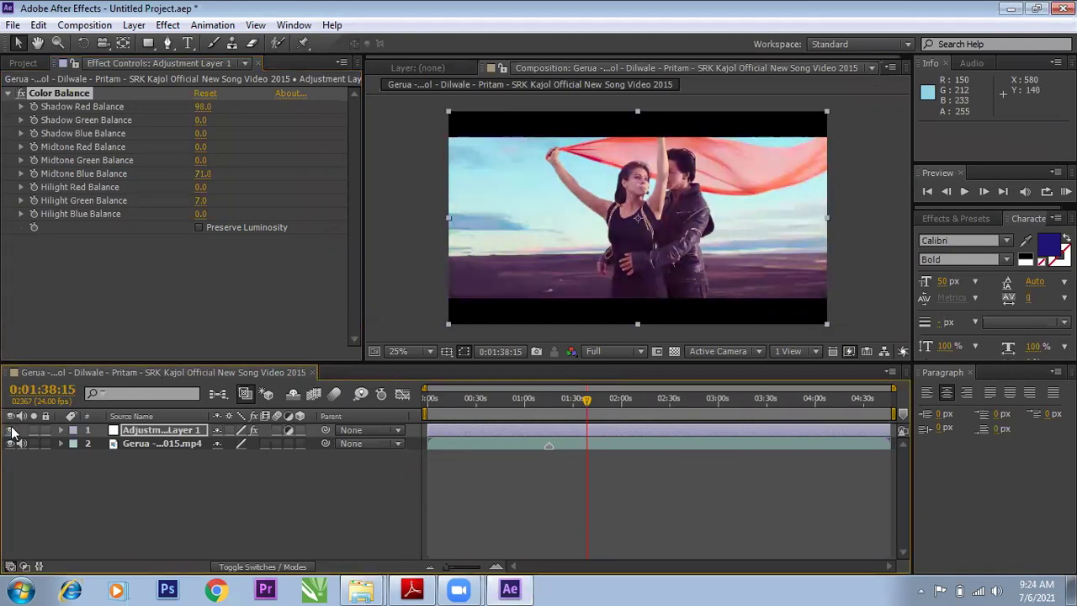
left_click(11, 430)
left_click(11, 430)
left_click(12, 431)
left_click(11, 430)
left_click(11, 430)
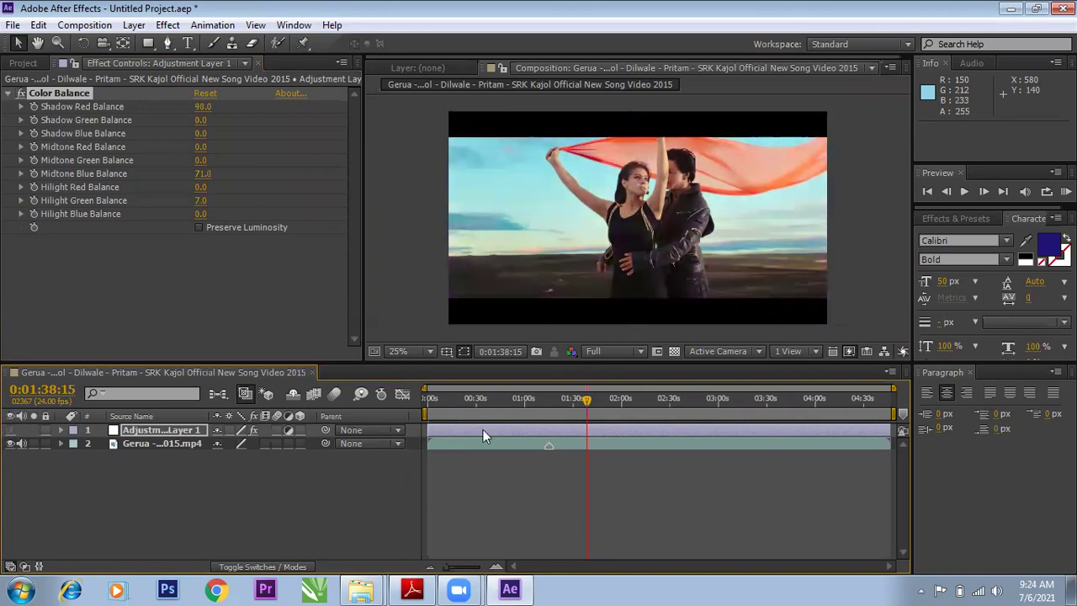
- Examine the original footage at several points of the timeline, stopping at 0:00:41:00, and show the adjustment layer again for comparison
left_click(656, 400)
left_click(153, 441)
left_click(459, 400)
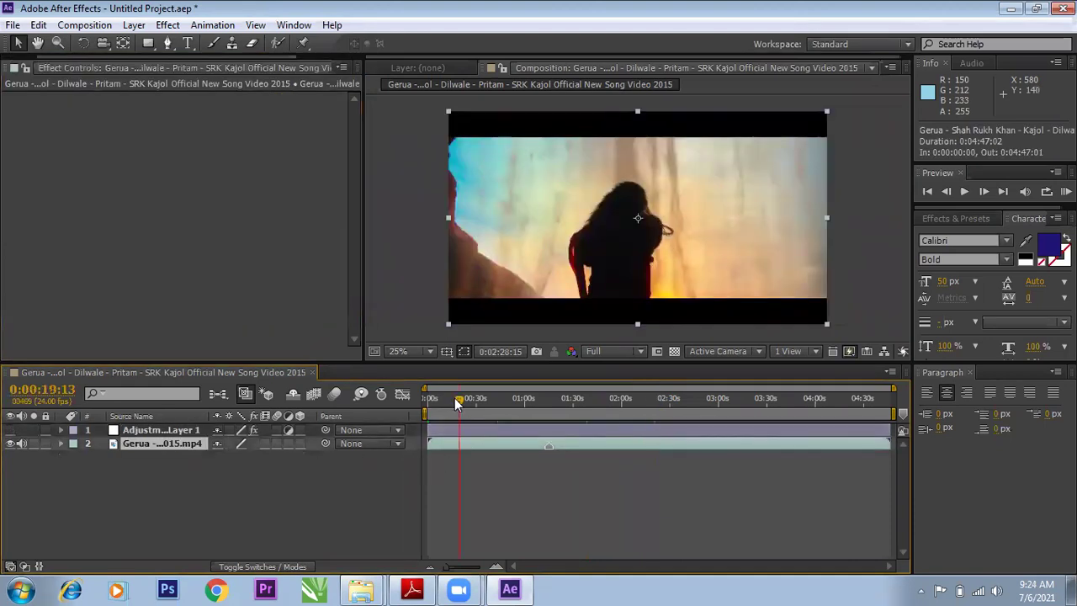
left_click(666, 400)
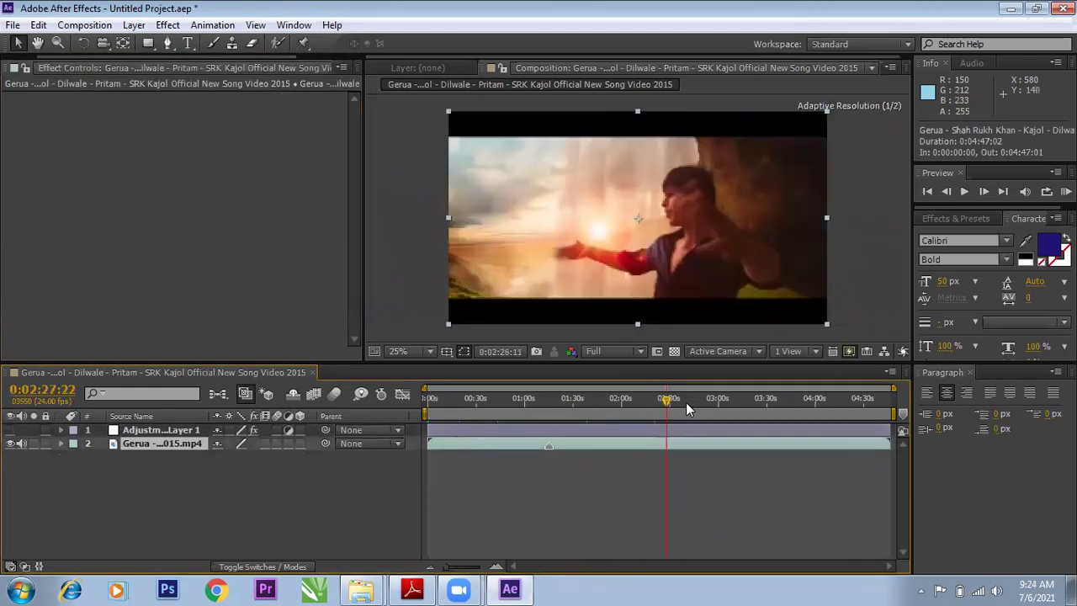
left_click(492, 400)
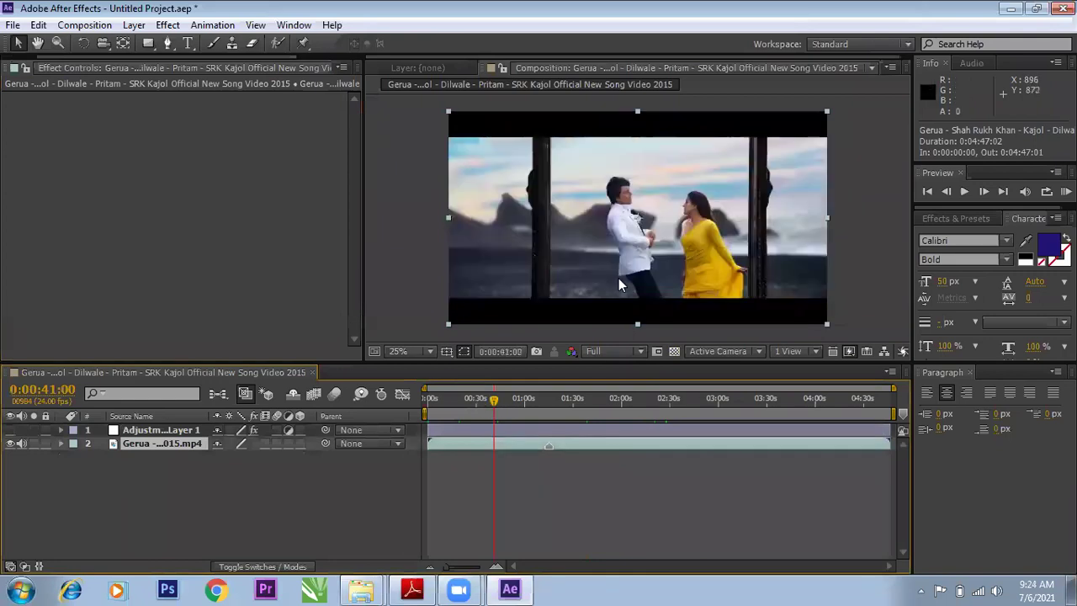
left_click(11, 431)
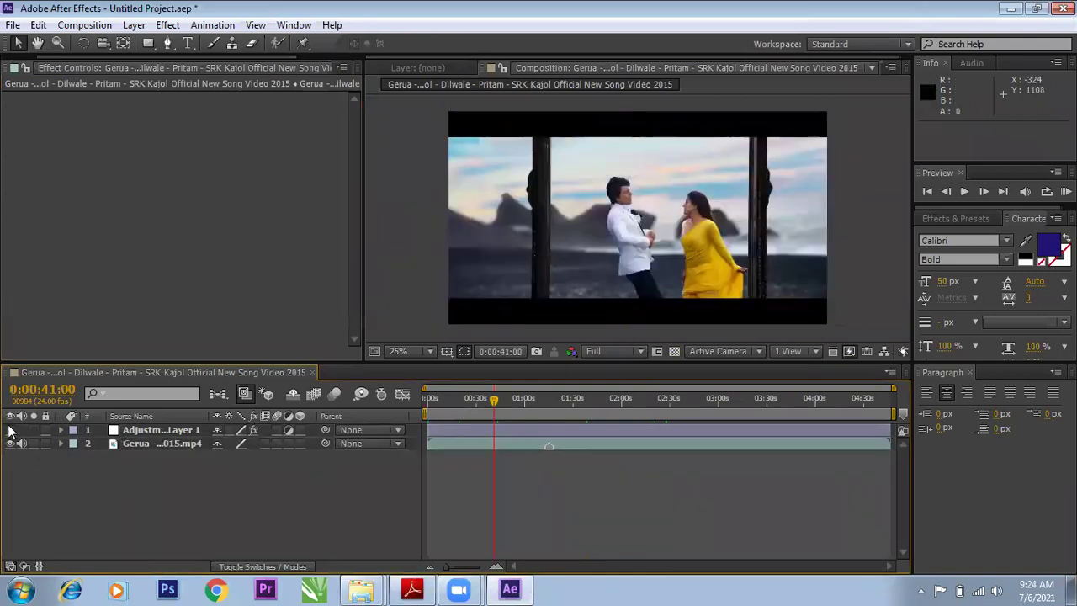
left_click(11, 429)
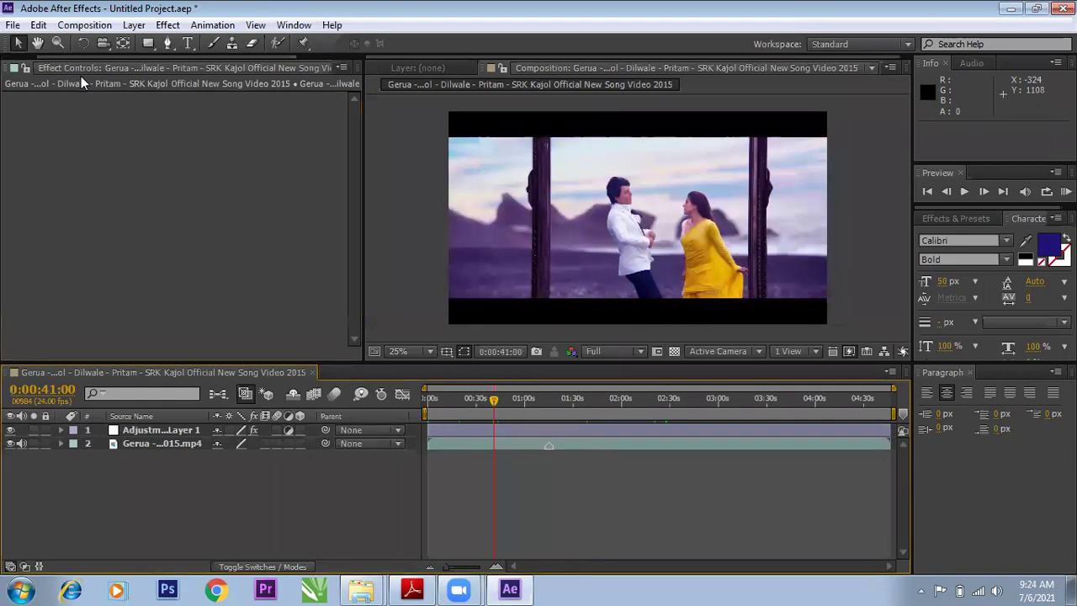
- Set the adjustment layer's Midtone Green Balance to -64, Shadow Blue Balance to -11 and Midtone Red Balance to 65
left_click(169, 443)
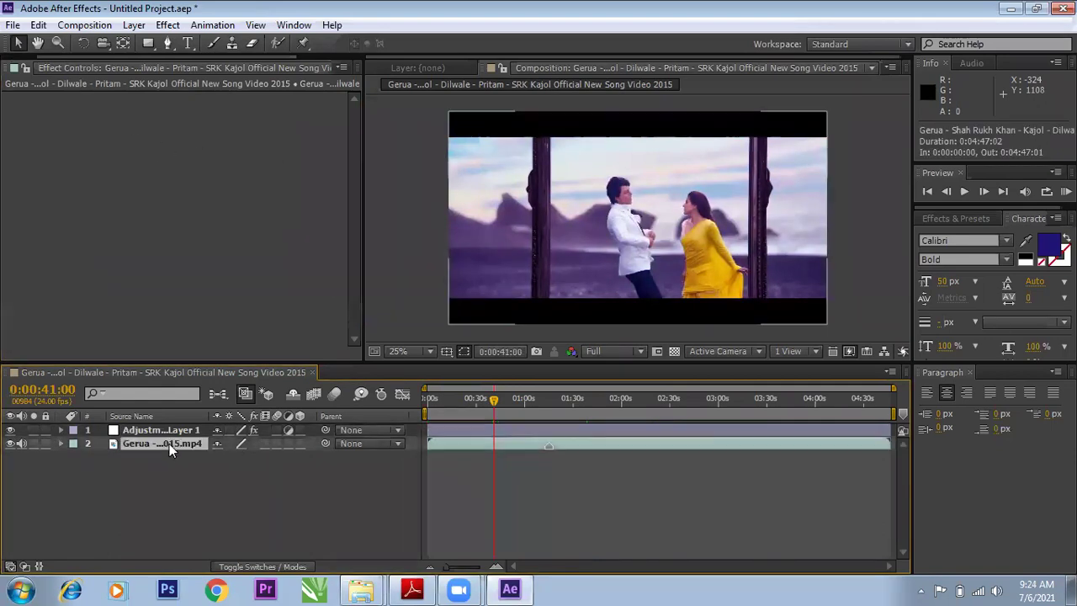
left_click(155, 429)
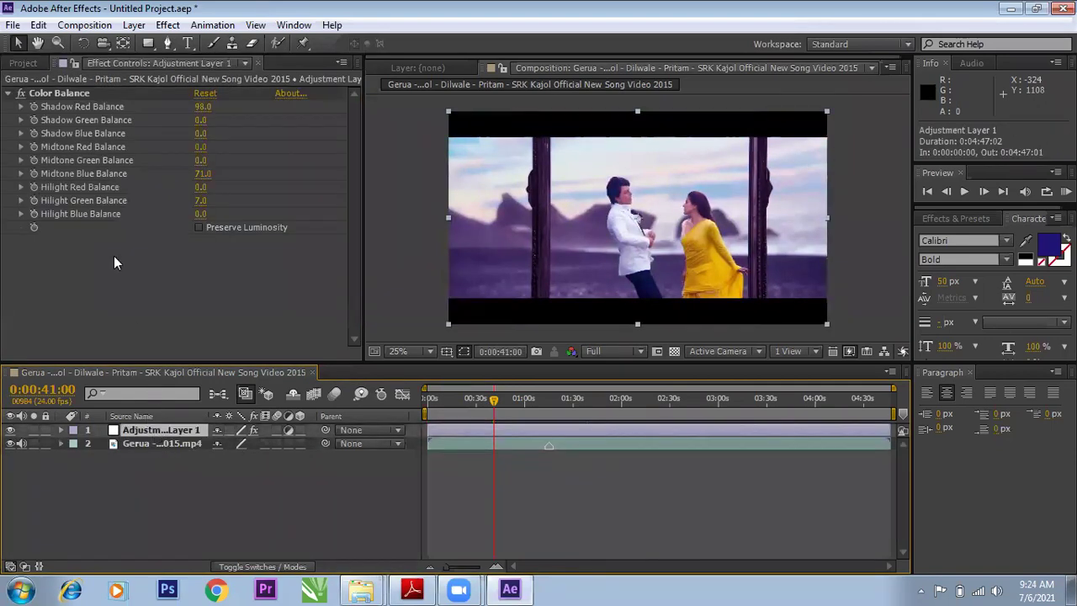
left_click_drag(202, 160, 150, 225)
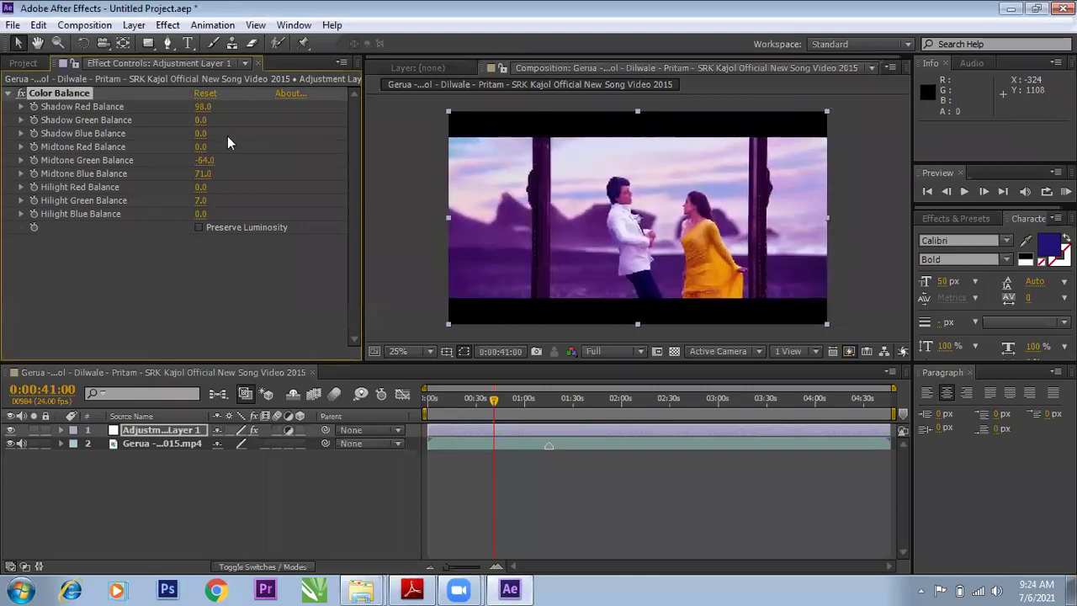
left_click_drag(202, 133, 241, 125)
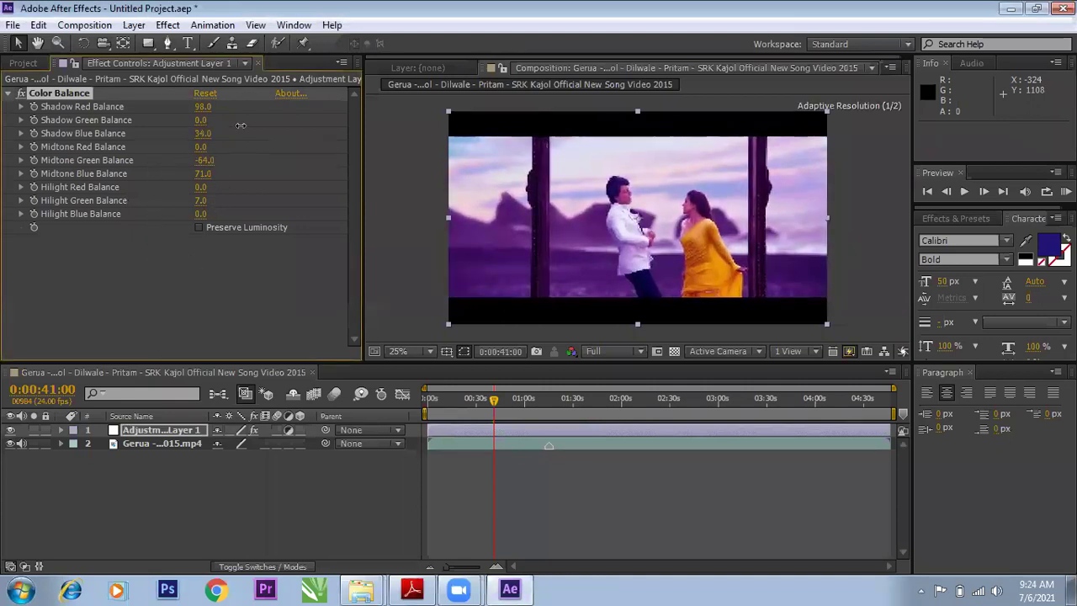
left_click(159, 440)
left_click(162, 430)
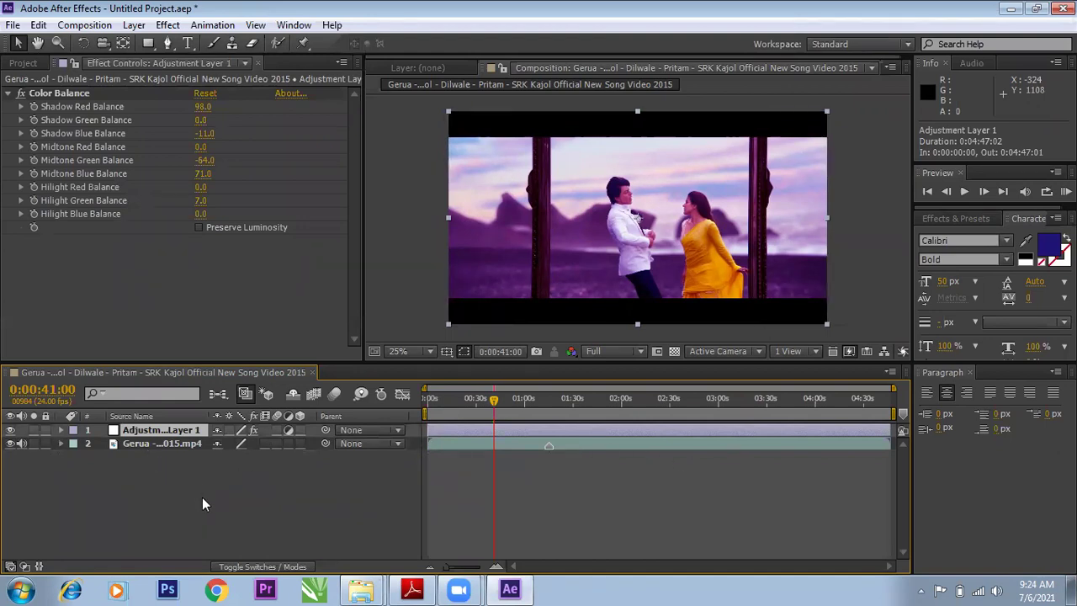
left_click(534, 443)
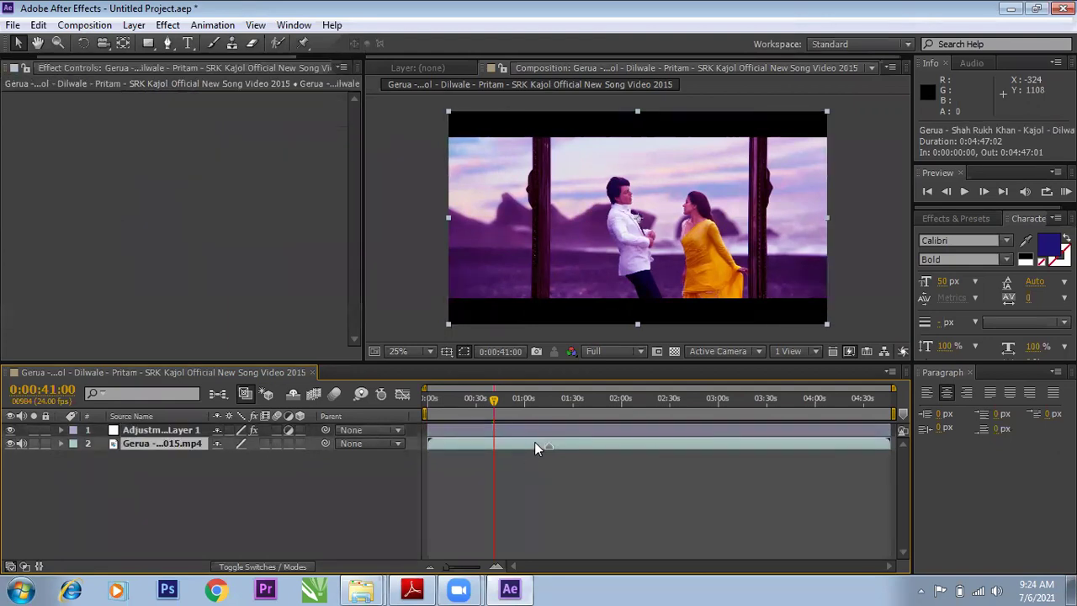
left_click(436, 432)
left_click_drag(202, 148, 268, 160)
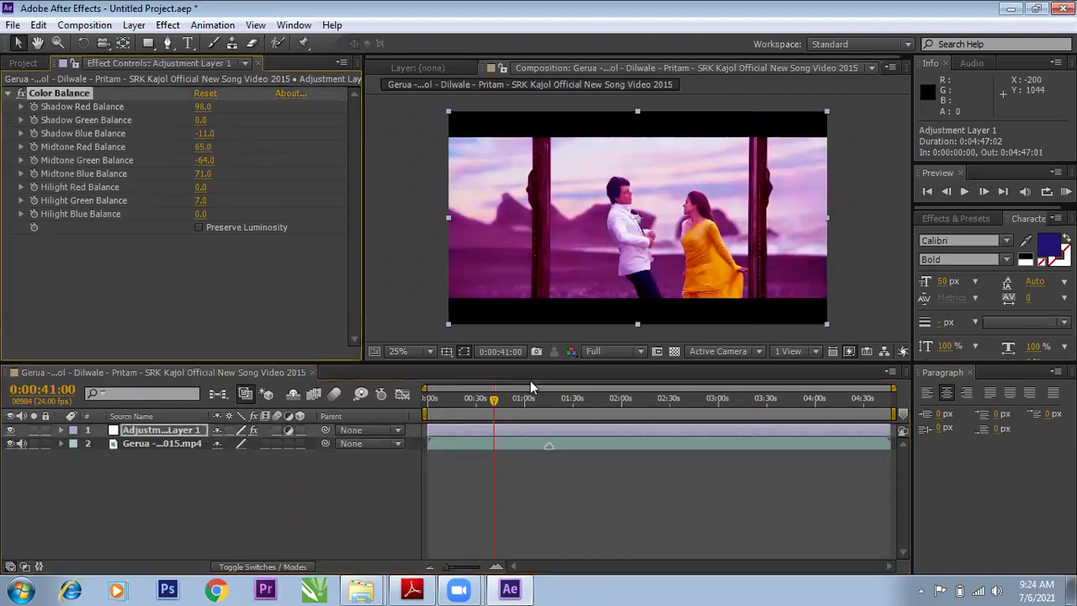
- Compare the footage with and without the adjustment layer, and examine the new grade at several times, stopping at 0:01:03:11
left_click(10, 430)
left_click(10, 430)
left_click(600, 411)
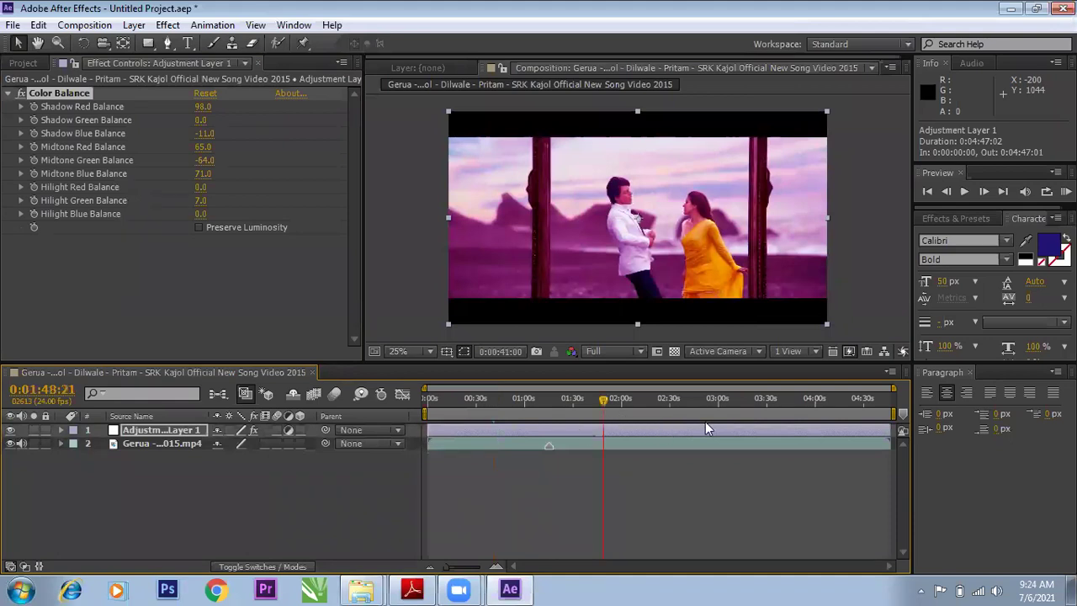
left_click(705, 411)
left_click(635, 411)
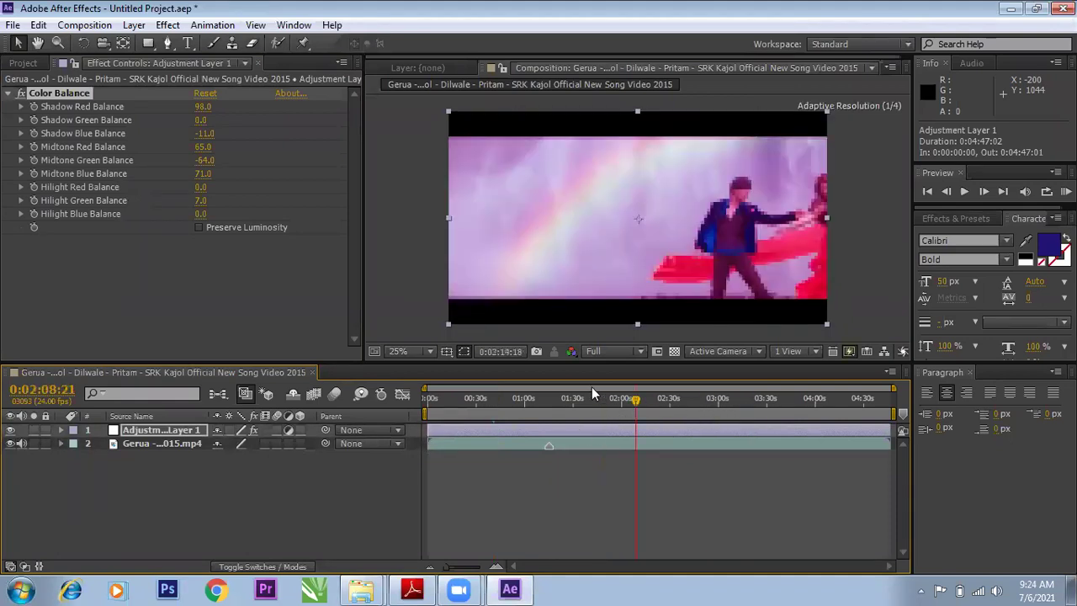
left_click_drag(536, 396, 529, 397)
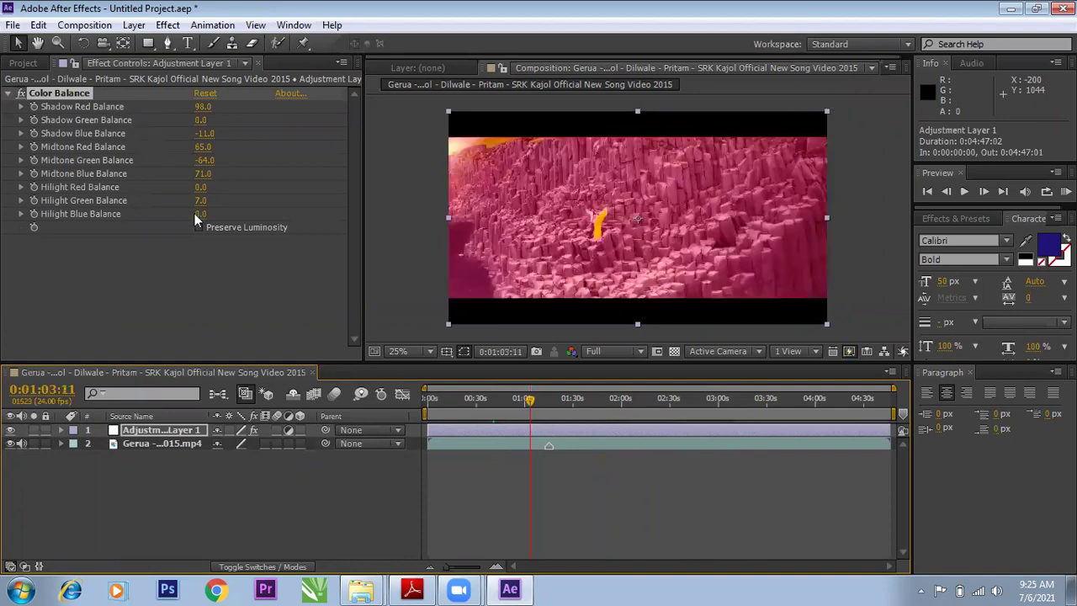
- Delete the Color Balance effect and the adjustment layer, leaving only the song video in the composition
key("Delete")
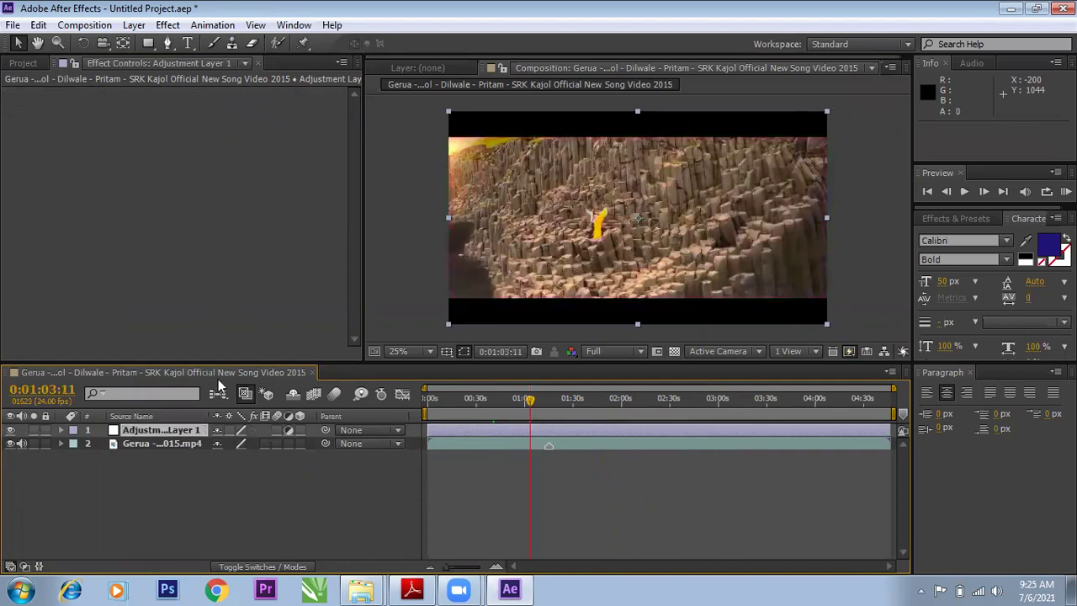
left_click(180, 452)
left_click(170, 431)
key("Delete")
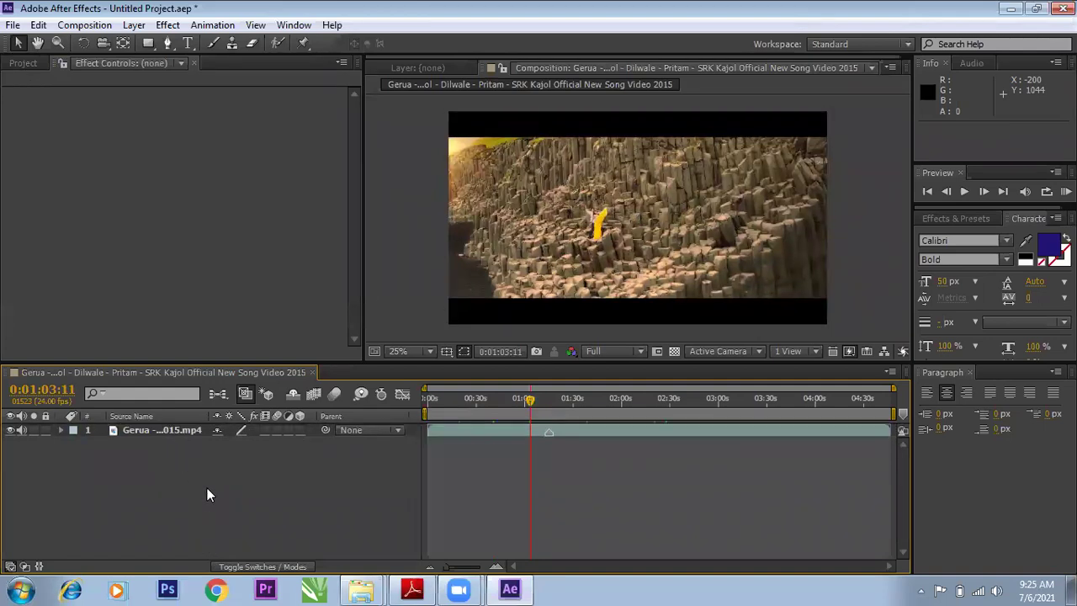
- Switch to the syllabus PDF in Adobe Reader, examine the Unit II line on 3D layers, and return to After Effects
left_click(411, 589)
left_click(393, 371)
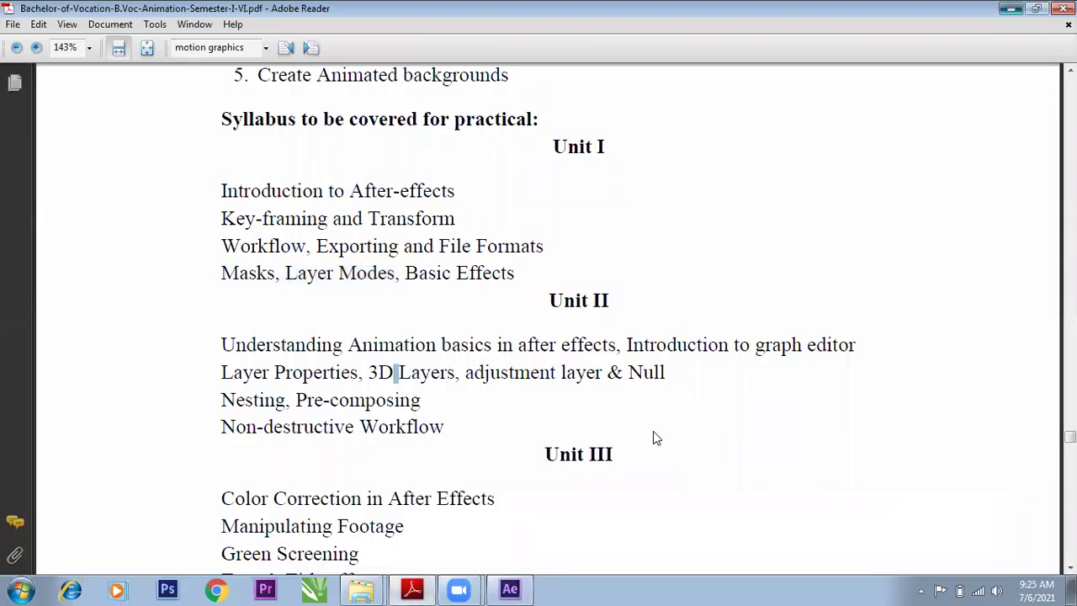
key("alt+Tab")
- Switch to the lesson 8 folder 3D in Windows Explorer and show its files as thumbnails
mouse_move(360, 589)
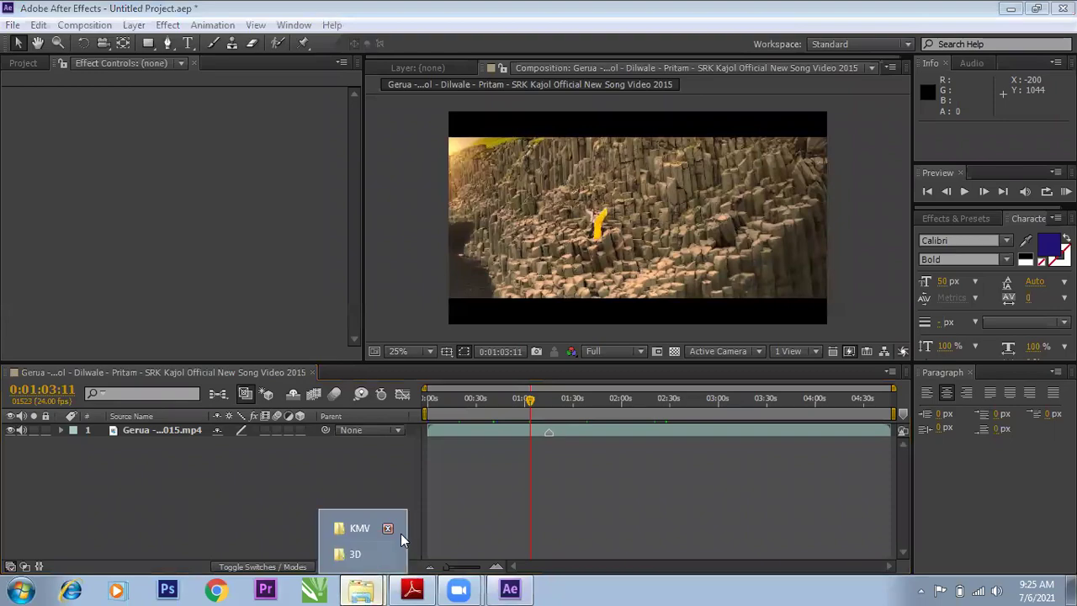
left_click(362, 554)
right_click(509, 271)
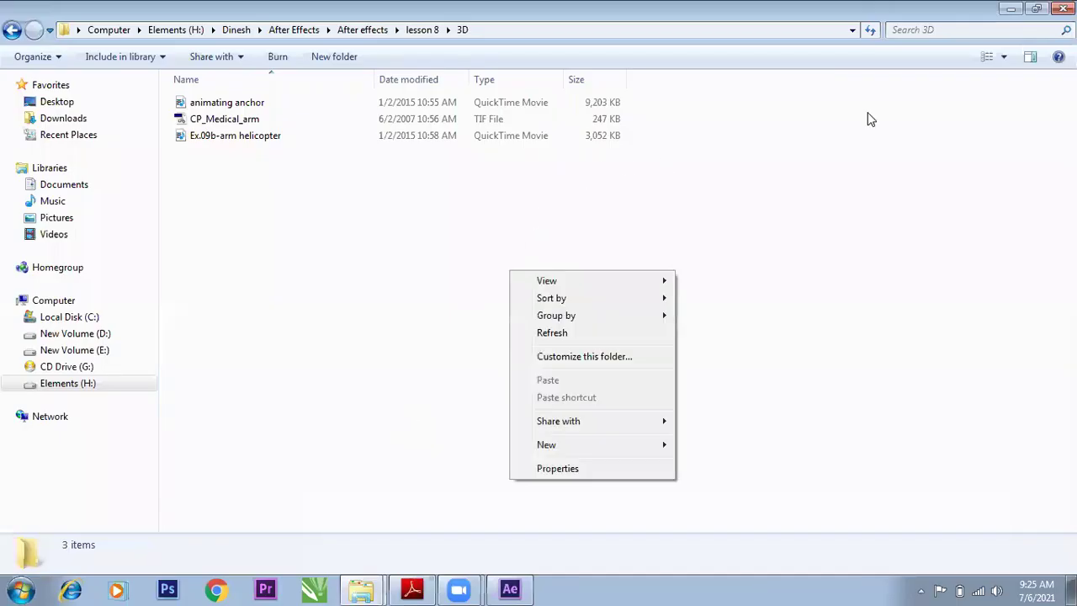
left_click(1005, 57)
left_click(997, 44)
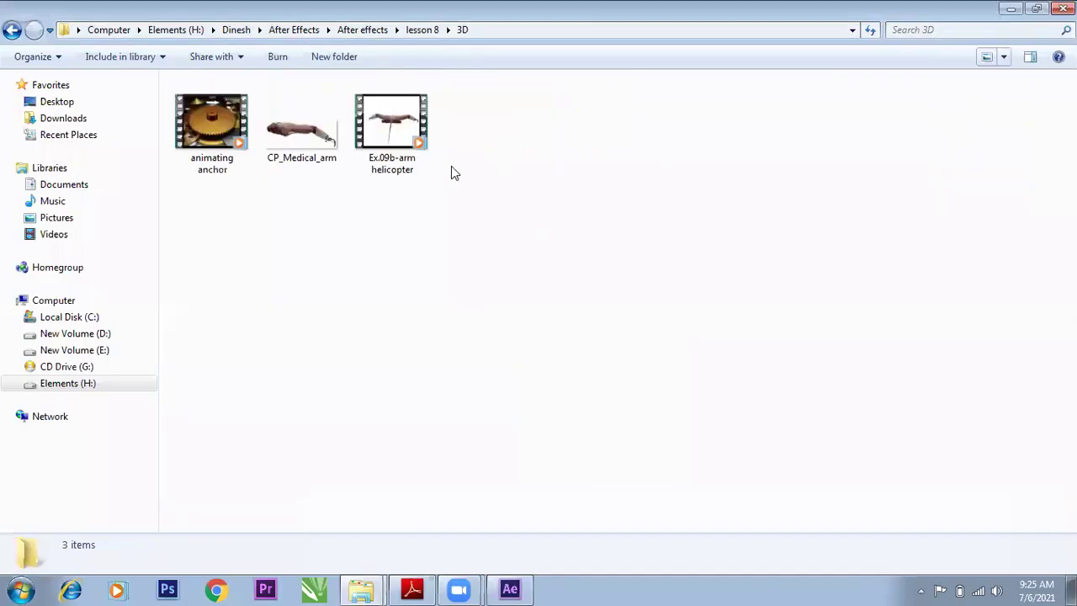
- Play the reference movie Ex.09b-arm helicopter and minimize the player
left_click(392, 126)
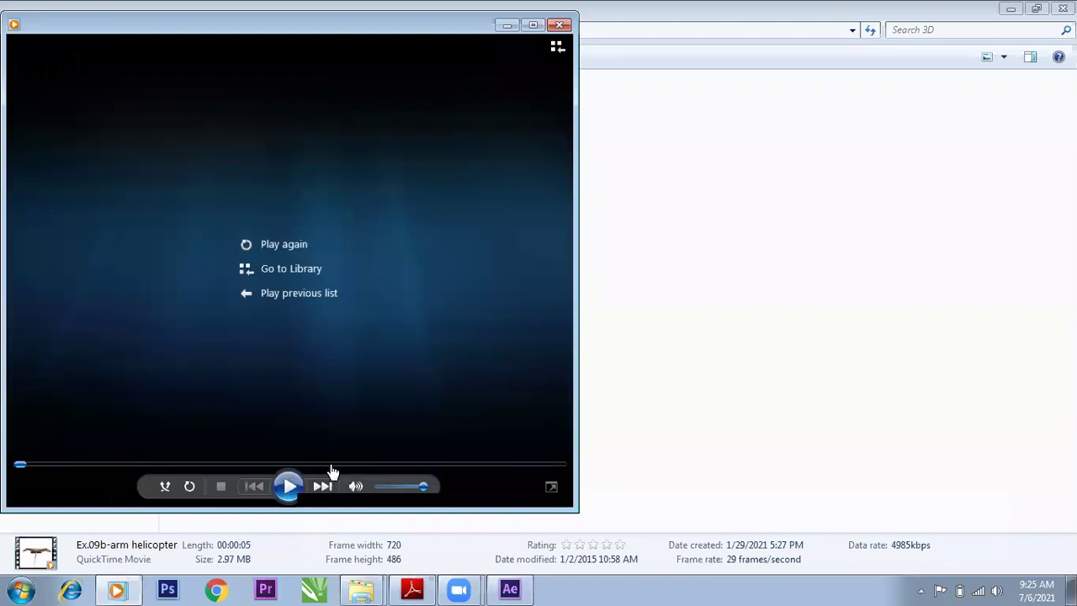
left_click(290, 485)
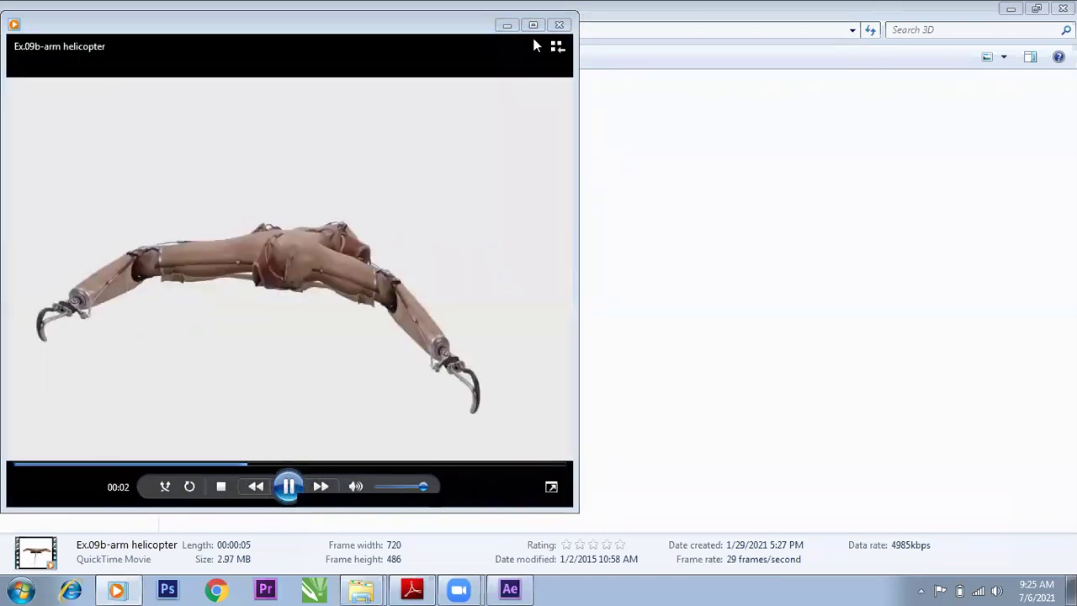
left_click(506, 26)
- Import CP_Medical_arm.tif from the 3D folder, place it above the song video in the composition, and hide the video
left_click_drag(301, 122, 150, 268)
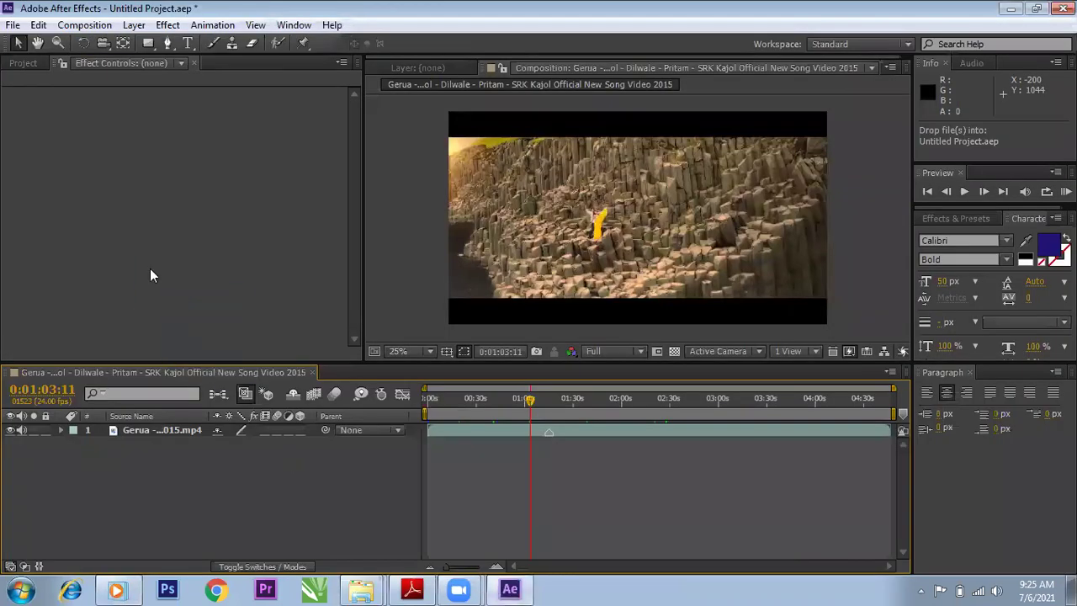
left_click(26, 64)
left_click_drag(70, 205, 144, 430)
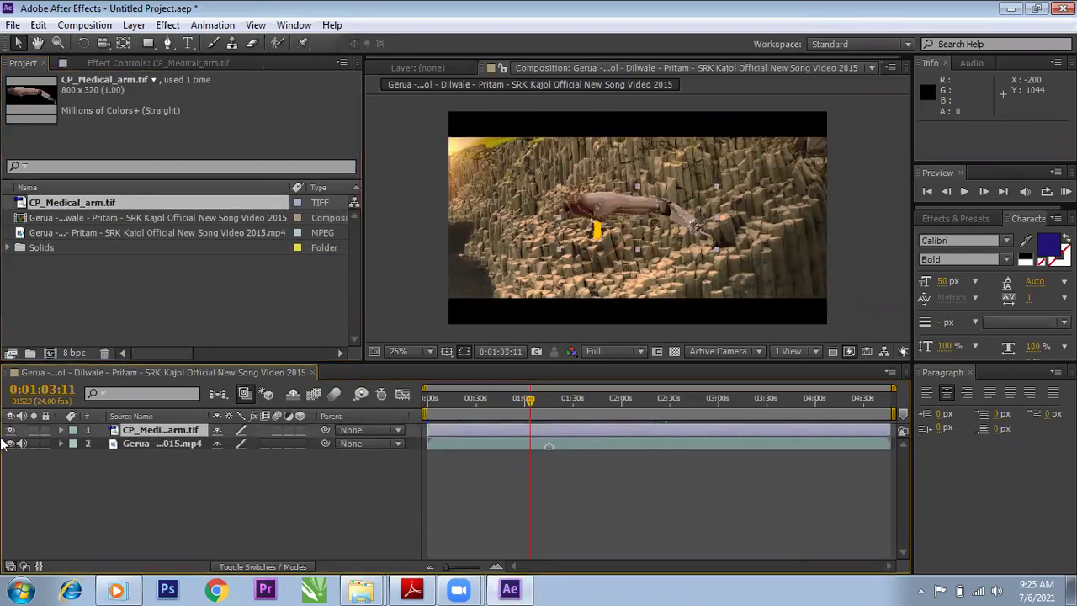
- Create a white (FFFFFF) solid and place its layer directly below the medical arm layer as a background
right_click(131, 484)
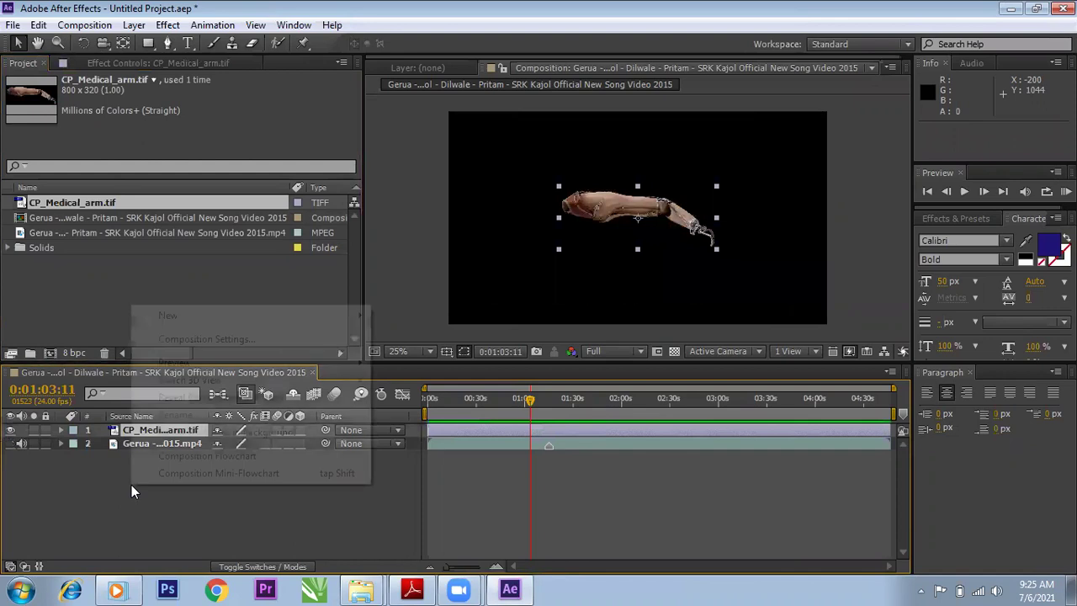
mouse_move(210, 314)
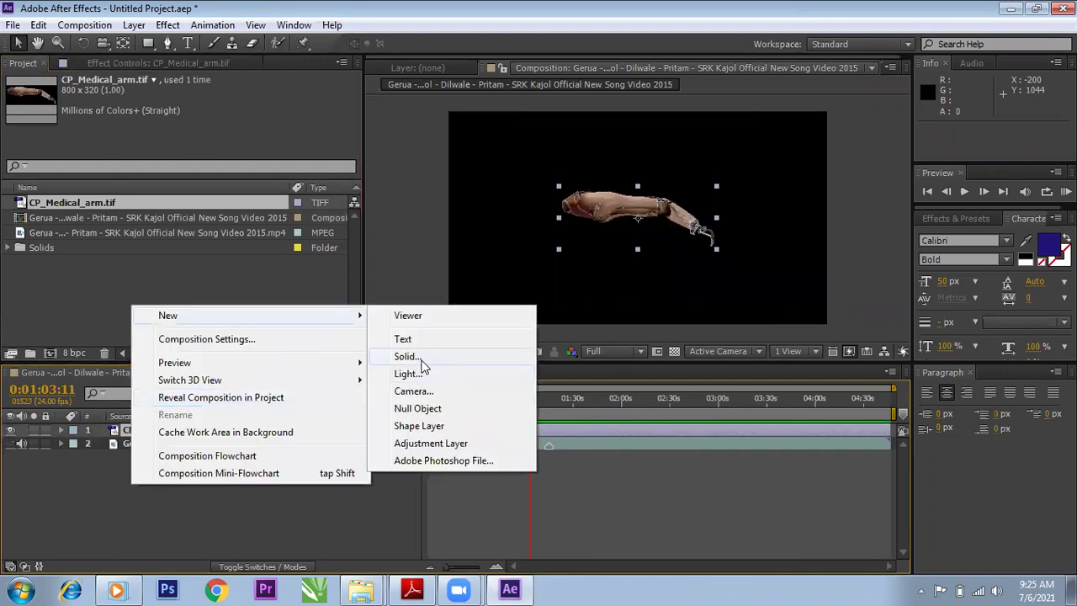
left_click(408, 356)
left_click(525, 385)
left_click_drag(482, 314, 377, 260)
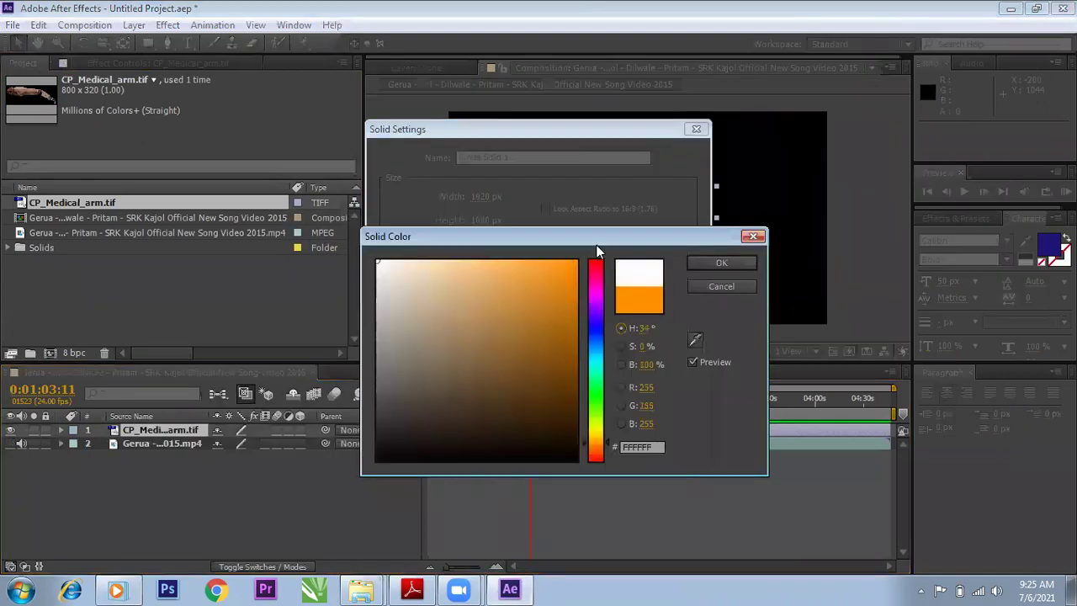
left_click(745, 267)
left_click(583, 433)
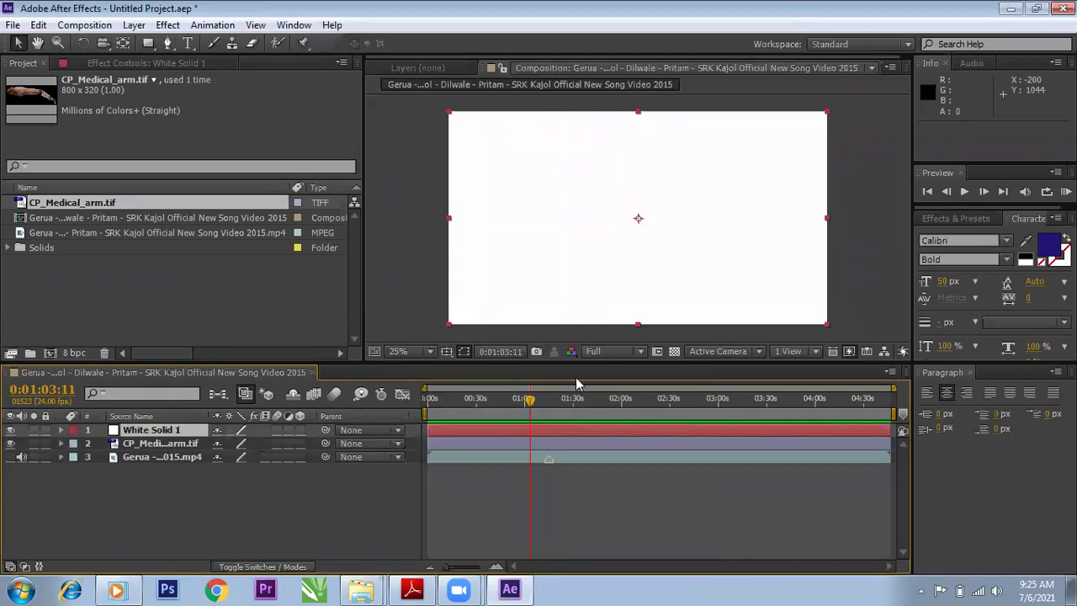
left_click(160, 444)
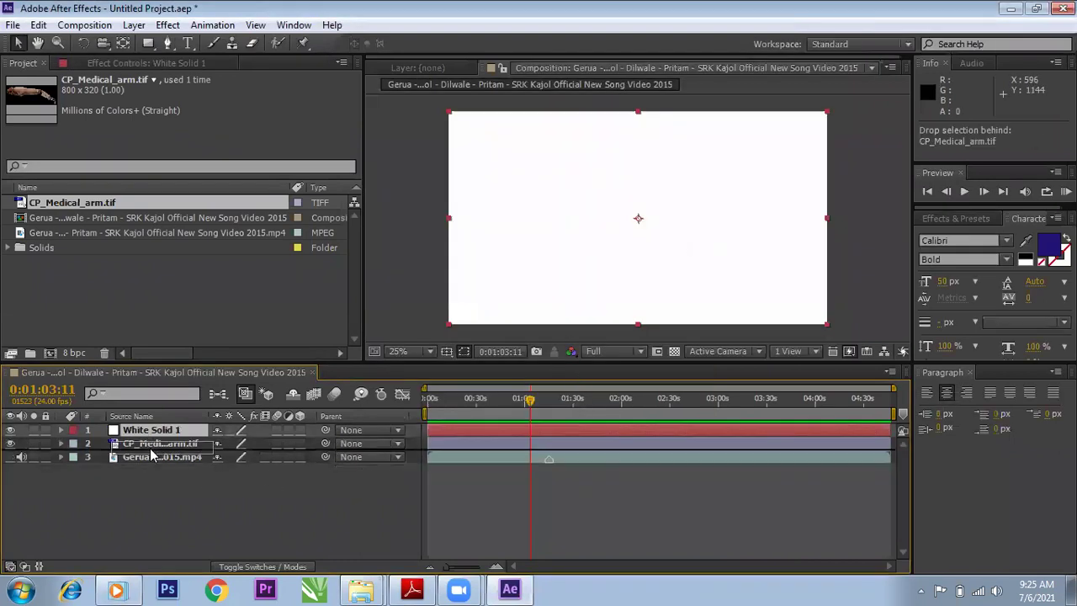
left_click_drag(160, 443, 160, 427)
- Try moving the medical arm over the white background as a 2D layer, undoing each move
left_click_drag(630, 221, 624, 179)
key("ctrl+z")
left_click(160, 430)
left_click(572, 222)
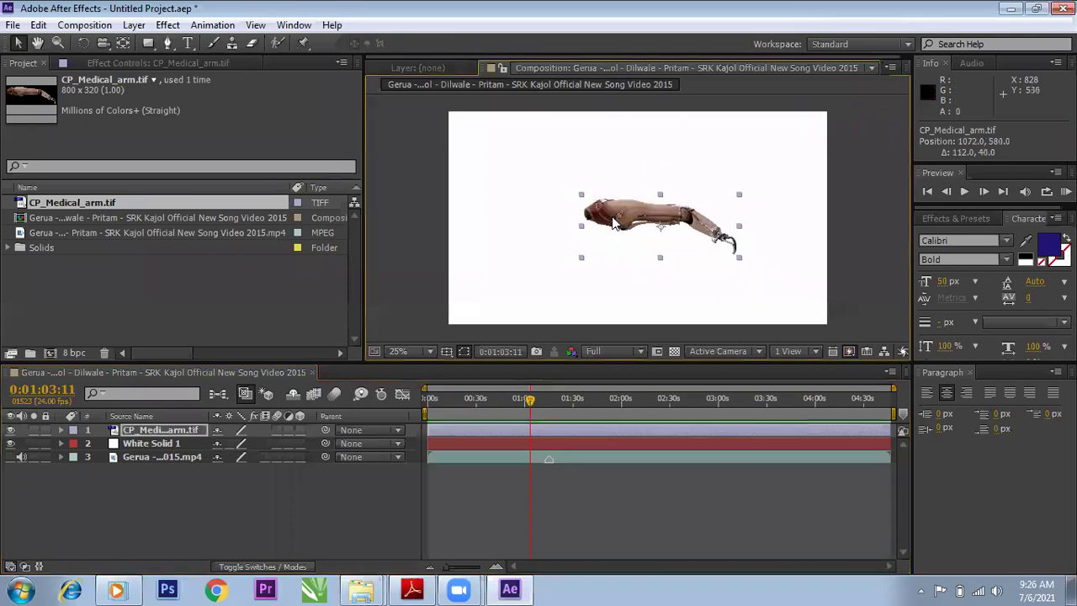
key("ctrl+z")
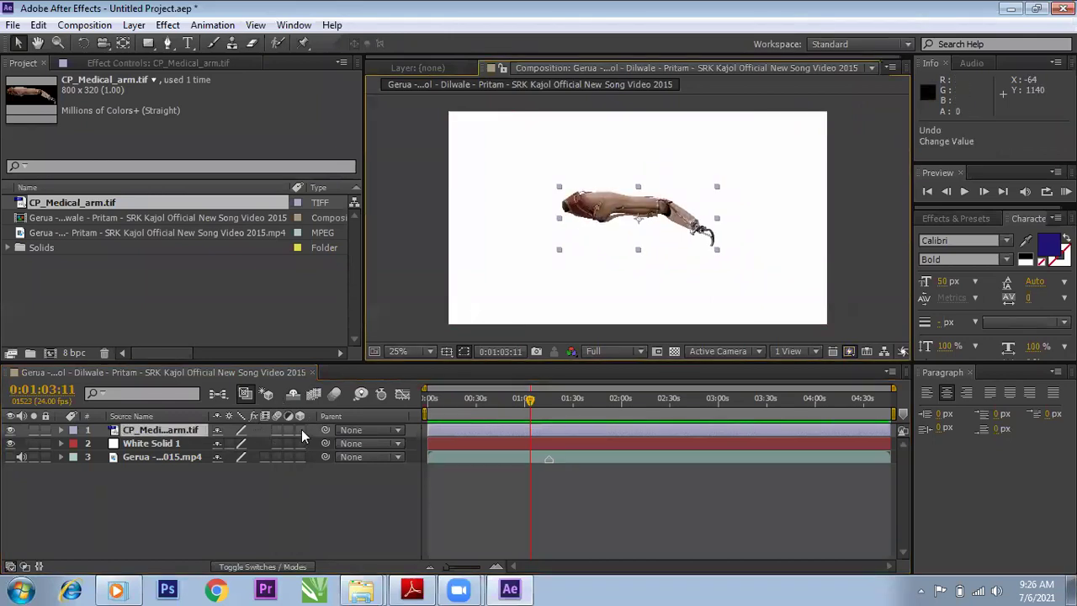
- Turn the medical arm layer into a 3D layer and expand its Transform properties
left_click(300, 430)
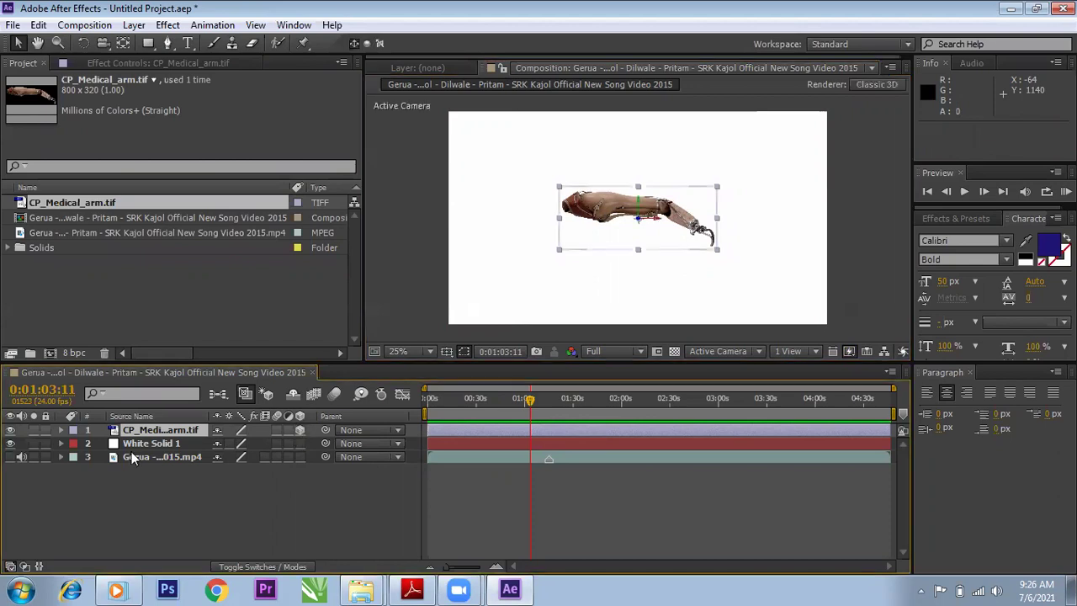
left_click(61, 430)
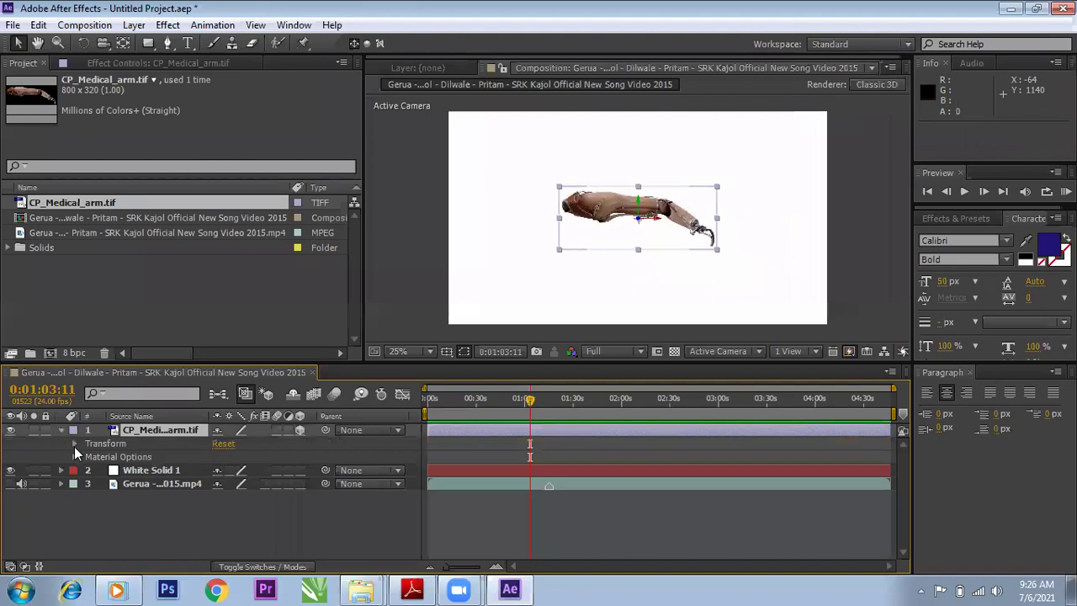
left_click(74, 442)
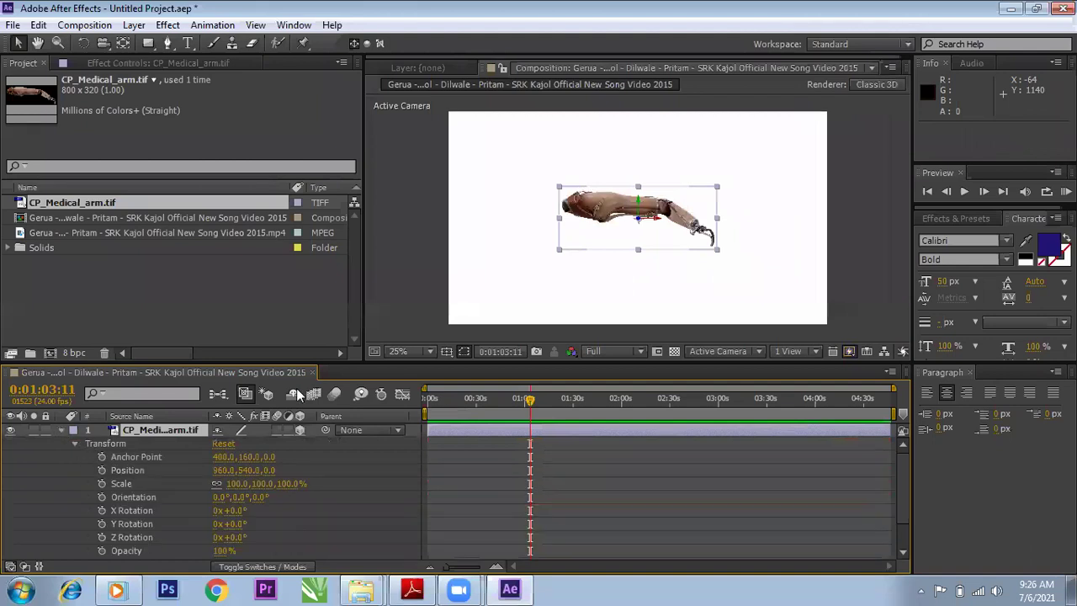
- Compare the arm layer's Transform properties with 3D off and on, leaving the layer as a 3D layer
left_click(299, 430)
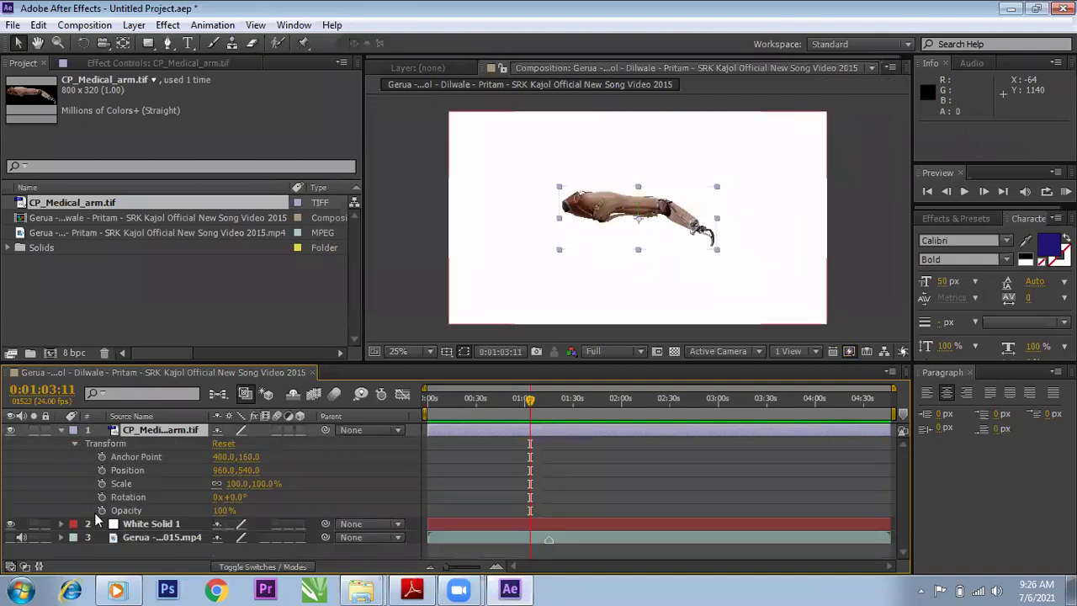
left_click(299, 429)
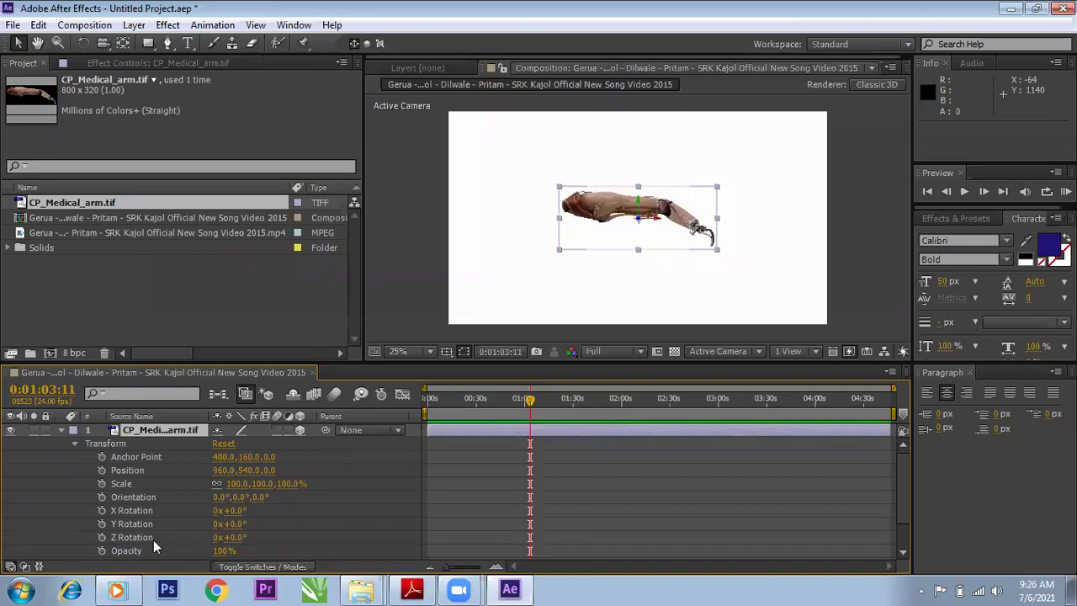
left_click(298, 430)
right_click(186, 430)
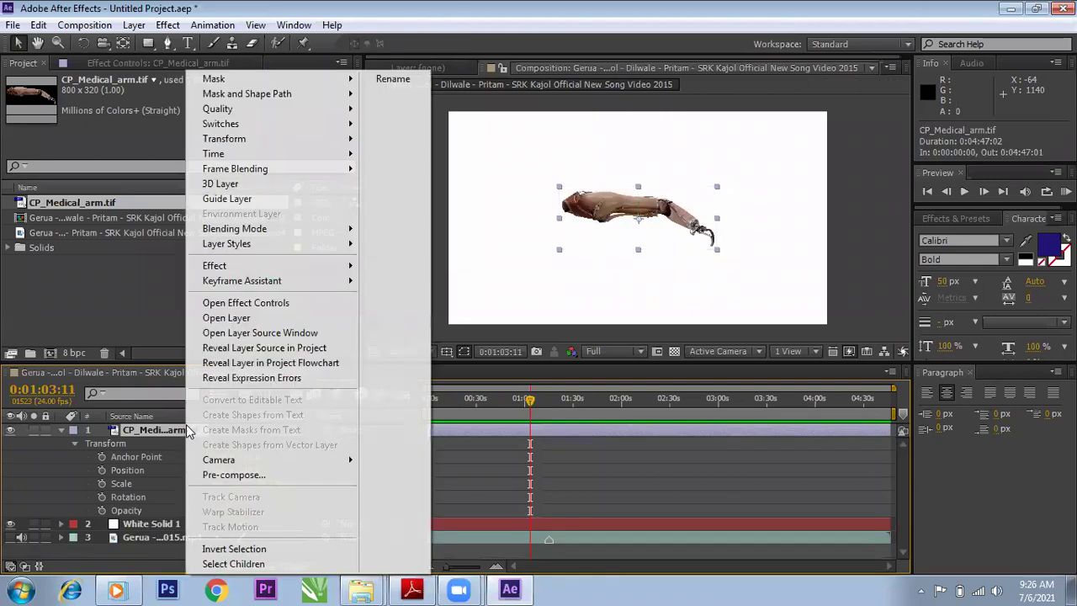
left_click(240, 184)
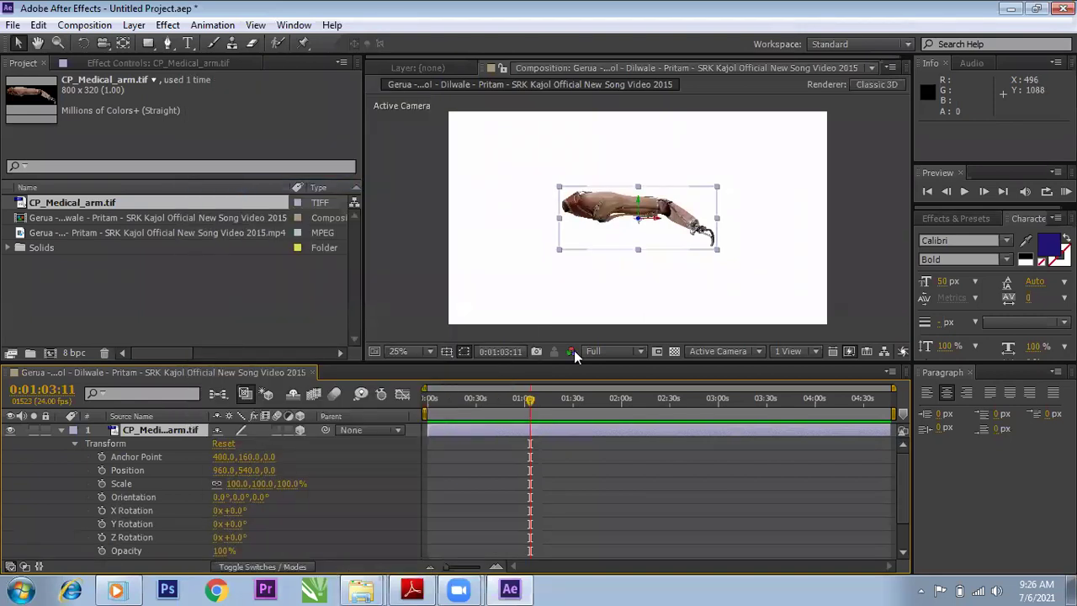
- Change the composition view layout to 2 Views - Horizontal, and examine the arm in the Top and Active Camera views
left_click(754, 351)
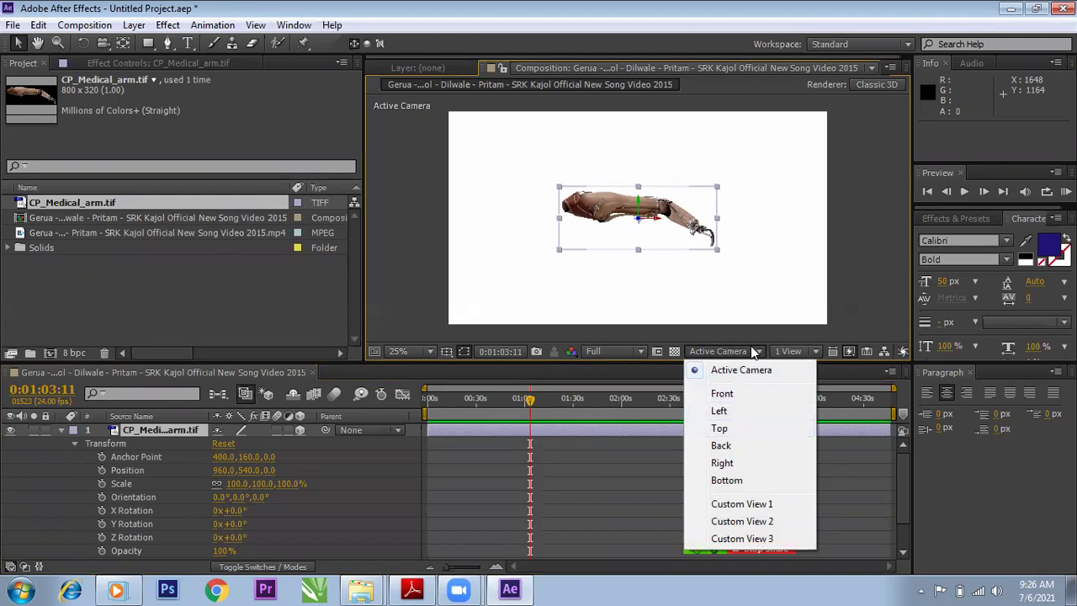
left_click(791, 352)
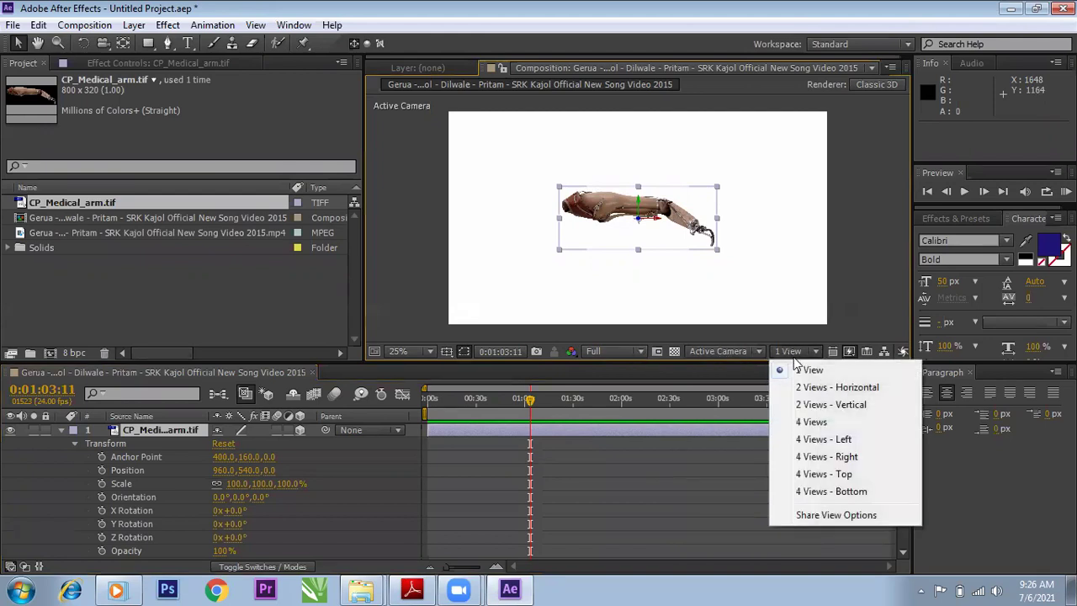
left_click(832, 387)
left_click(565, 291)
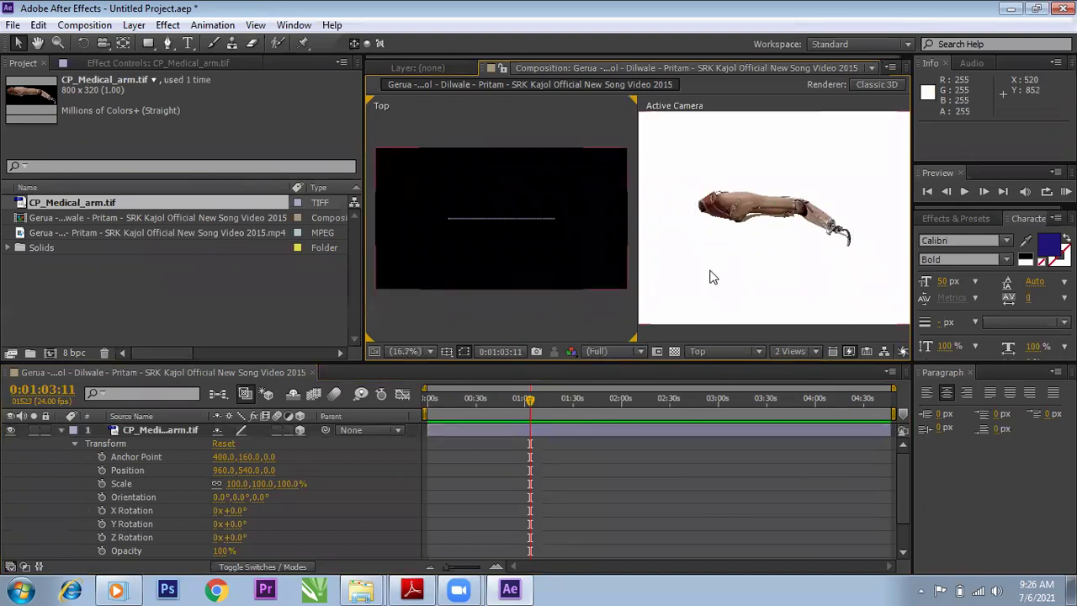
left_click(557, 227)
left_click(724, 250)
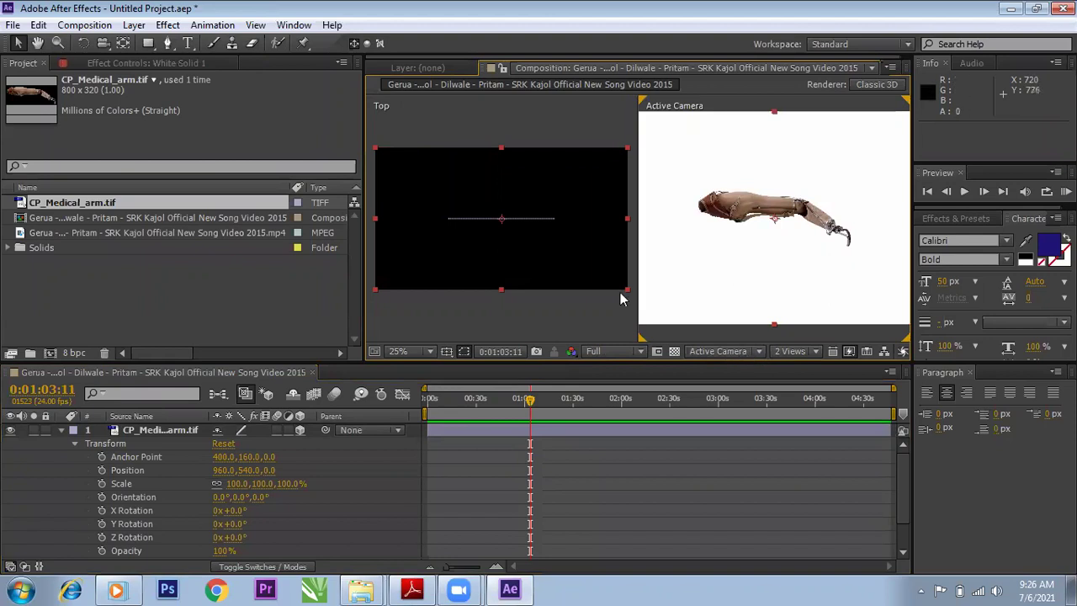
left_click(571, 304)
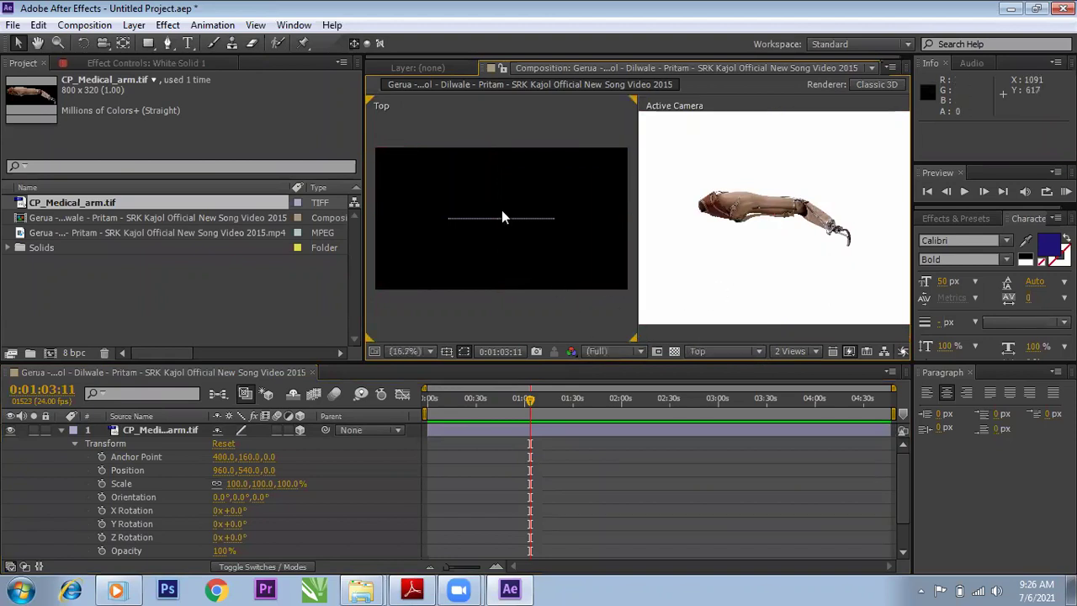
left_click(727, 232)
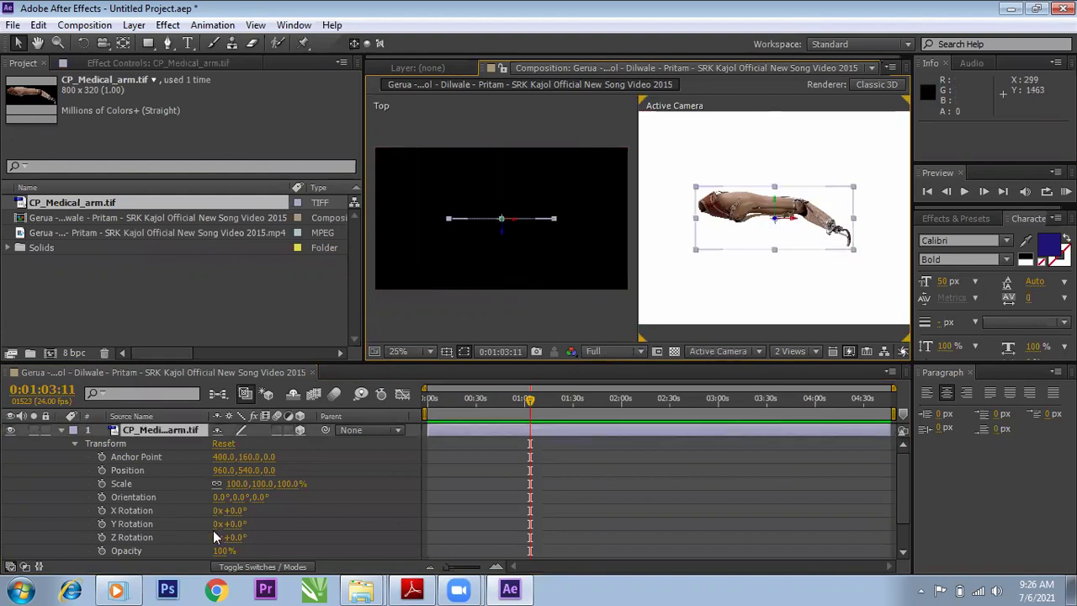
- Collapse the arm layer, move its anchor point to the shoulder end with 3D off, and make it a 3D layer again
left_click(60, 430)
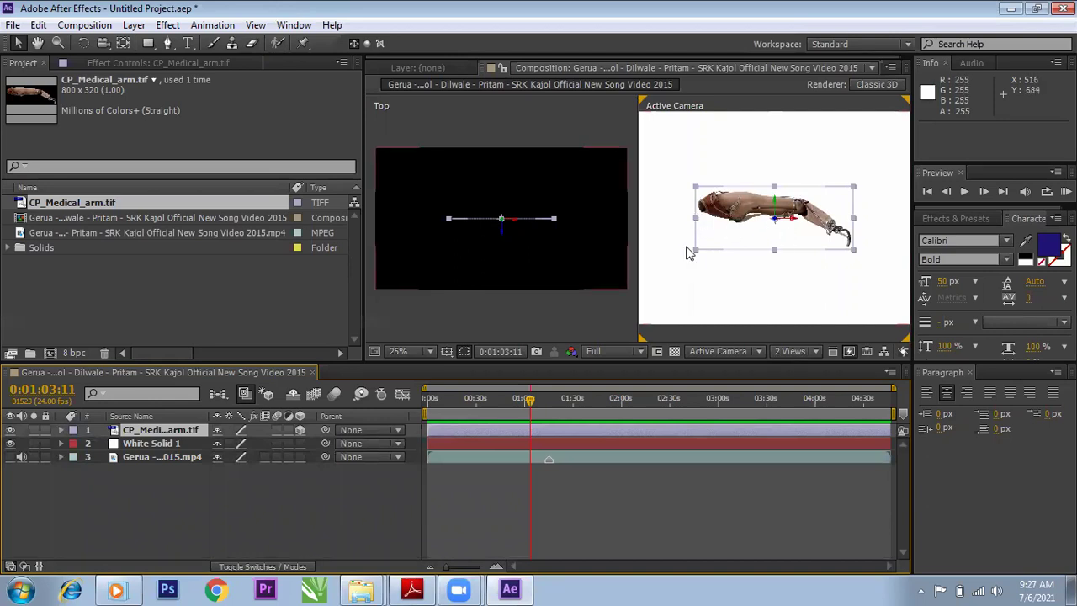
left_click(301, 429)
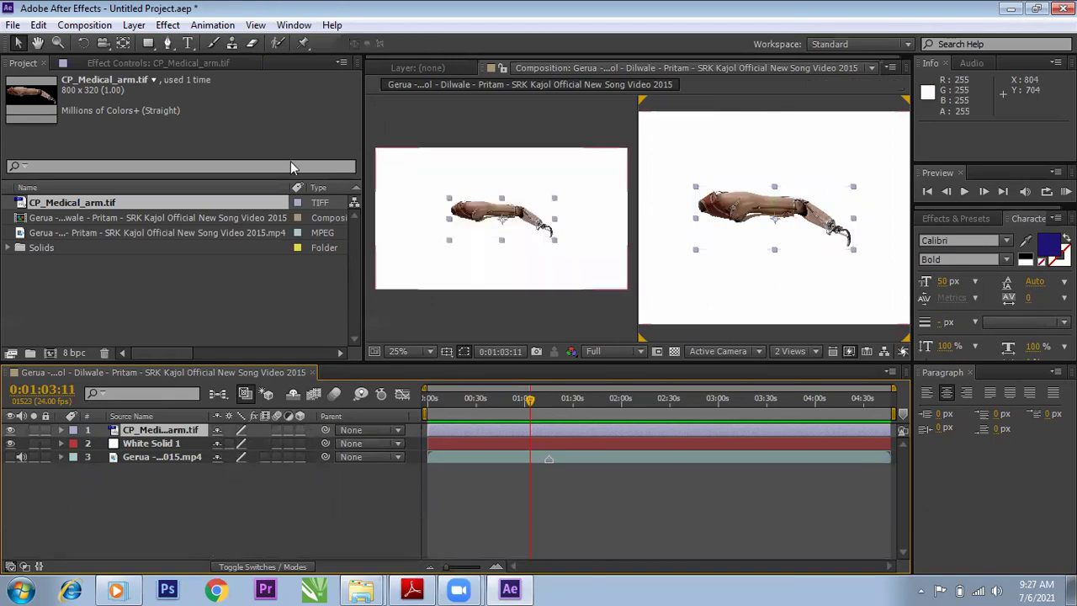
left_click(123, 43)
left_click_drag(774, 224, 697, 224)
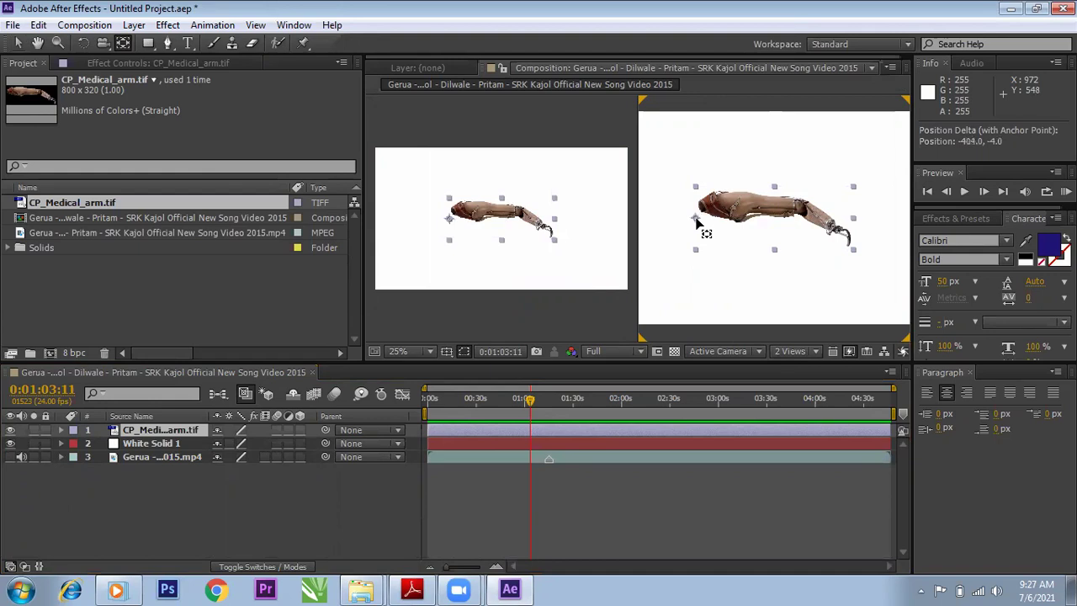
left_click(300, 430)
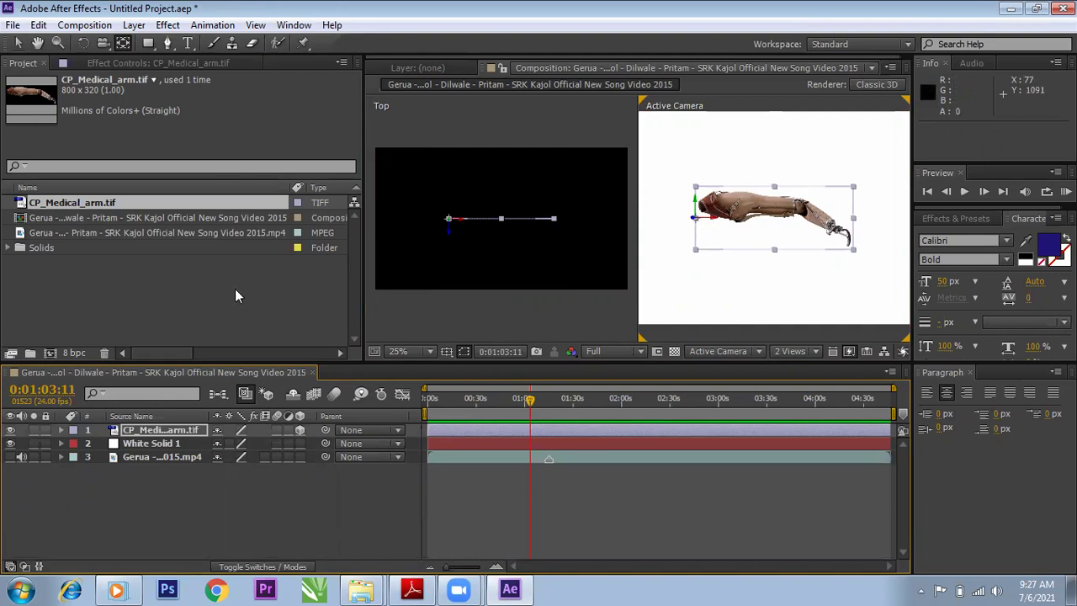
left_click(17, 43)
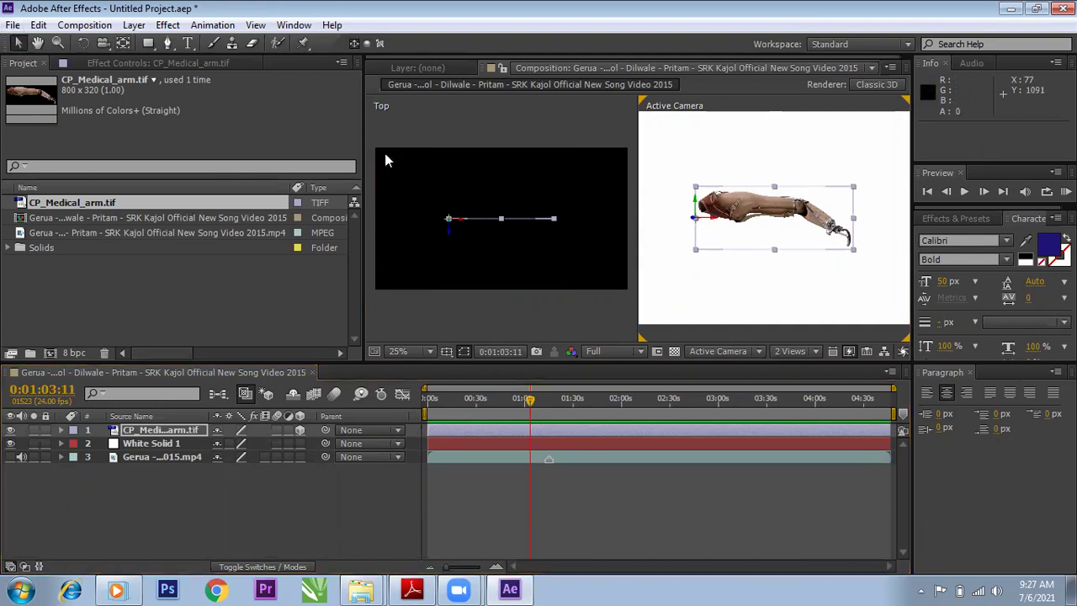
- Turn off 3D for the arm layer, scale it to 84%, and move it to about 840, 548
left_click(299, 430)
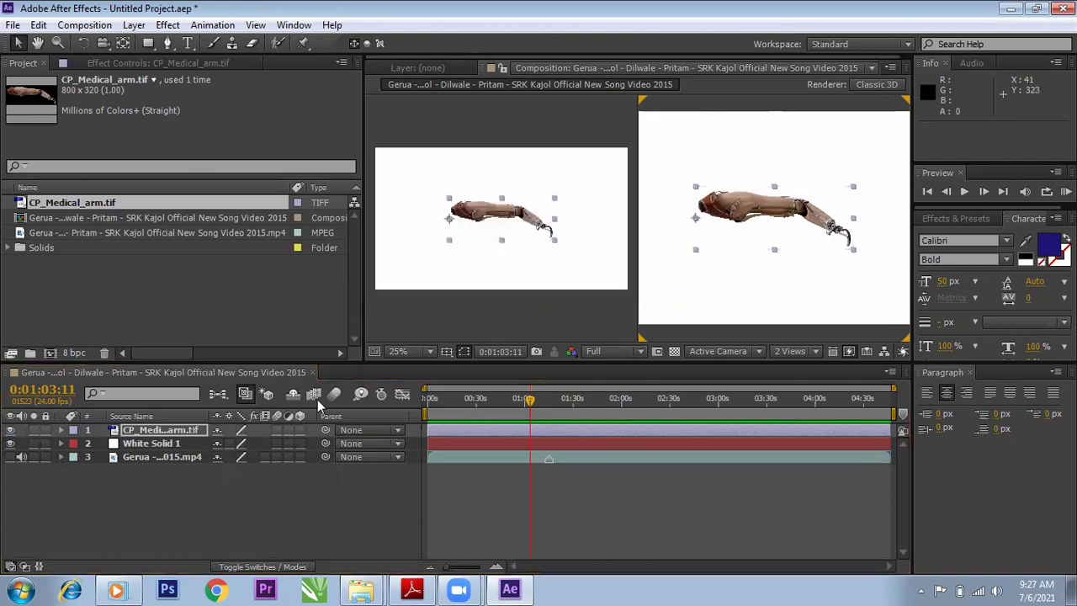
key("s")
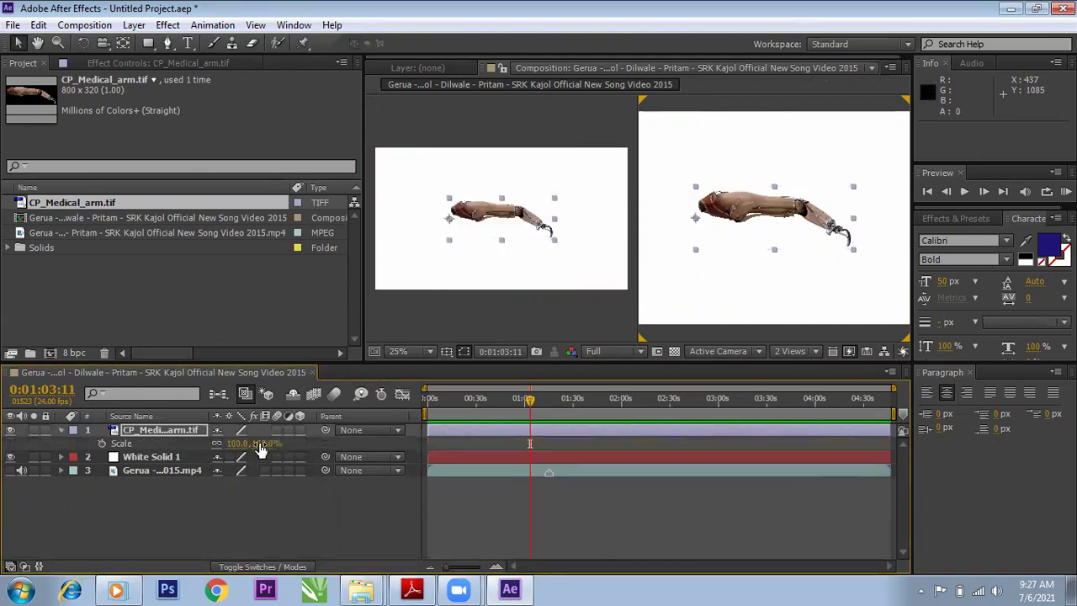
left_click_drag(237, 443, 222, 443)
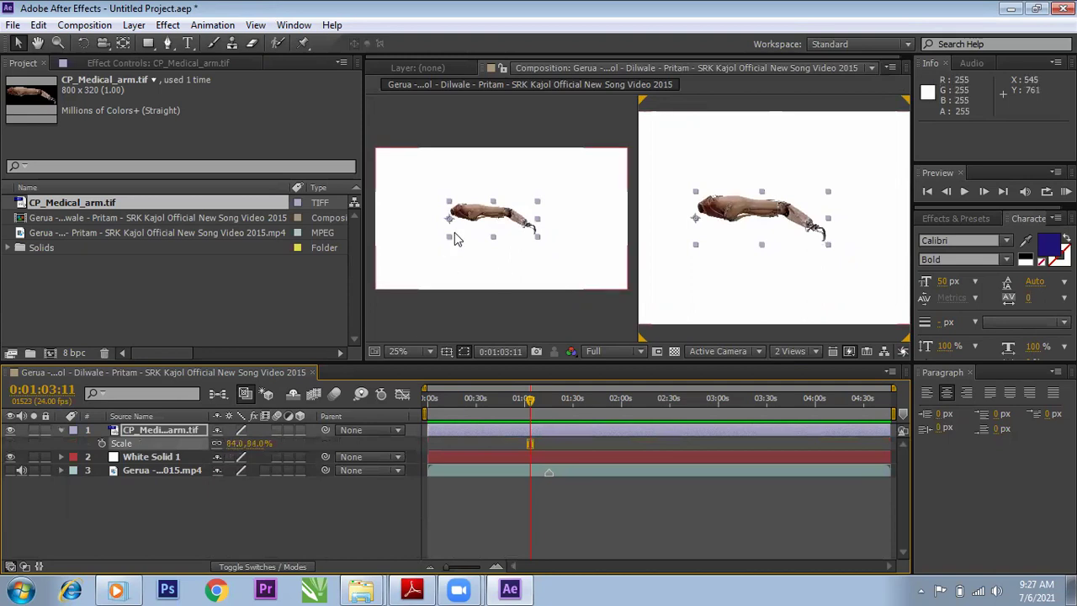
left_click_drag(479, 217, 511, 217)
left_click(762, 229)
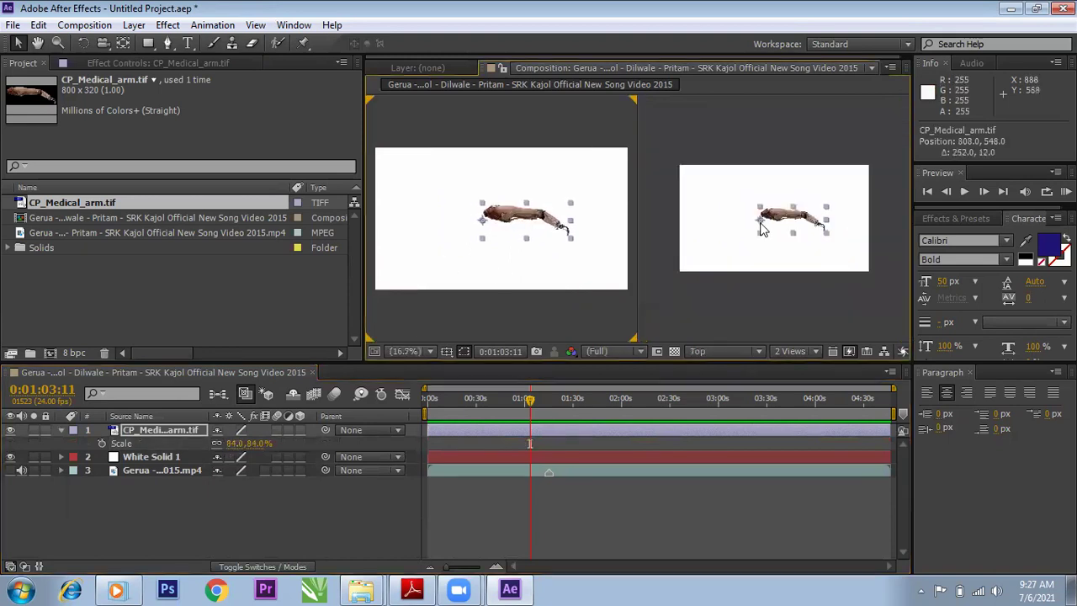
left_click_drag(765, 223, 775, 219)
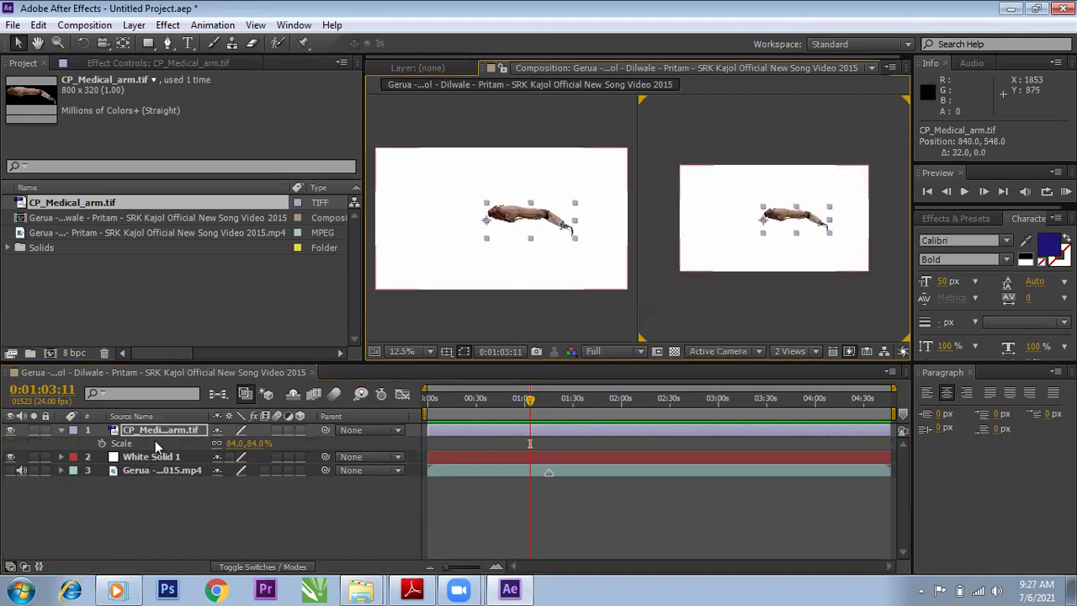
- Make the arm a 3D layer again, move it in depth to a Z position of -54, and collapse its properties
left_click(301, 429)
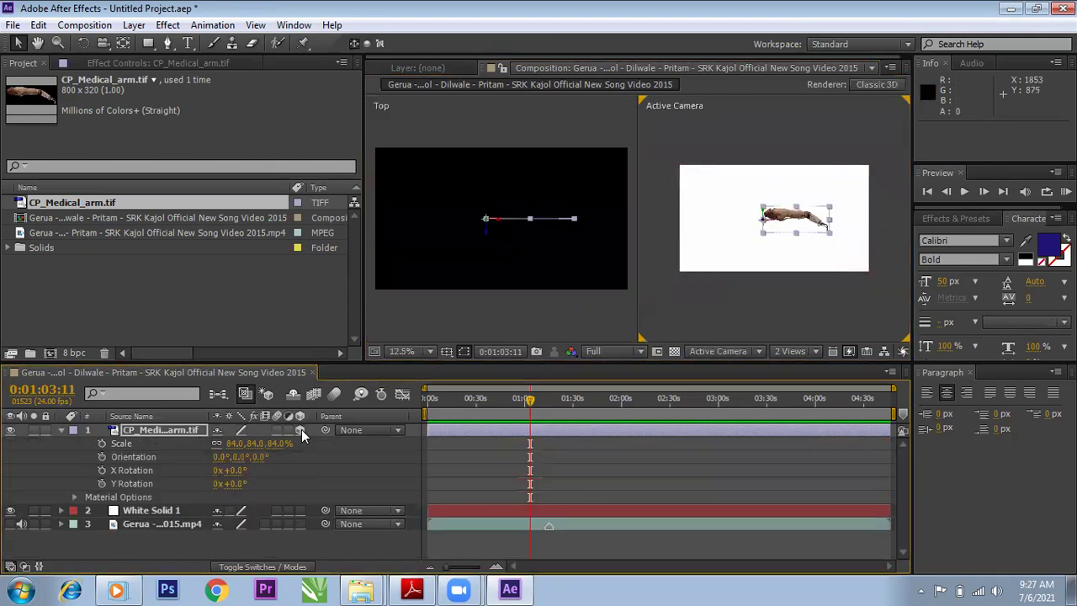
mouse_move(488, 224)
left_mouse_down()
mouse_move(492, 242)
mouse_move(492, 232)
left_mouse_up()
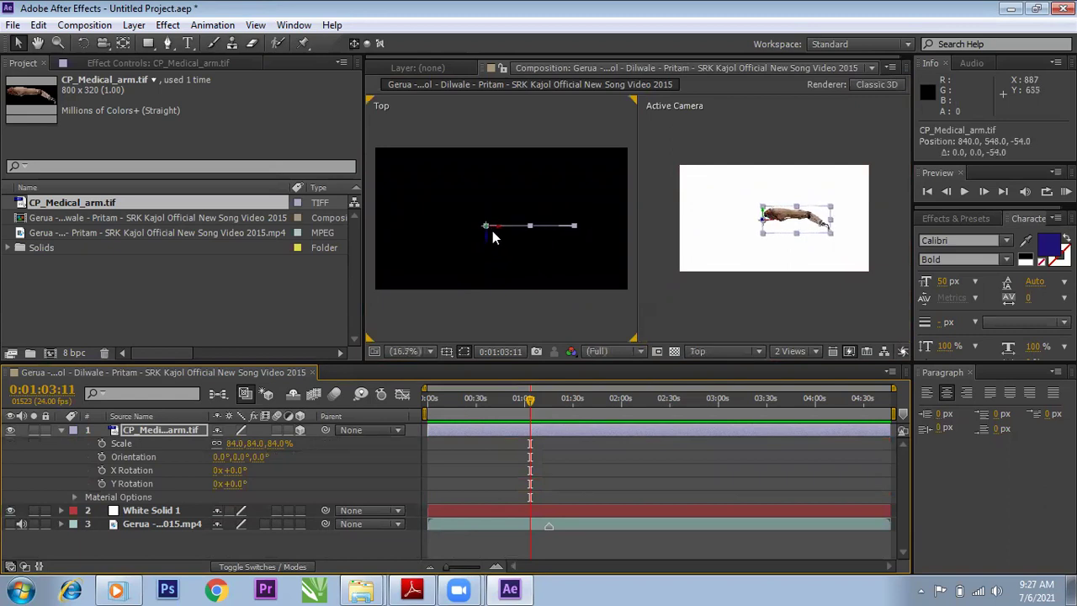
left_click(60, 429)
- Duplicate the medical arm layer twice so there are three arm layers
left_click(155, 430)
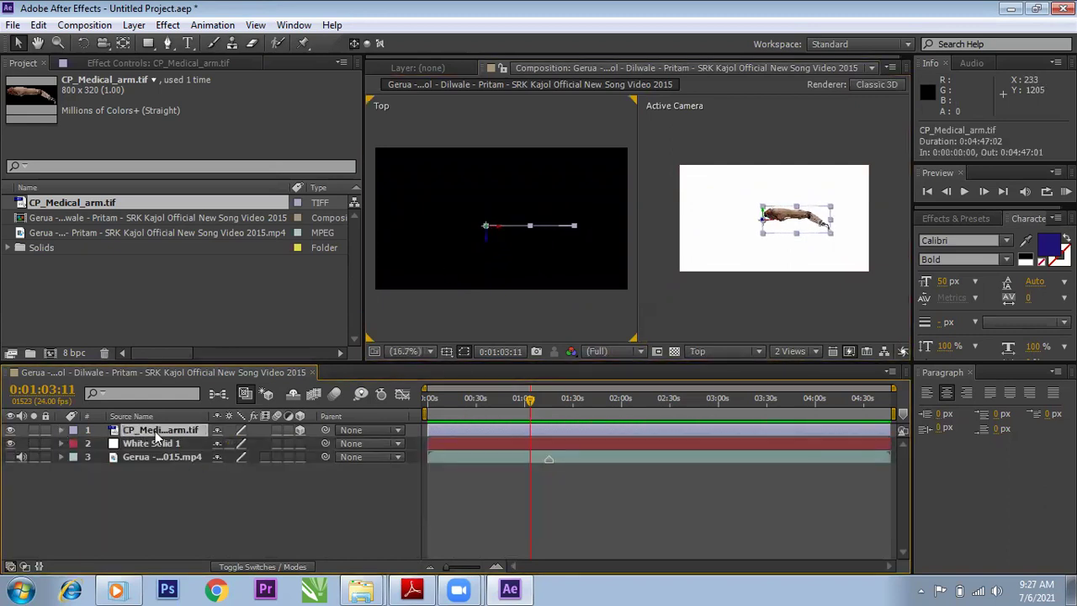
key("ctrl+d")
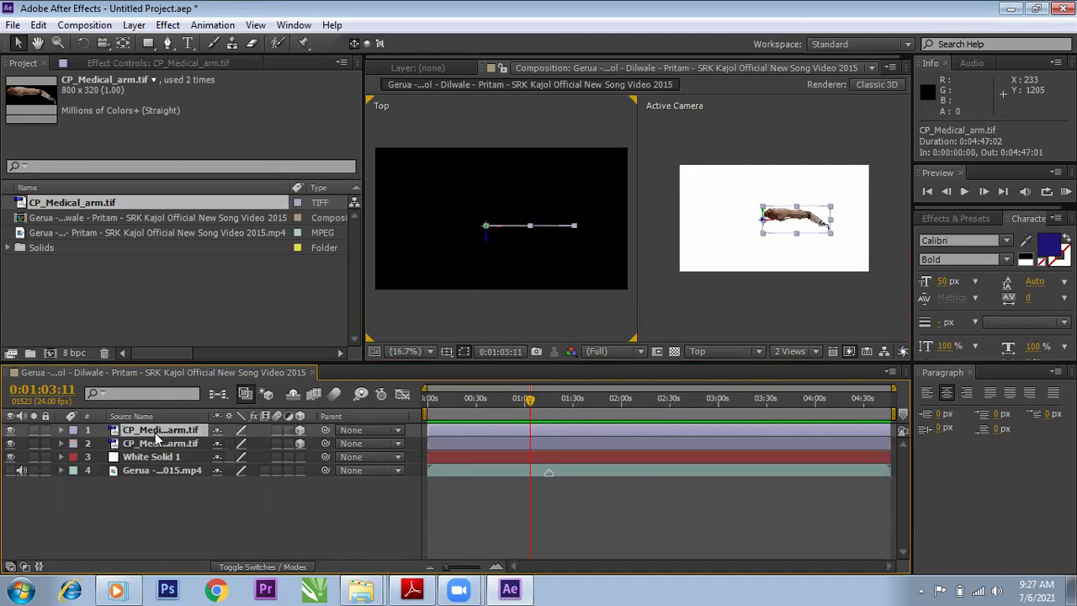
key("ctrl+d")
left_click(147, 444, "ctrl")
left_click(101, 443, "ctrl")
- Expand the topmost arm layer's Transform properties and set its Y Rotation to 75°
left_click(61, 430)
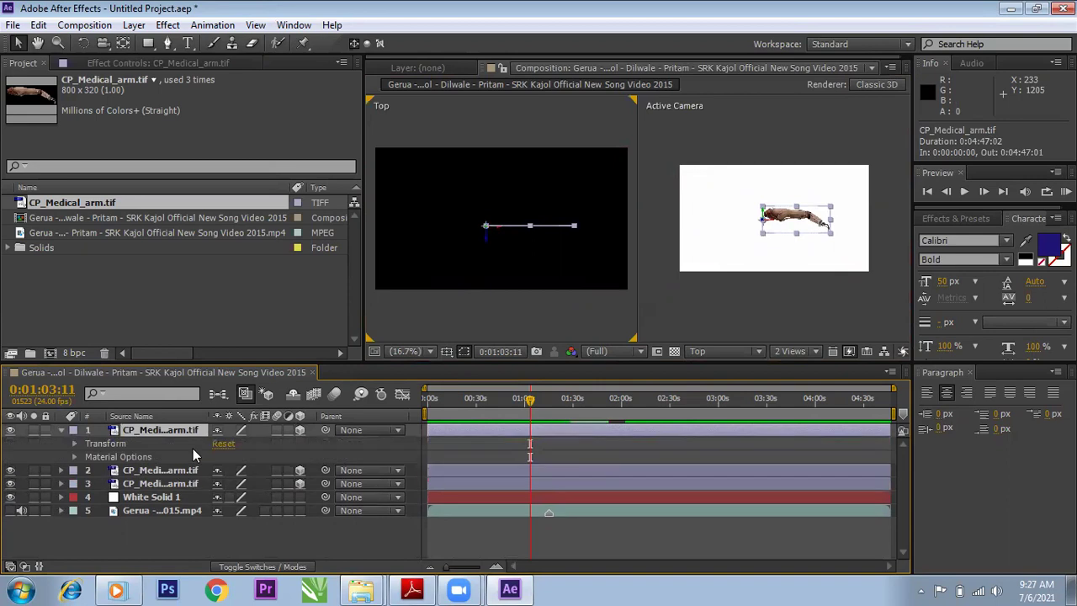
left_click(74, 443)
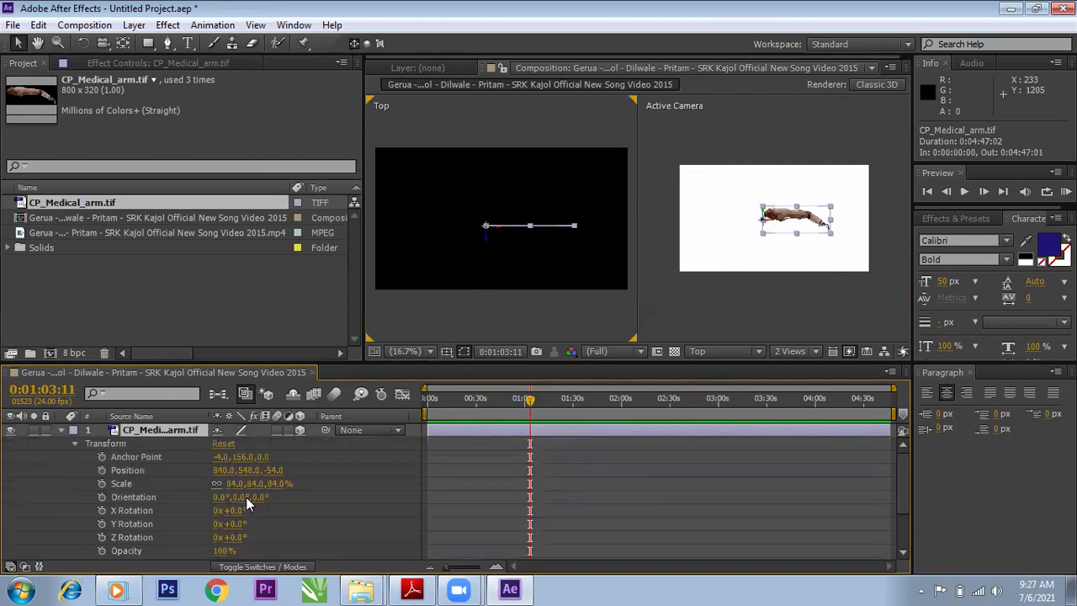
left_click_drag(231, 510, 293, 521)
key("ctrl+z")
key("ctrl+z")
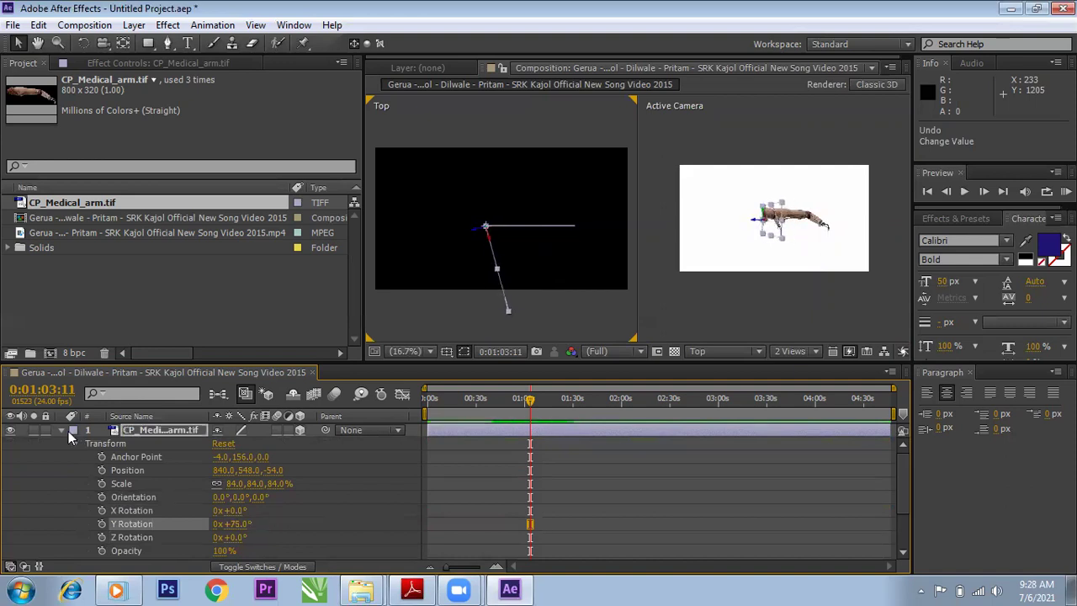
left_click(58, 430)
- Expand the second arm layer's Transform properties and set its Y Rotation to 214°
left_click(82, 441)
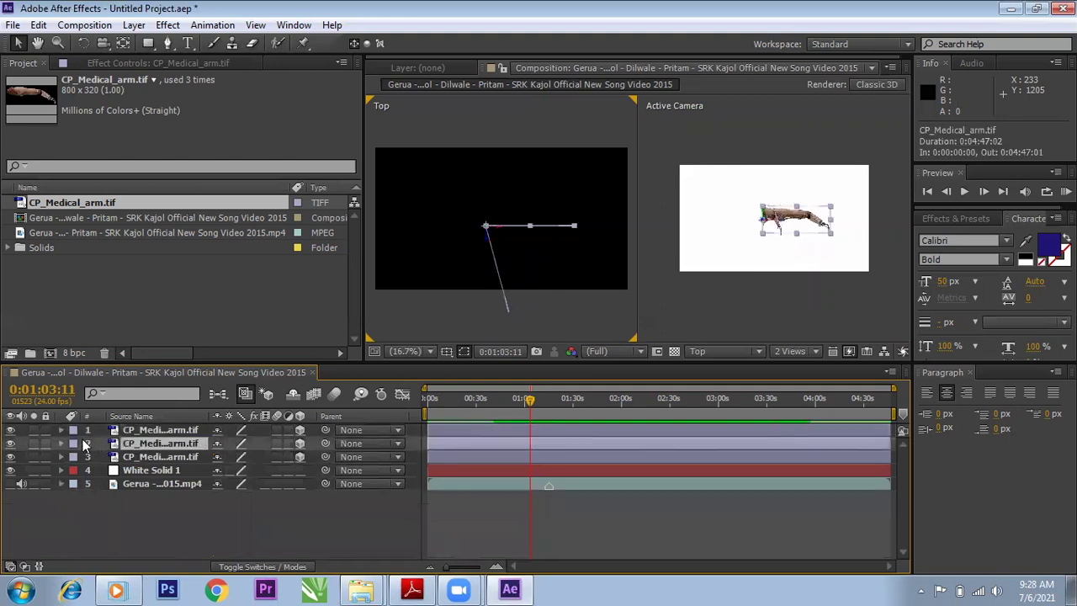
left_click(60, 442)
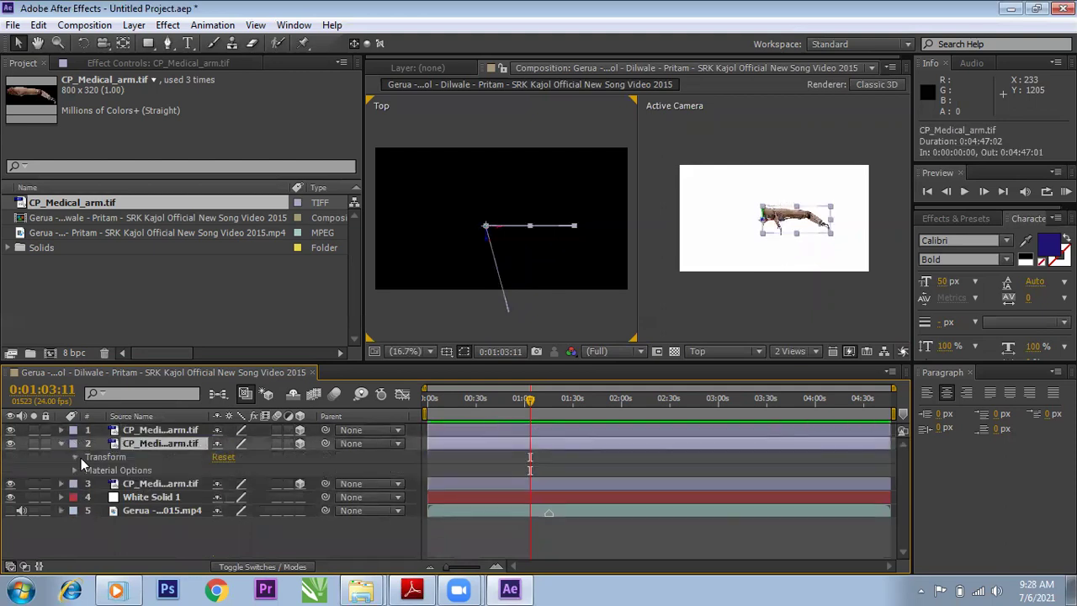
left_click(75, 456)
left_click_drag(243, 524, 290, 512)
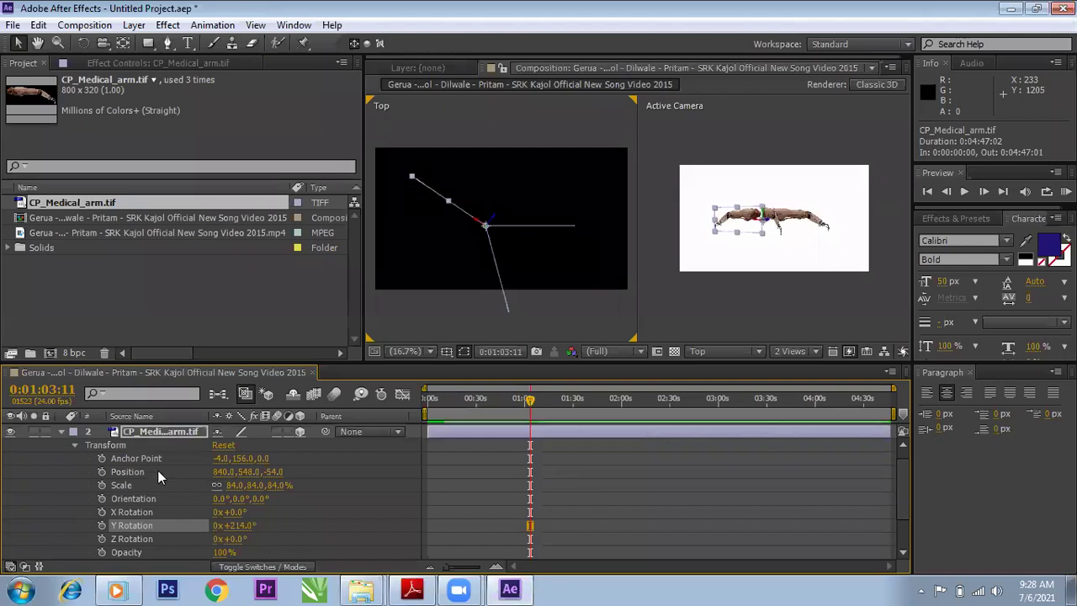
- Set the topmost arm layer's Y Rotation to 111° and deselect it
key("ctrl+d")
left_click(145, 430)
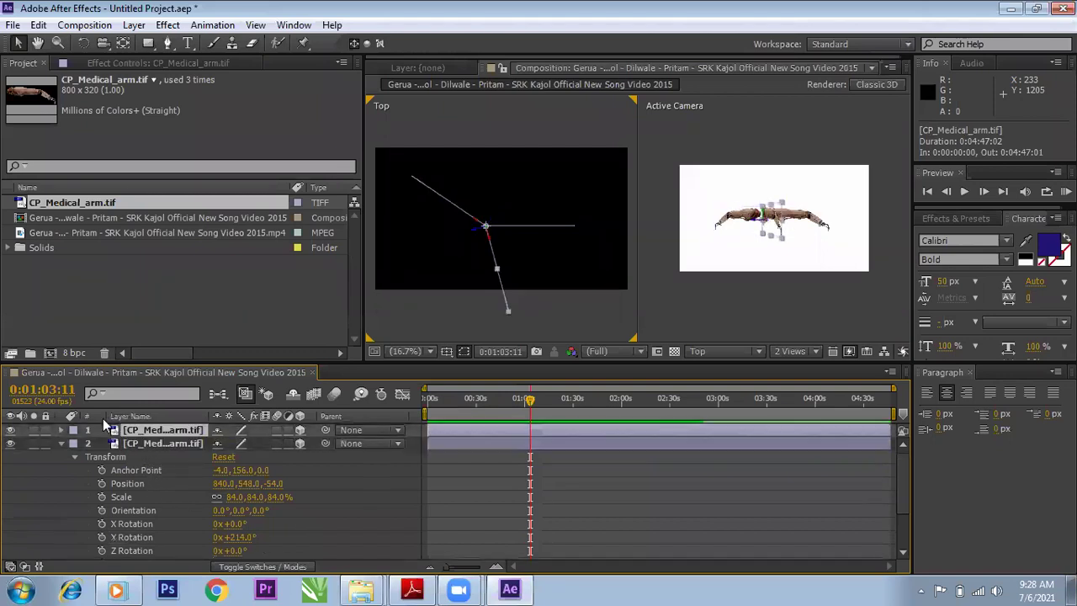
left_click(61, 430)
left_click_drag(232, 523, 268, 524)
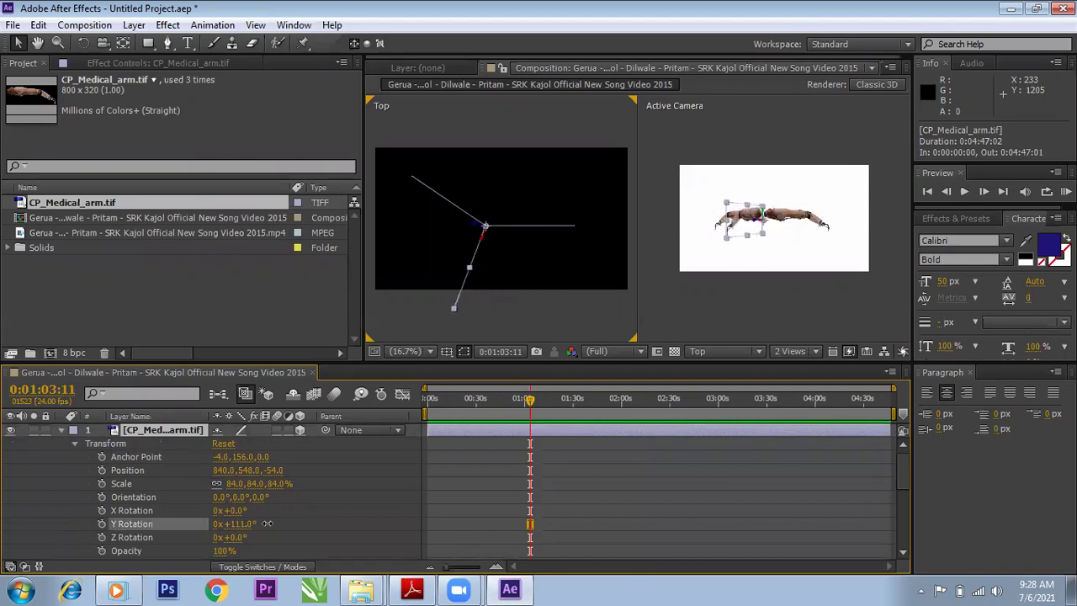
left_click(761, 324)
- In the Top view, move the topmost arm near the shared shoulder joint to position 840.5, 548, -53
scroll(774, 235, "up", 1)
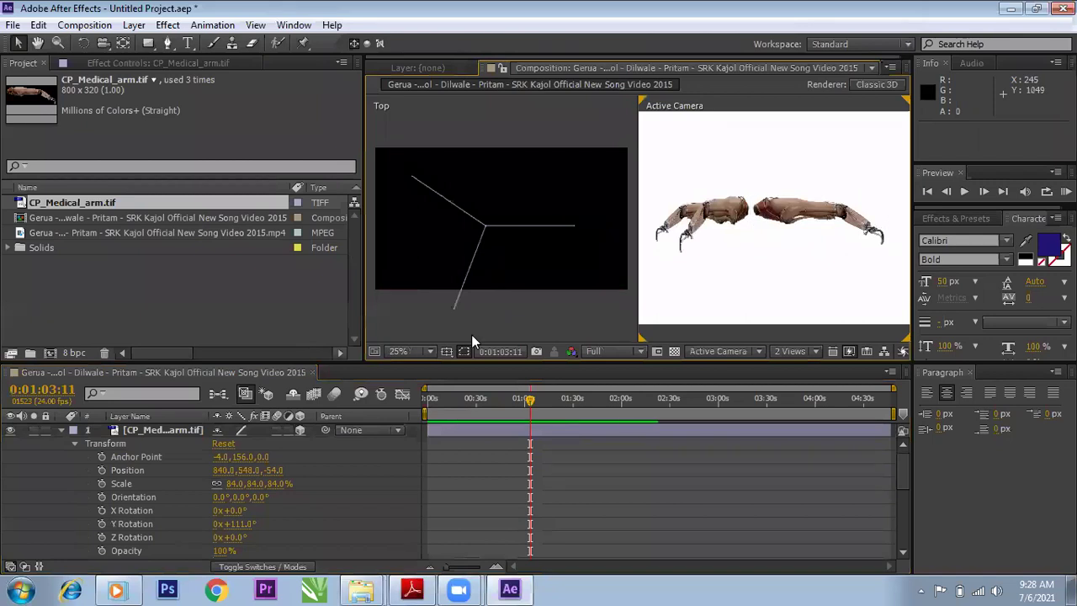
scroll(486, 235, "up", 2)
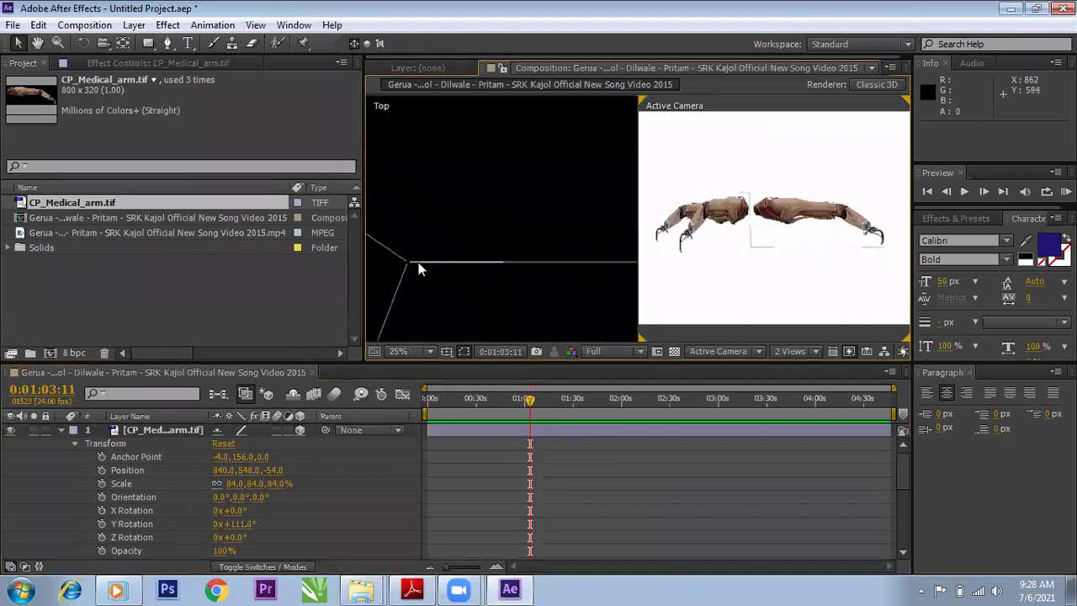
left_click(443, 259)
key("space")
left_click_drag(472, 228, 514, 231)
scroll(530, 322, "up", 5)
left_click(537, 322)
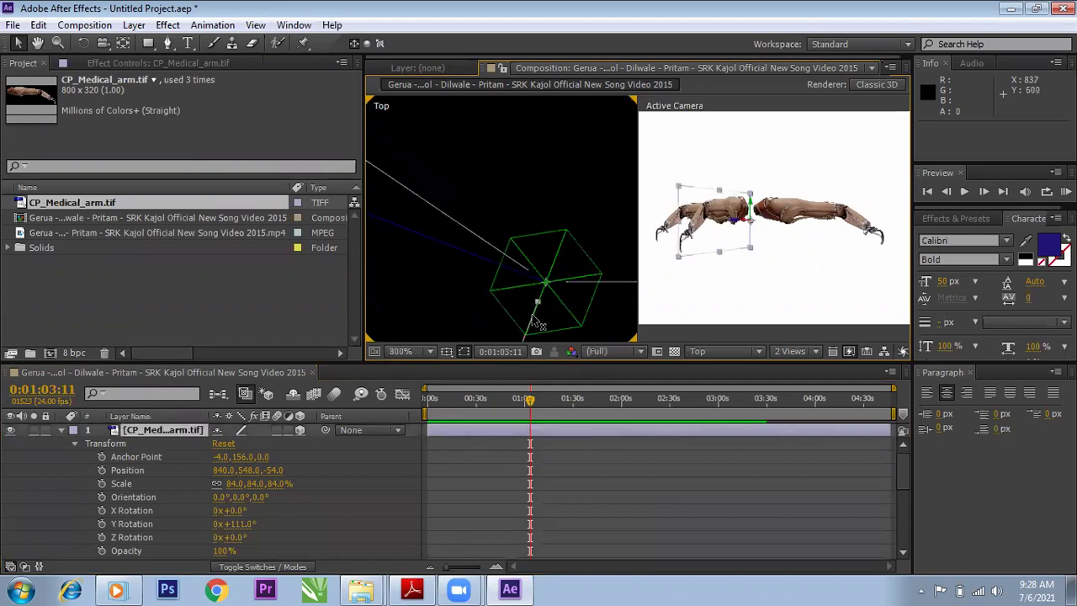
left_click_drag(539, 311, 594, 296)
- Move the unrotated arm to about 836.1, 548, -55.9 and the 214° arm to about 840, 550.5, -54
left_click_drag(526, 294, 526, 307)
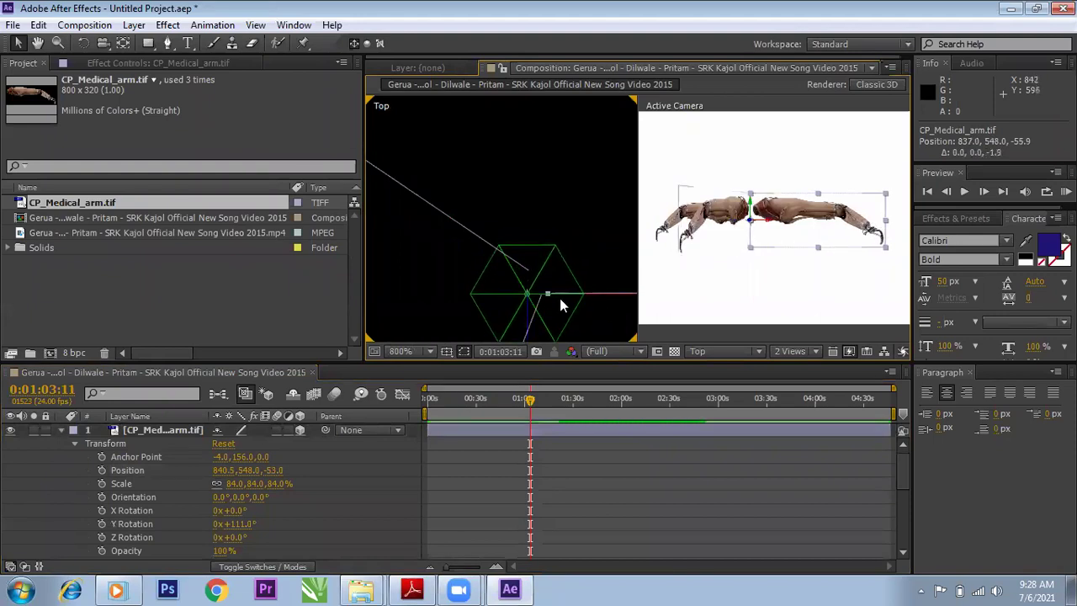
left_click_drag(558, 308, 551, 307)
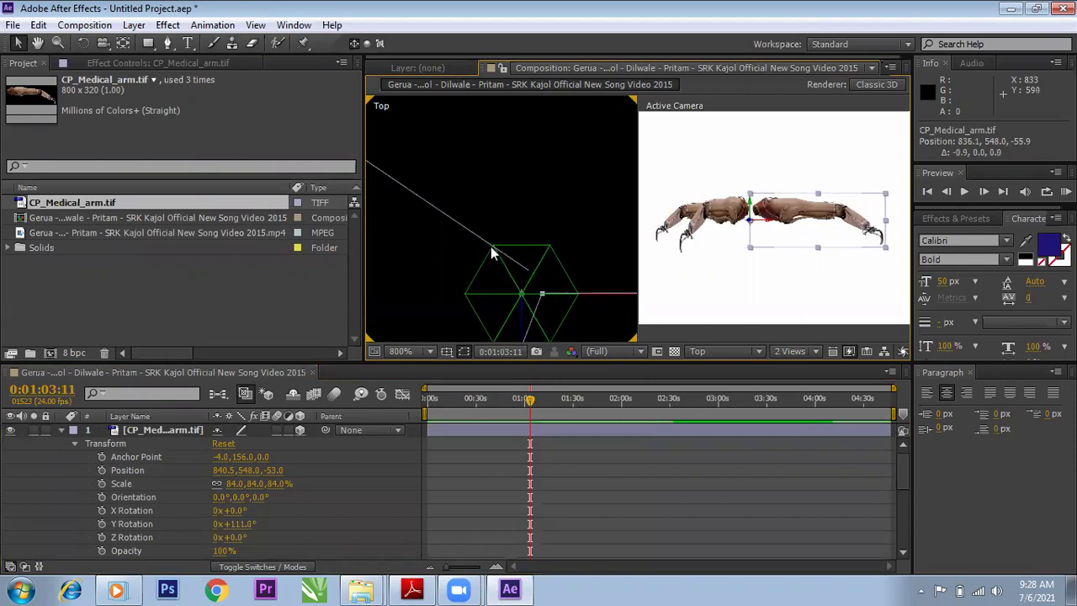
left_click_drag(483, 244, 550, 290)
key("comma")
key("period")
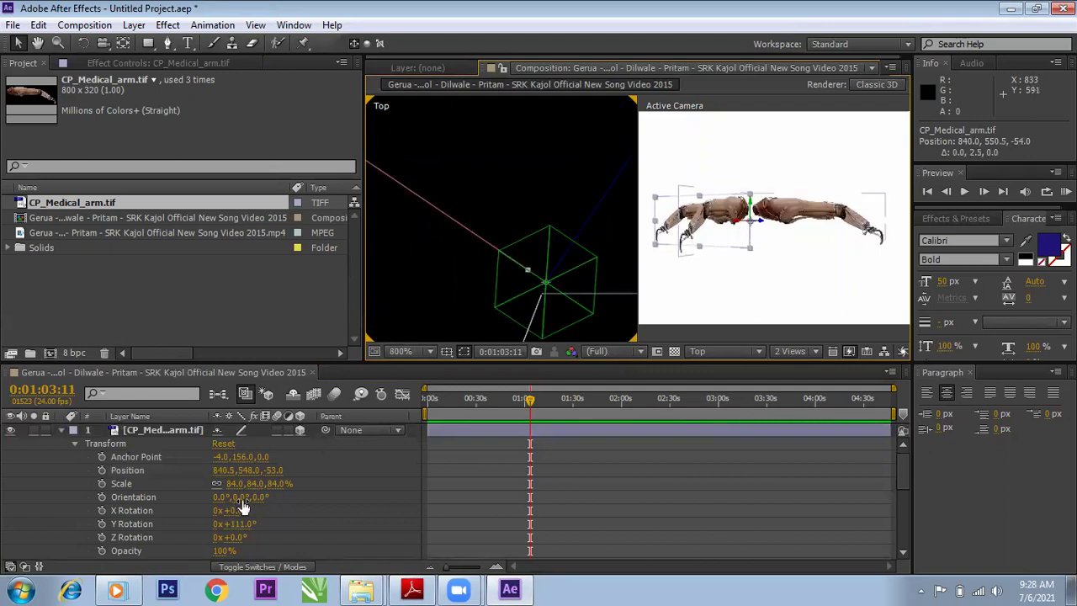
left_click_drag(240, 476, 263, 476)
scroll(476, 218, "down", 2)
key("ctrl+z")
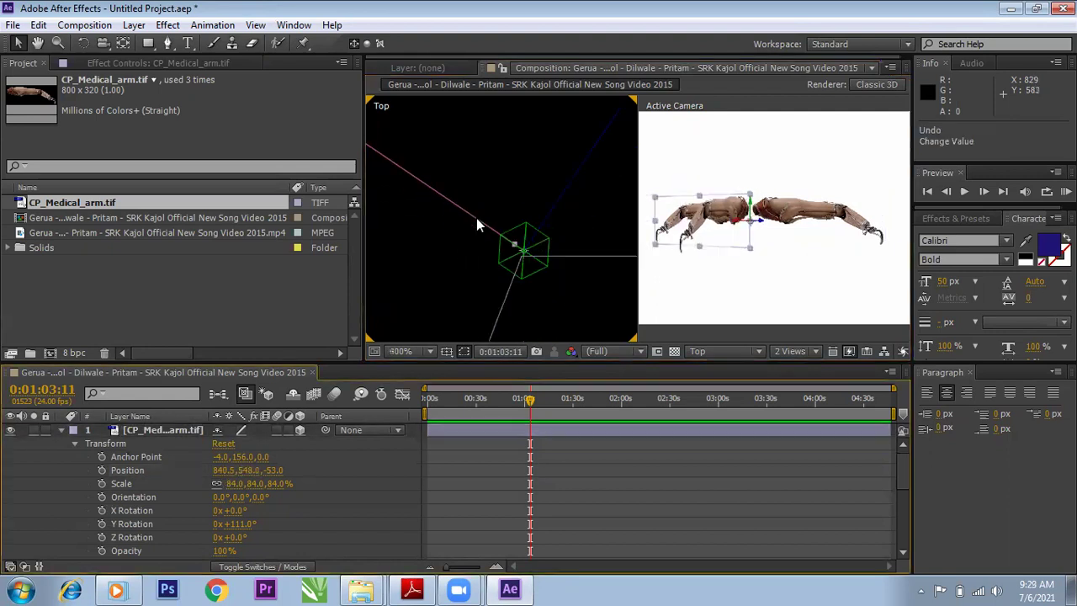
- Deselect everything and collapse the first two arm layers
left_click(668, 468)
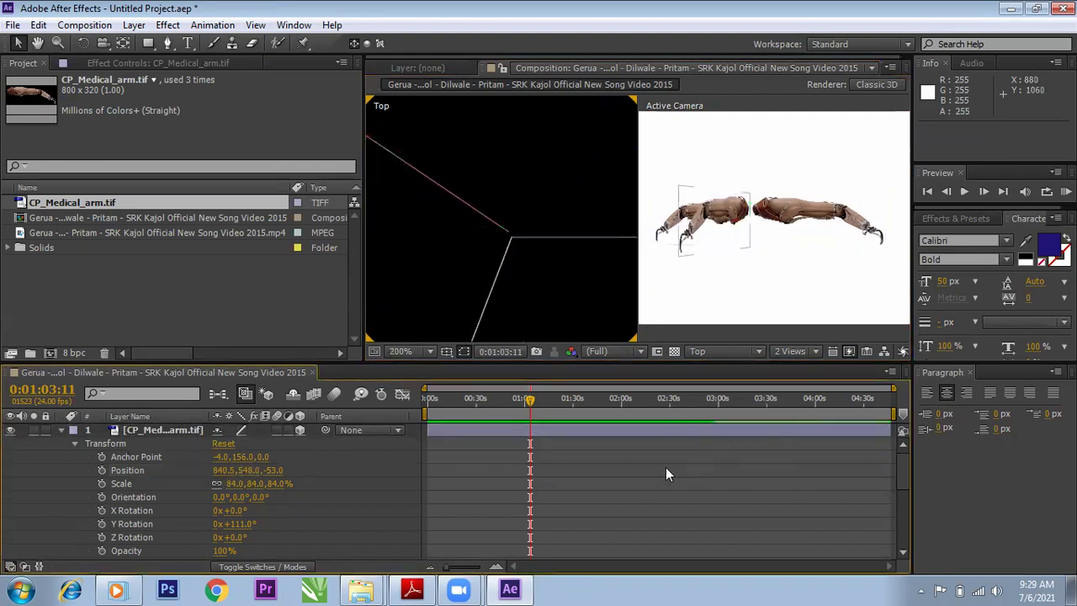
left_click(60, 429)
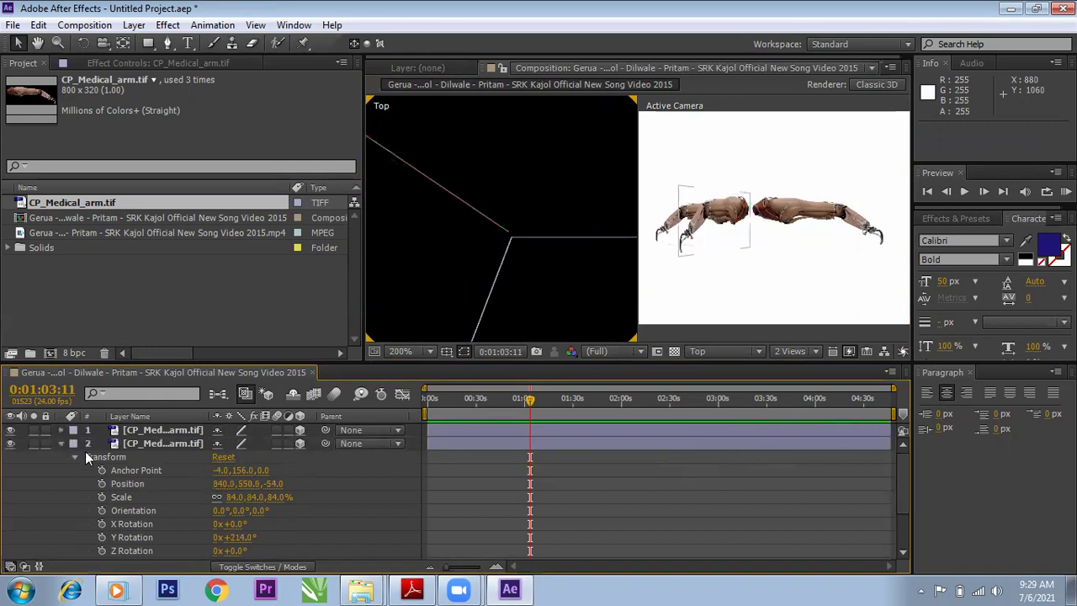
left_click(63, 447)
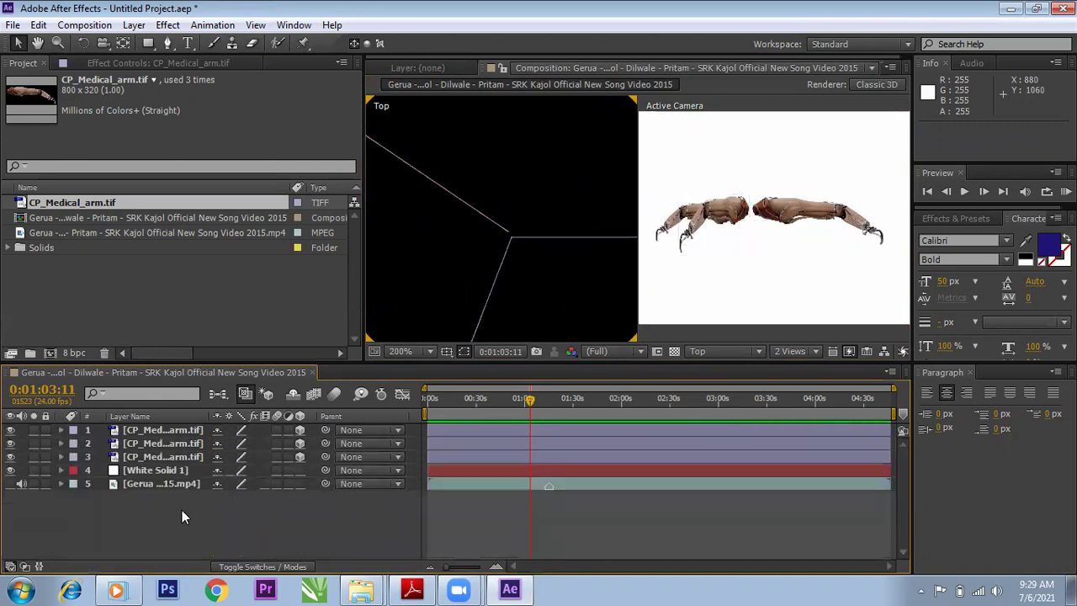
- Change the composition view layout to 1 View showing the Active Camera
left_click(169, 429)
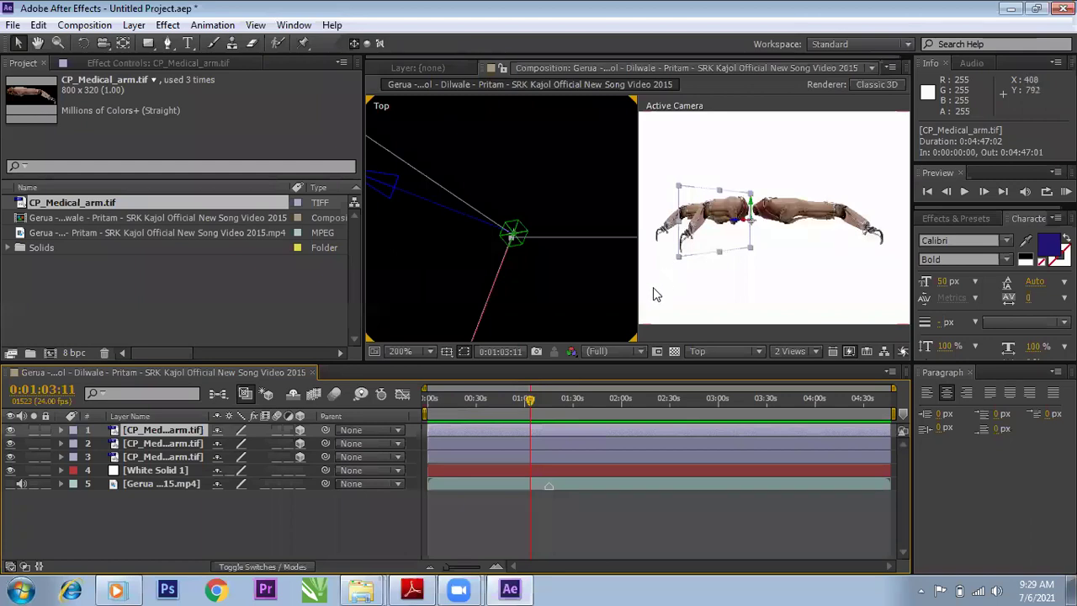
left_click(714, 353)
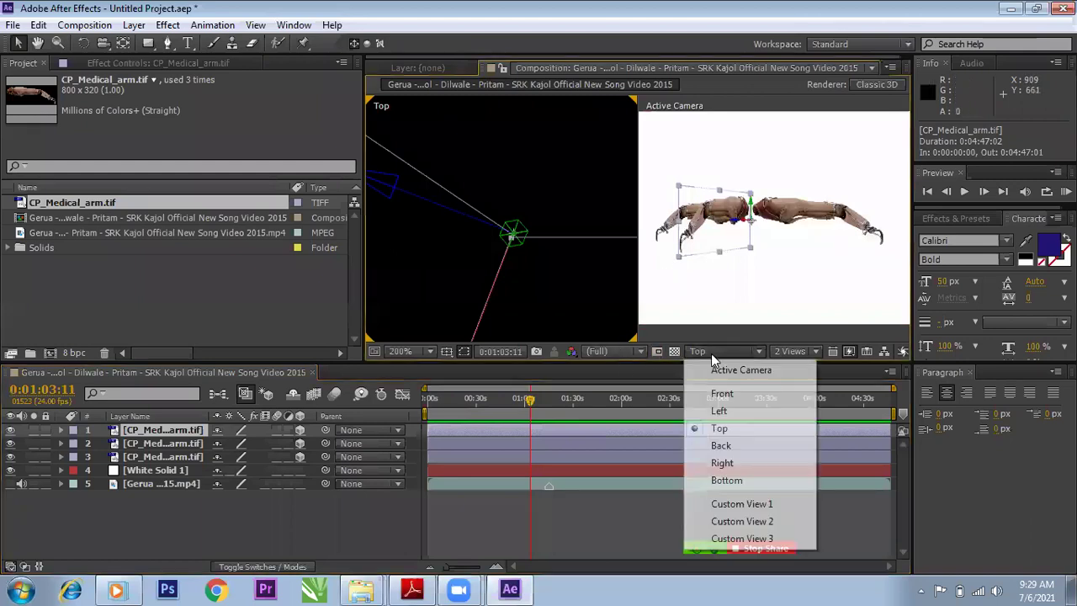
left_click(792, 352)
left_click(797, 370)
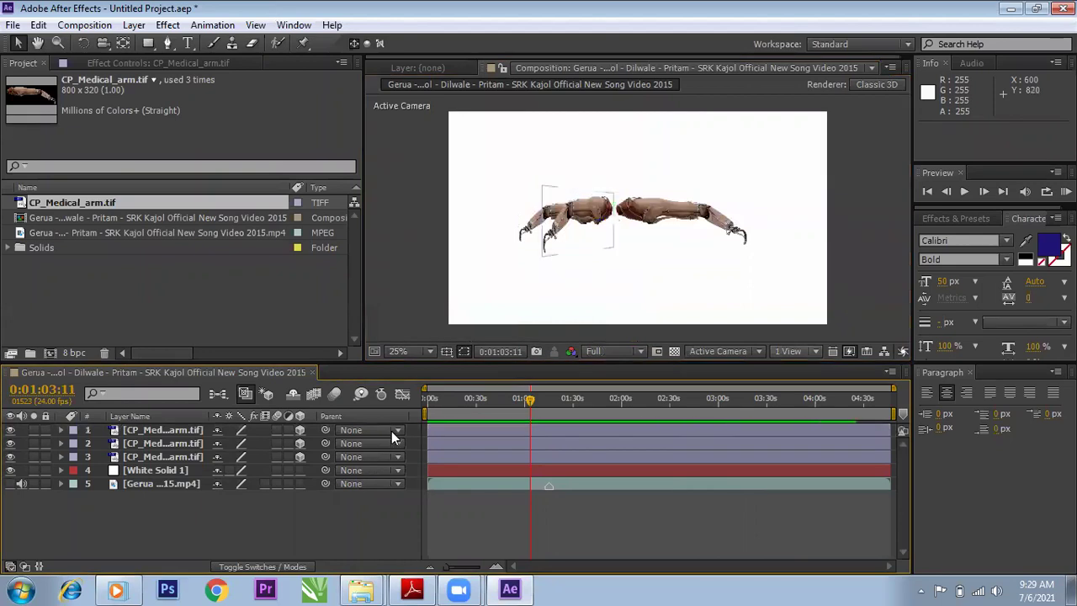
- Reveal the topmost arm layer's rotation properties, try changing its rotation, undo the change, and collapse the layer
left_click(159, 427)
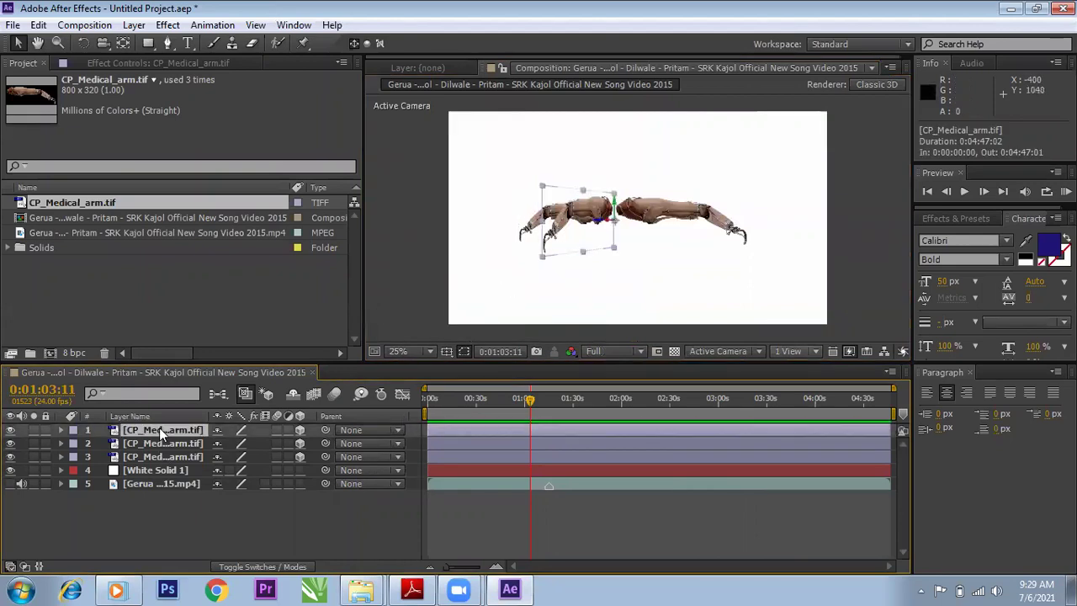
key("r")
mouse_move(233, 476)
left_mouse_down()
mouse_move(224, 484)
mouse_move(240, 484)
mouse_move(233, 471)
left_mouse_up()
key("ctrl+z")
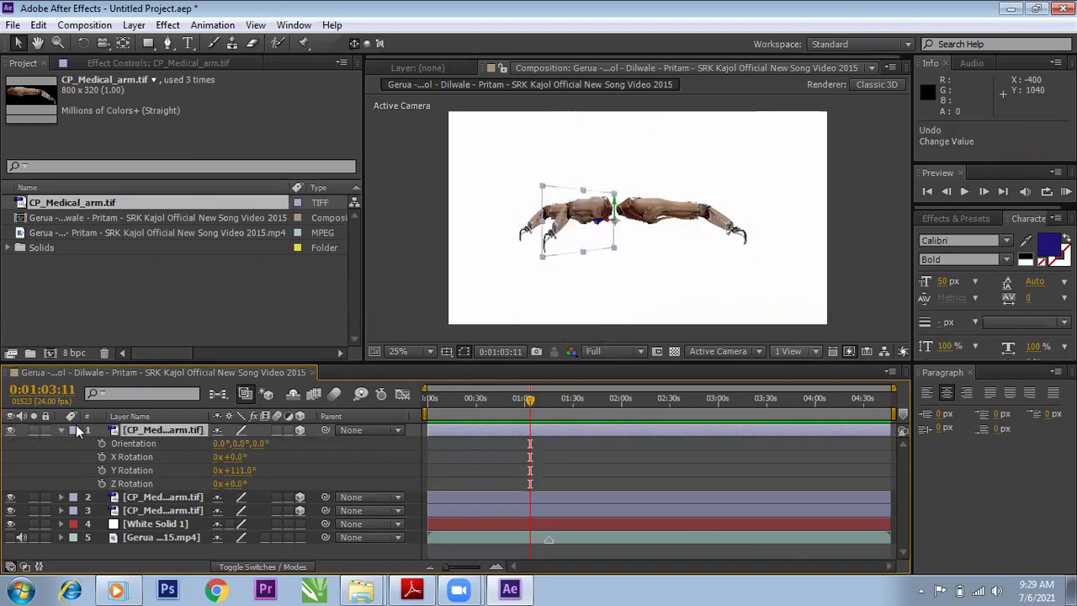
left_click_drag(238, 470, 76, 426)
left_click(59, 429)
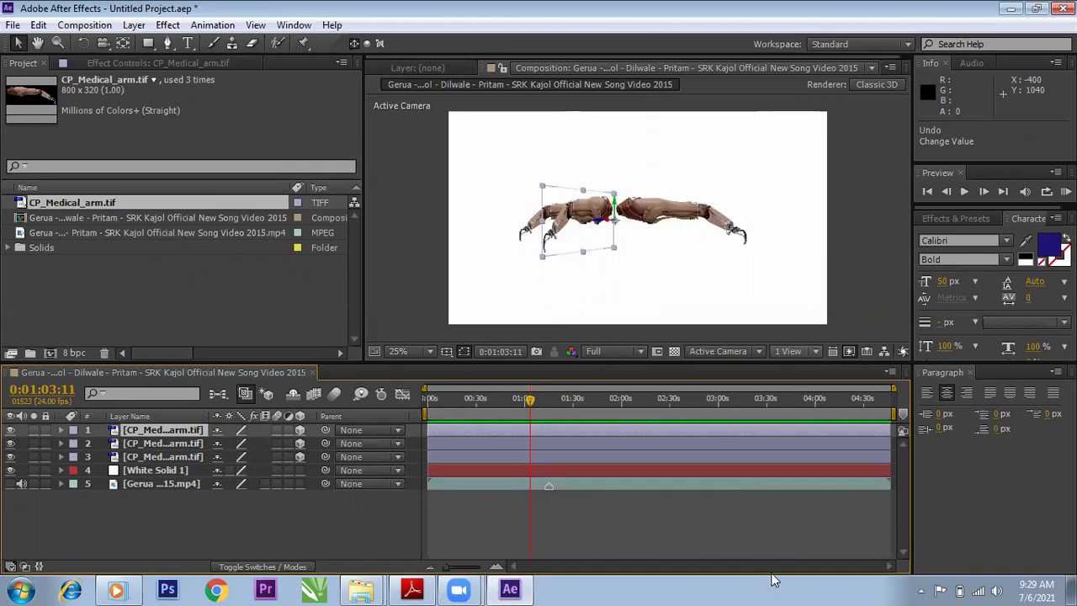
- Select the arm and video layers in turn, and switch to the syllabus PDF in Adobe Reader to view Unit II
left_click(891, 247)
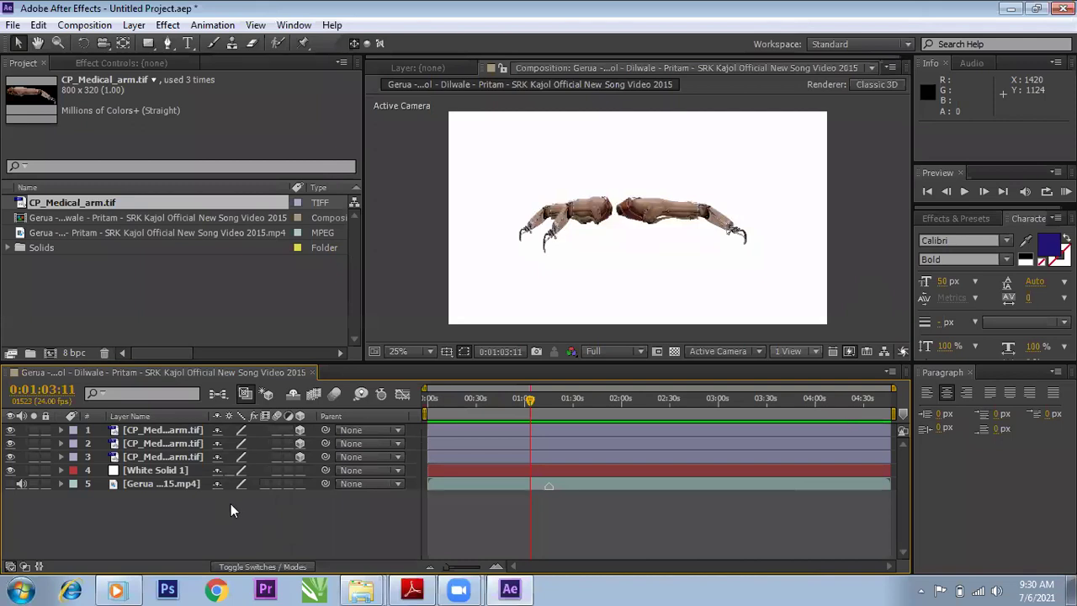
left_click(169, 444)
left_click(175, 432)
left_click(175, 454)
left_click(188, 485)
left_click(416, 589)
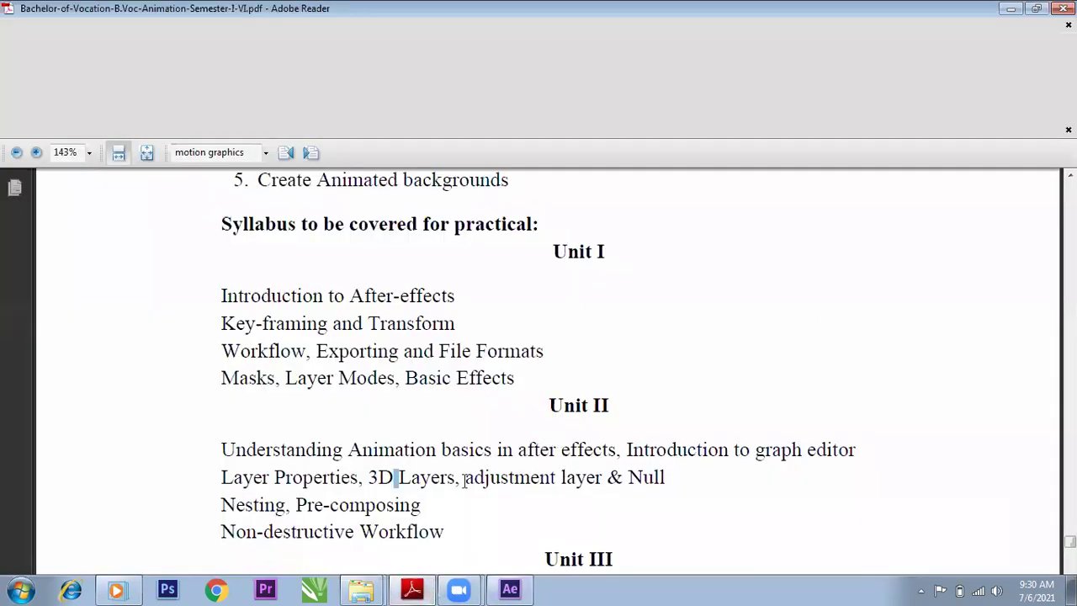
- Return to After Effects, create a new null object in the composition, and rename it Parent
left_click(1011, 8)
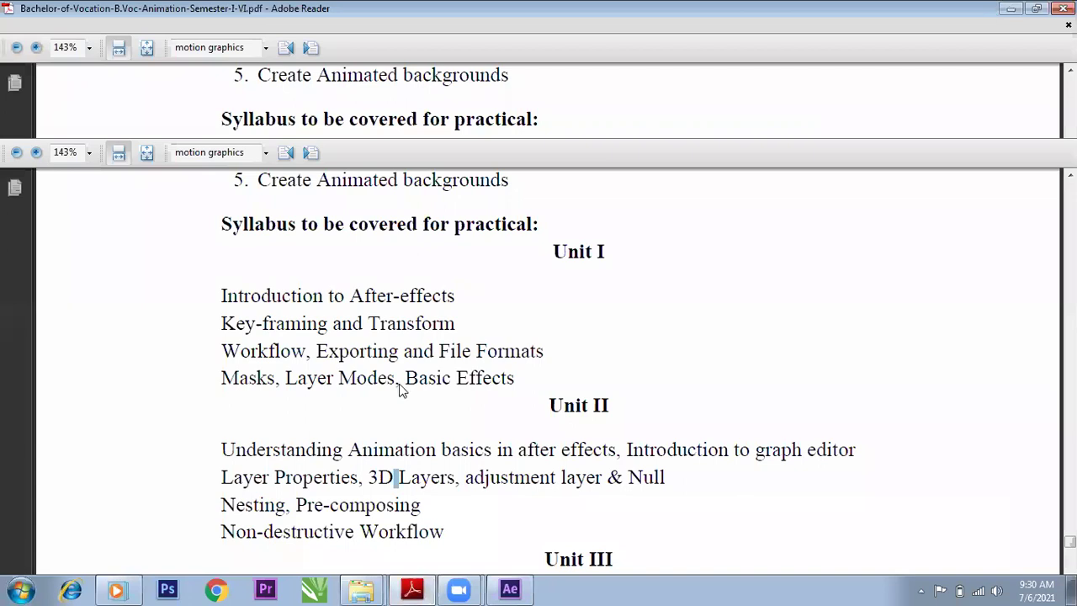
right_click(247, 523)
mouse_move(312, 355)
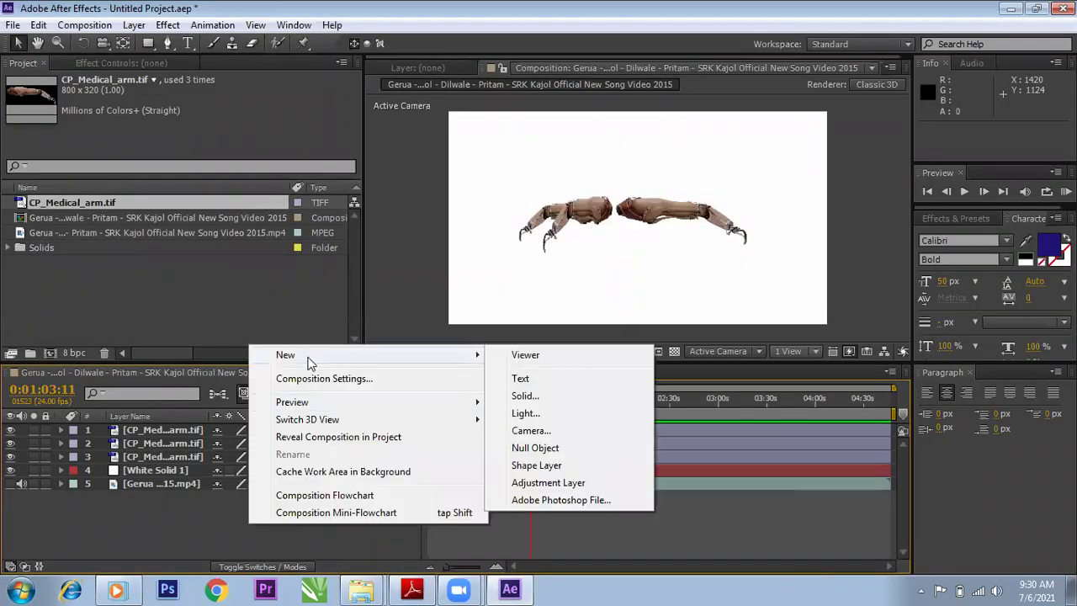
left_click(540, 448)
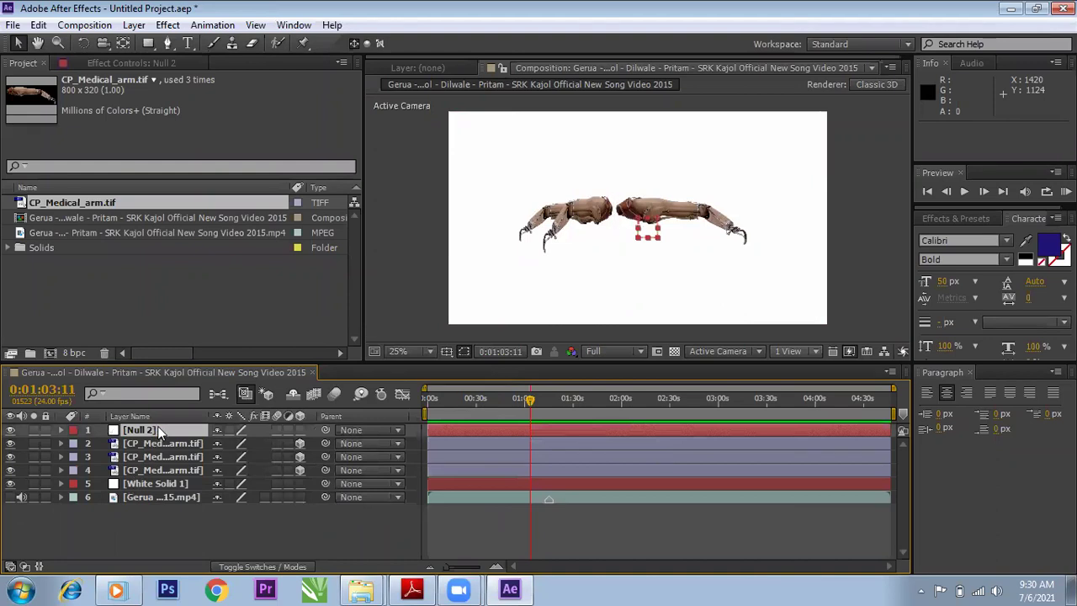
key("Return")
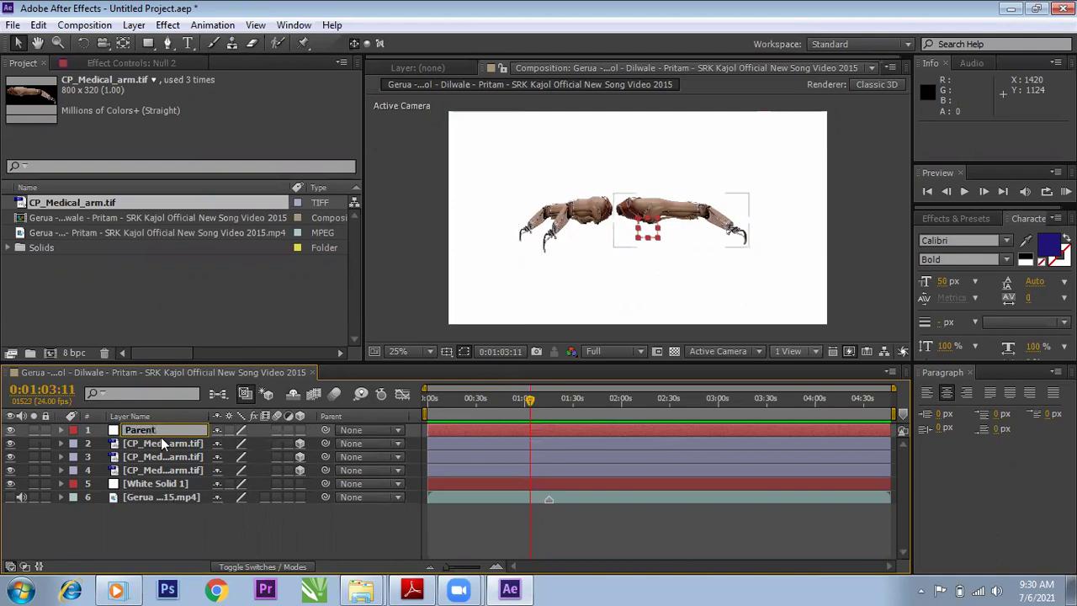
left_click(143, 526)
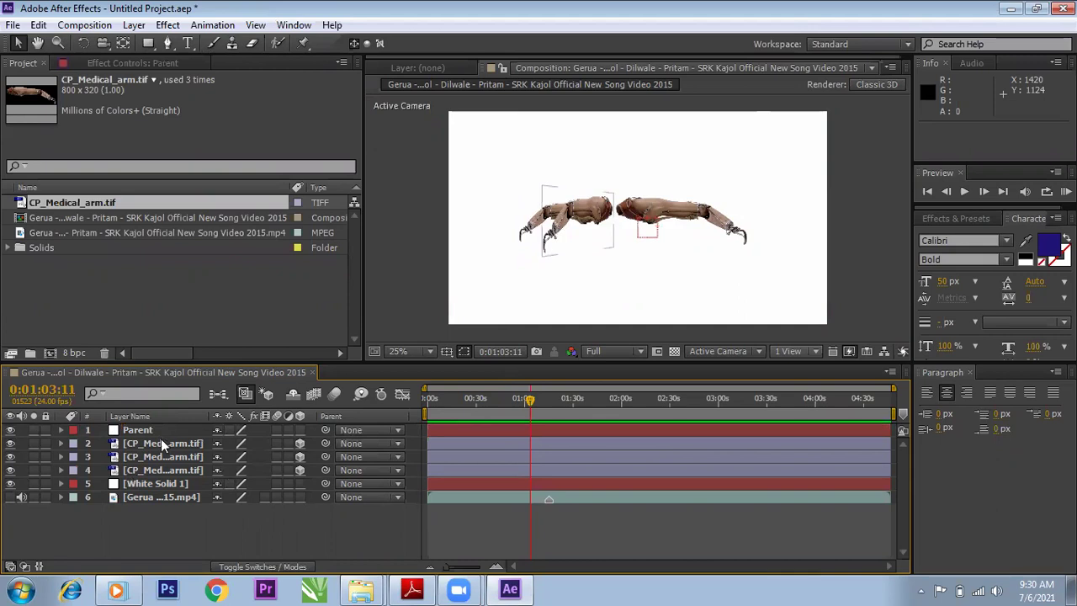
left_click(146, 431)
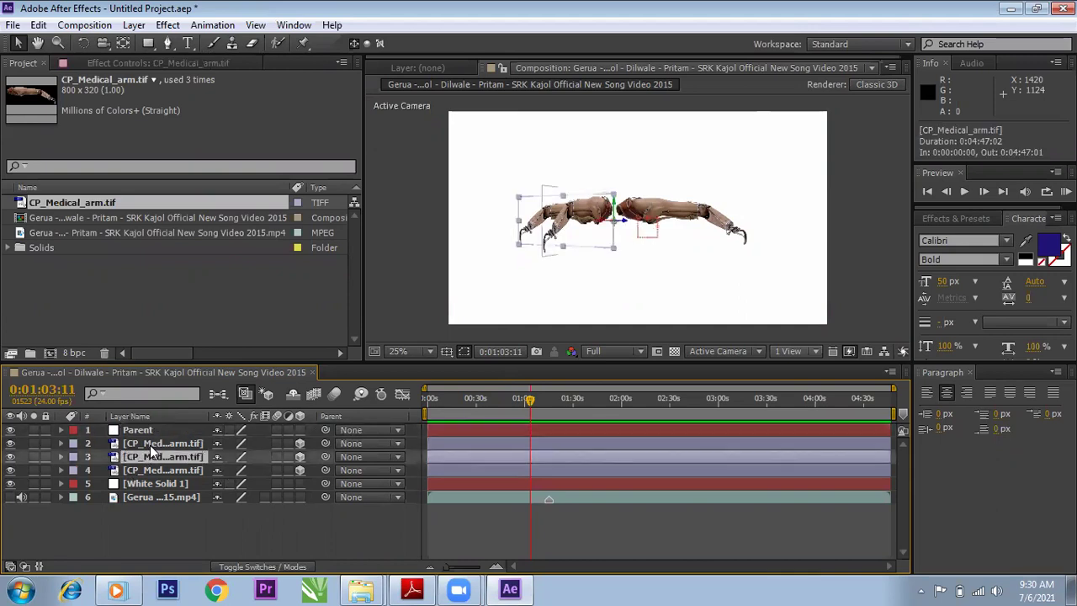
left_click(145, 456)
left_click(145, 443)
left_click(142, 469)
left_click(148, 456)
left_click(149, 444)
- Reveal the Parent null's transform properties and set its Position to 793, 422, where the arms meet
left_click(139, 429)
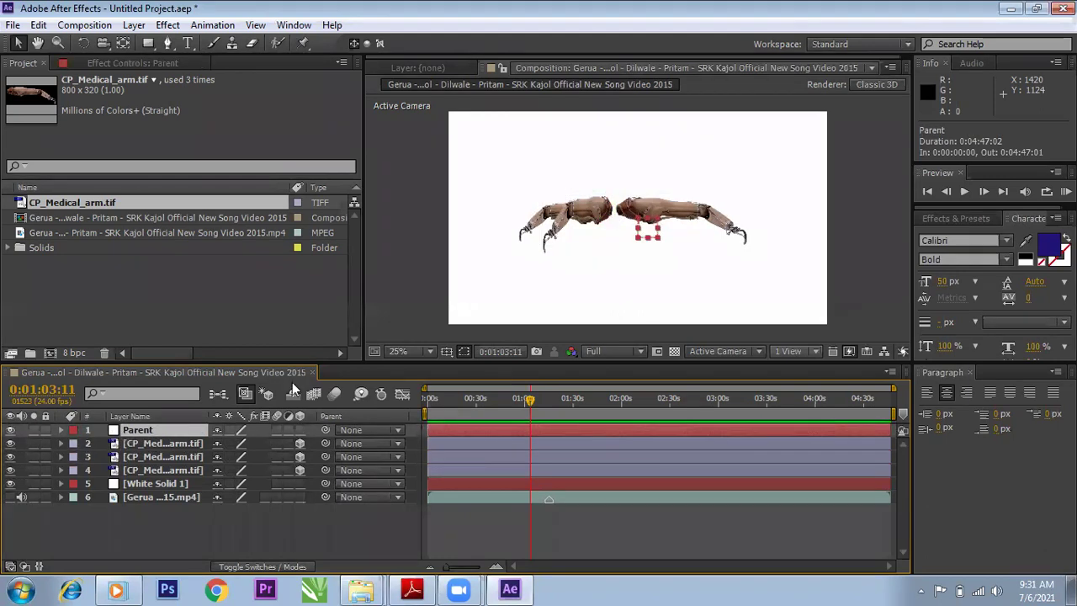
left_click(61, 429)
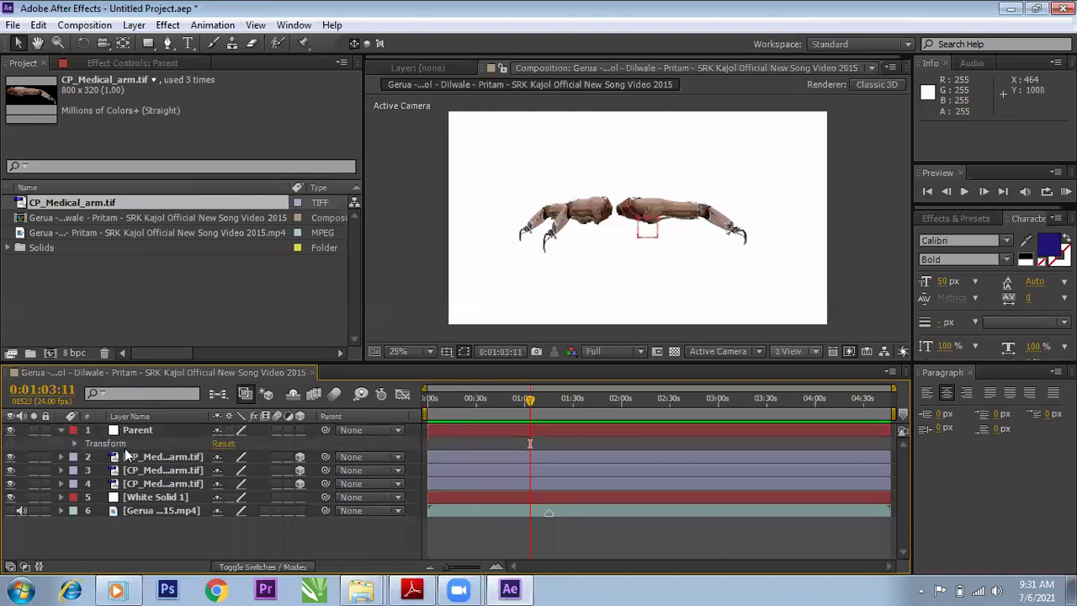
left_click(74, 443)
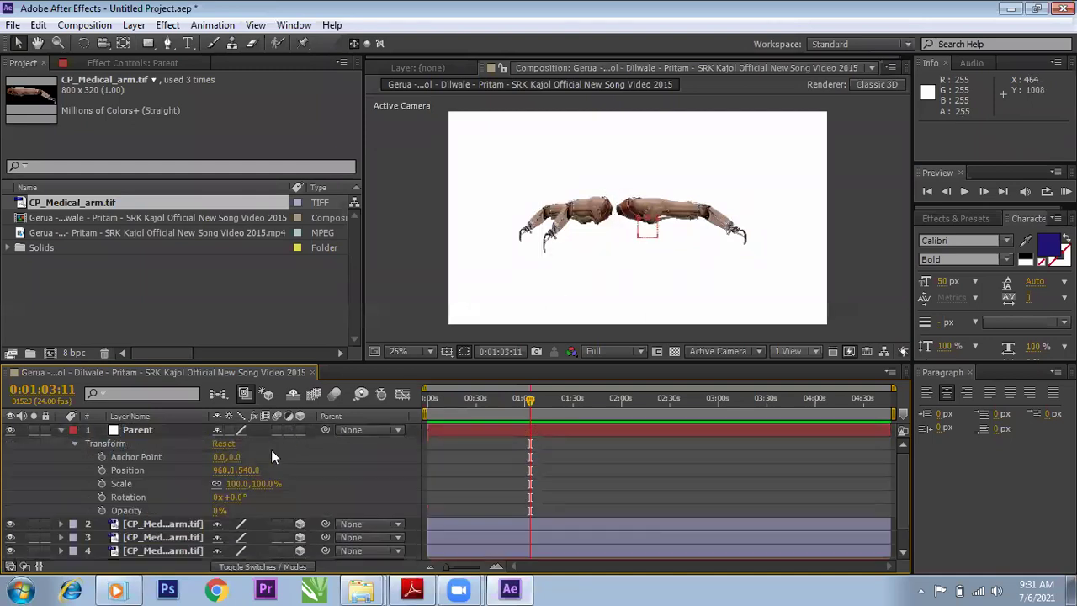
left_click_drag(228, 470, 105, 483)
left_click_drag(248, 470, 164, 496)
- In a 2 Views - Horizontal layout, make the Parent null a 3D layer and set its Position to 834, 443, -56
left_click(795, 353)
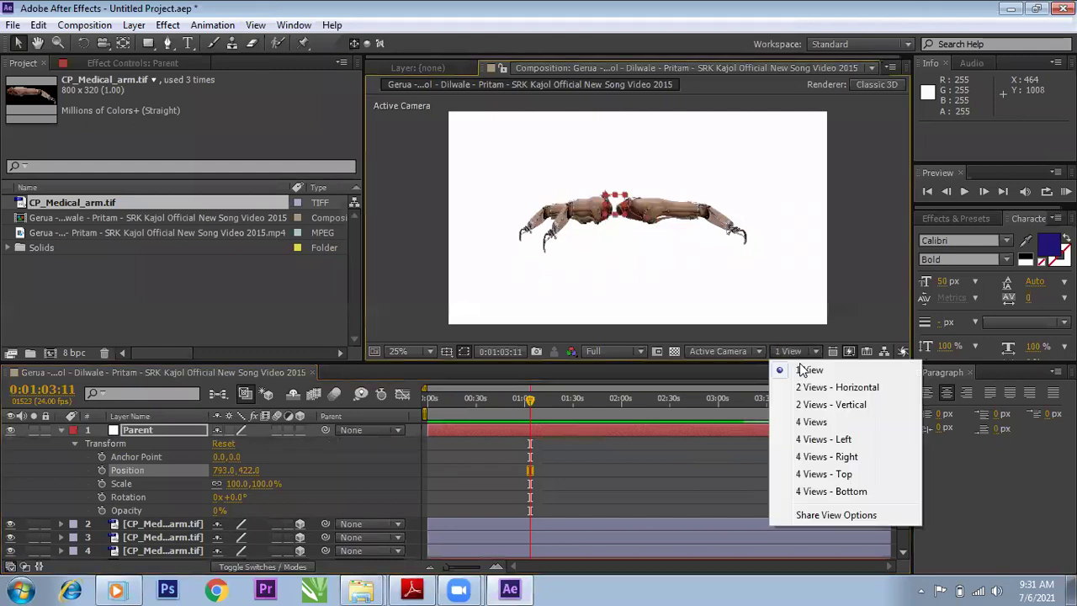
left_click(814, 385)
left_click(299, 429)
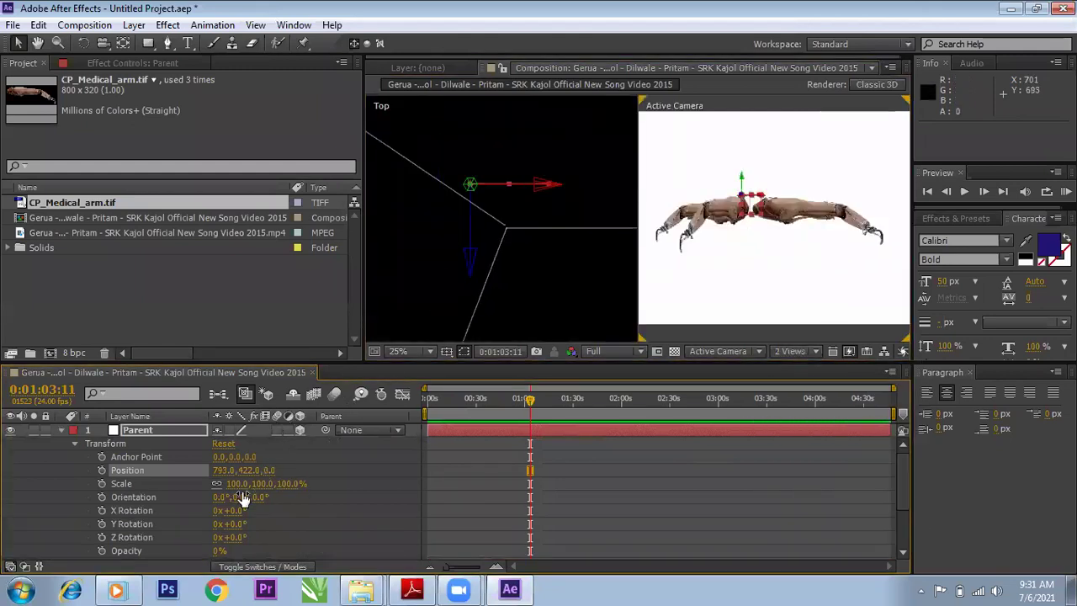
left_click_drag(224, 470, 245, 488)
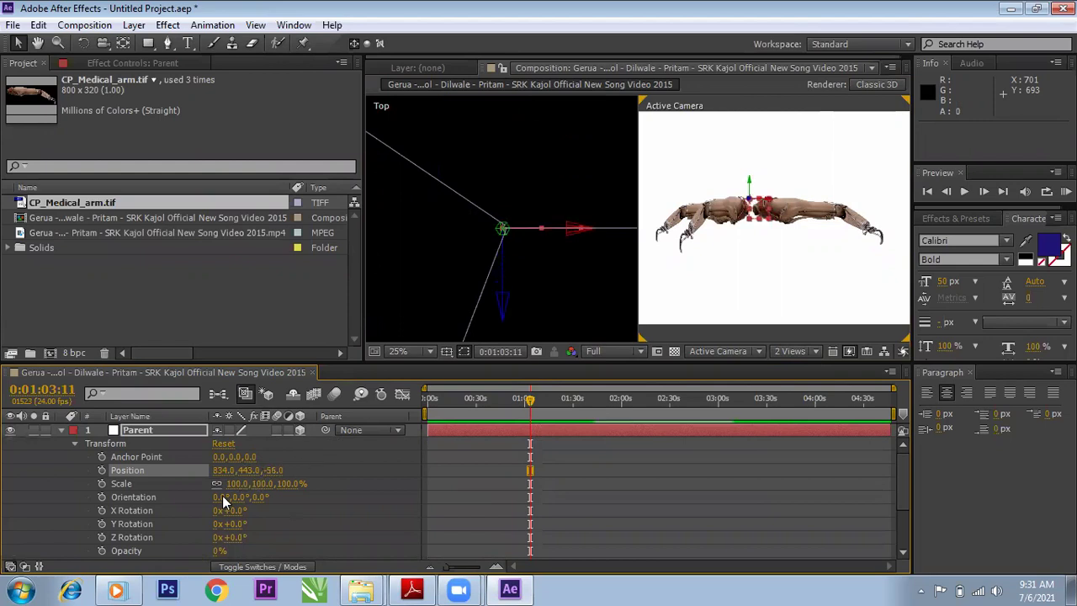
left_click(60, 430)
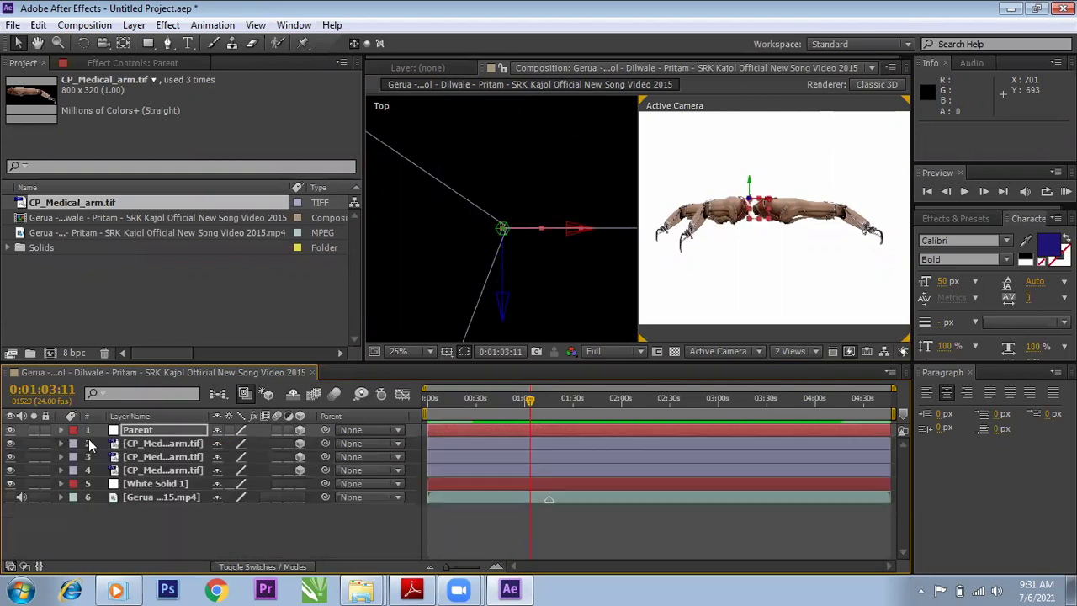
- Parent all three CP_Medical_arm.tif layers to the Parent null
left_click(157, 453)
left_click(159, 445)
left_click(160, 459)
left_click(161, 465)
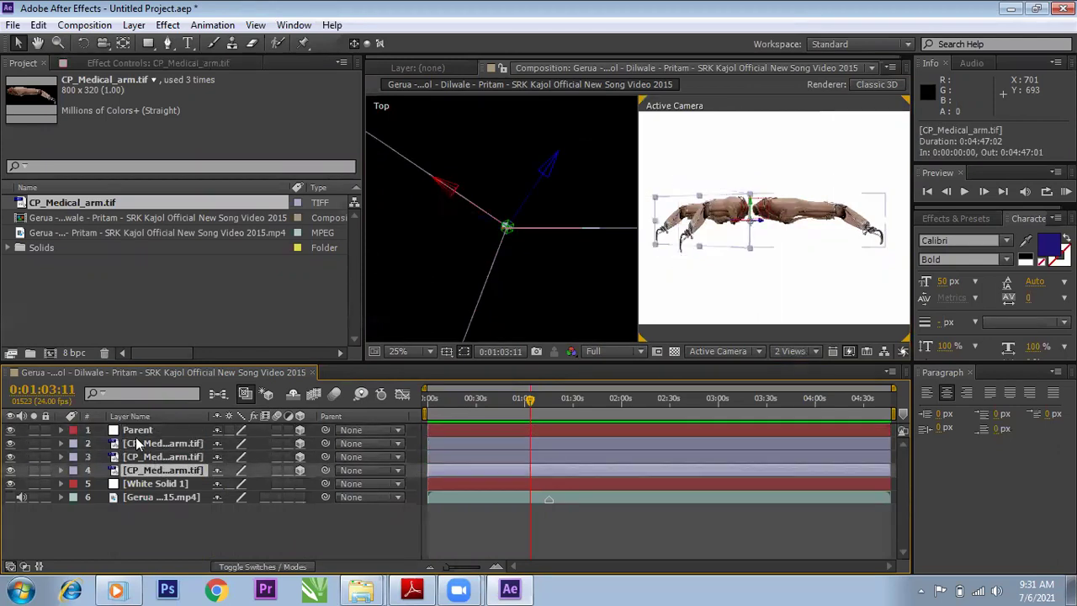
left_click(138, 430)
left_click(353, 446)
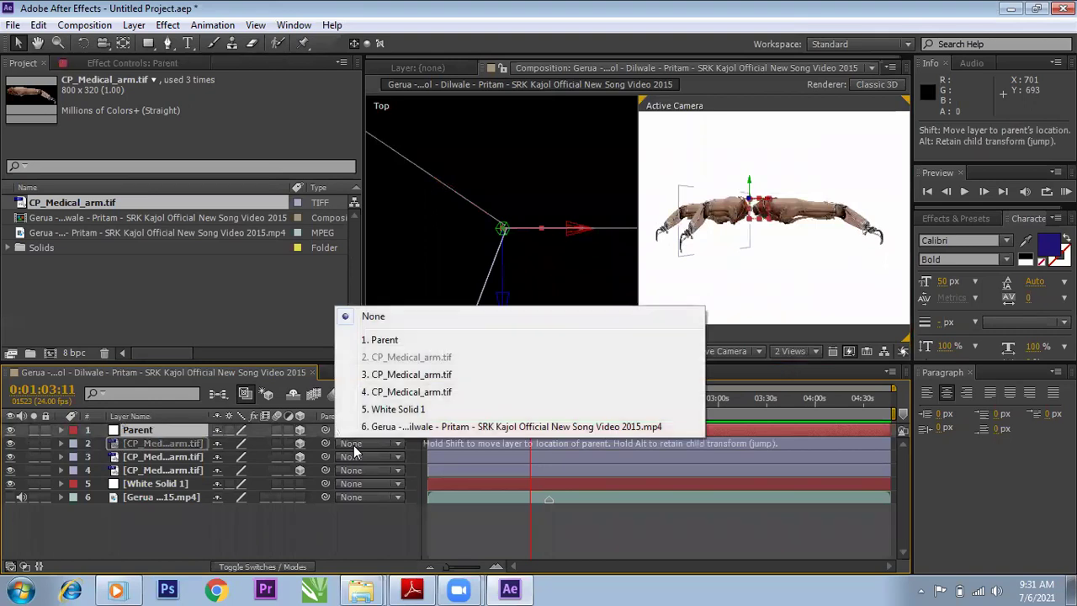
left_click(387, 340)
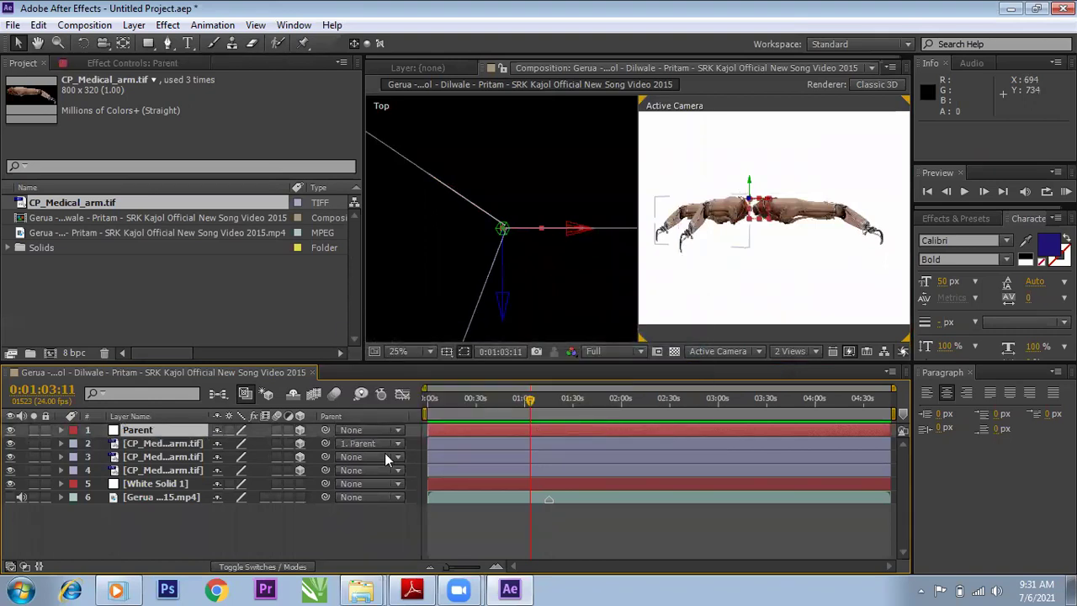
left_click(385, 455)
left_click(363, 351)
left_click(393, 472)
left_click(370, 363)
- Move the Parent null and its linked arms by setting the null's Position to 949, 434, -56
left_click(502, 229)
left_click(602, 228)
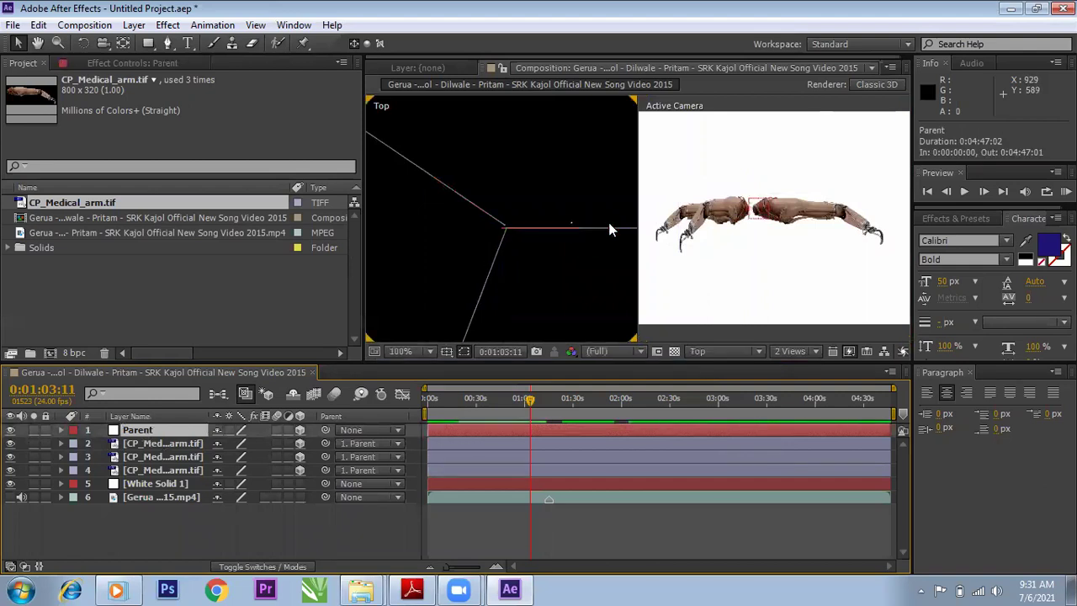
left_click(130, 431)
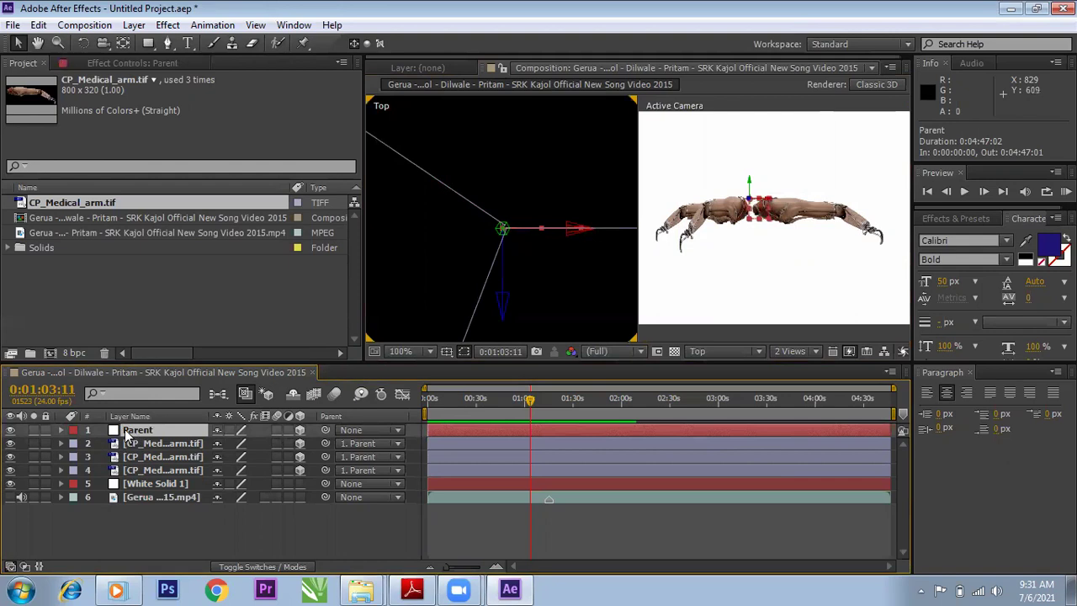
left_click(61, 431)
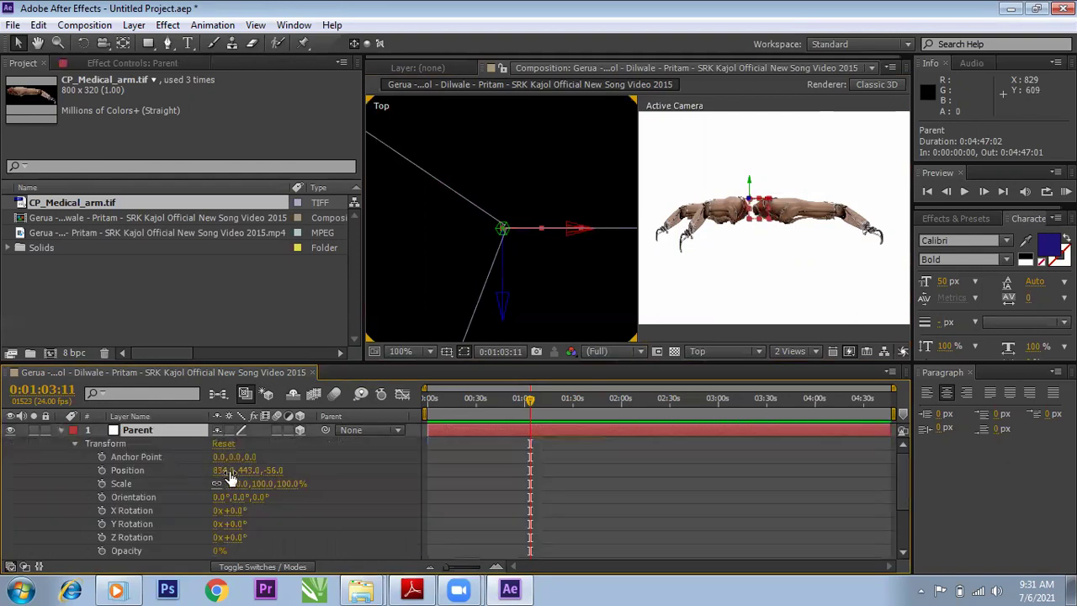
left_click_drag(279, 472, 323, 482)
left_click_drag(249, 470, 316, 483)
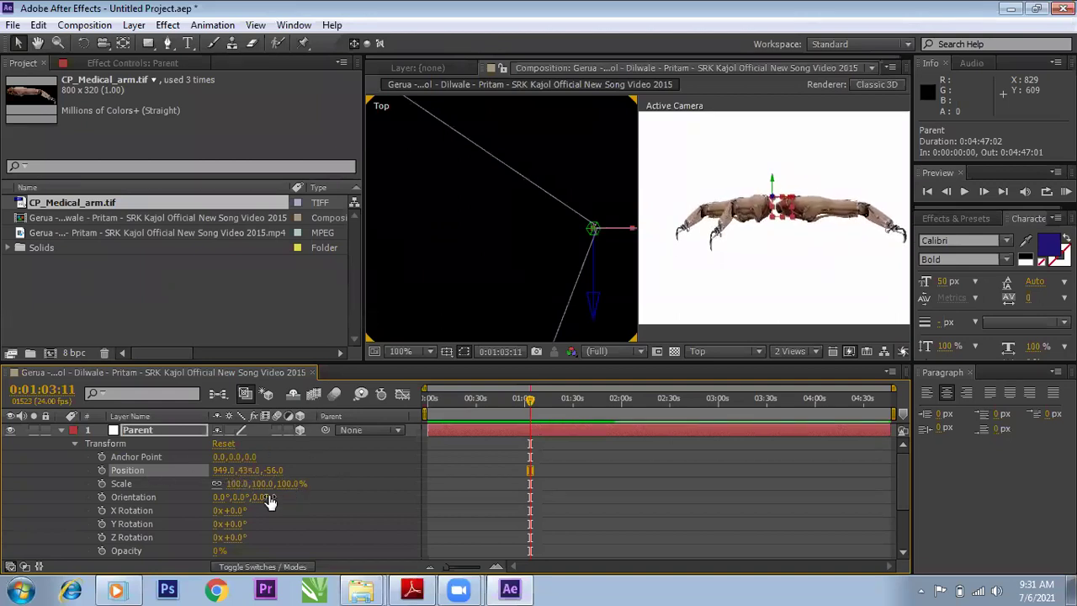
scroll(257, 493, "down", 3)
scroll(169, 454, "up", 3)
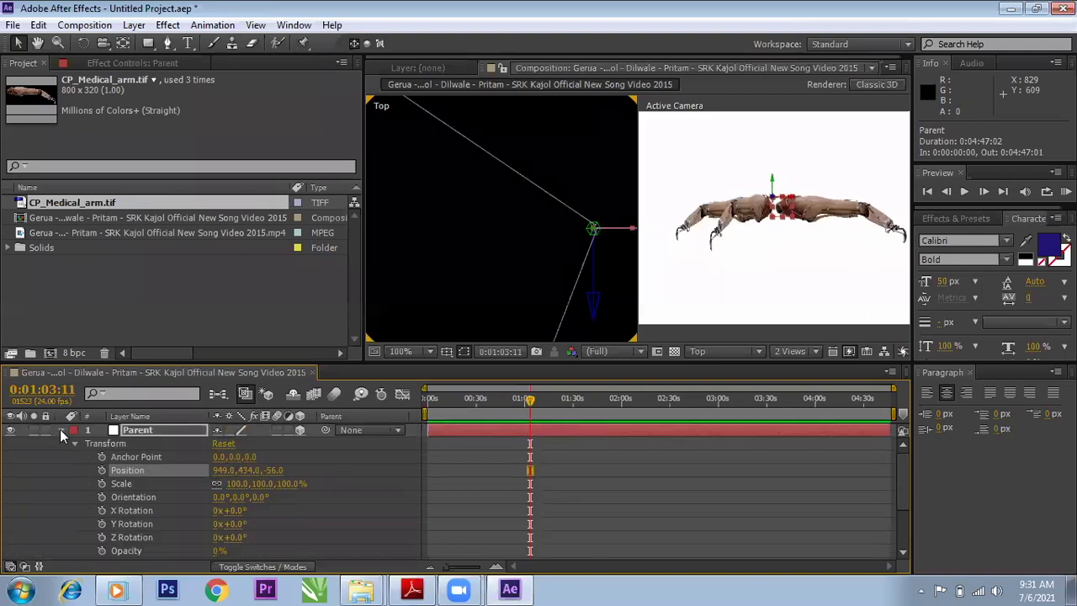
- Set the Parent null's Y Rotation to 44° and add a Y Rotation keyframe at 0:00:00:00
mouse_move(237, 539)
left_mouse_down()
mouse_move(269, 534)
mouse_move(253, 533)
mouse_move(253, 521)
mouse_move(289, 518)
mouse_move(269, 519)
left_mouse_up()
key("ctrl+z")
left_click_drag(529, 399, 392, 409)
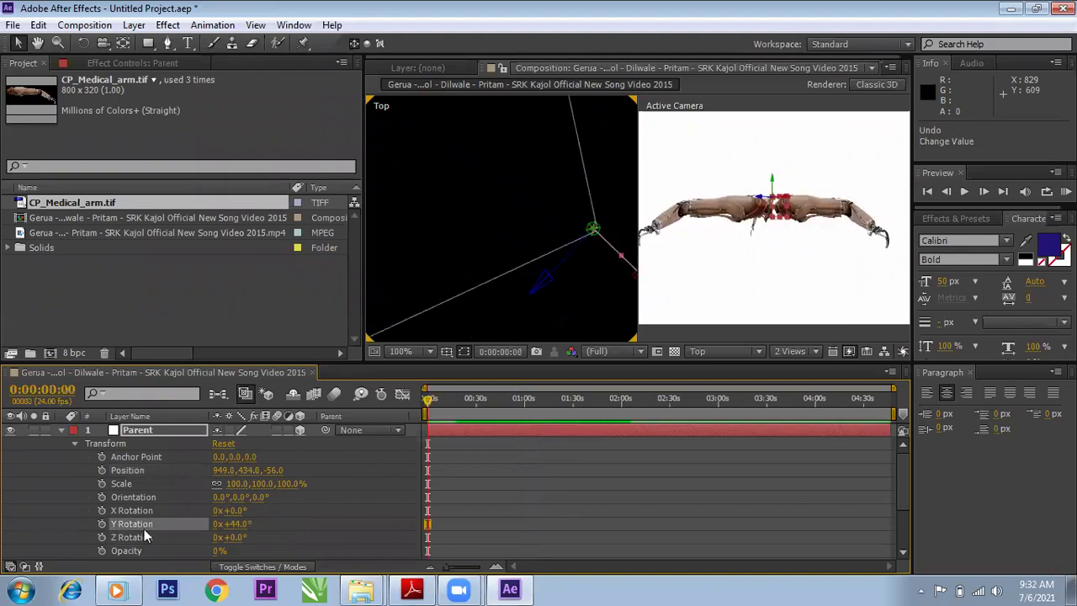
left_click(102, 524)
- Add a second keyframe at 0:00:03:02 with an increased Y Rotation on the Parent null, and return to the start
left_click_drag(488, 399, 454, 404)
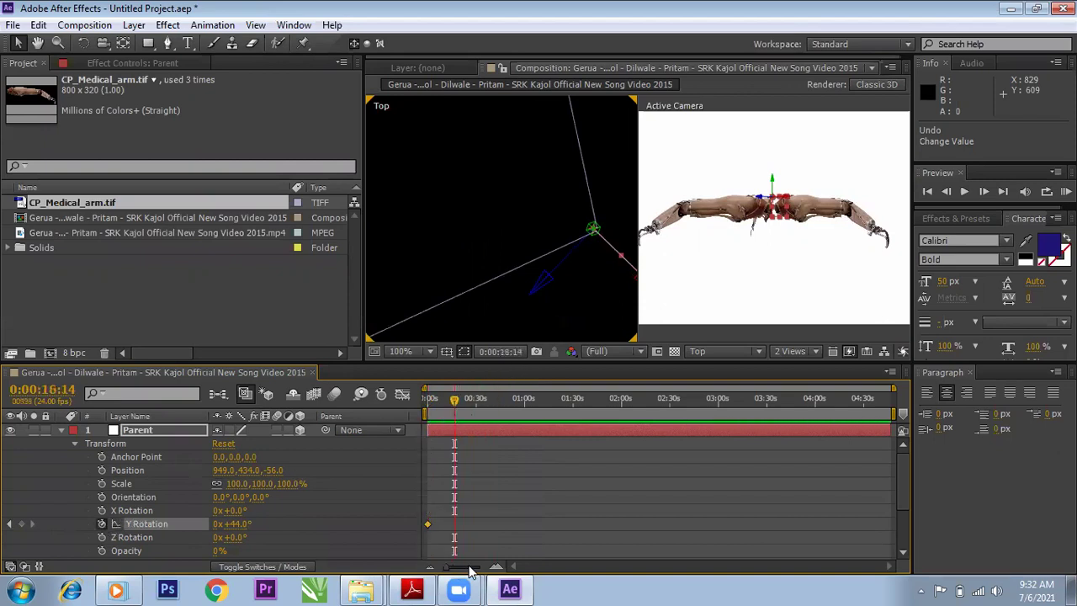
left_click_drag(469, 568, 476, 567)
left_click_drag(496, 402, 448, 420)
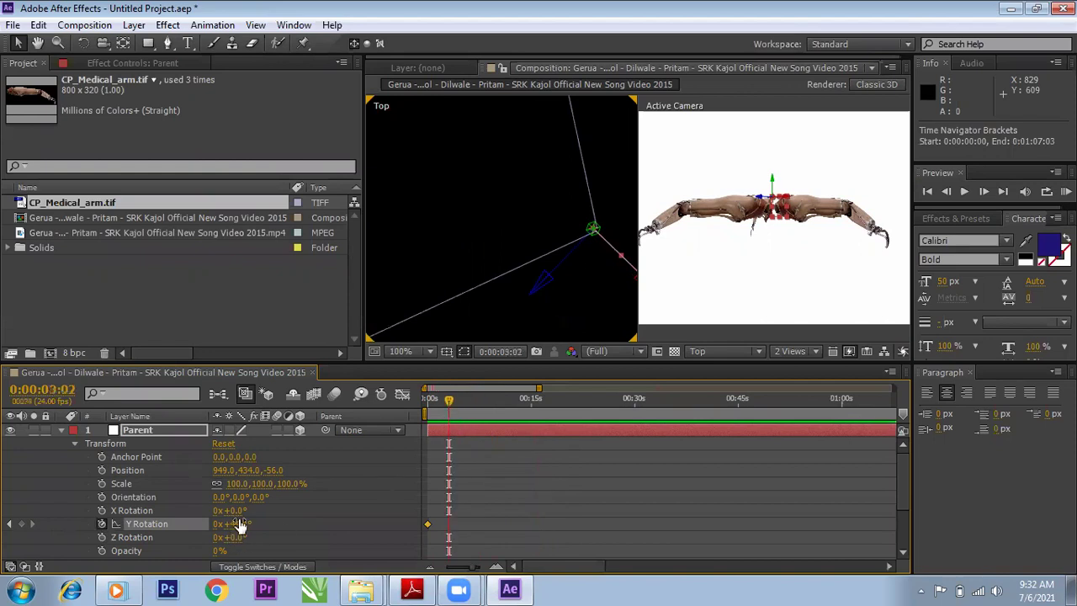
left_click_drag(236, 523, 529, 446)
left_click_drag(462, 412, 395, 409)
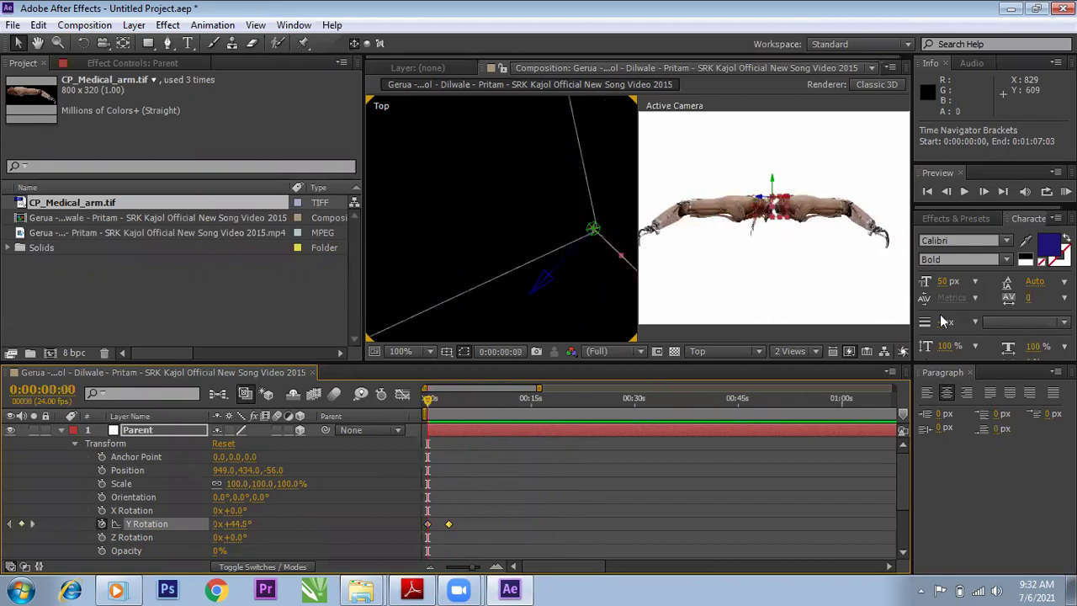
- Change to the 1 View layout and tilt the Parent null by setting its X Rotation to 13°
left_click(795, 351)
left_click(808, 370)
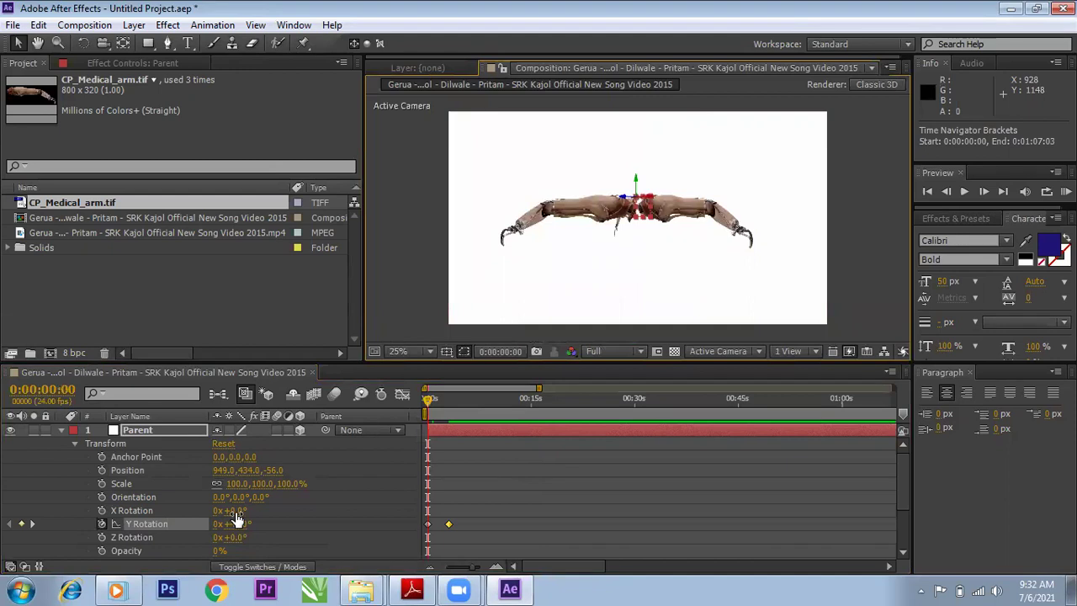
left_click_drag(235, 509, 252, 507)
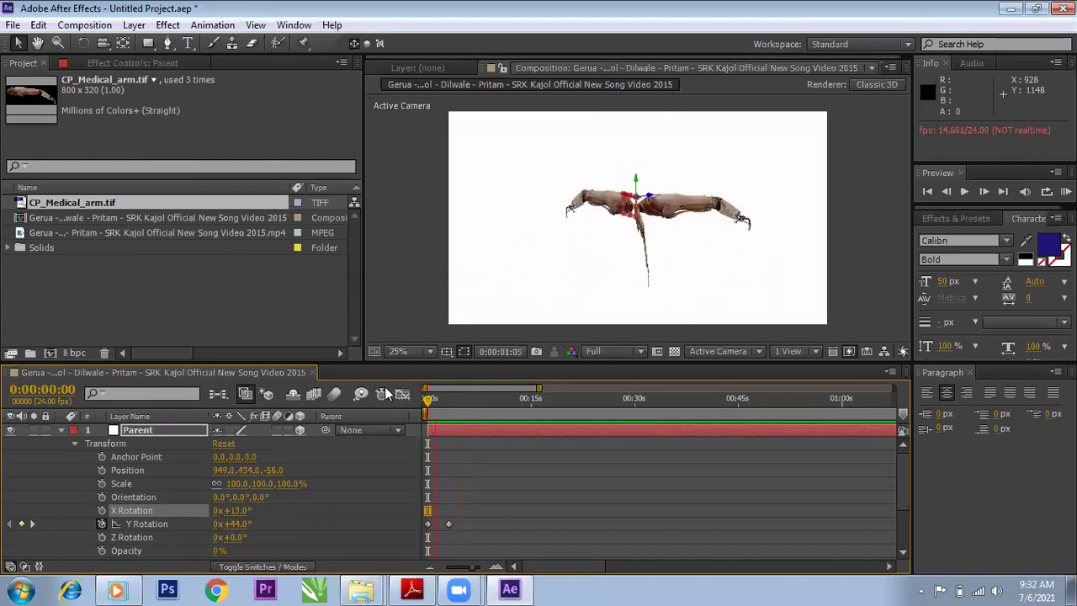
left_click(455, 402)
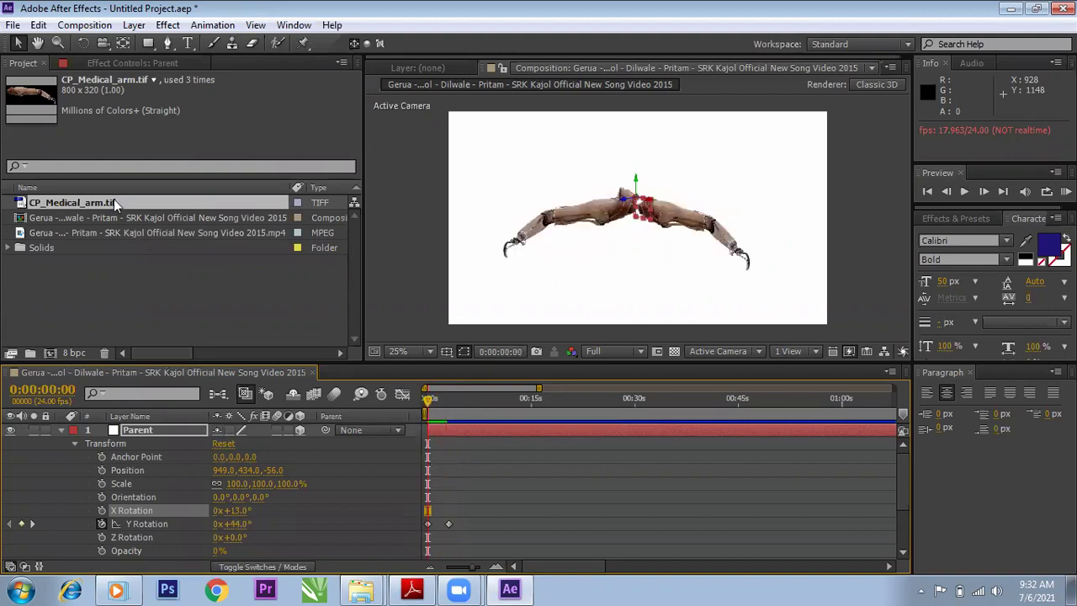
- Open the 3D folder in Windows Explorer, play the Ex.09b-arm helicopter reference video, and close the player
mouse_move(360, 589)
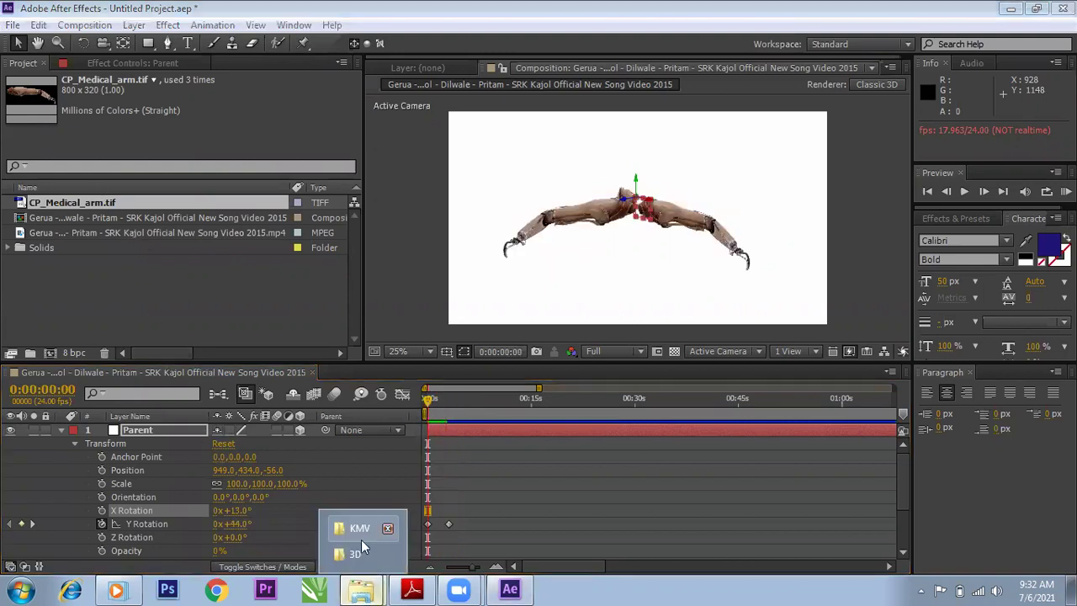
left_click(356, 555)
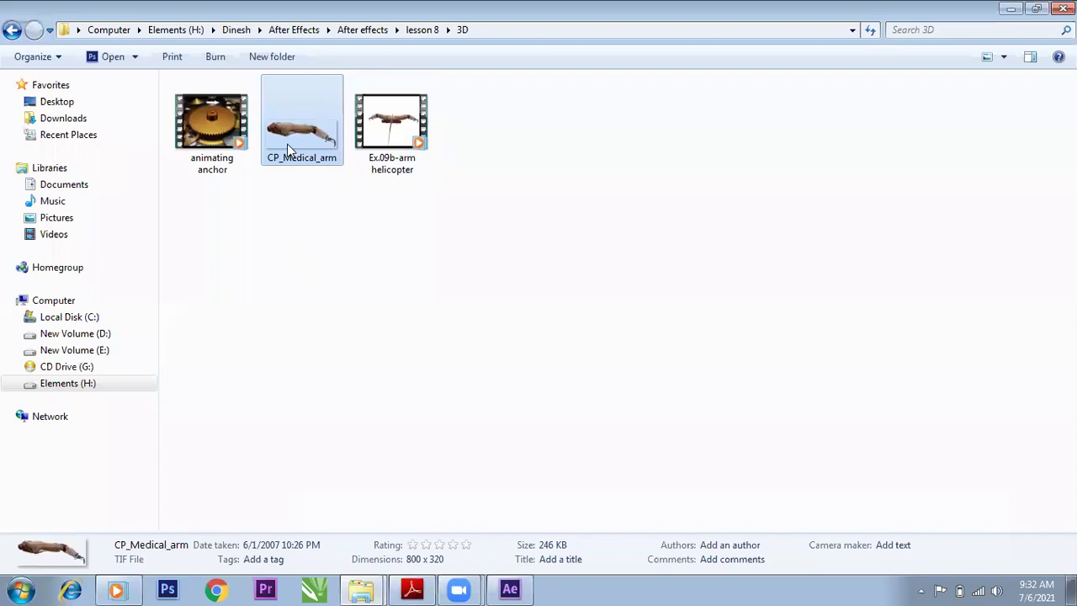
double_click(404, 137)
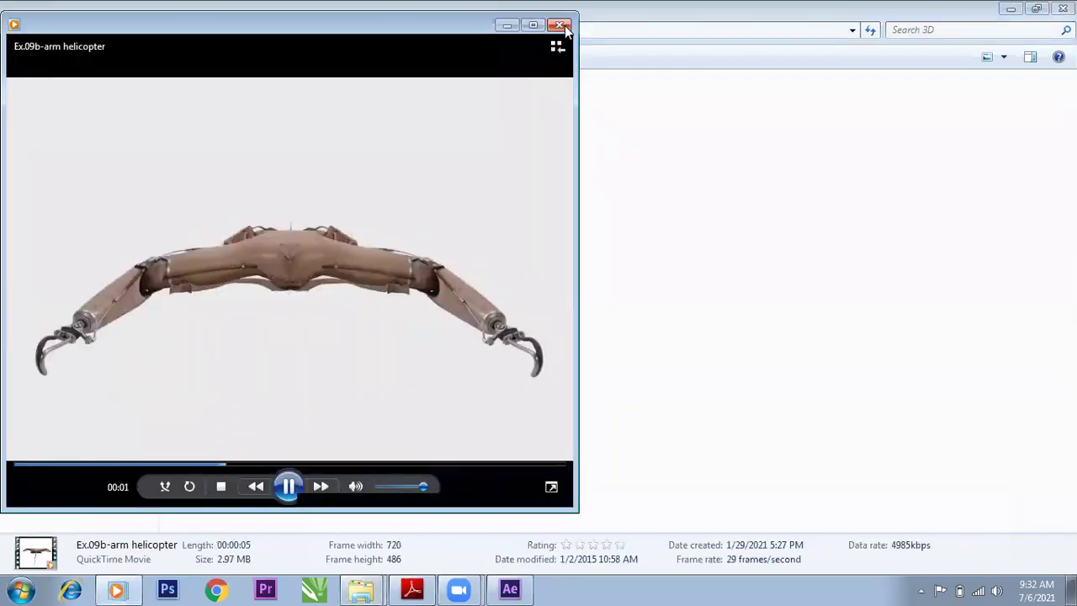
left_click(560, 25)
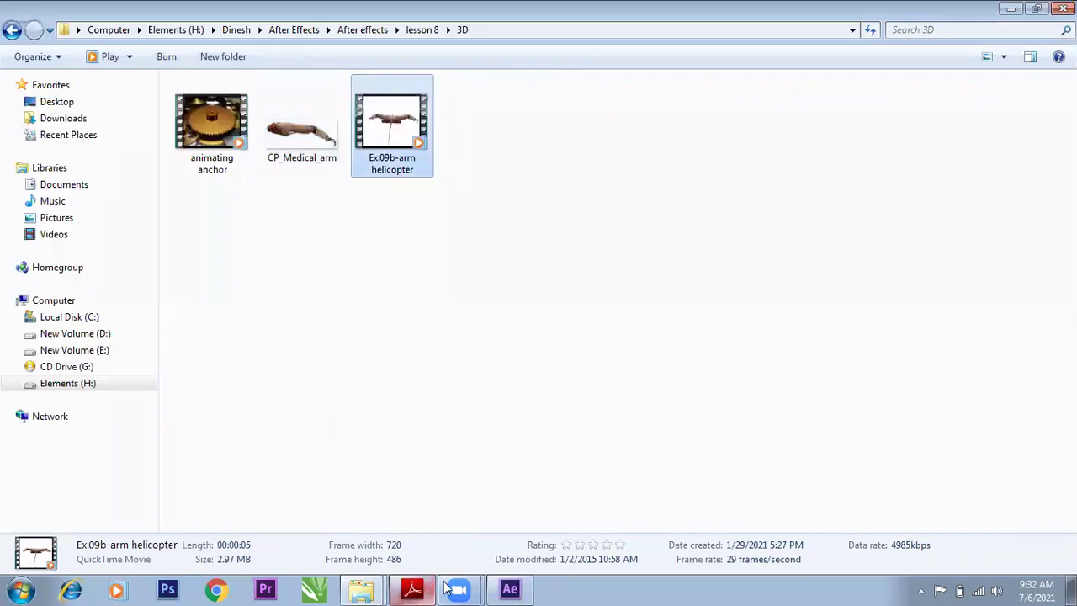
- Switch back to After Effects and preview the rotating arms from the start of the composition
left_click(510, 589)
left_click_drag(439, 400, 400, 400)
key("space")
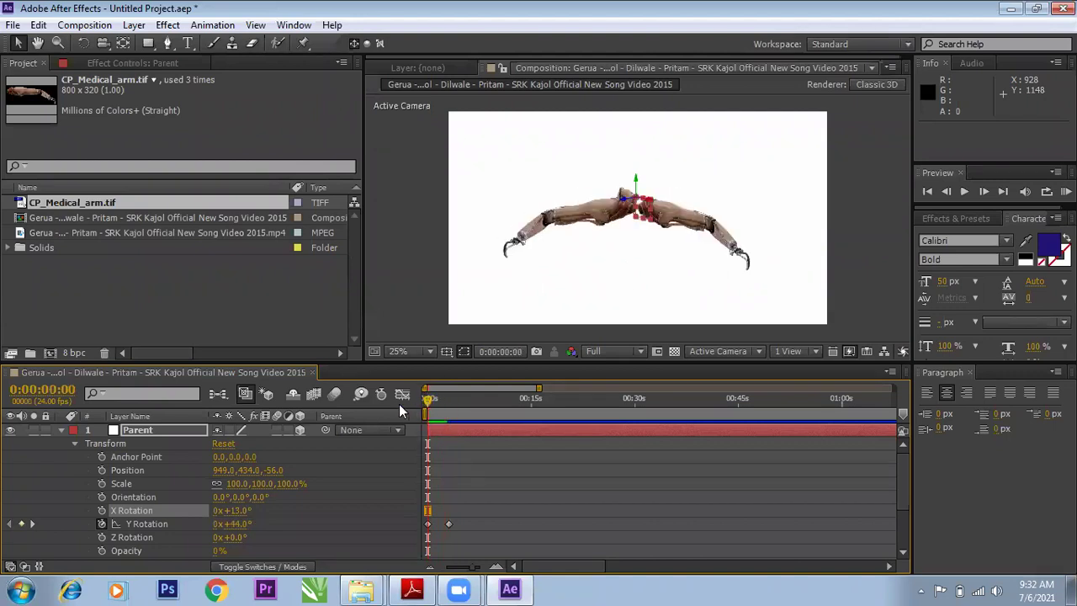
key("space")
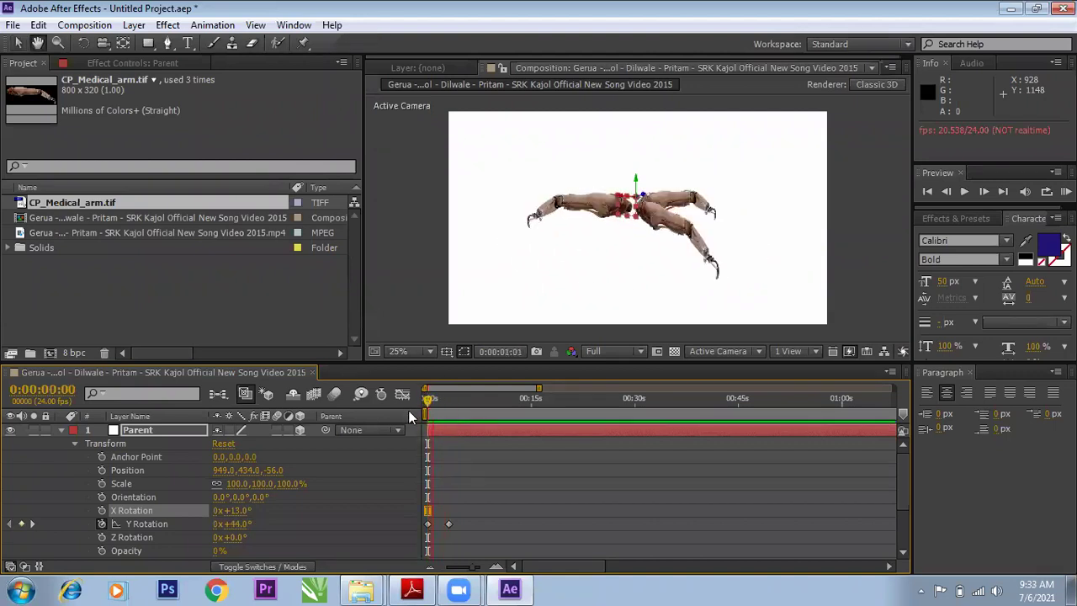
key("space")
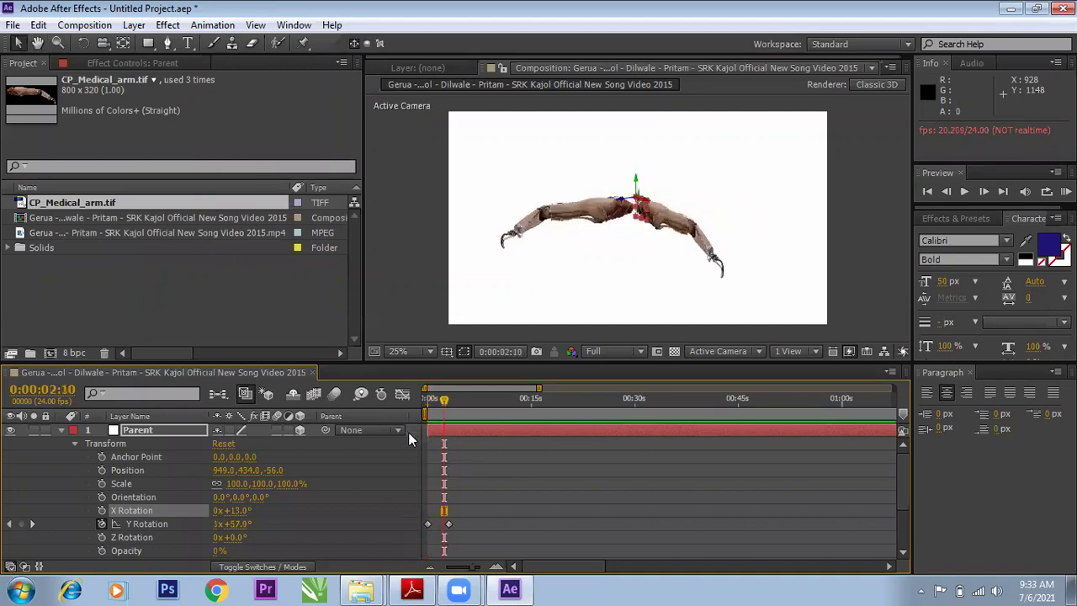
- Return to the composition start, collapse the Parent layer's properties, and examine the parent assignments of the arm layers
left_click_drag(438, 400, 375, 432)
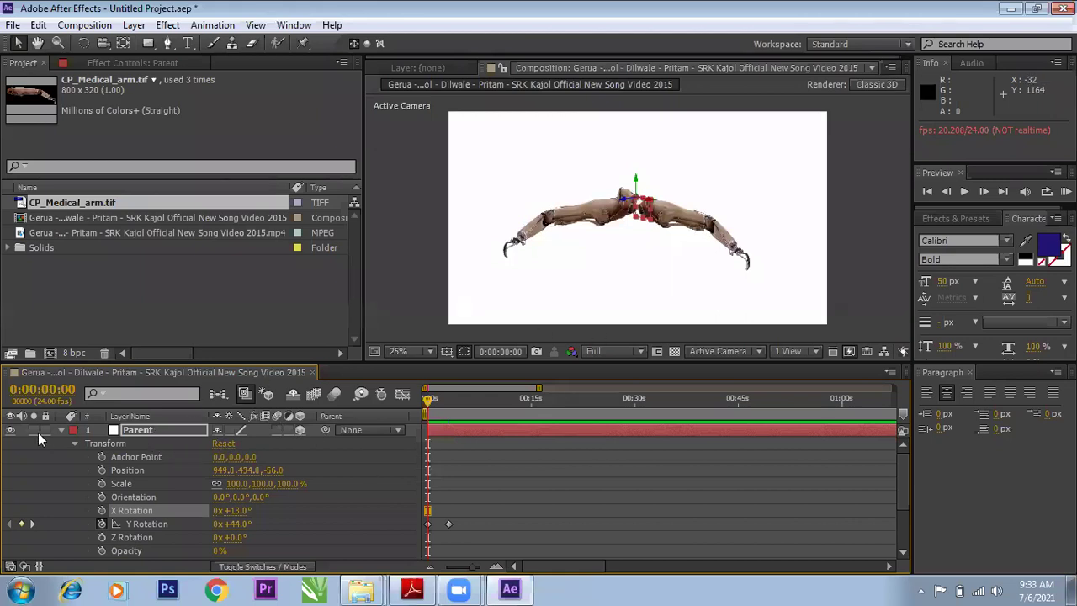
left_click(61, 430)
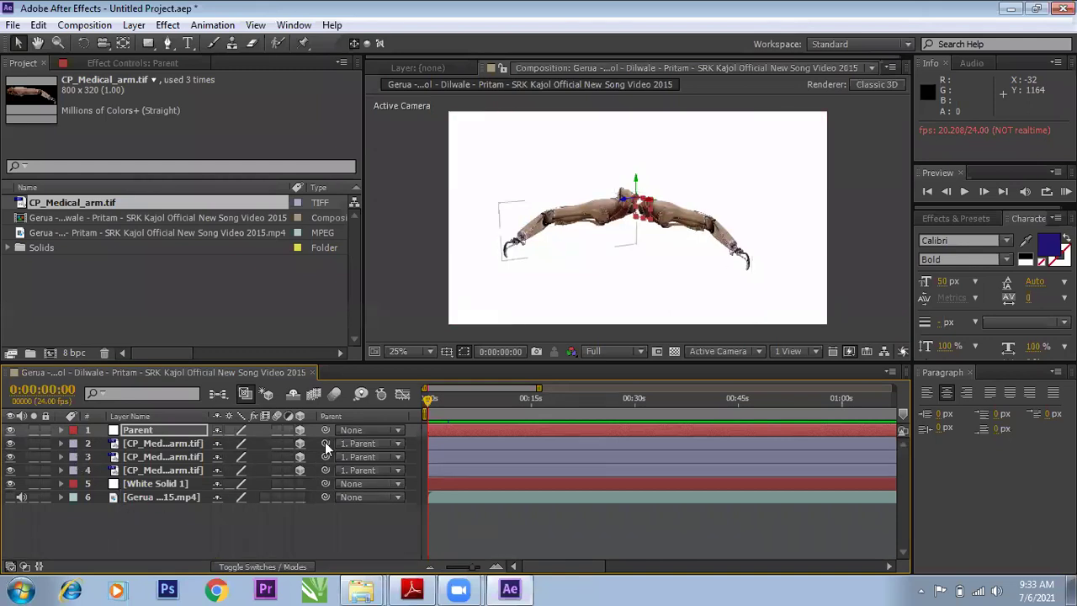
left_click(164, 445)
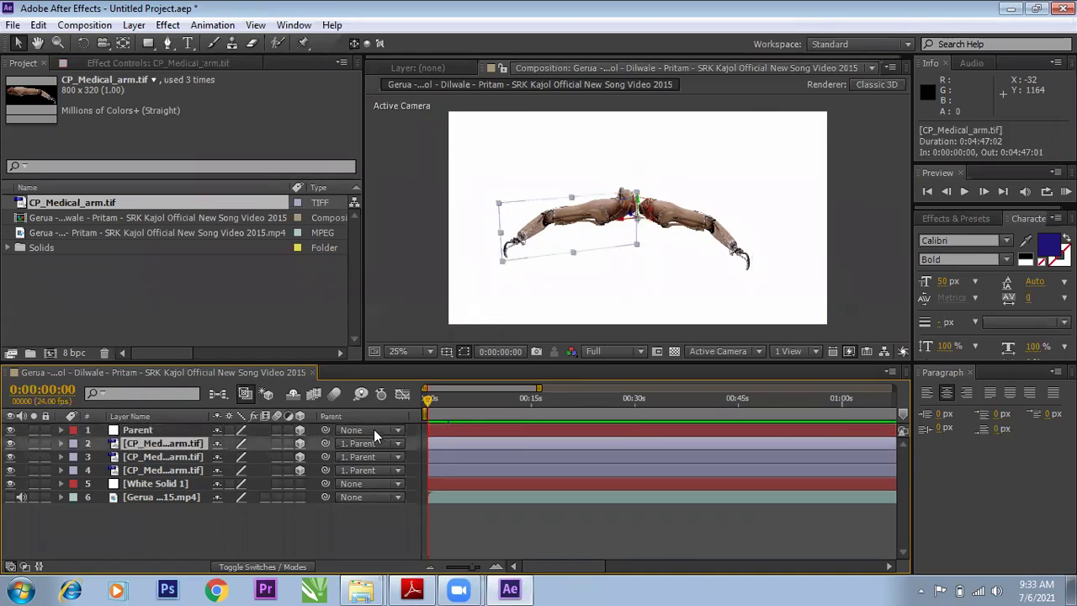
left_click(373, 430)
left_click(147, 488)
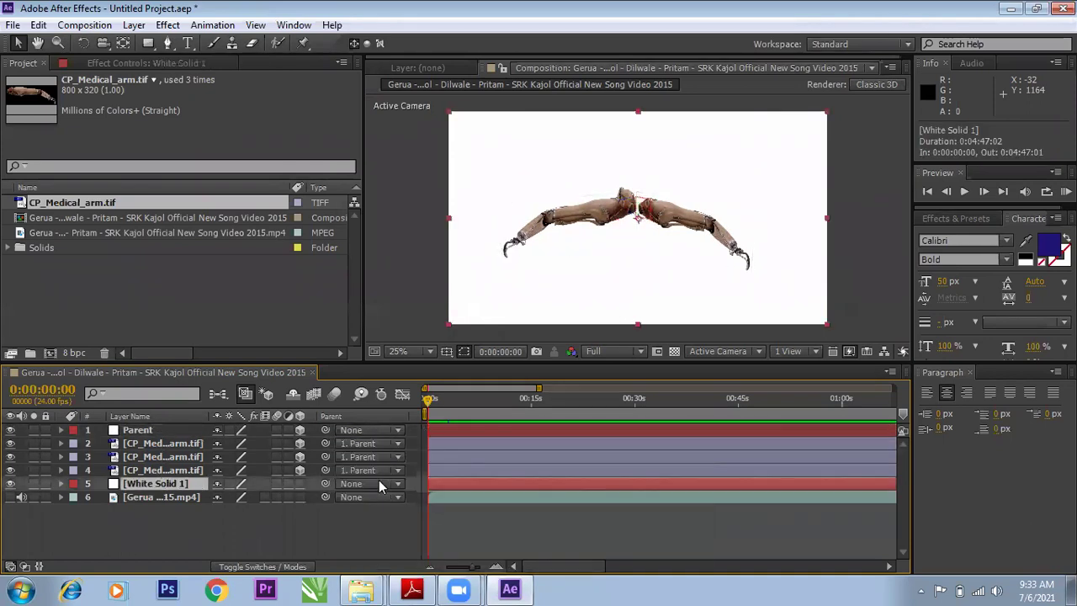
left_click(140, 431)
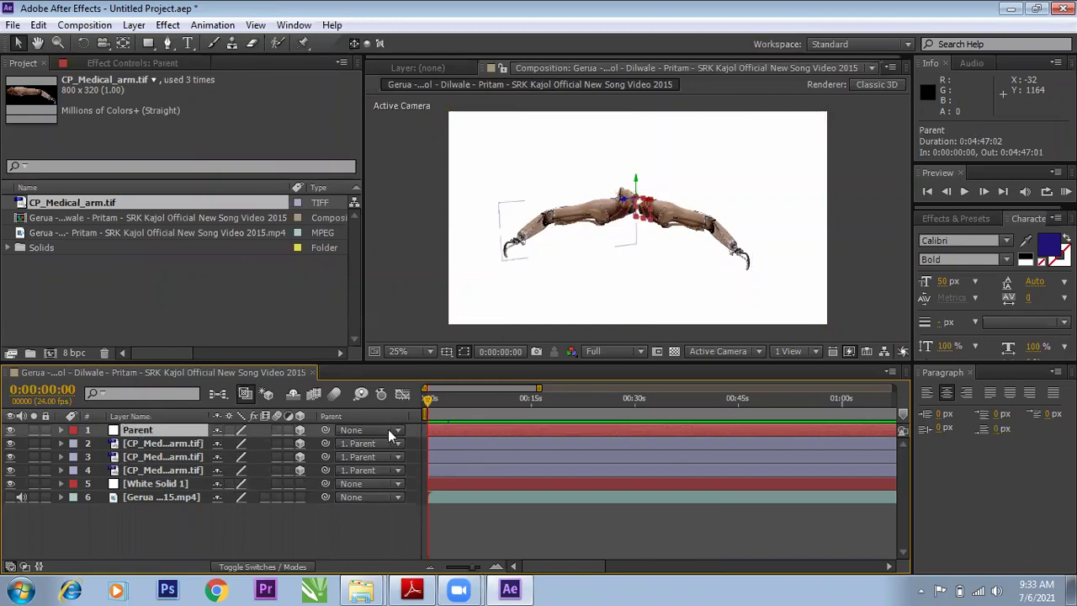
left_click(367, 441)
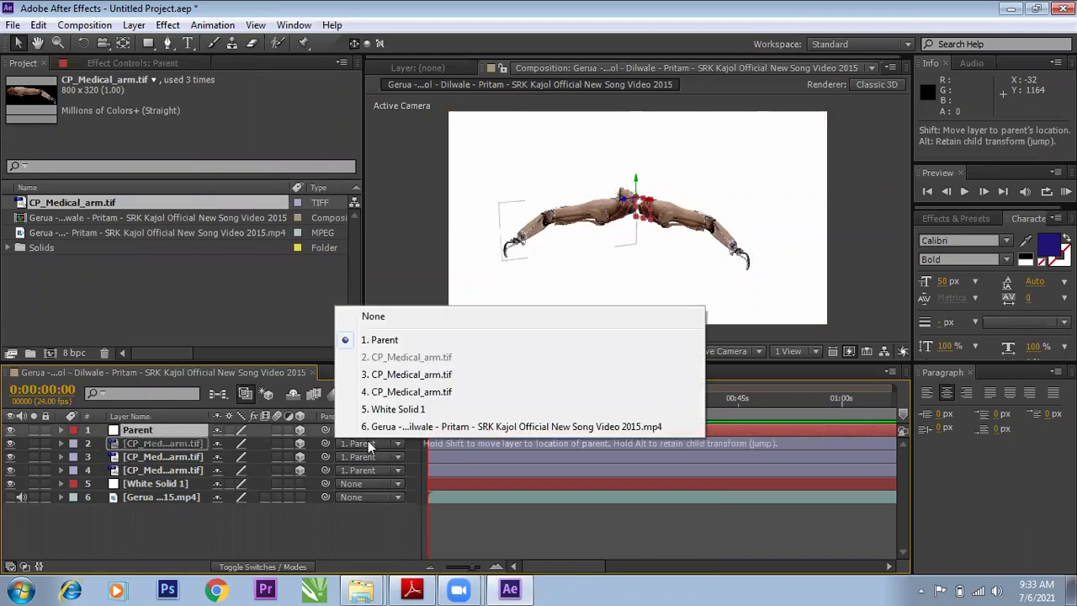
left_click(366, 455)
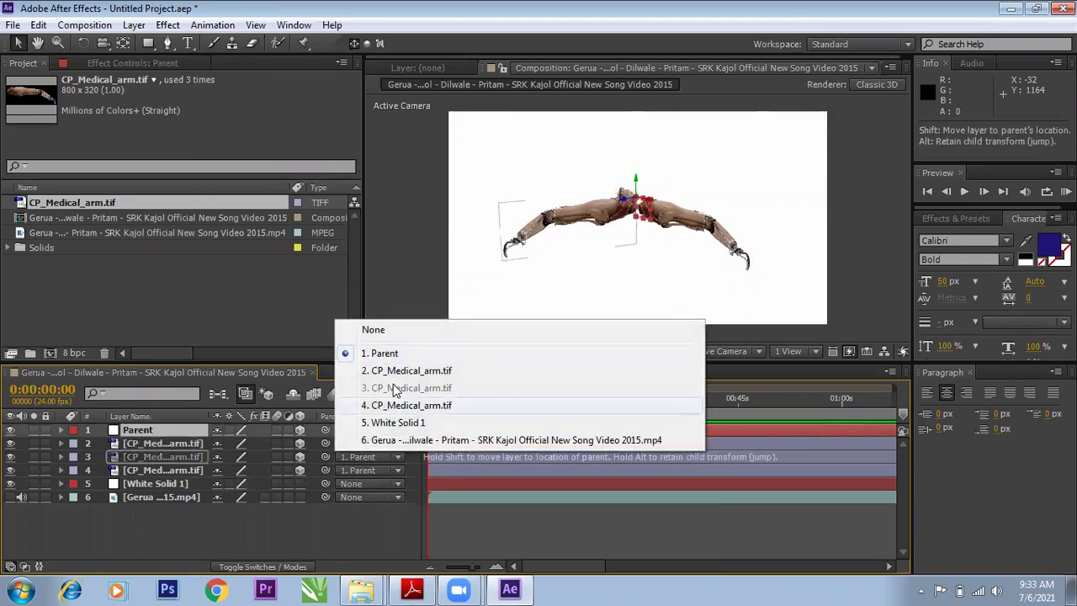
- Scale the Parent null to 90% and preview the rotating arms
left_click(136, 427)
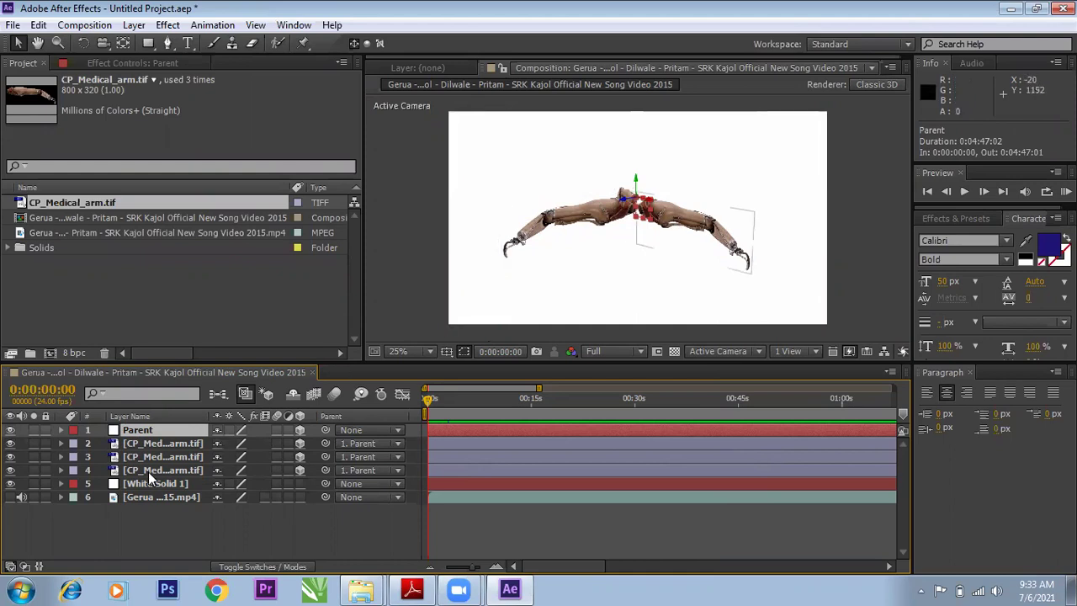
key("s")
mouse_move(237, 443)
left_mouse_down()
mouse_move(217, 444)
mouse_move(301, 443)
mouse_move(237, 443)
left_mouse_up()
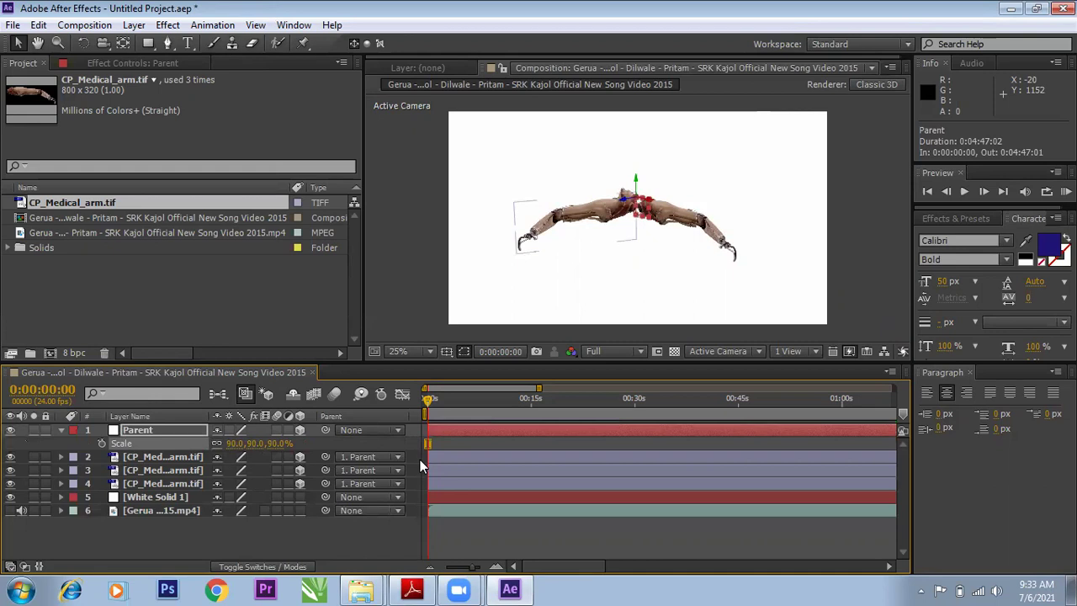
key("space")
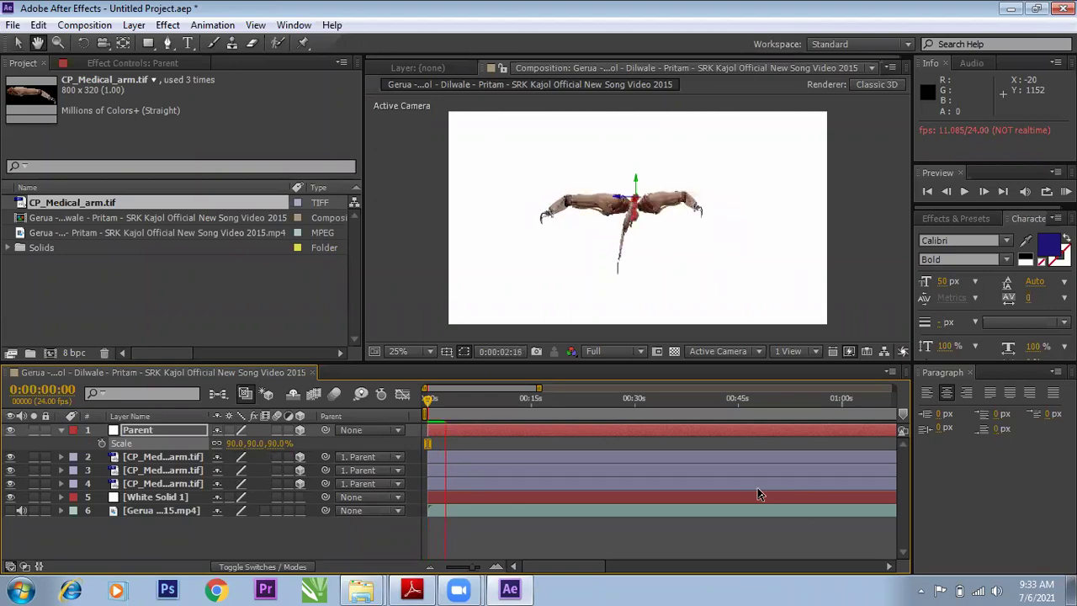
key("space")
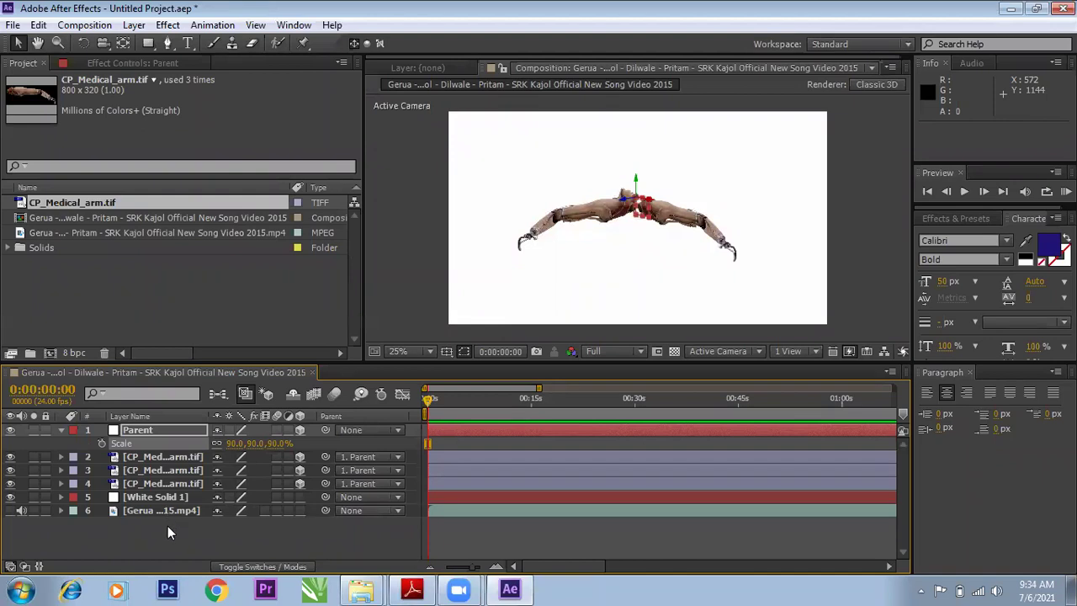
- Pre-compose the three CP_Medical_arm.tif layers into a composition named arm, moving all attributes into it
left_click(170, 456)
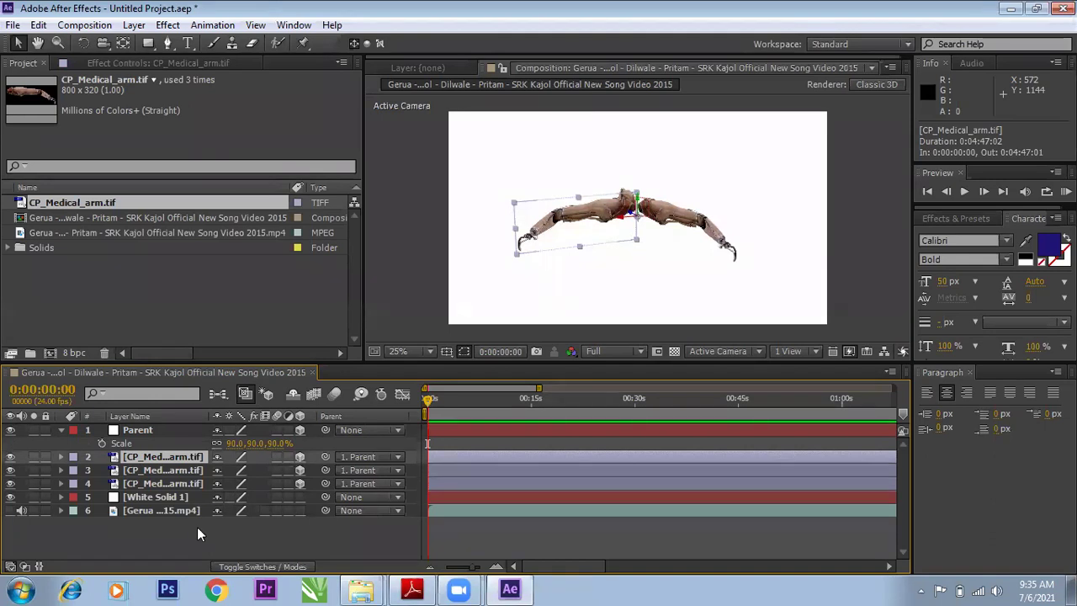
left_click(164, 483, "shift")
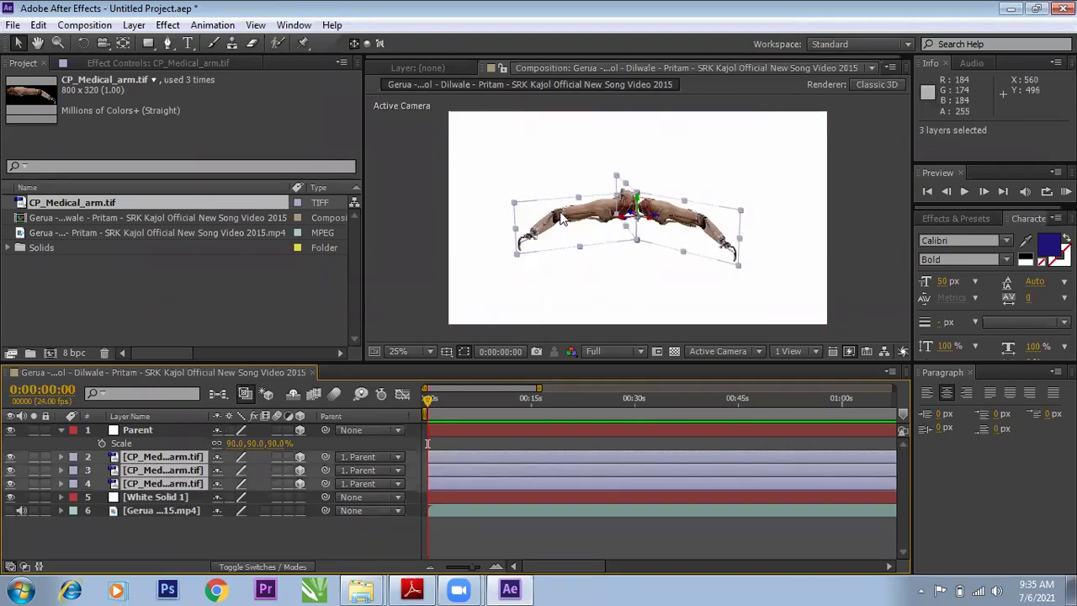
right_click(184, 463)
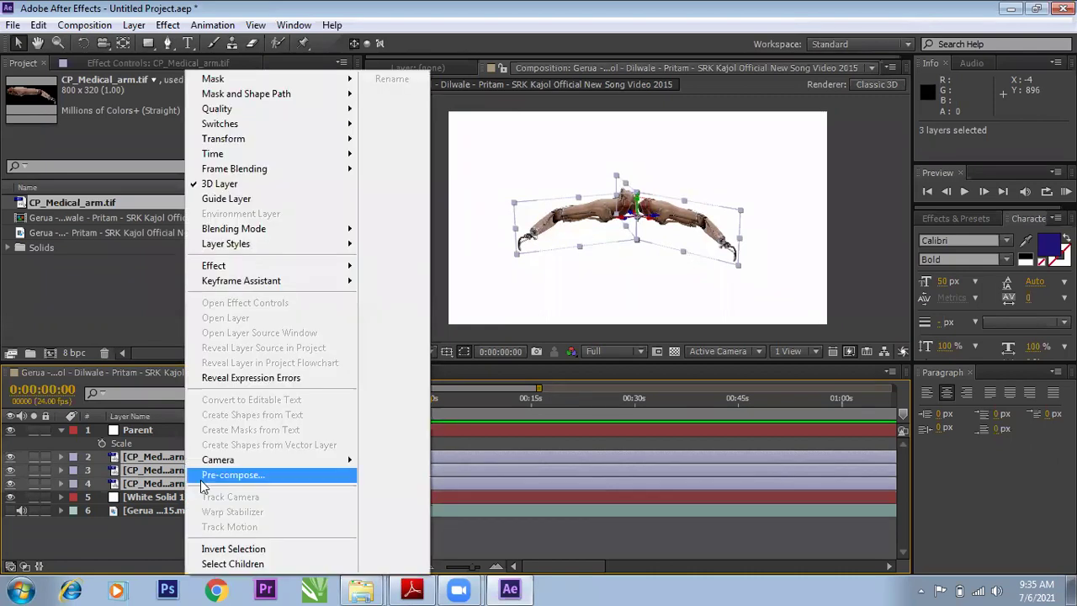
left_click(241, 475)
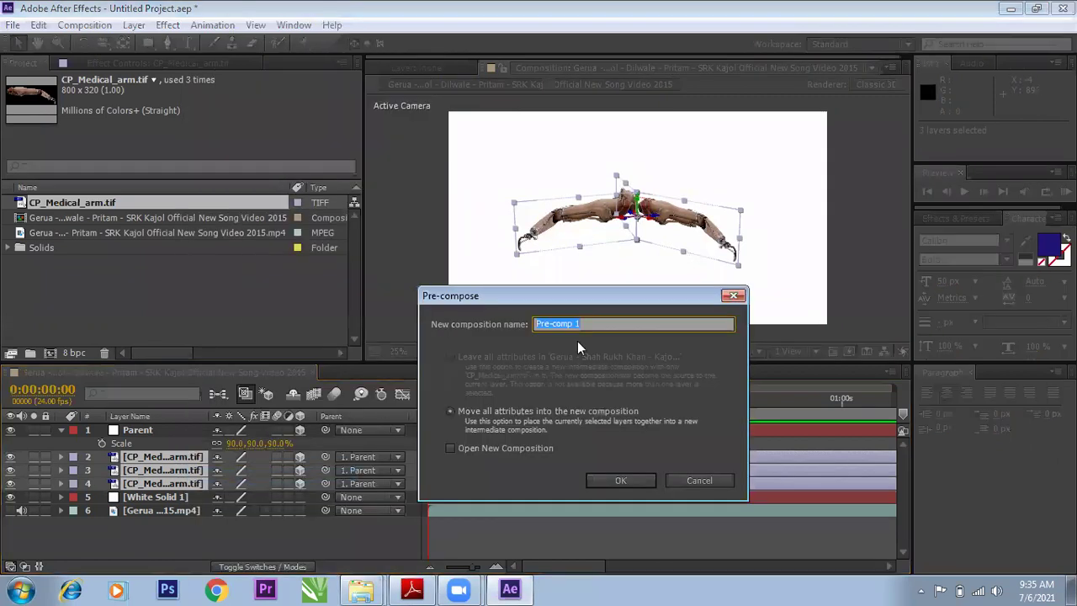
type("arm")
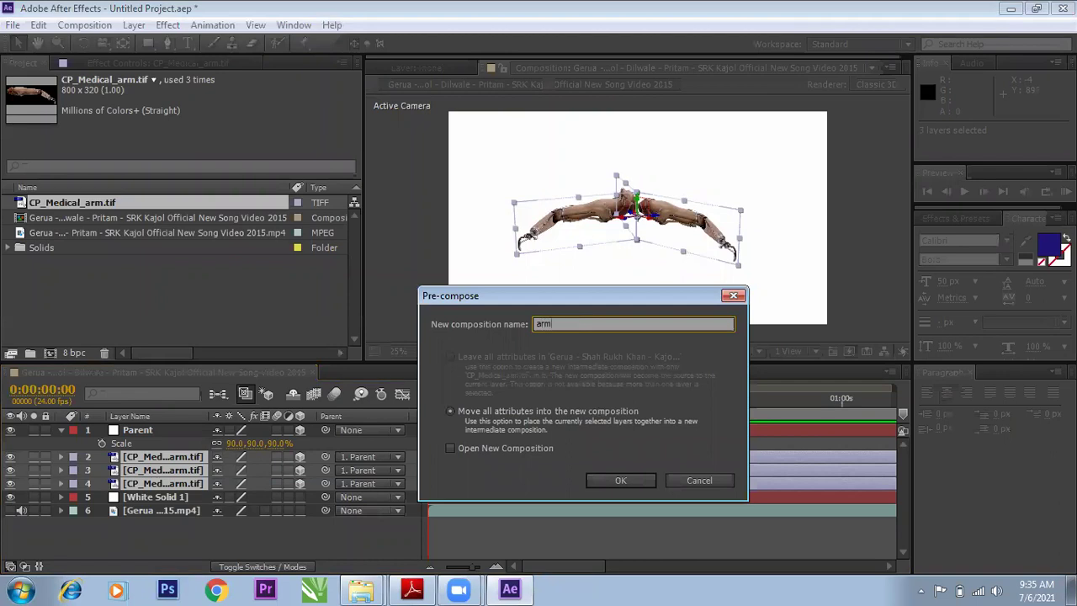
left_click(648, 486)
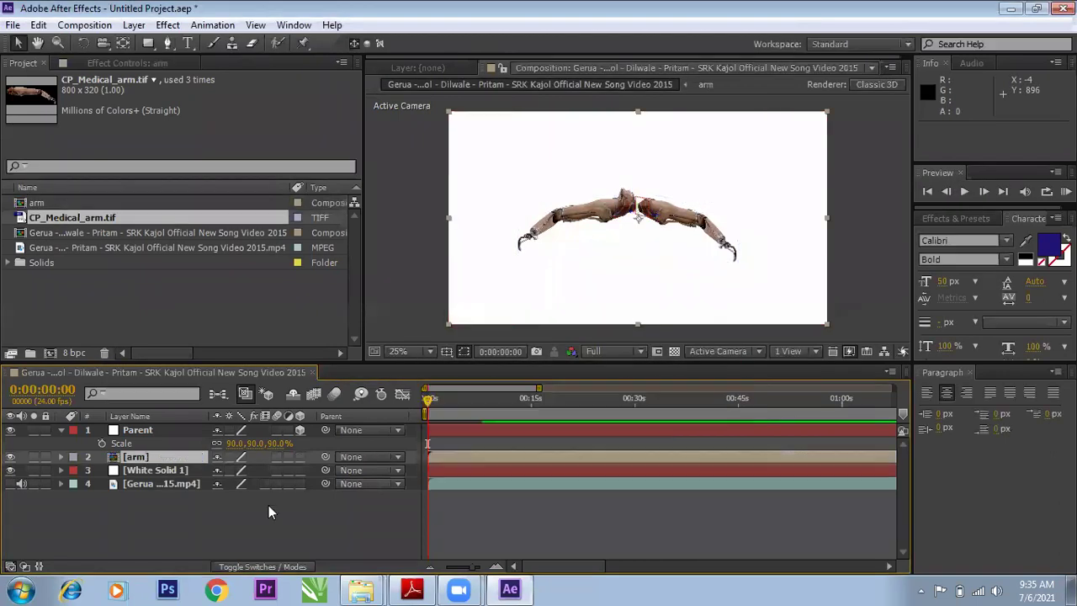
- Preview the arm pre-composition in the timeline and undo the pre-compose
left_click(476, 398)
key("KP_0")
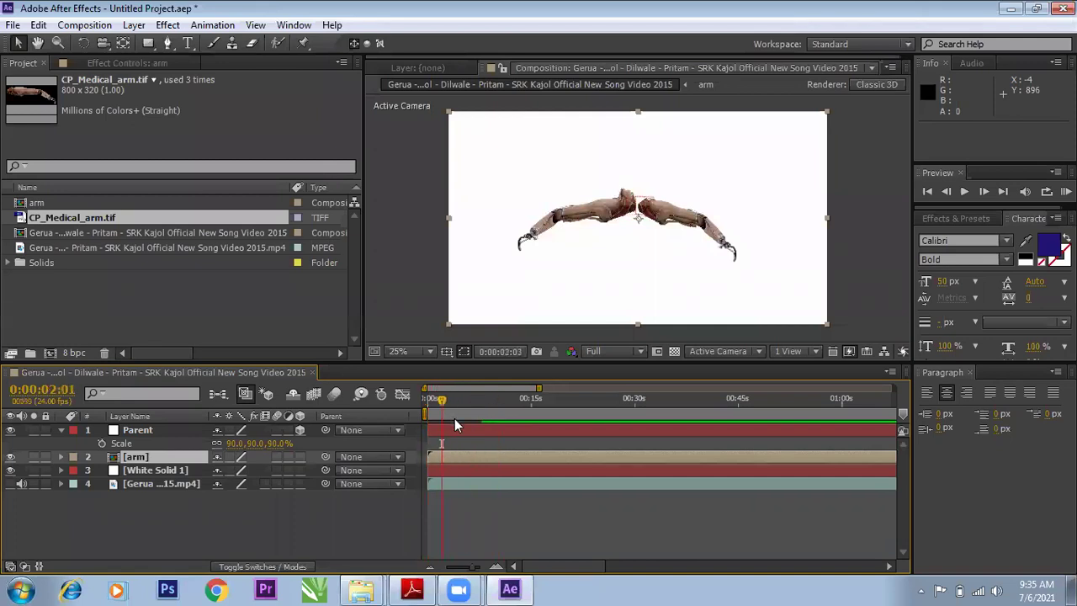
key("space")
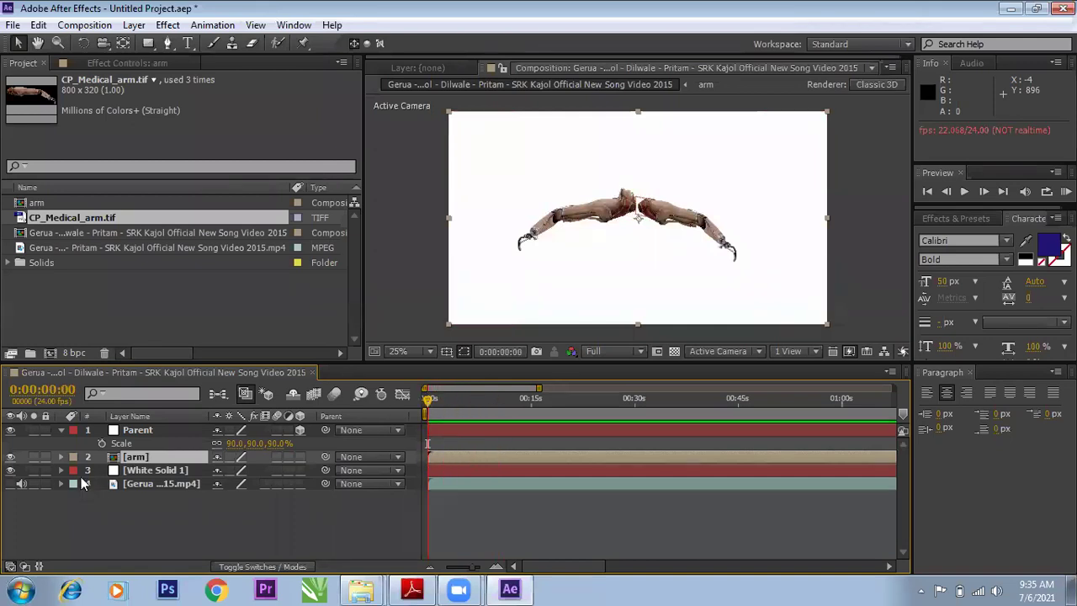
key("ctrl+z")
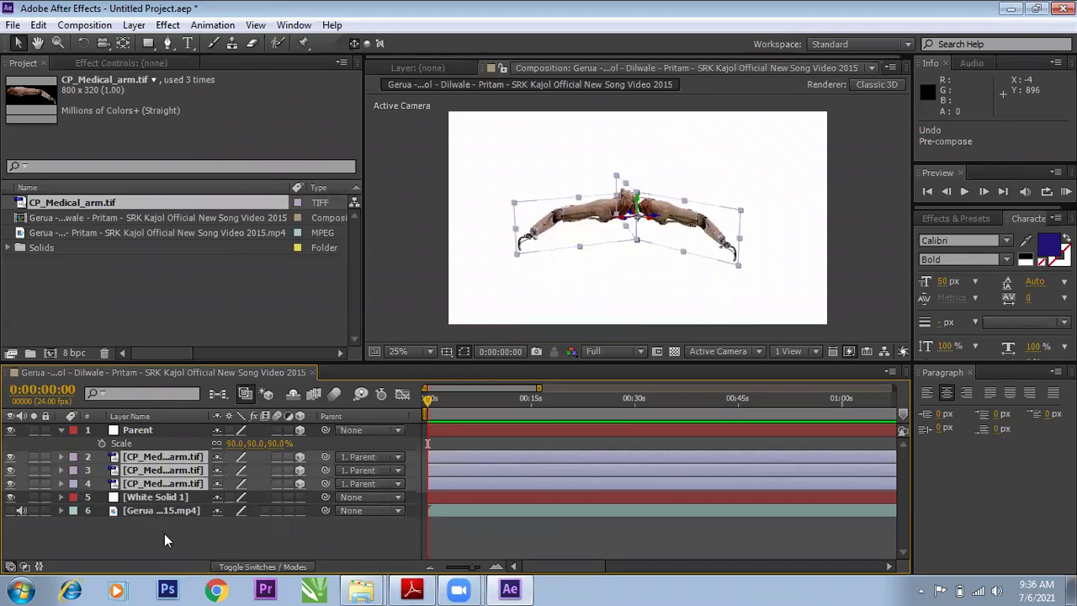
- Import the Hamari Adhuri Kahani, Hasi, Humnava and Janam Janam videos from the hindi video folder and add them below the Gerua layer
left_click(128, 511)
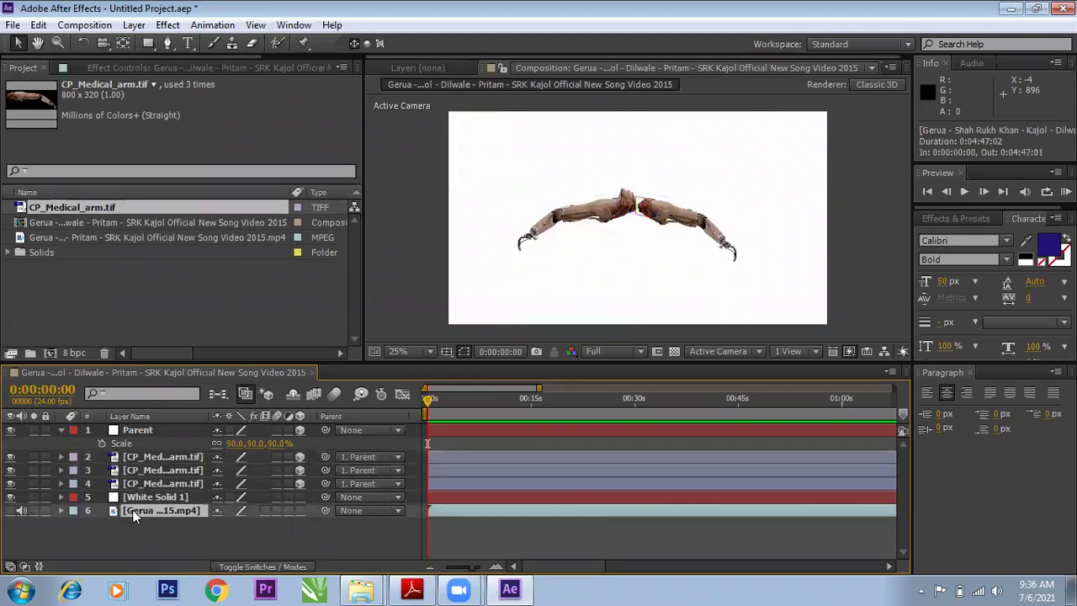
double_click(146, 319)
left_click(47, 267)
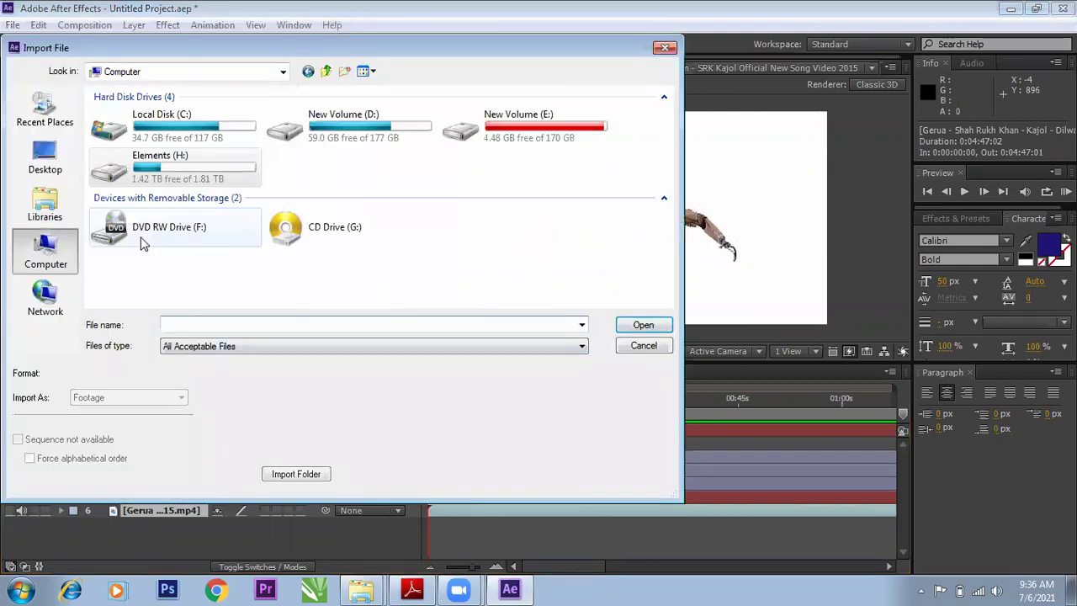
double_click(190, 179)
double_click(131, 247)
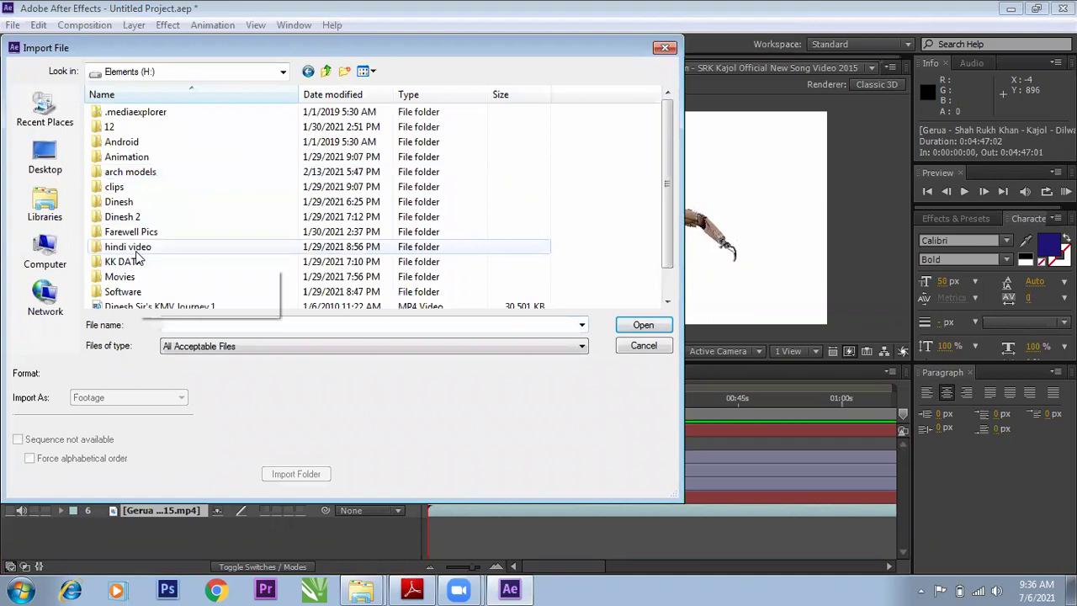
left_click(139, 241)
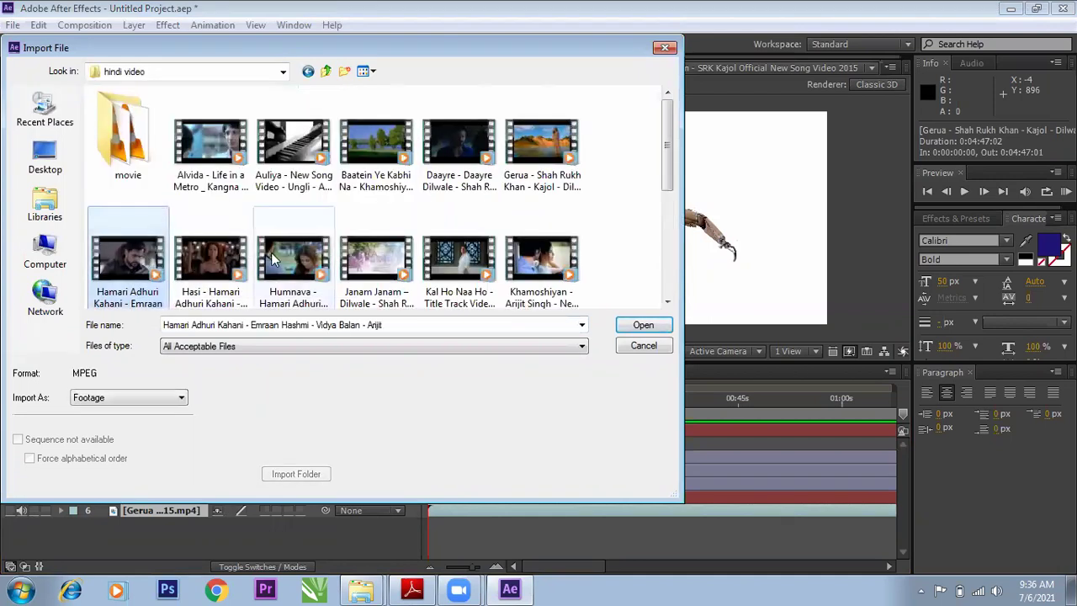
left_click(375, 257, "shift")
left_click(643, 325)
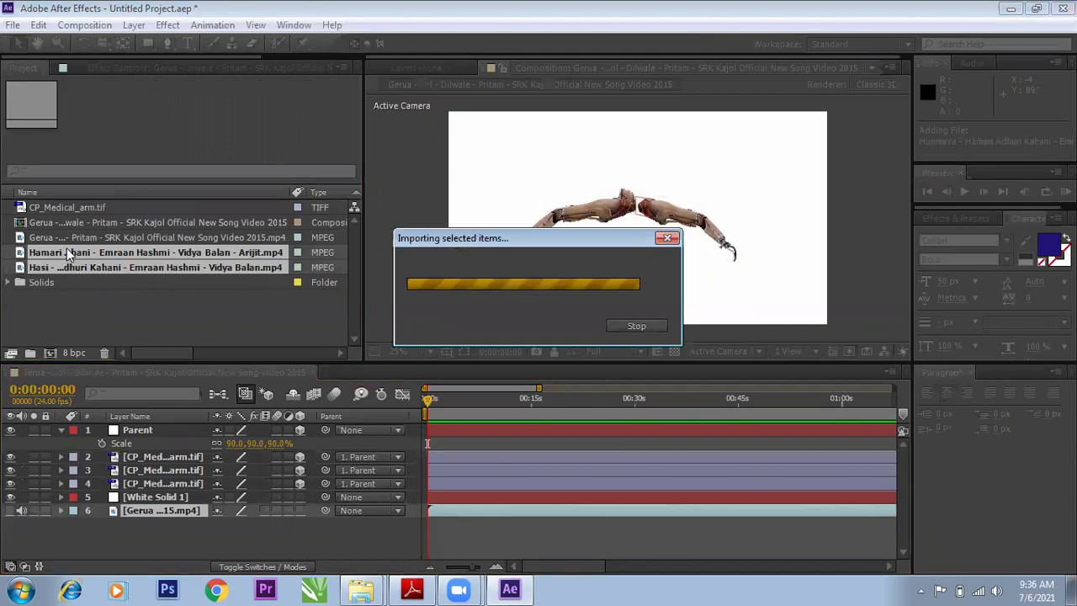
left_click_drag(66, 250, 121, 525)
scroll(175, 530, "down", 1)
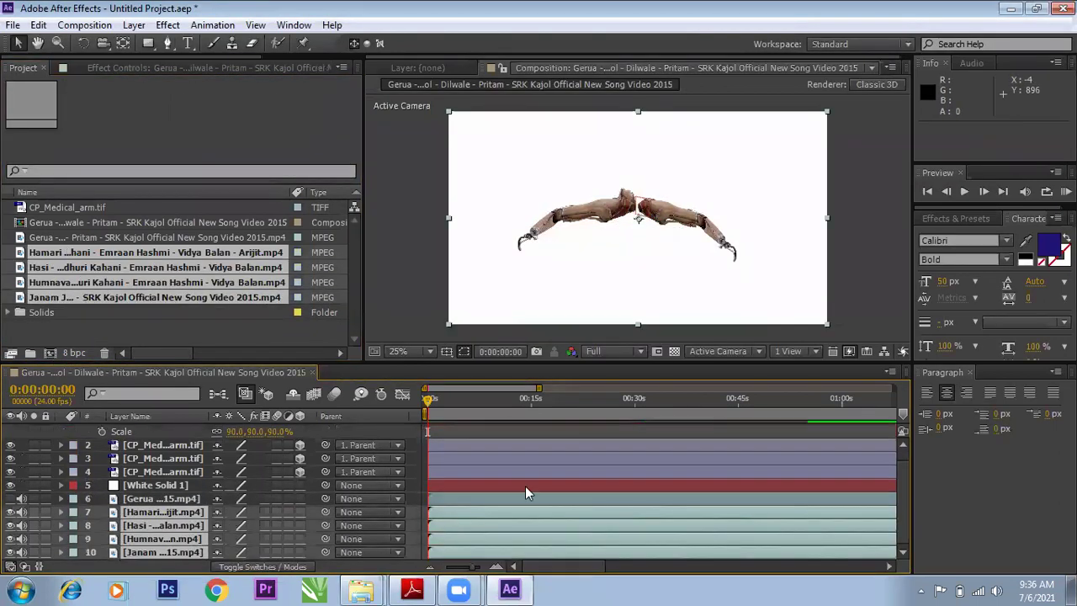
- Pre-compose the five song video layers into a composition named songs
left_click(154, 501)
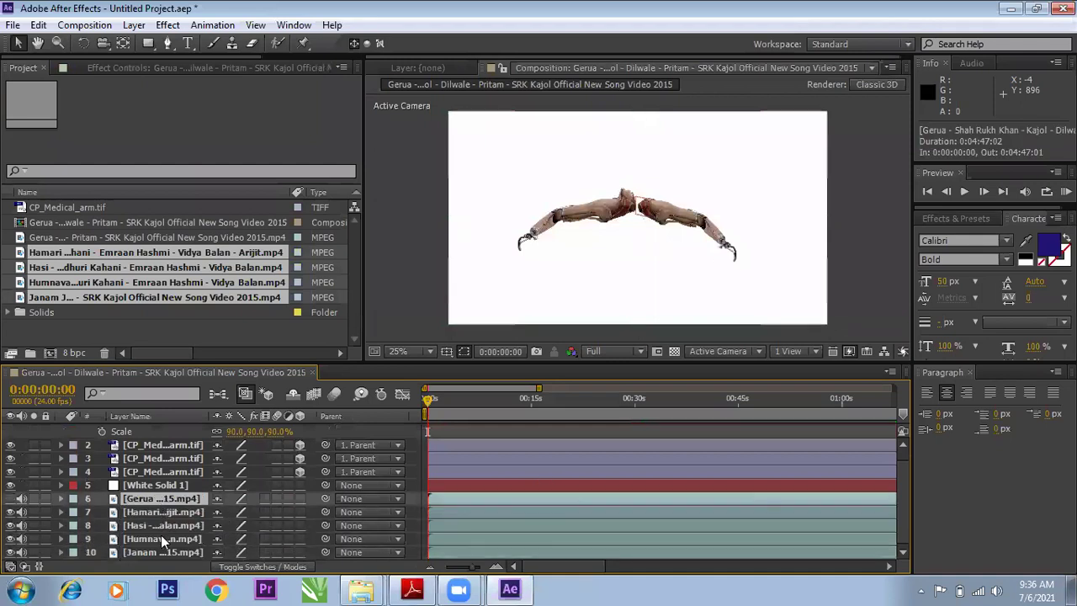
left_click(159, 547, "shift")
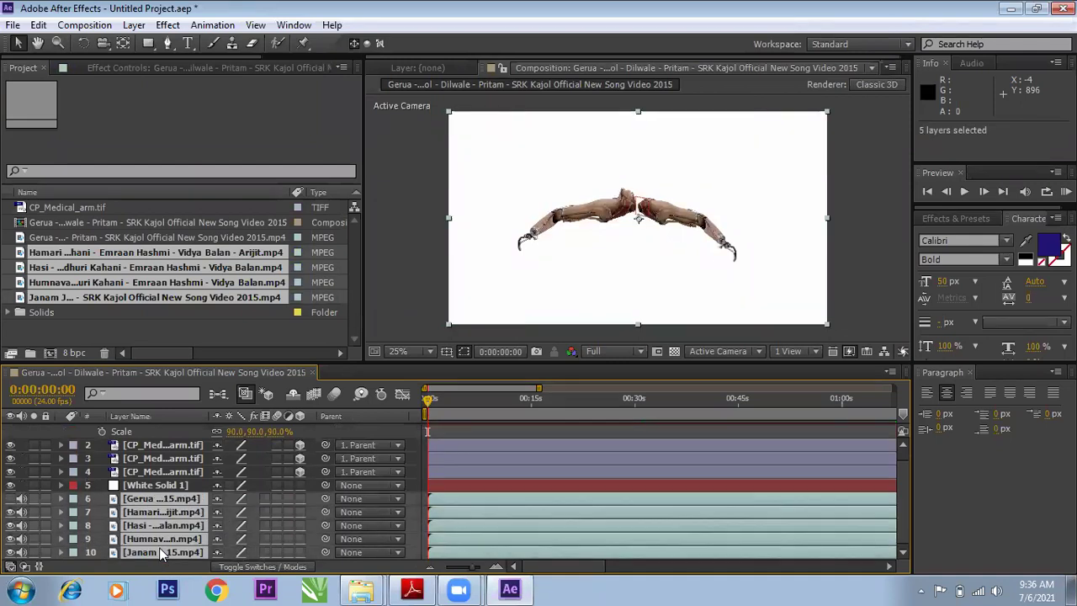
right_click(159, 540)
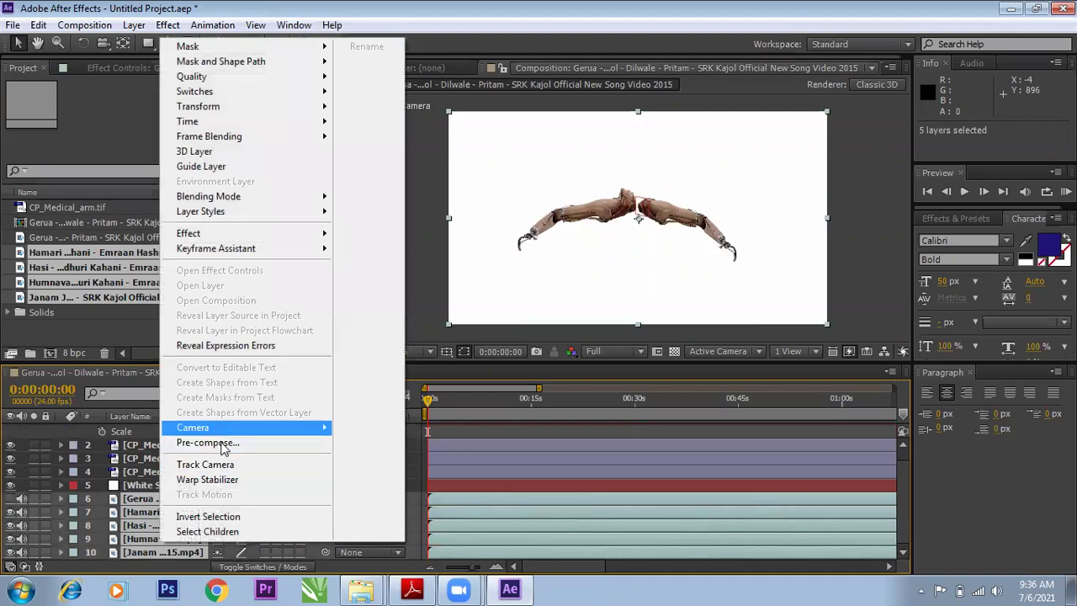
left_click(216, 441)
type("songs")
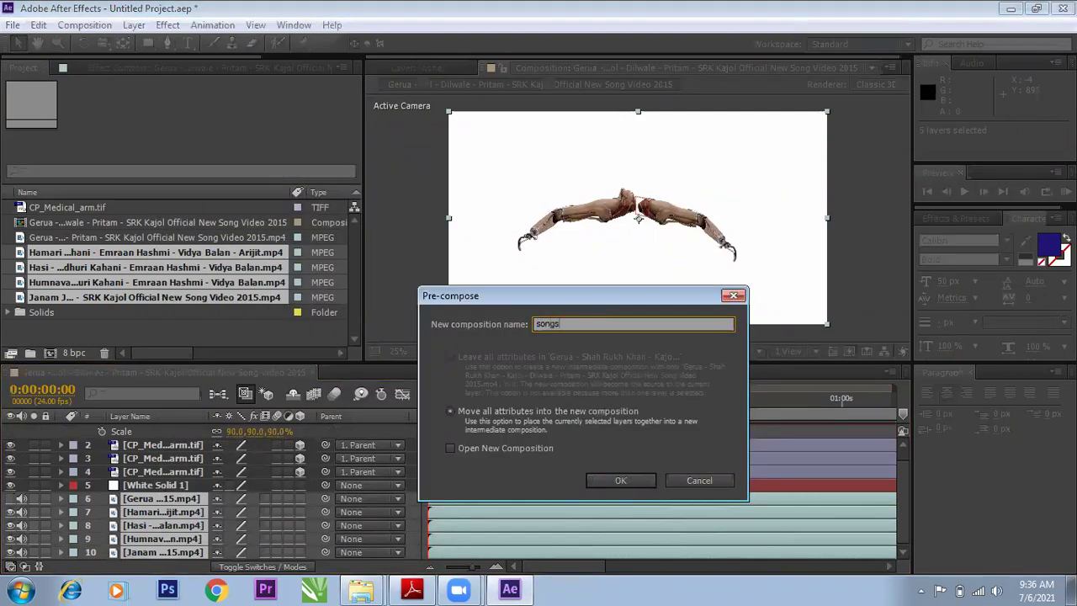
key("Return")
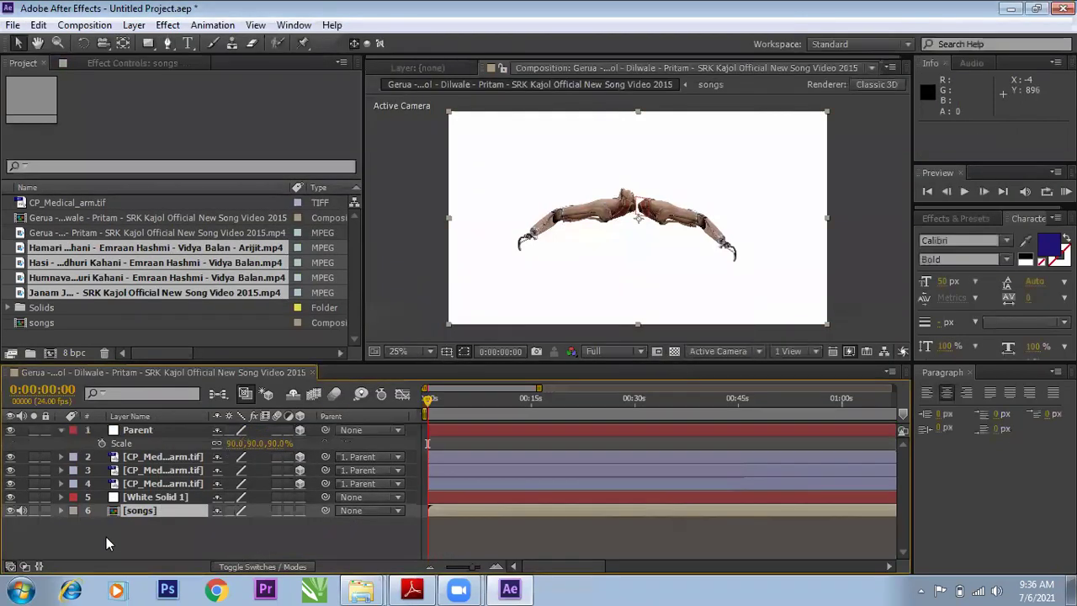
- Open the songs composition to inspect its layers, move to 0:00:09:22, and return to the main composition's songs layer
double_click(142, 511)
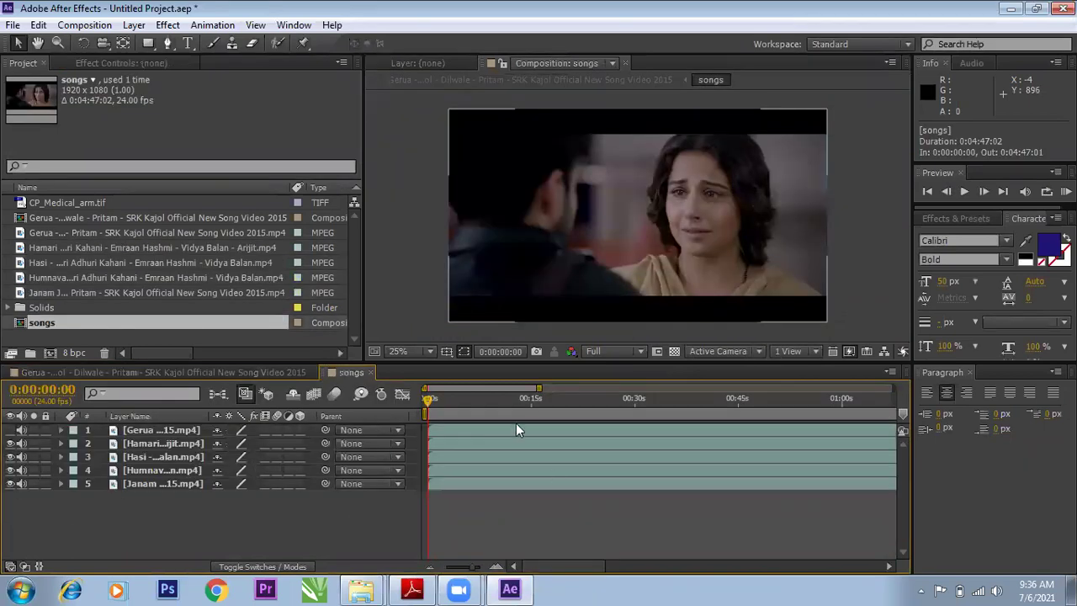
left_click(519, 408)
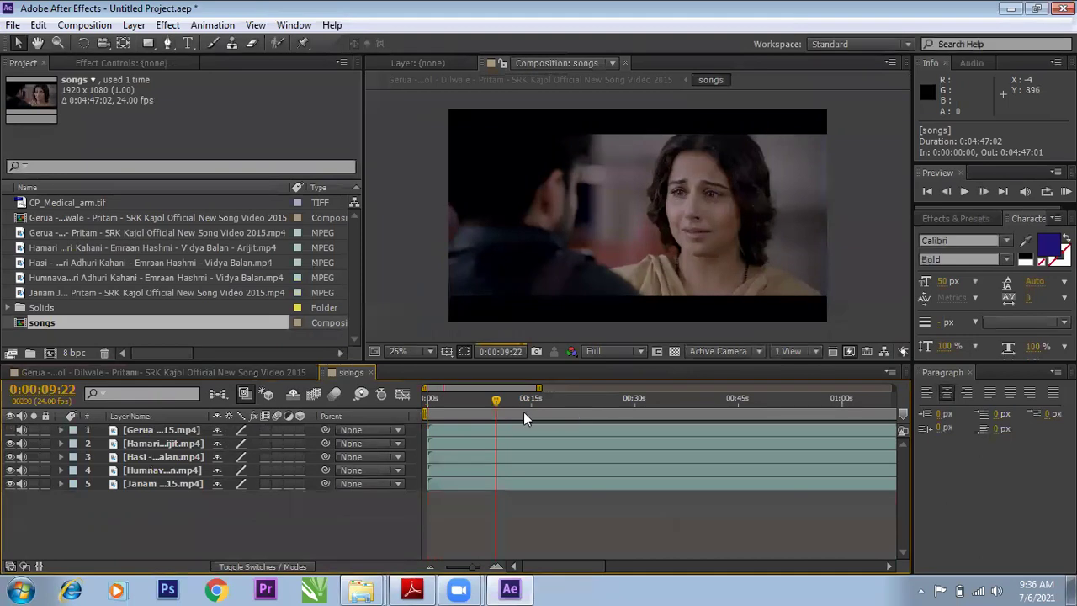
left_click(243, 372)
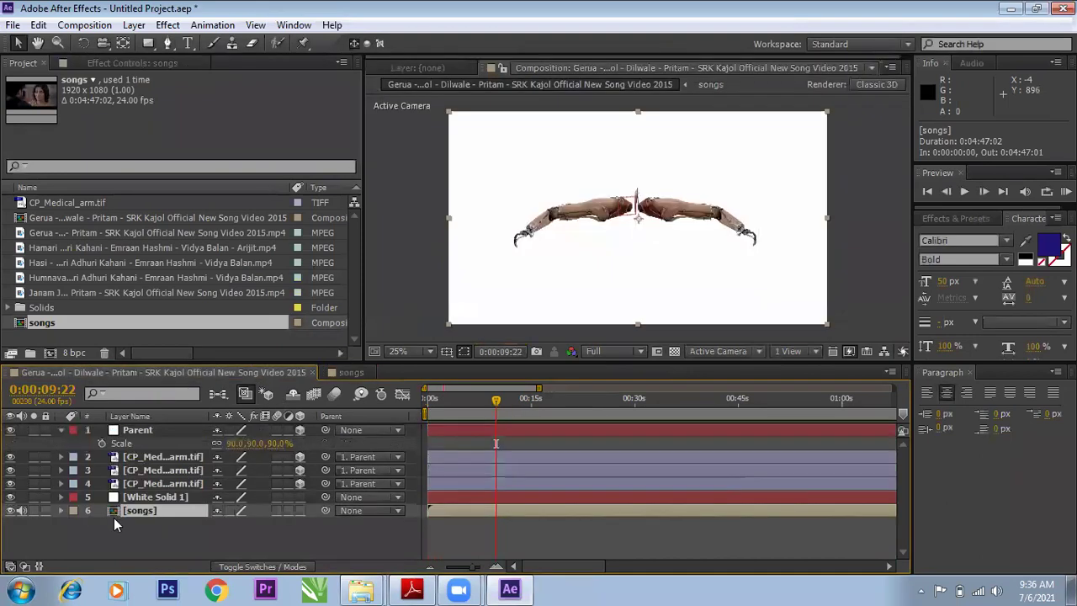
left_click(10, 511)
left_click(133, 513)
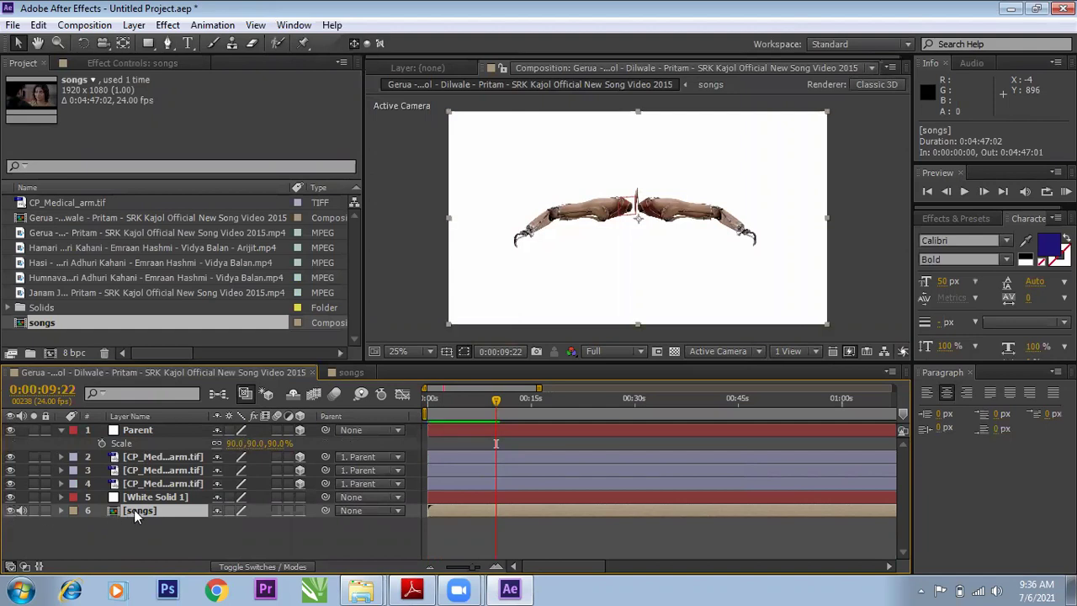
- Inspect the songs composition at 0:00:11:05 and return to the main Gerua composition
double_click(134, 510)
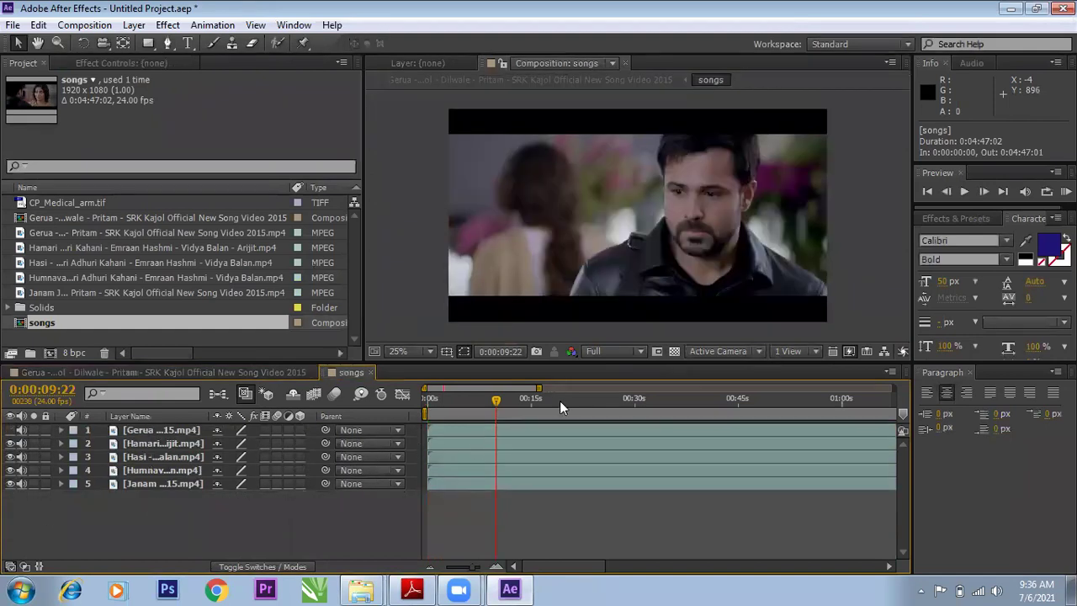
left_click_drag(558, 400, 506, 425)
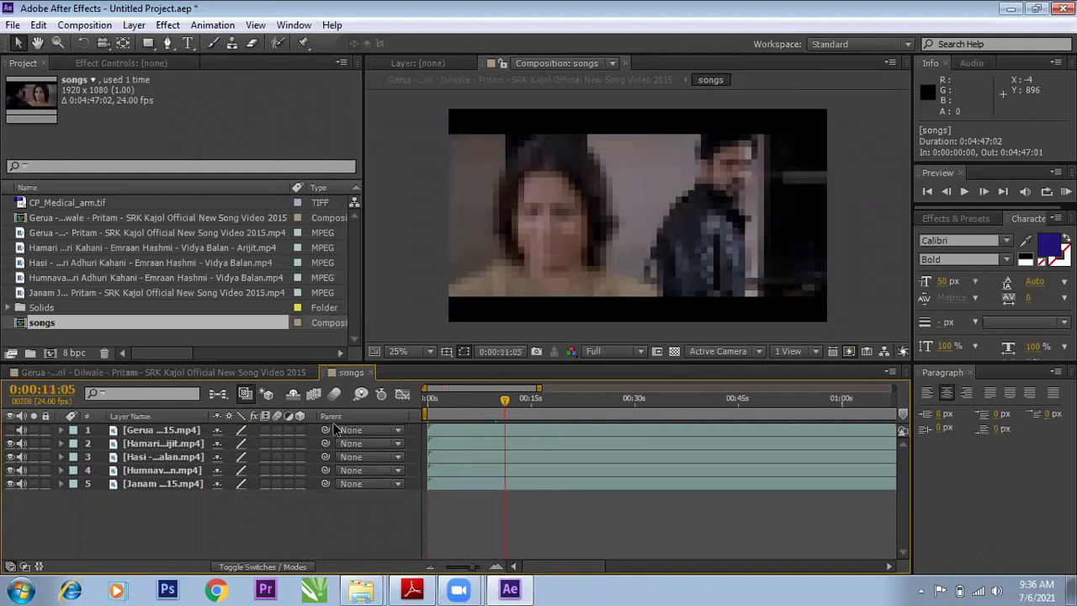
left_click(170, 371)
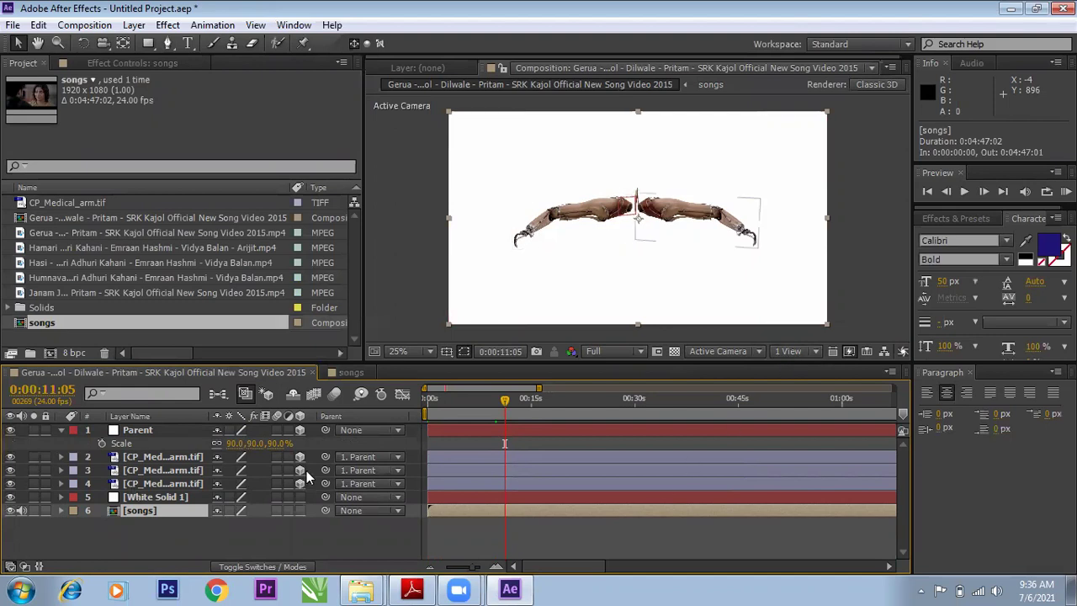
- Apply the Color Balance effect to the songs layer and set its Shadow Blue Balance to 60
left_click(947, 219)
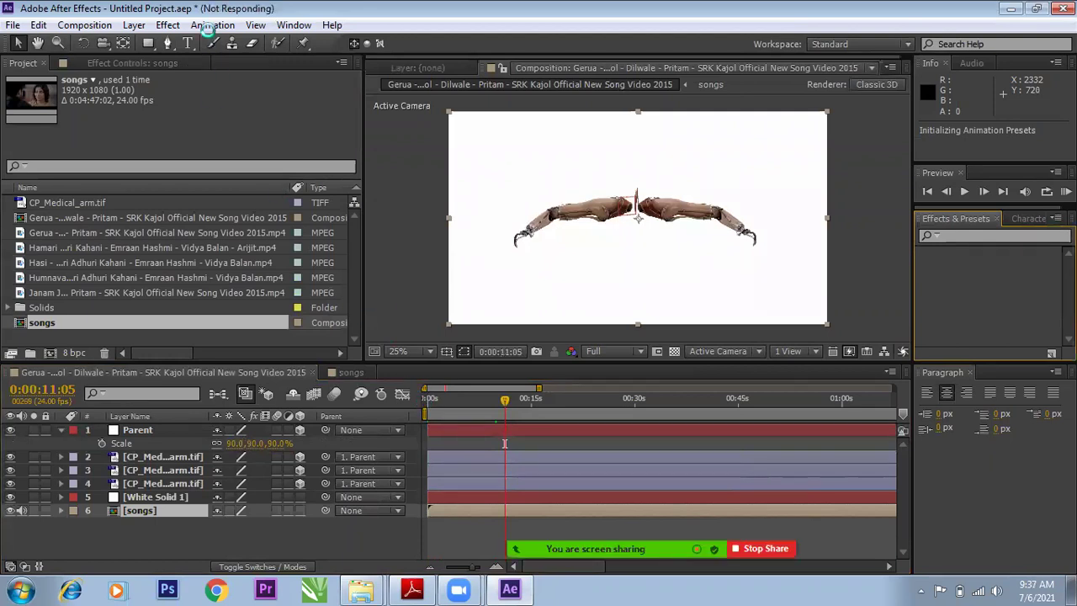
left_click(211, 26)
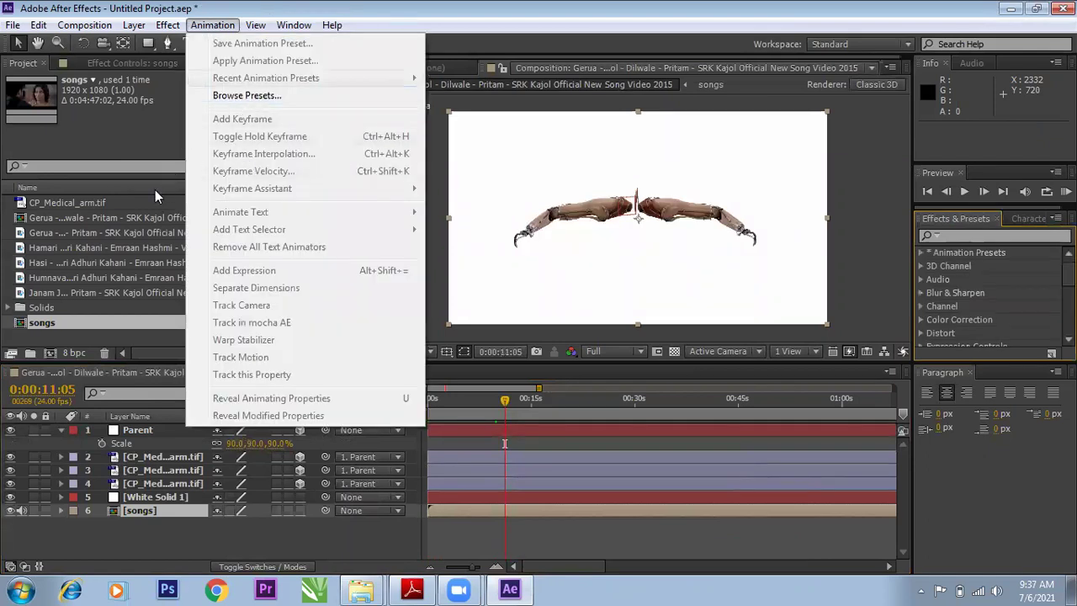
mouse_move(167, 25)
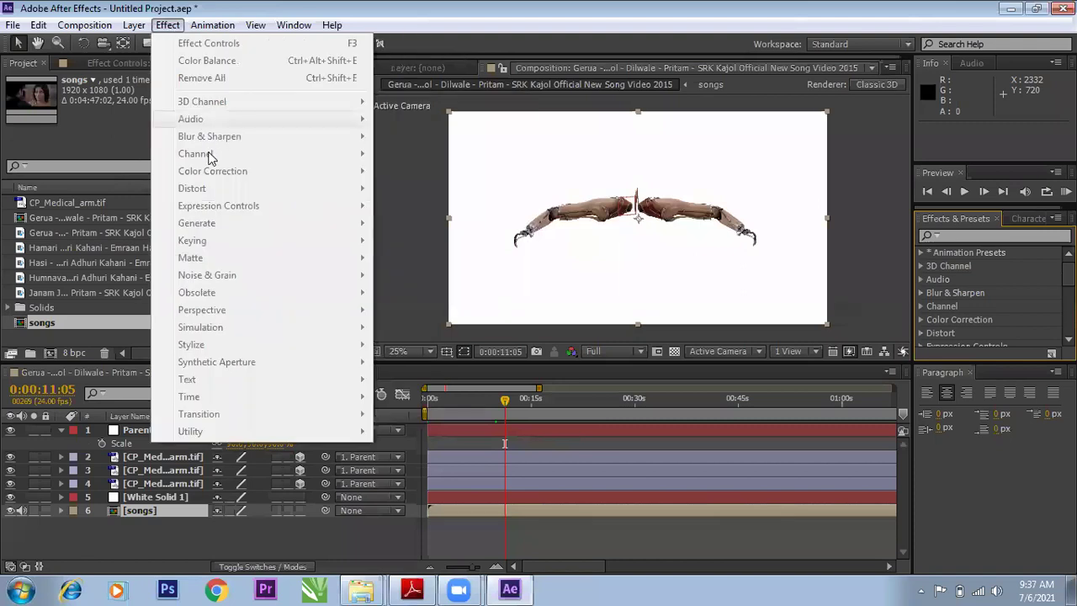
left_click(141, 513)
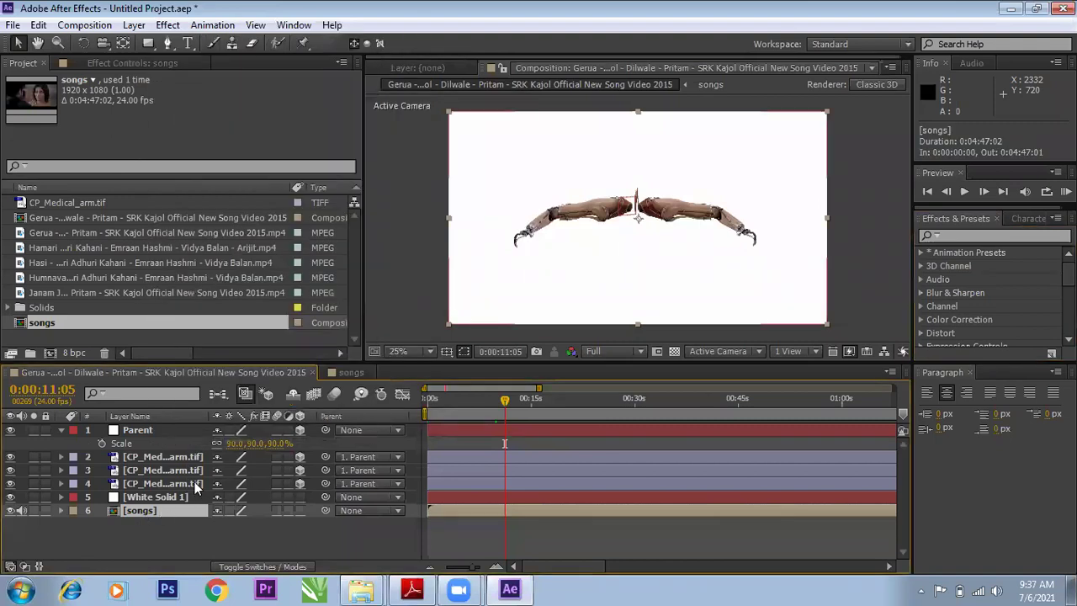
left_click(169, 24)
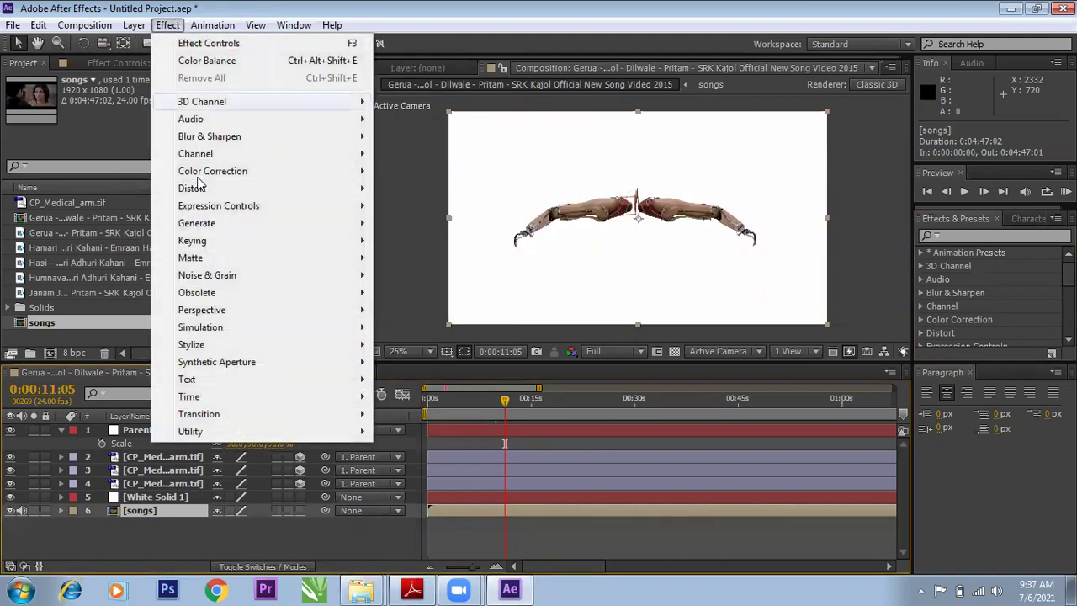
mouse_move(324, 173)
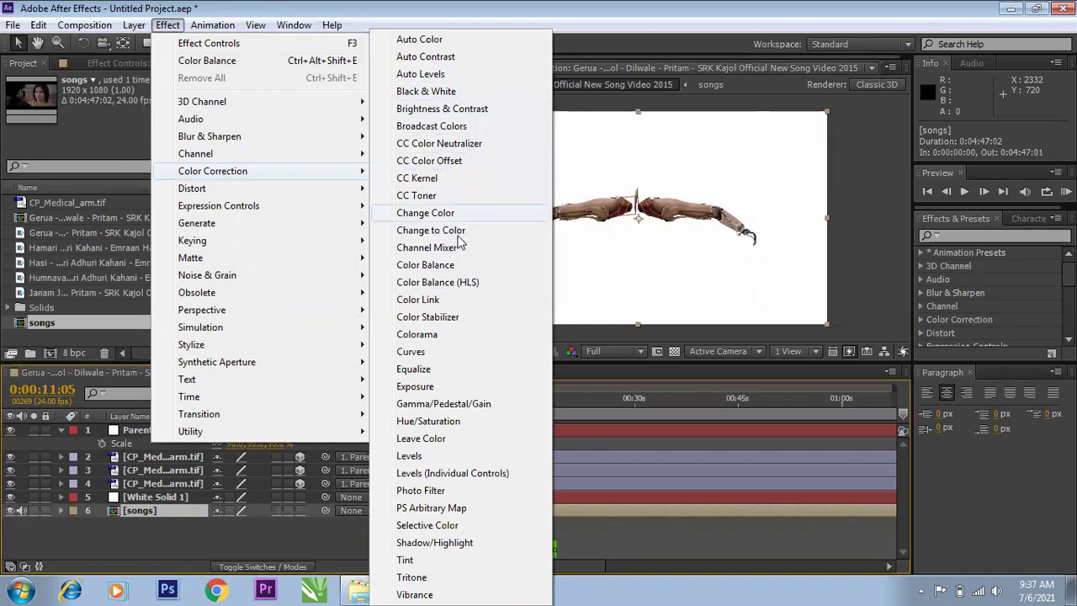
key("Return")
left_click_drag(201, 133, 246, 132)
- Check the songs composition at 0:00:05:14 and turn off Color Balance on the main composition's songs layer
left_click(352, 373)
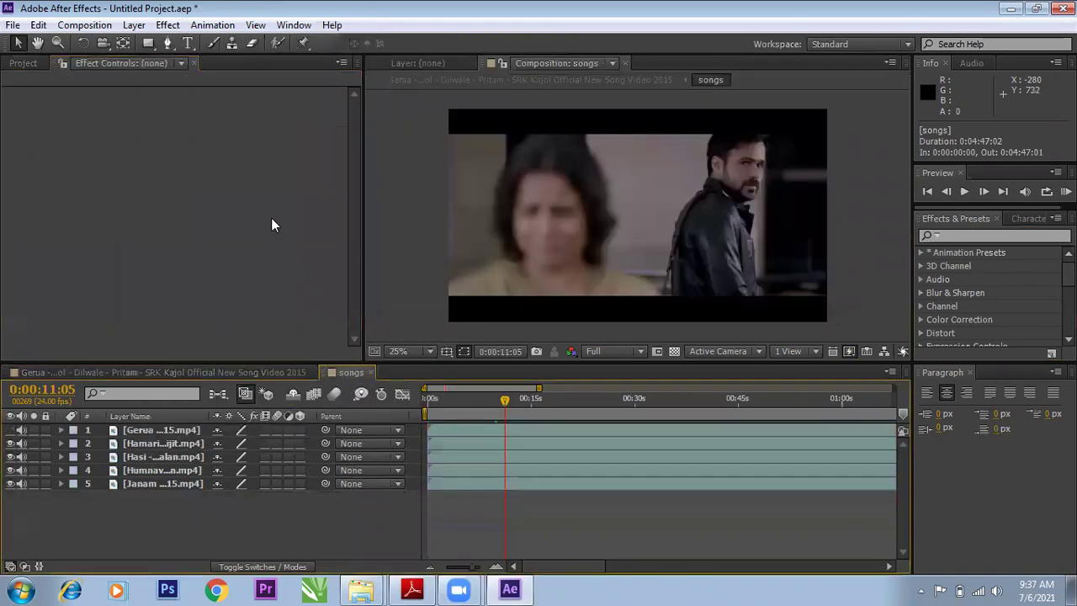
left_click(465, 406)
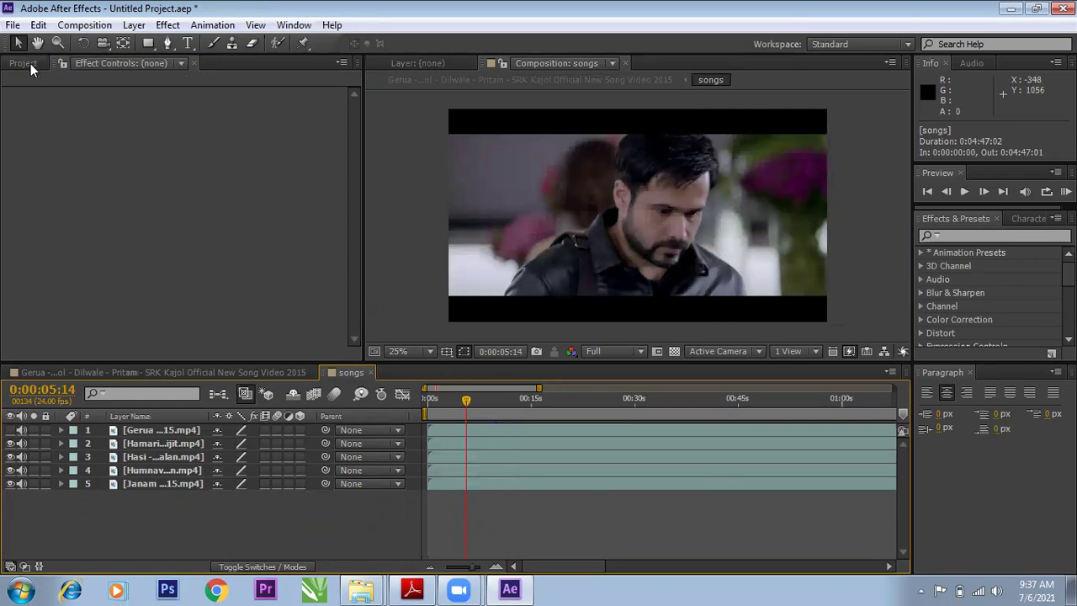
left_click(146, 372)
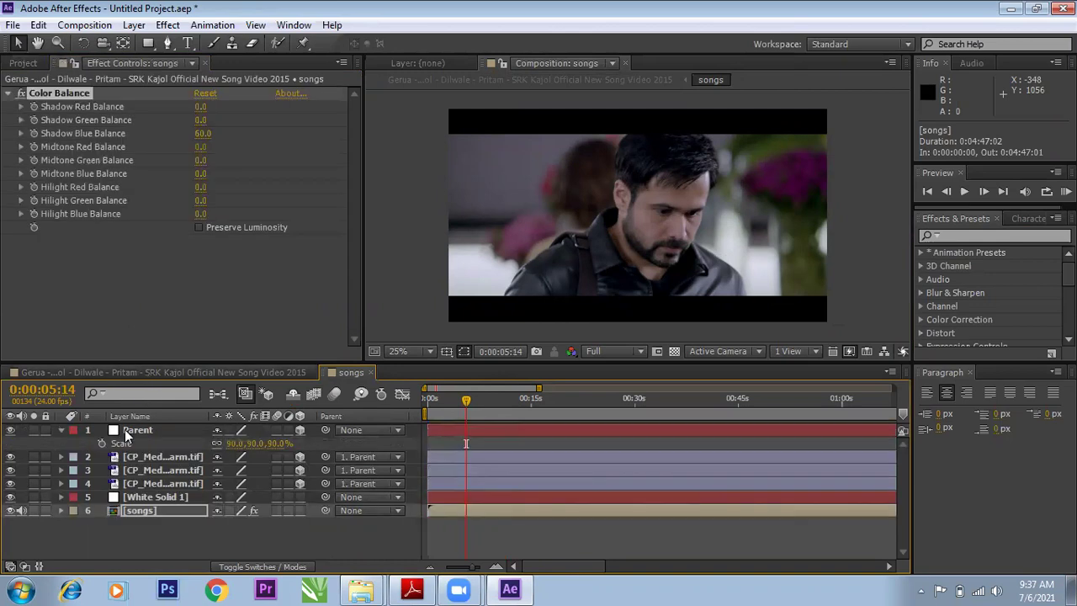
left_click(20, 93)
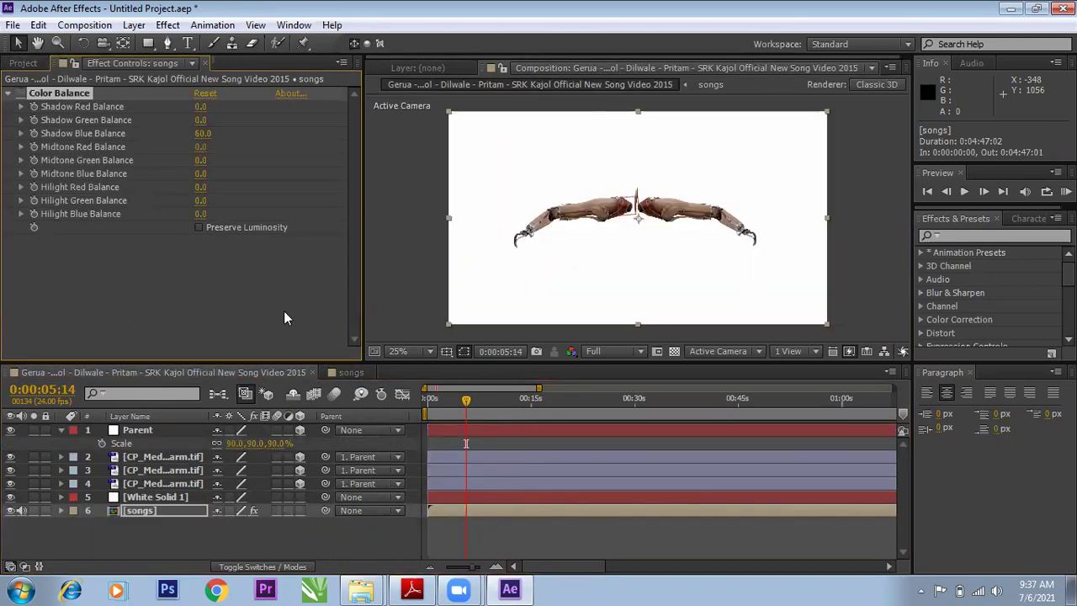
- Show the Gerua video layer inside the songs composition, view 0:00:26:17, and return to the main composition's songs layer
left_click(365, 370)
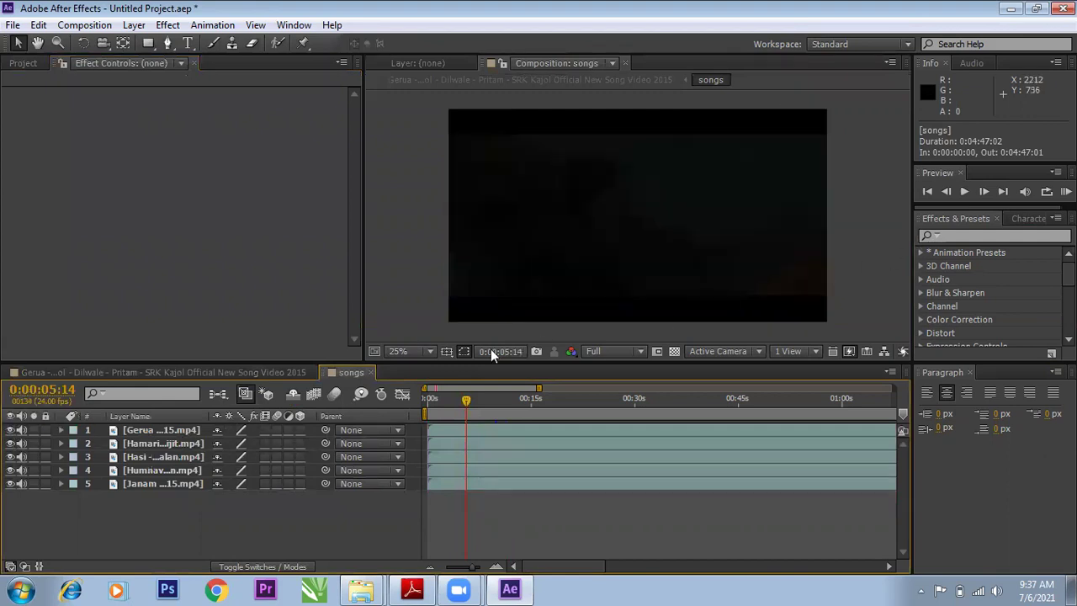
left_click(545, 414)
left_click_drag(599, 420, 612, 421)
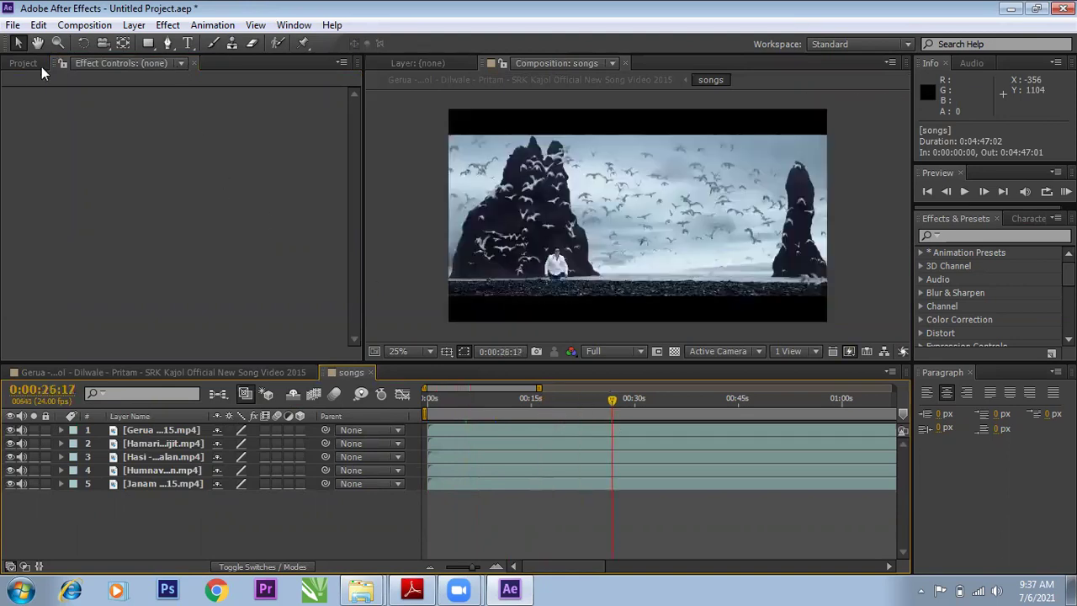
left_click(23, 64)
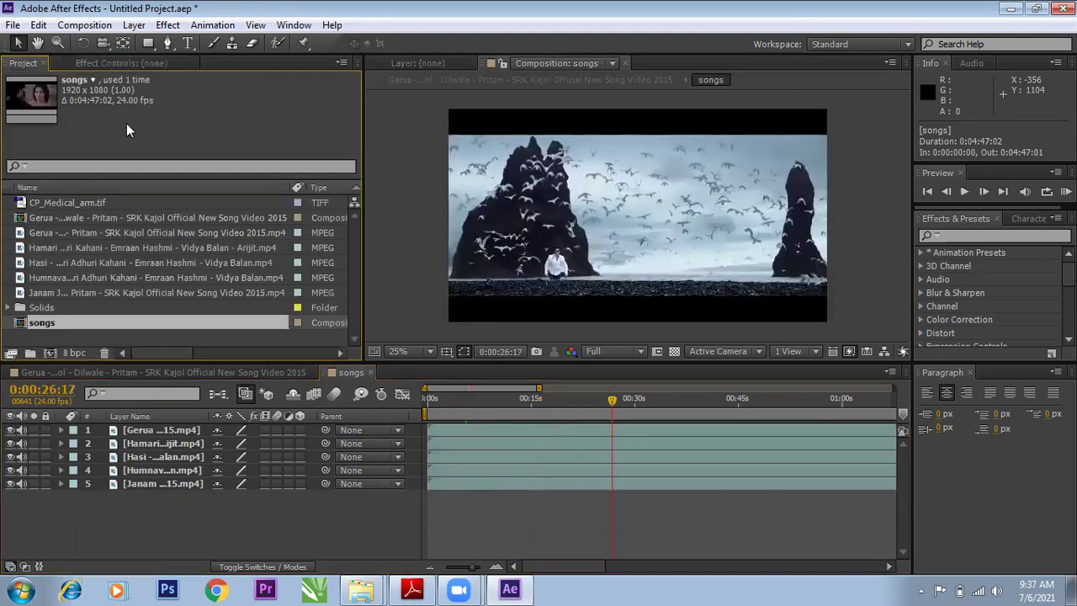
left_click(115, 375)
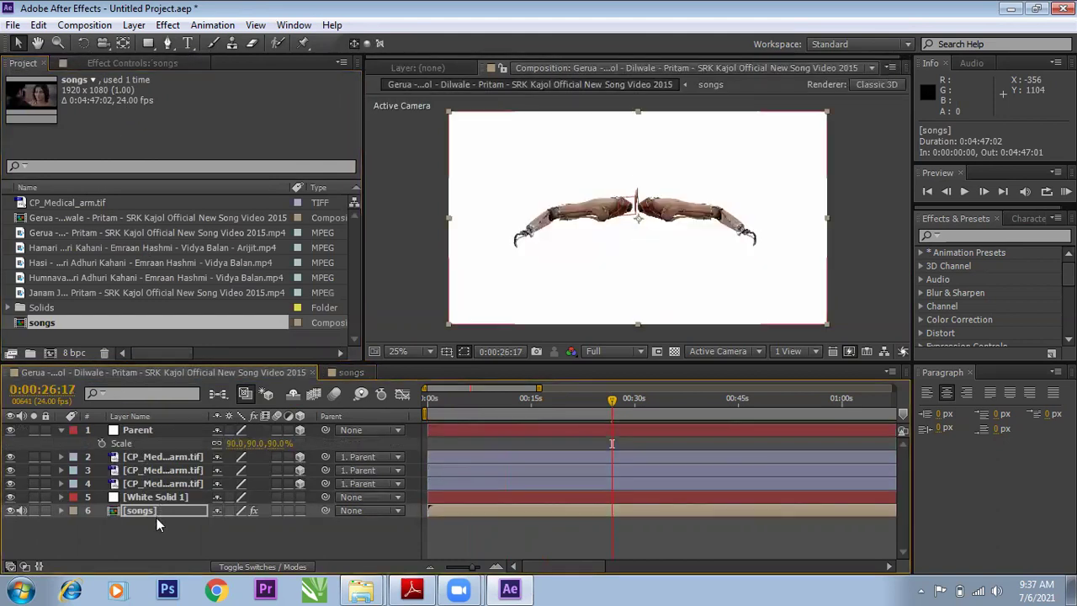
left_click(153, 541)
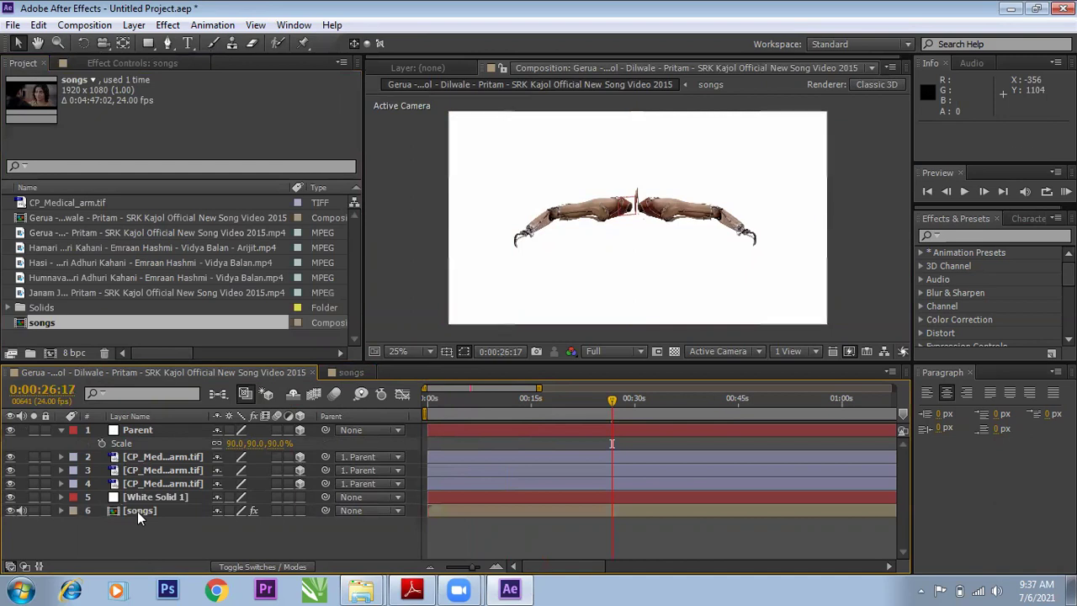
left_click(137, 511)
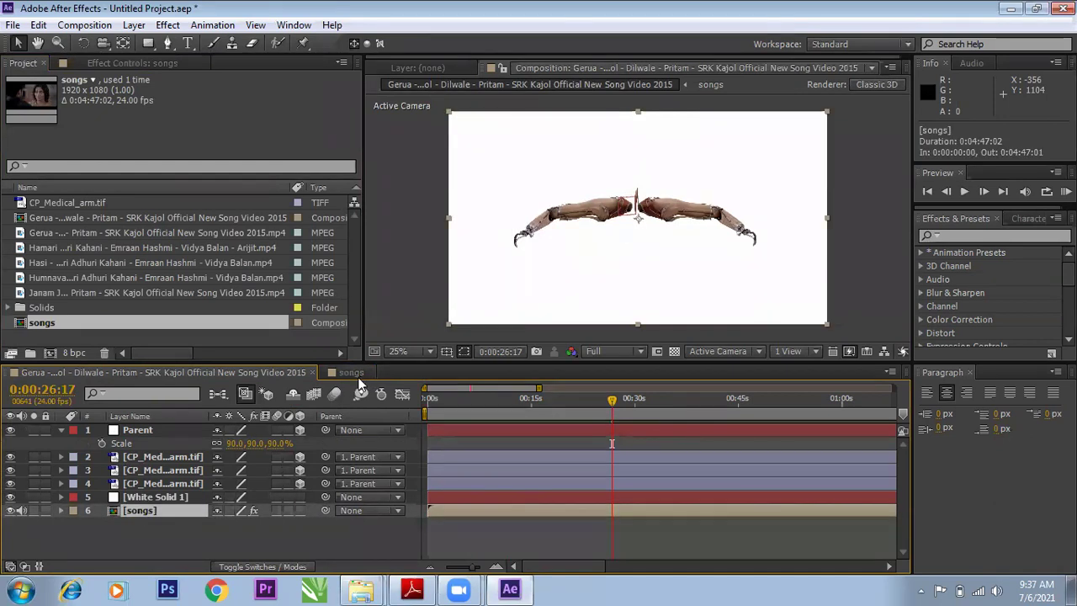
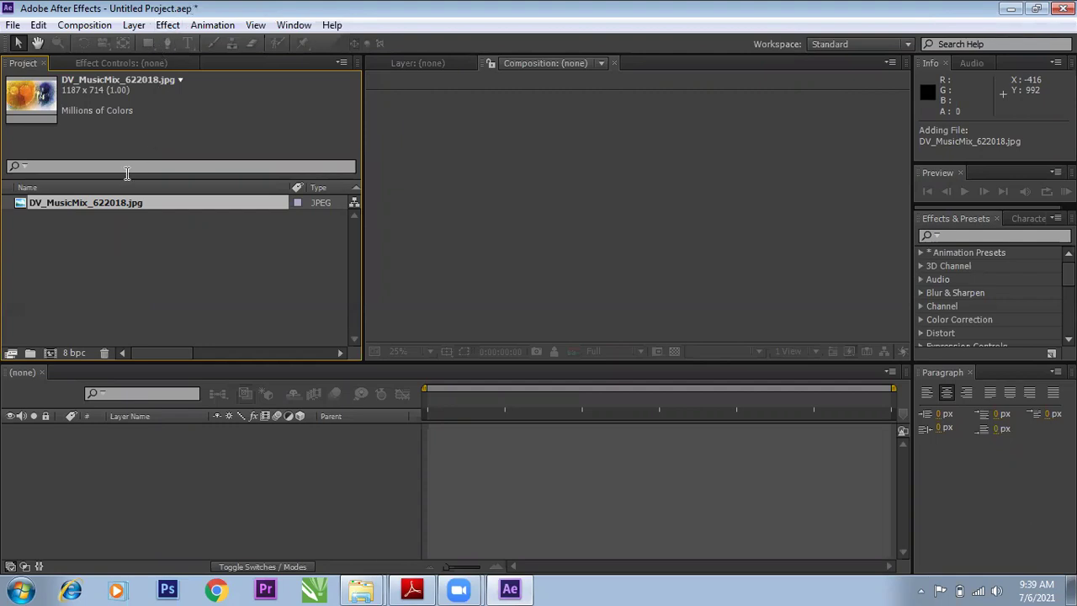
- Create a composition from DV_MusicMix_622018.jpg and duplicate its image layer twice
left_click_drag(83, 208, 50, 350)
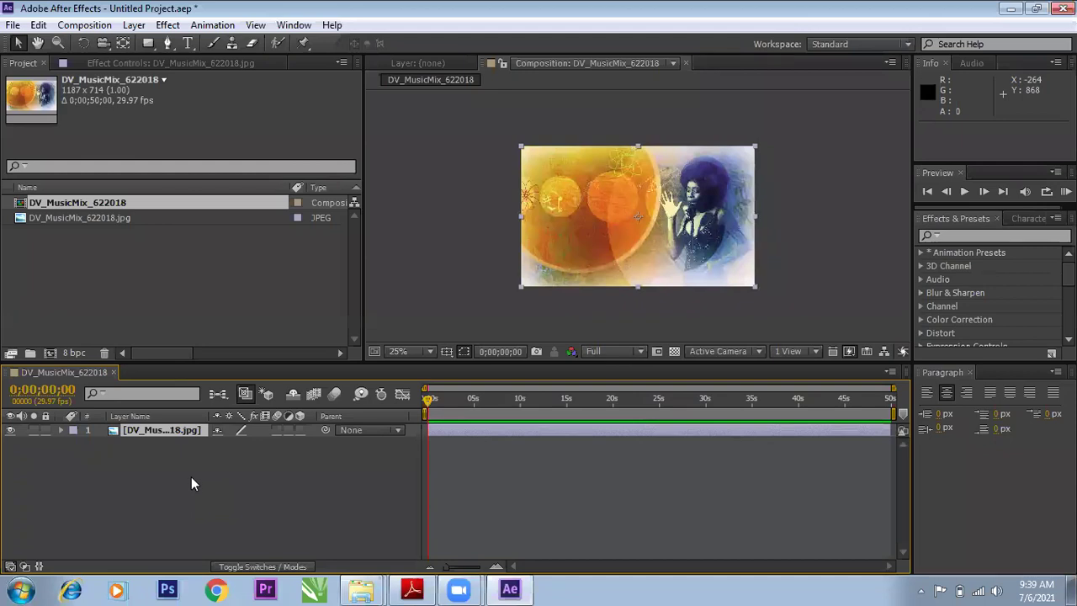
key("ctrl+d")
key("ctrl+d")
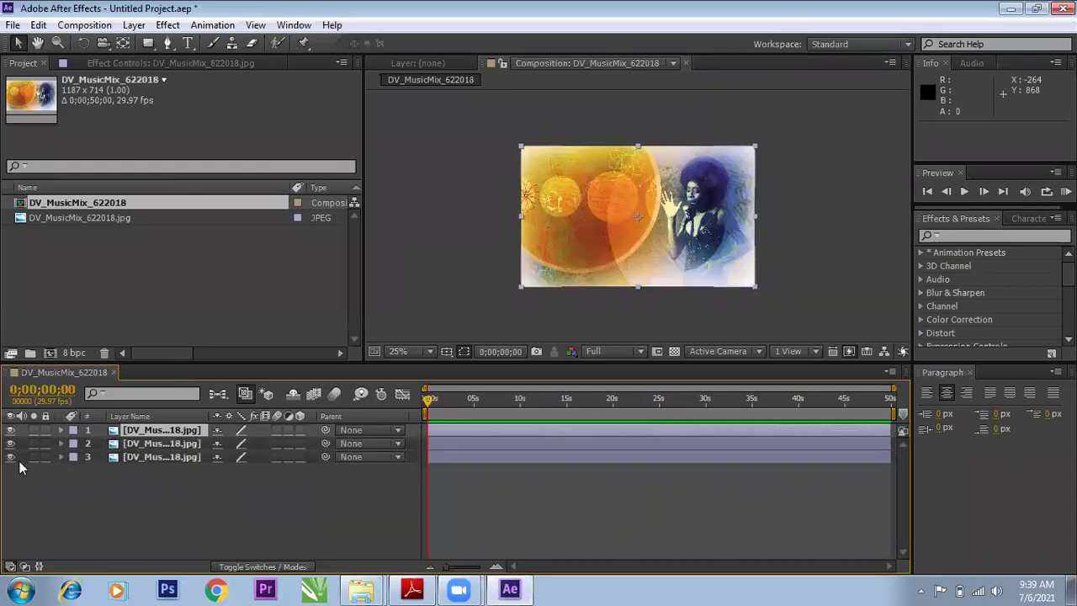
- Play the Effects on Masks video from the Lesson 6 Masking folder to examine the sample result, and close the player
mouse_move(361, 589)
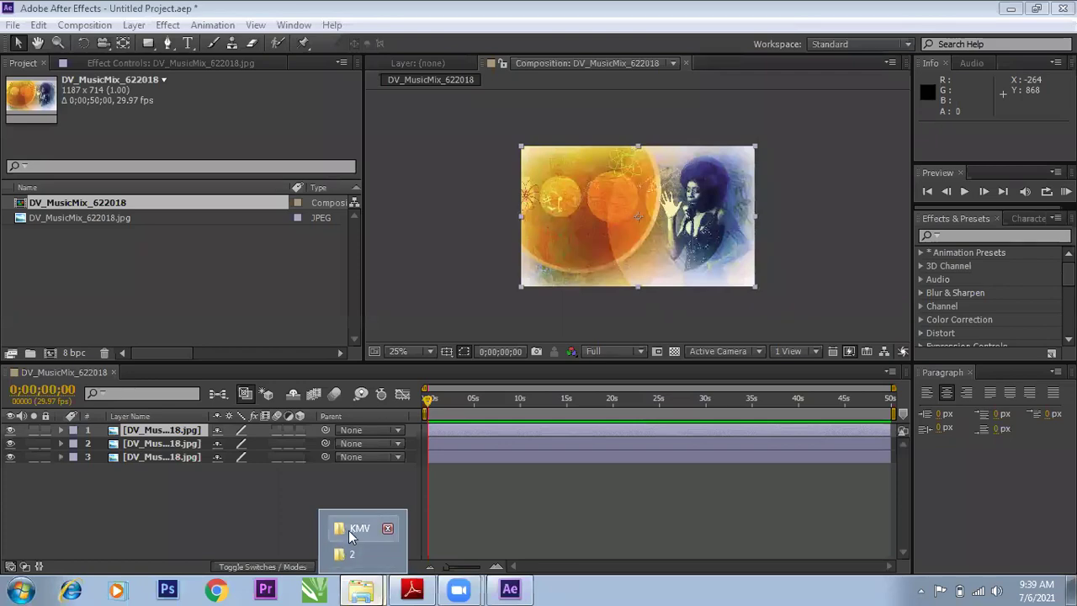
left_click(350, 554)
left_click(280, 227)
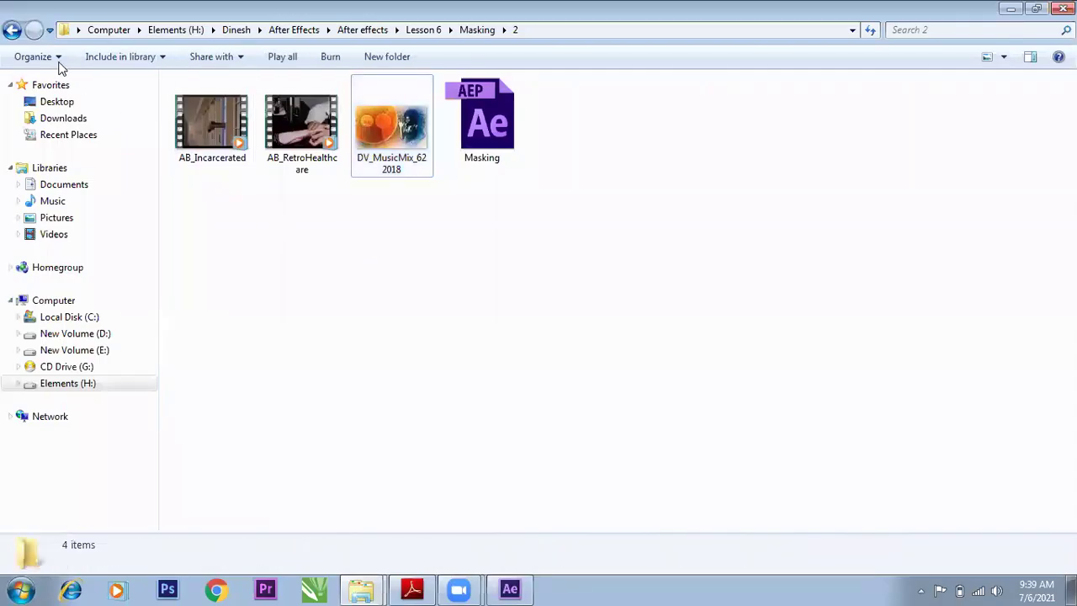
left_click(12, 30)
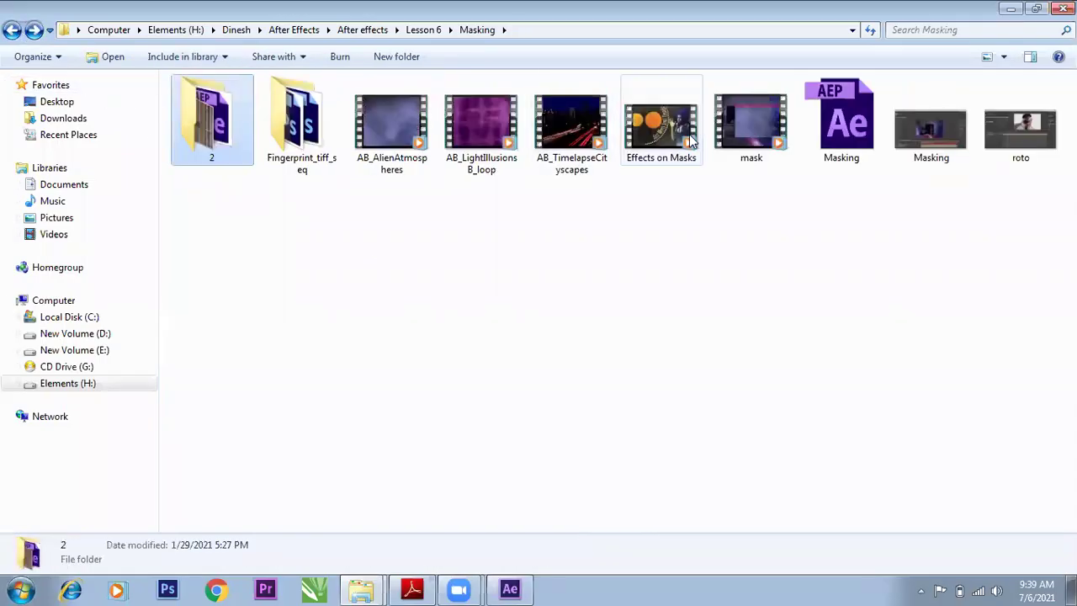
left_click(656, 131)
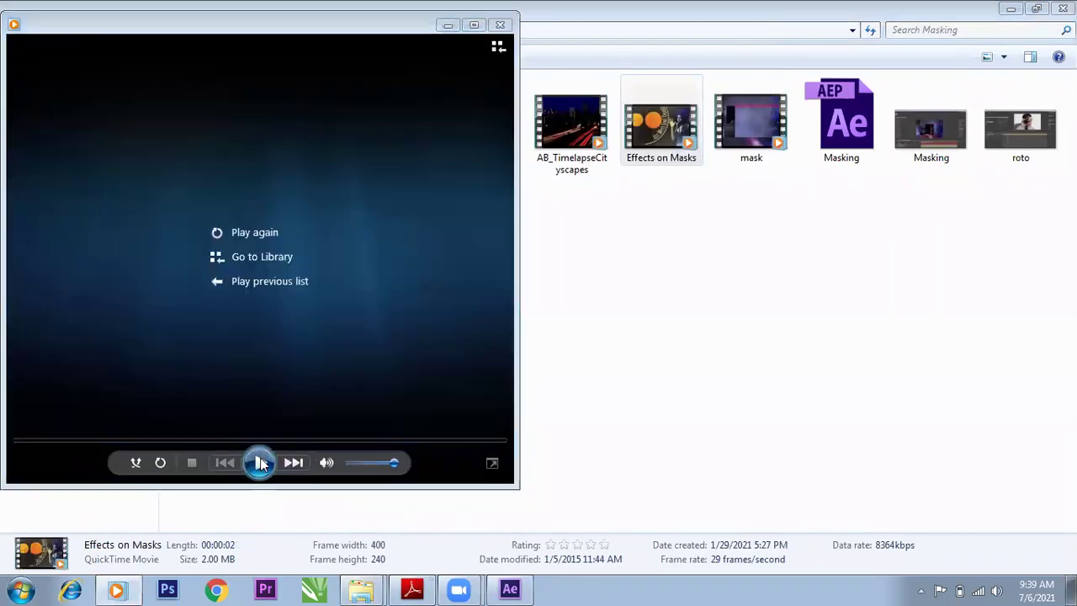
left_click(260, 463)
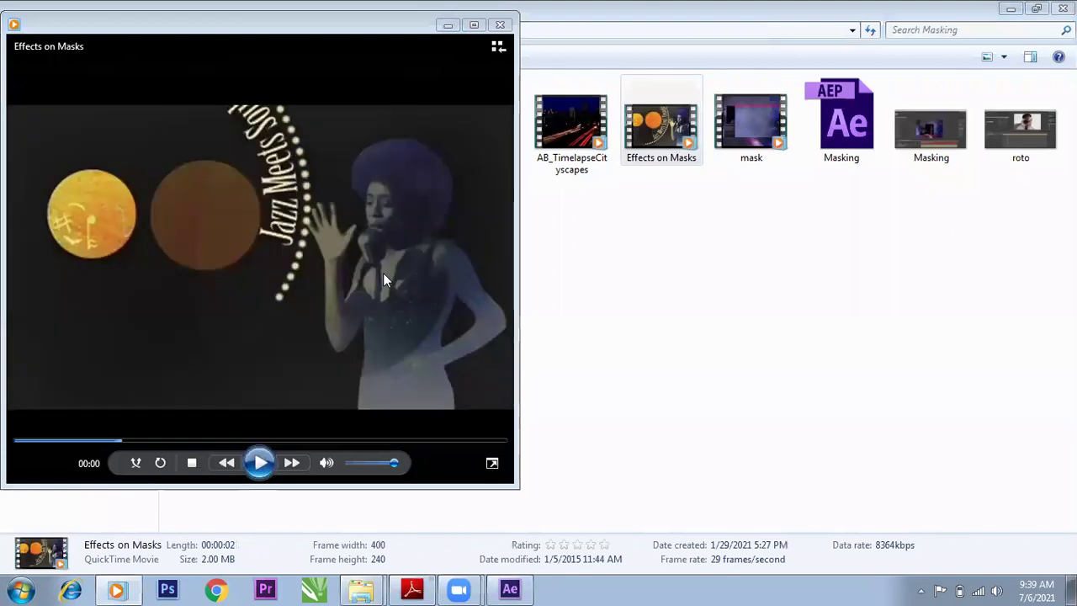
left_click(257, 462)
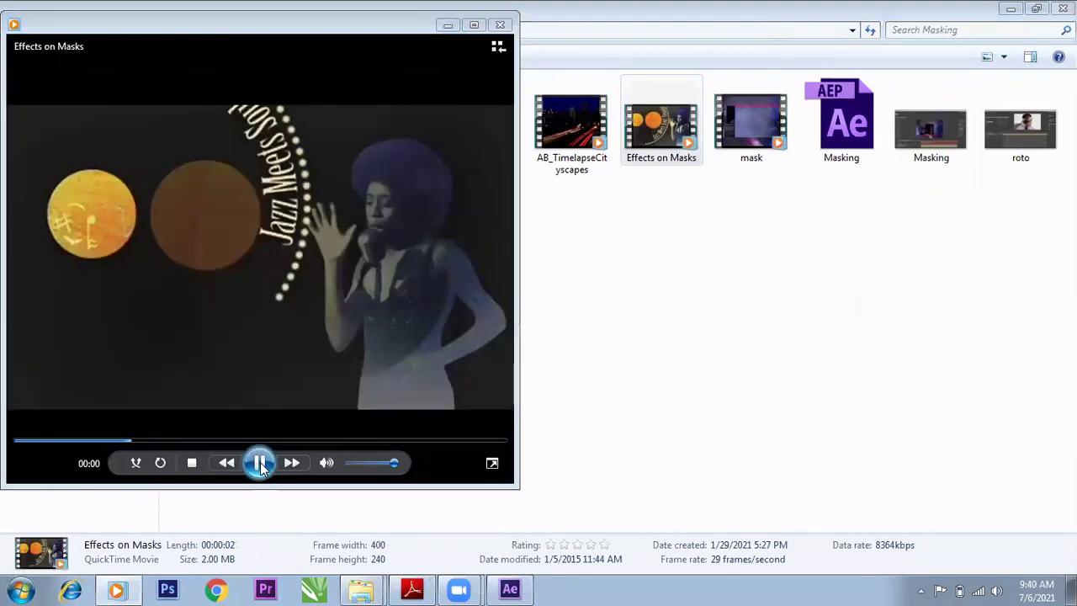
left_click(259, 462)
left_click(260, 463)
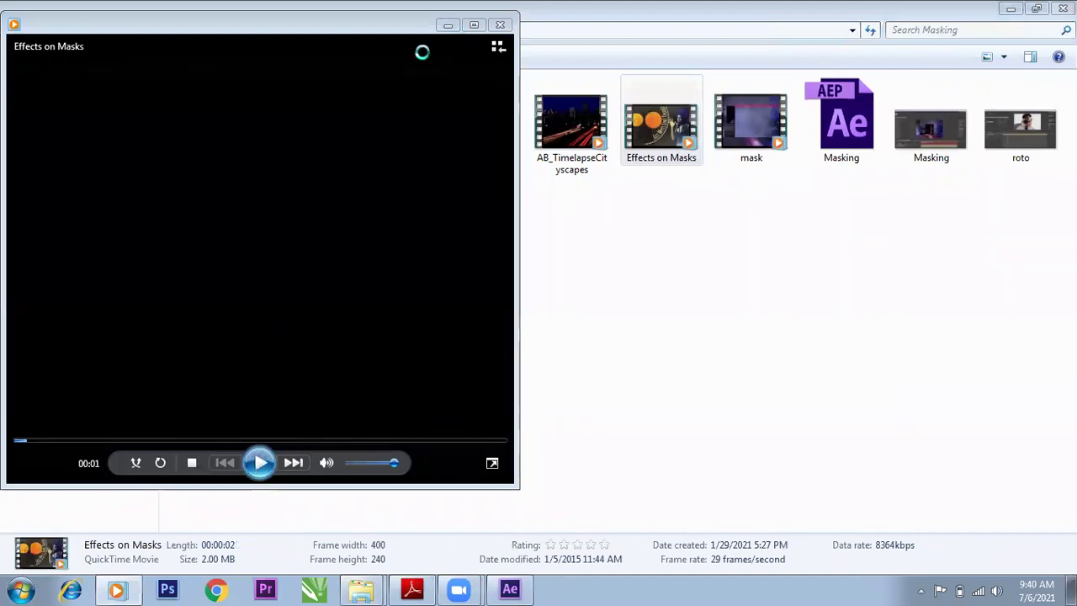
left_click(503, 327)
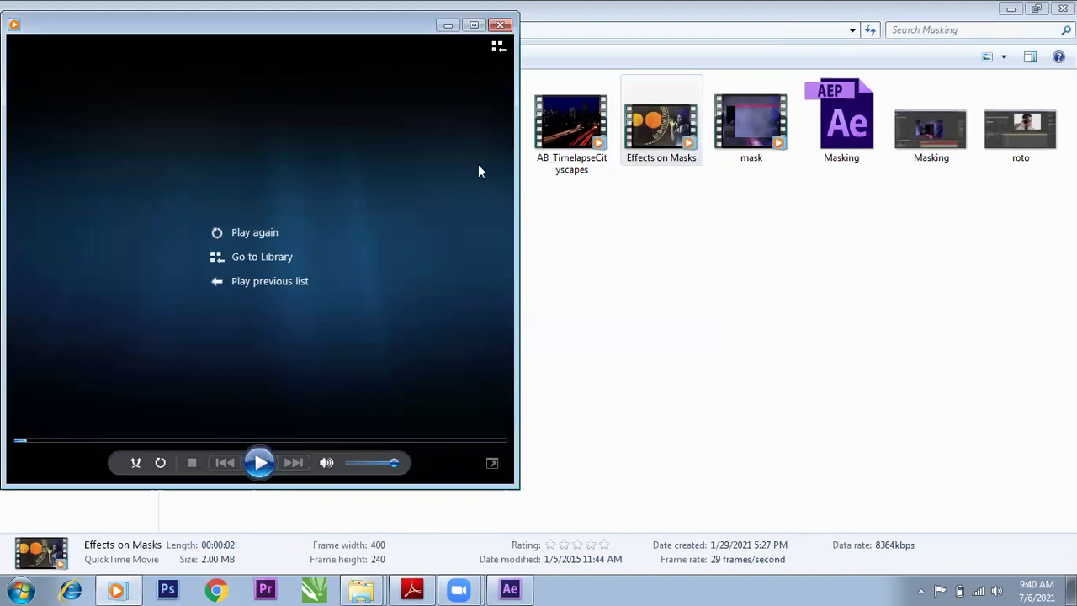
- Return to After Effects and hide the two lower copies of the image layer
left_click(507, 588)
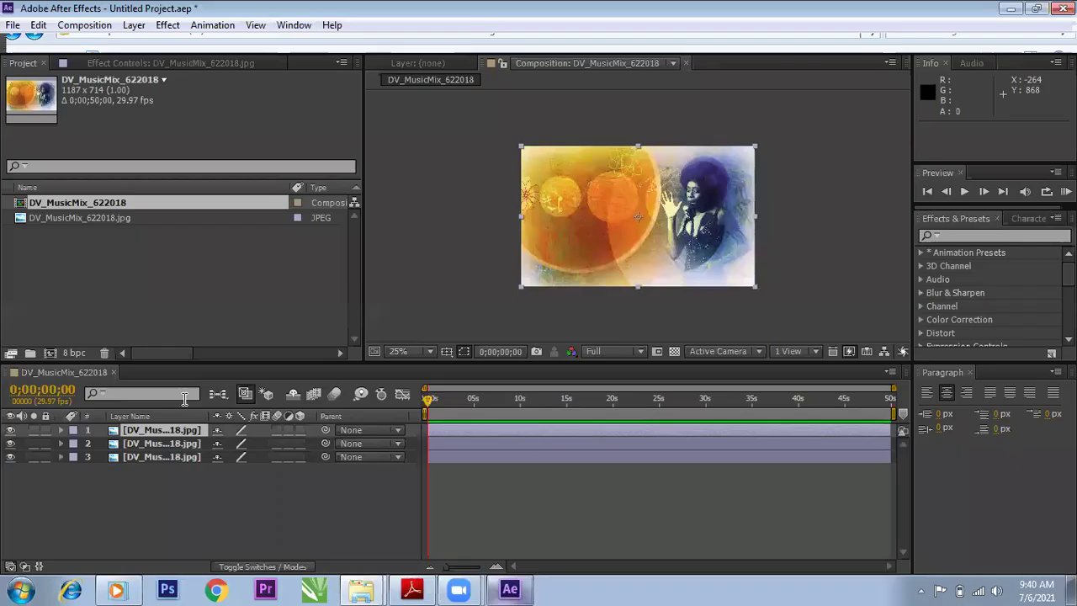
left_click(10, 457)
left_click(11, 444)
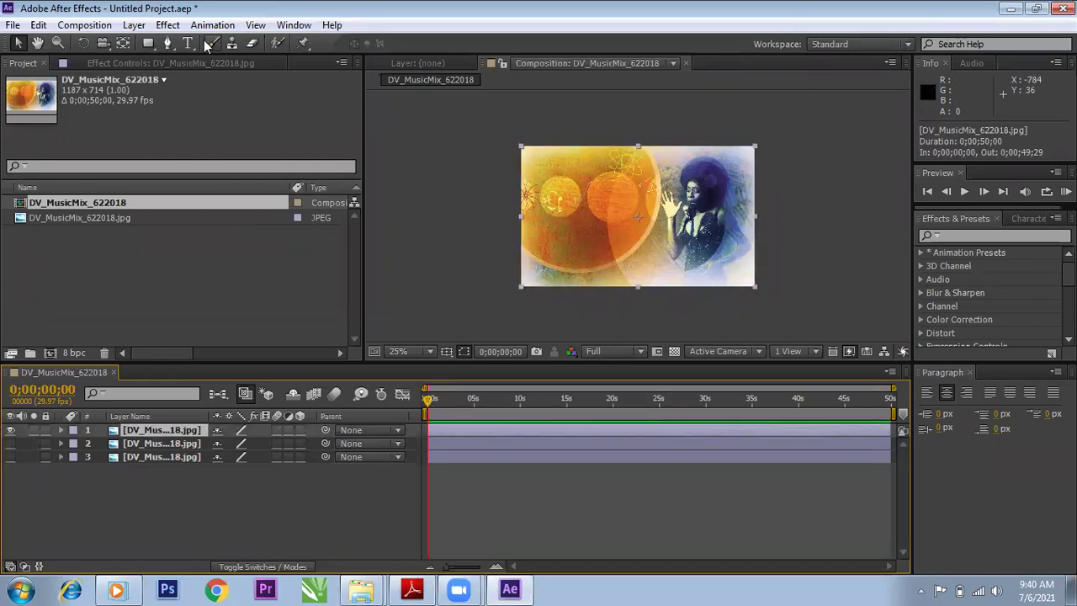
- Start a Pen mask on the top image layer, tracing from the singer's elbow up to the little finger of her raised hand
left_click(37, 42)
scroll(637, 215, "up", 3)
scroll(637, 216, "down", 2)
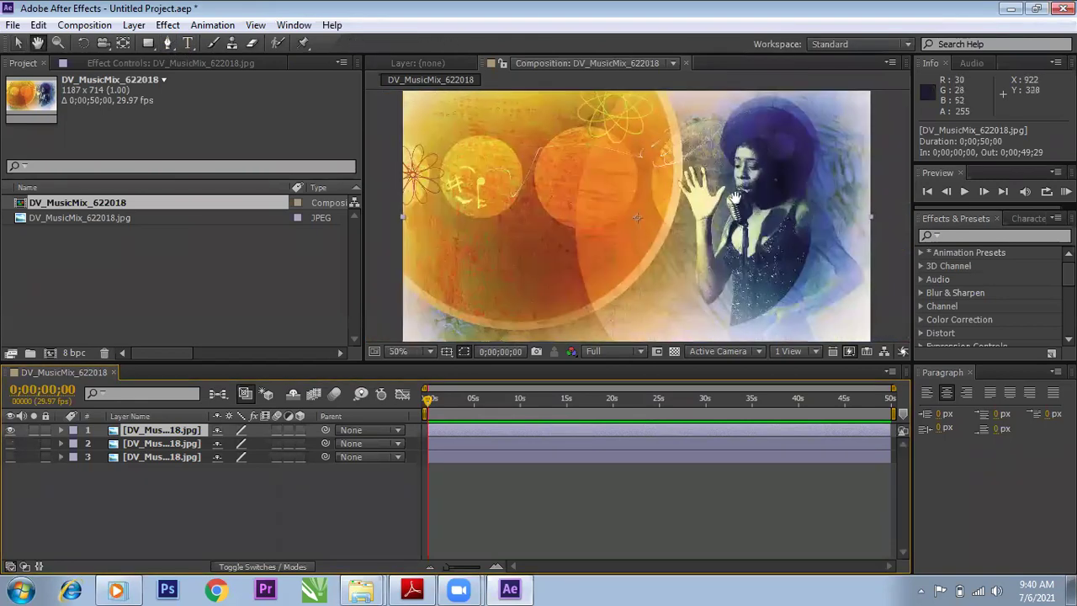
key("g")
left_click_drag(640, 254, 612, 262)
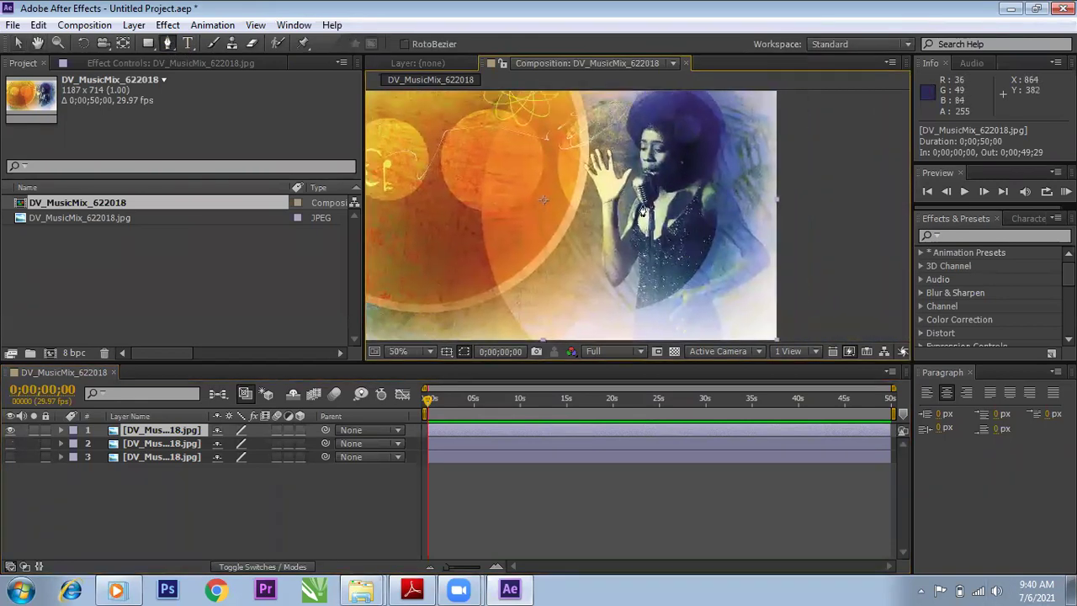
left_click(610, 280)
left_click(587, 165)
scroll(598, 147, "up", 4)
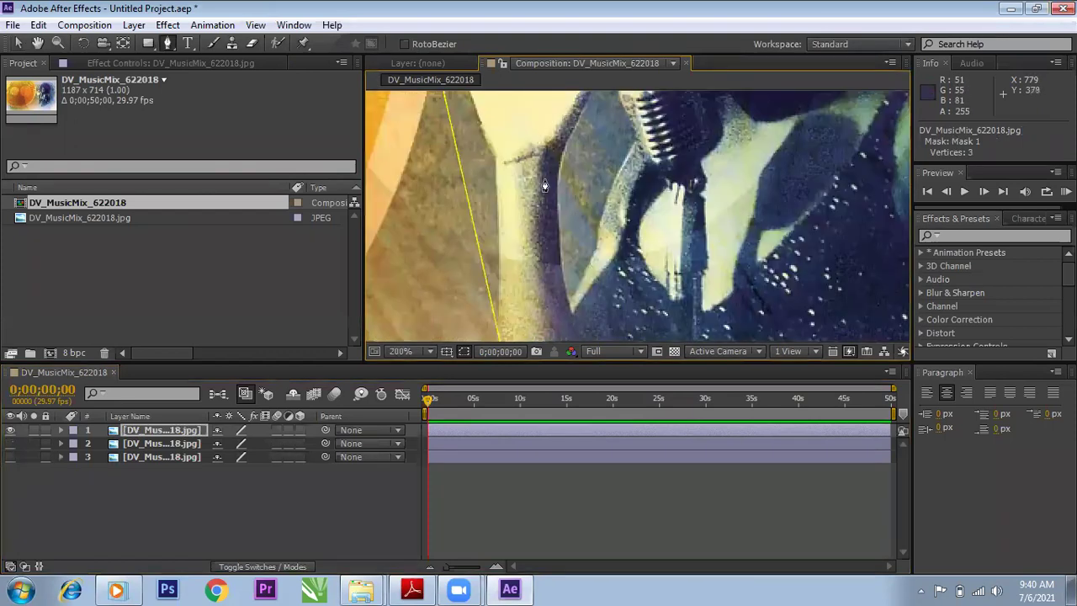
scroll(598, 147, "up", 2)
left_click(475, 176)
left_click(490, 144)
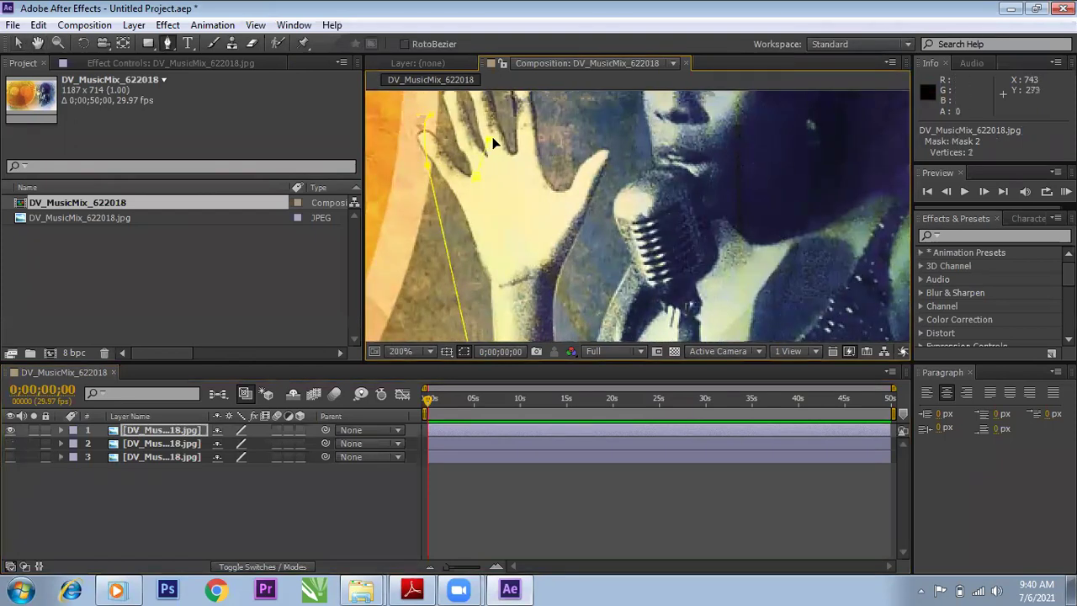
key("ctrl+z")
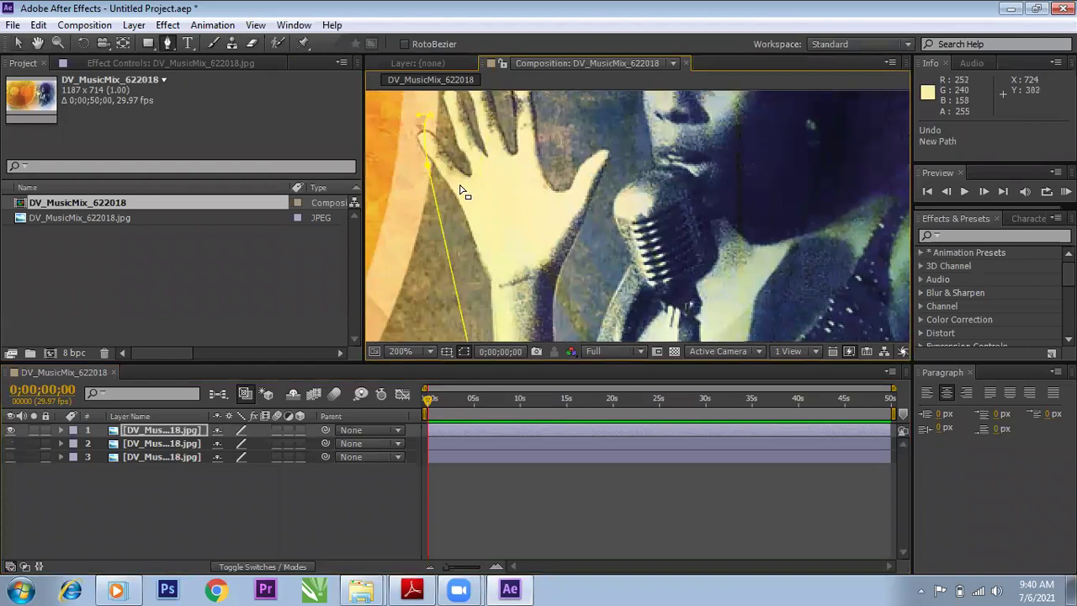
left_click(462, 173)
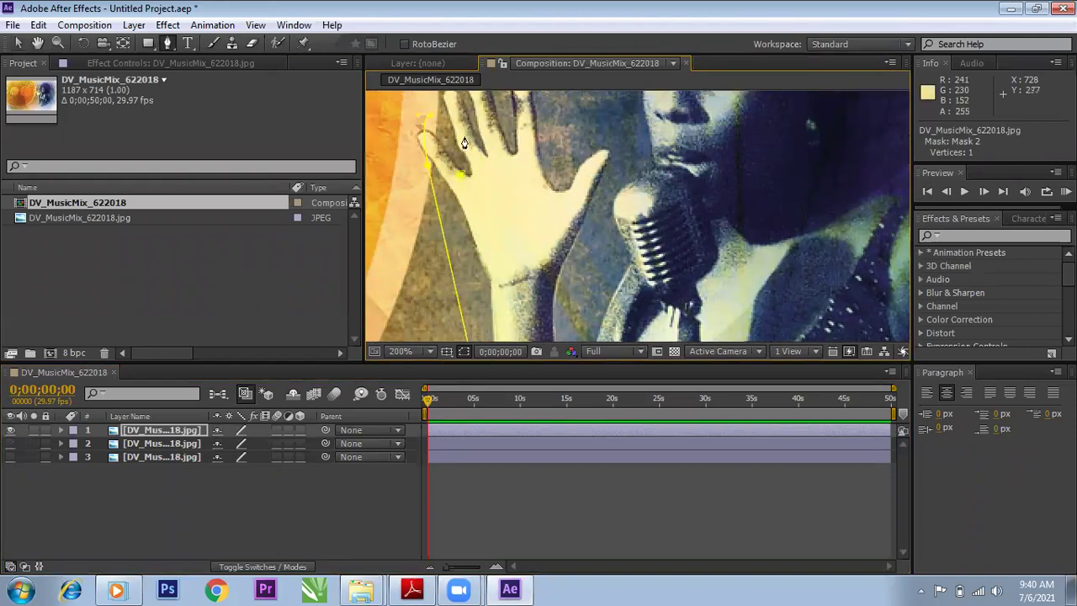
key("ctrl+z")
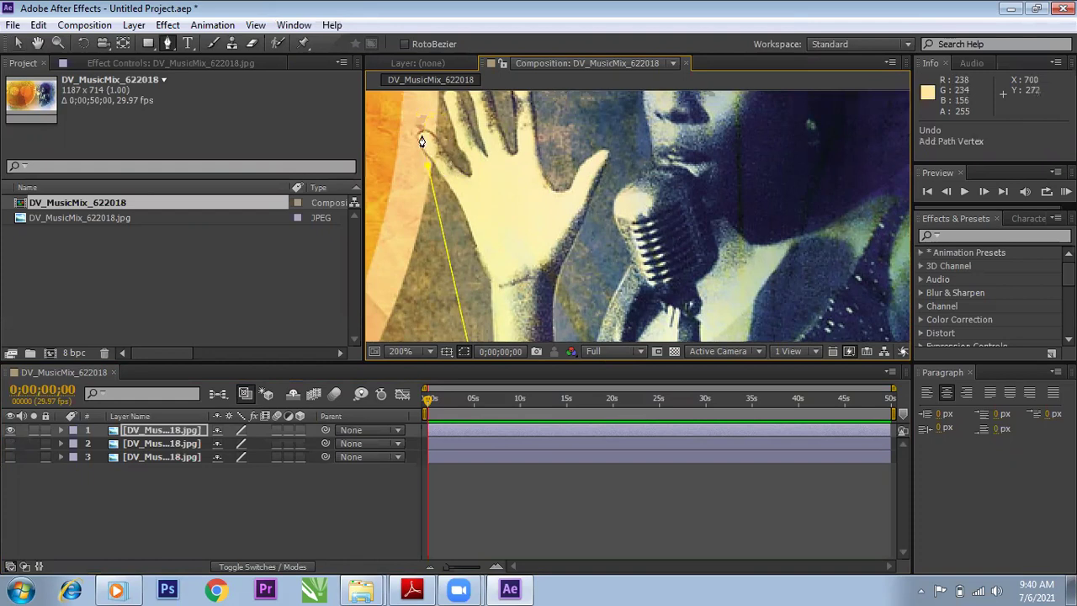
- Continue the singer's mask around each finger and the thumb and down the inner side of the raised hand
left_click(471, 174)
scroll(446, 118, "up", 2)
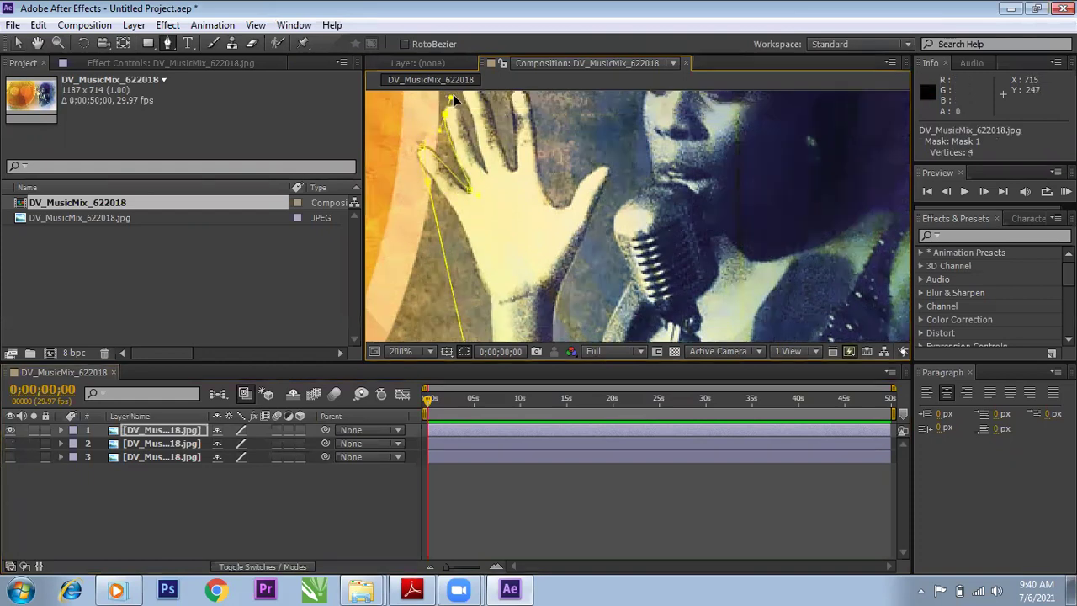
left_click(485, 201)
left_click(512, 163)
left_click(517, 140)
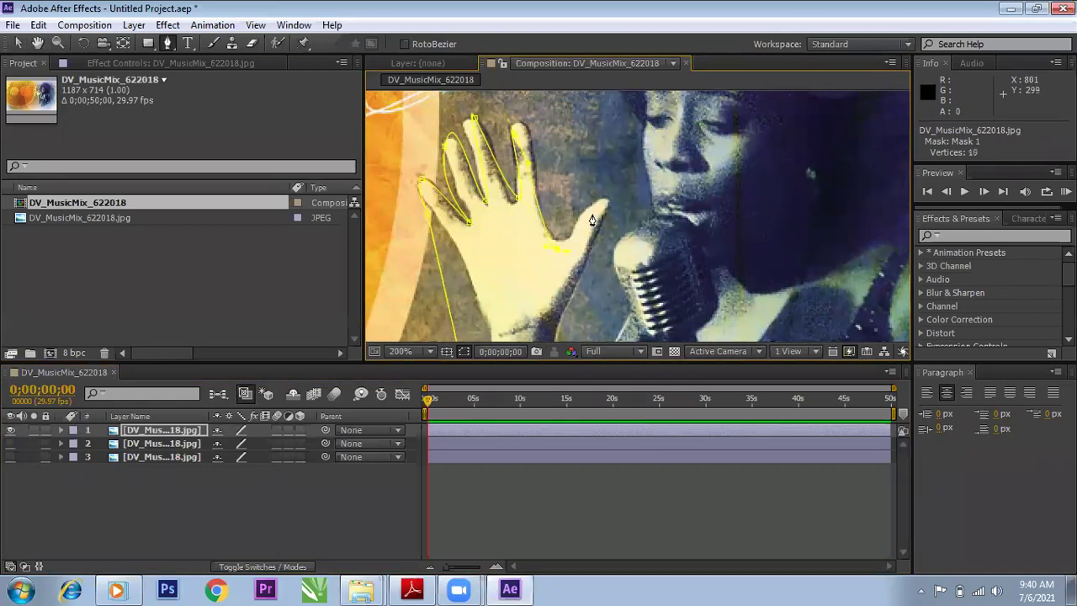
left_click(573, 290)
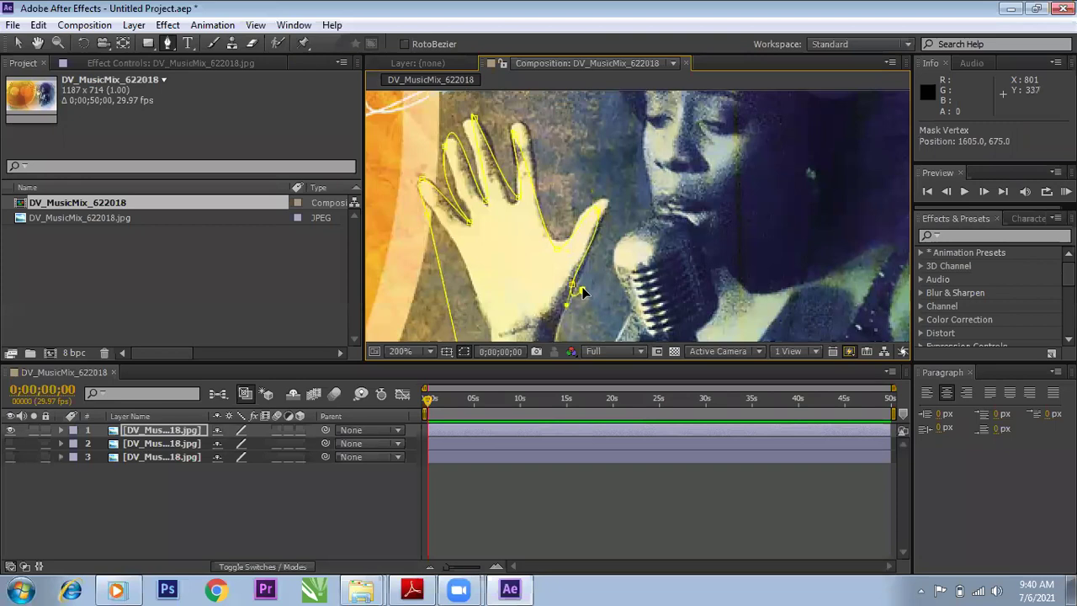
- Trace the mask down the inner forearm, around the gap beside the body, and up to the microphone
scroll(594, 304, "down", 5)
left_click(555, 229)
left_click(549, 309)
left_click(582, 270)
left_click(602, 223)
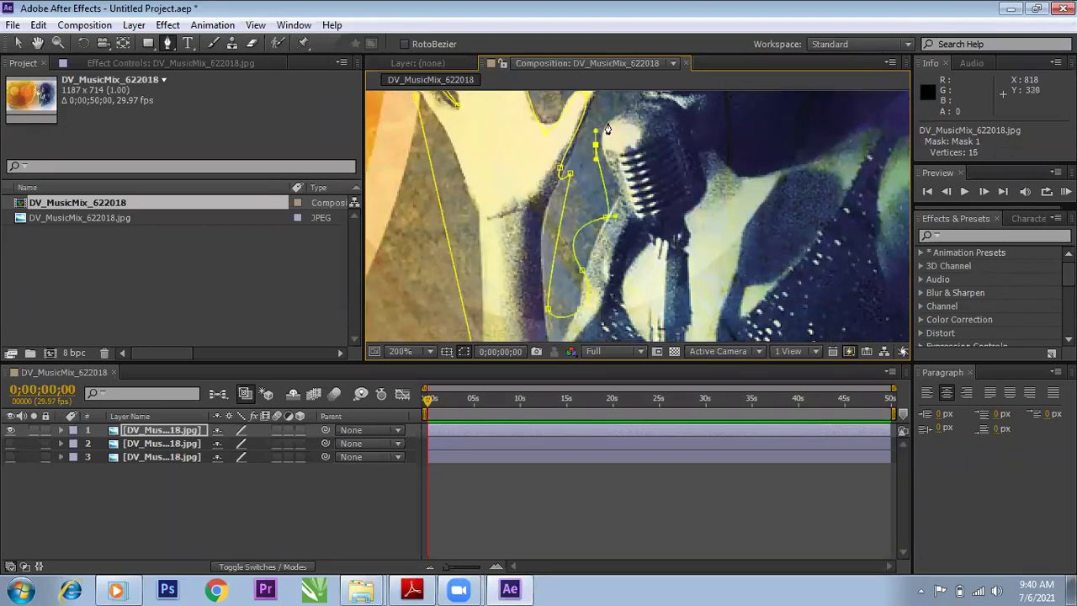
- Extend the mask past the microphone and along the singer's face to the front and crown of her hair
scroll(604, 202, "up", 5)
left_click(598, 281)
left_click(593, 205)
scroll(569, 169, "up", 8)
left_click(519, 330)
left_click_drag(522, 166, 554, 237)
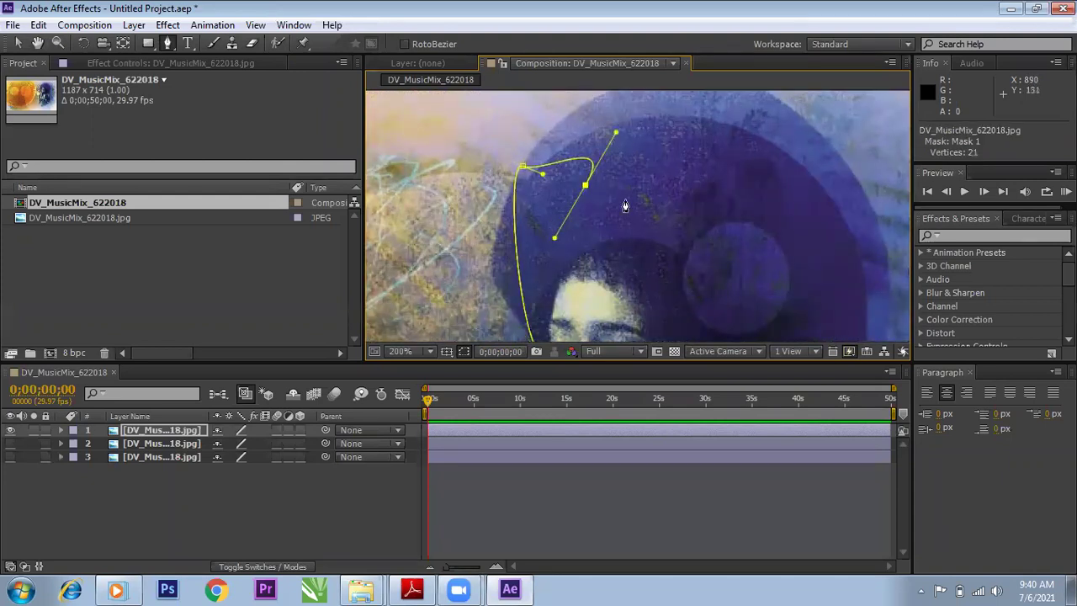
- Trace the mask down the back of the singer's hair to her shoulder
scroll(625, 205, "down", 4)
left_click(697, 282)
left_click(683, 335)
scroll(683, 335, "down", 2)
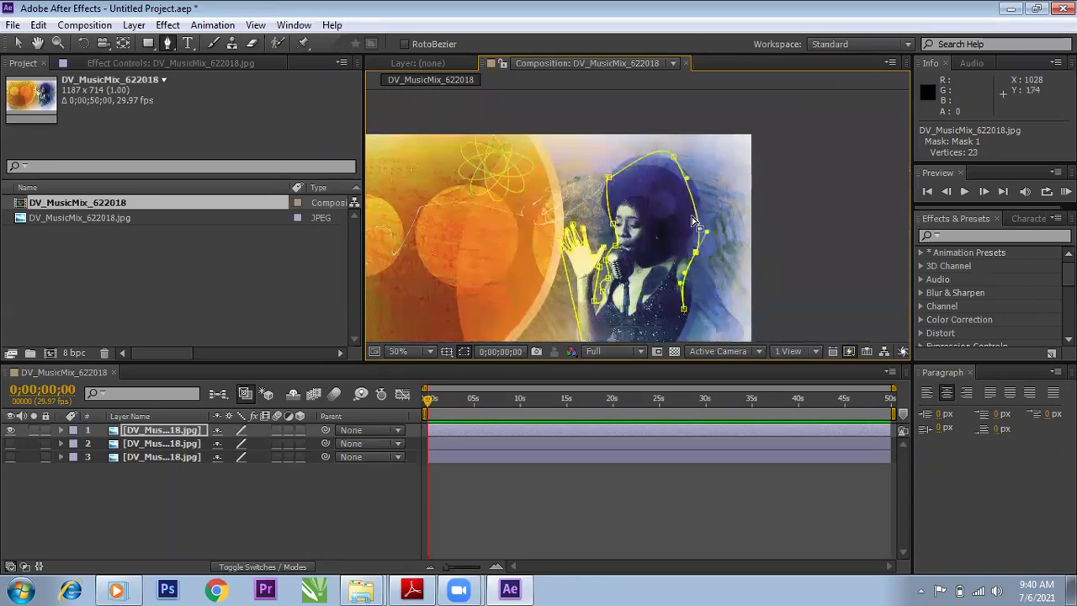
scroll(693, 222, "down", 6)
left_click(652, 240)
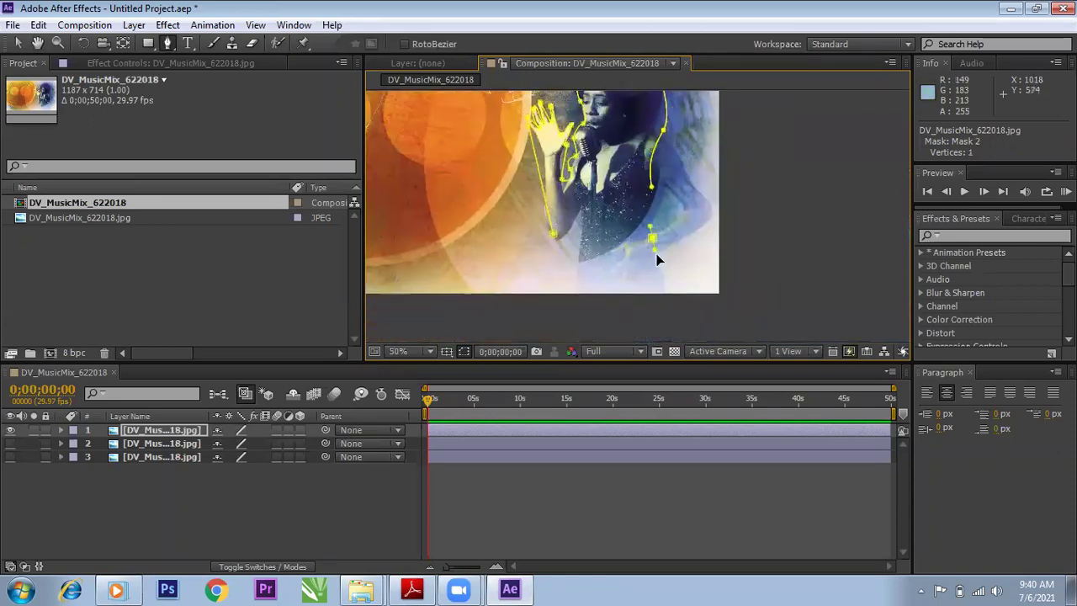
key("ctrl+z")
key("ctrl+z")
left_click_drag(653, 202, 674, 291)
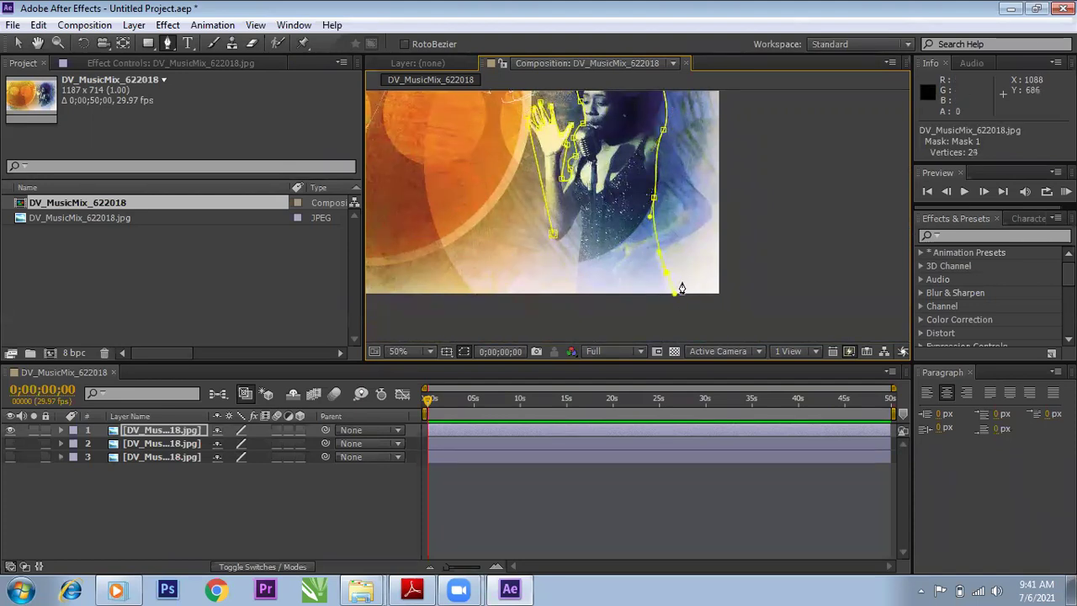
key("ctrl+z")
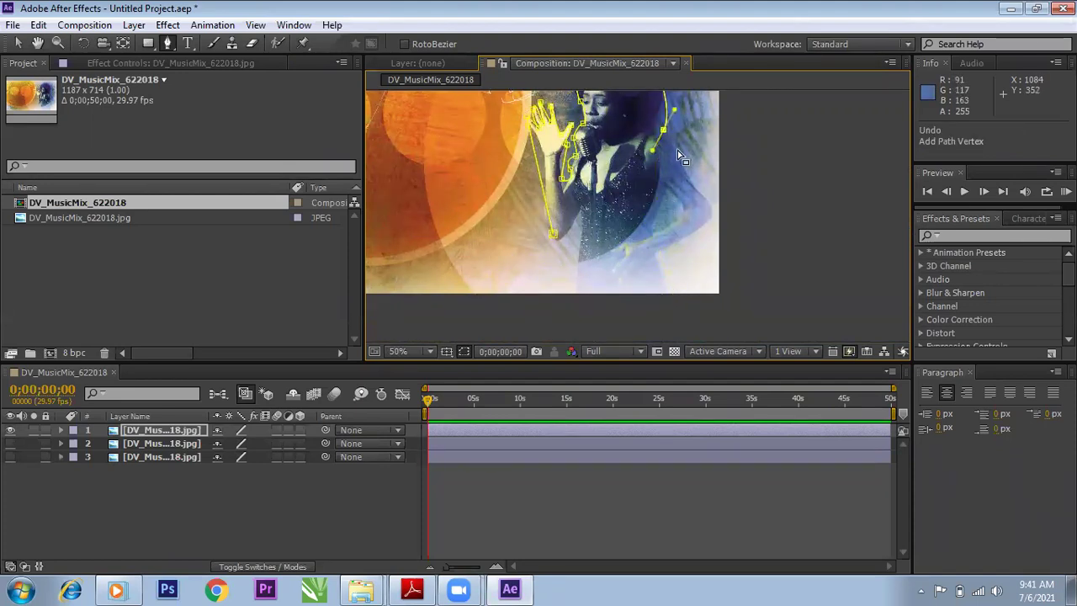
- Trace the mask around the blue area behind the singer, along the image's lower edge, and close it at her elbow
left_click(659, 261)
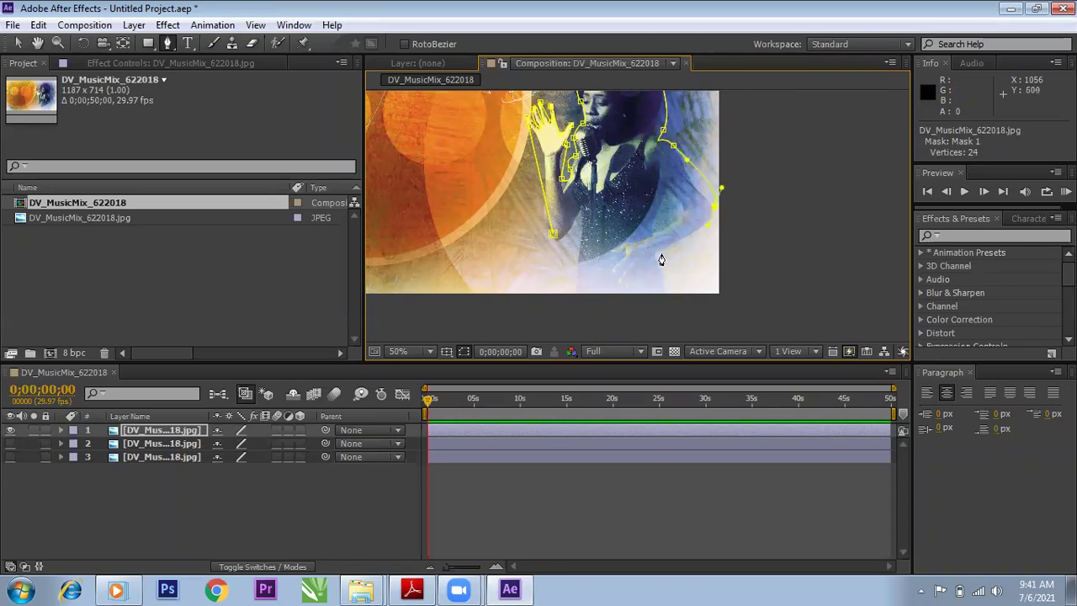
left_click(665, 295)
left_click(578, 206)
left_click(552, 235)
key("v")
key("comma")
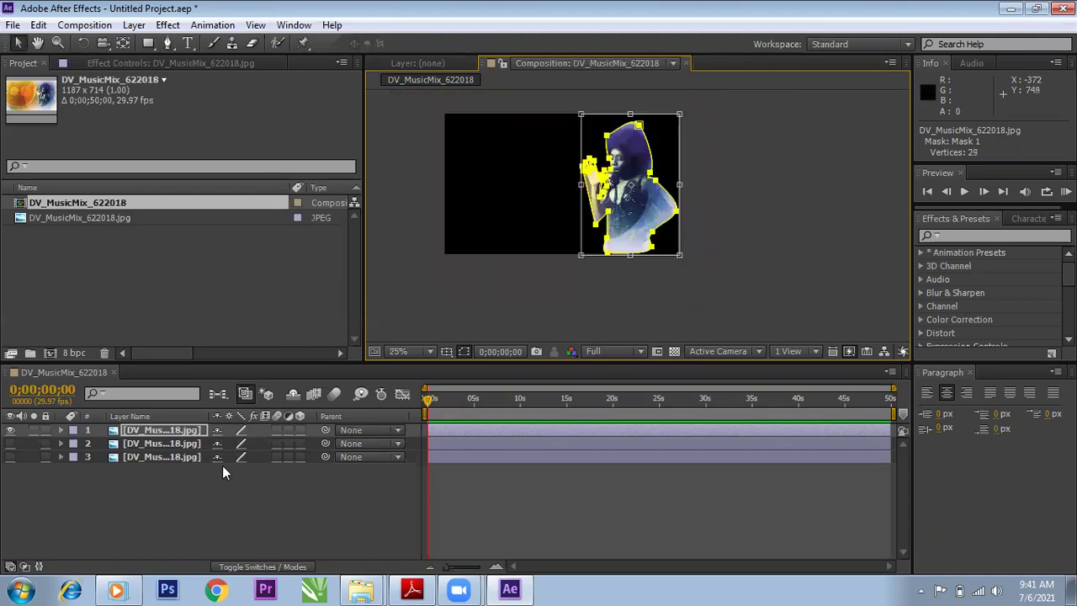
- Expand the top layer's masks and set Mask 1's mode to Subtract
left_click(202, 502)
left_click(143, 443)
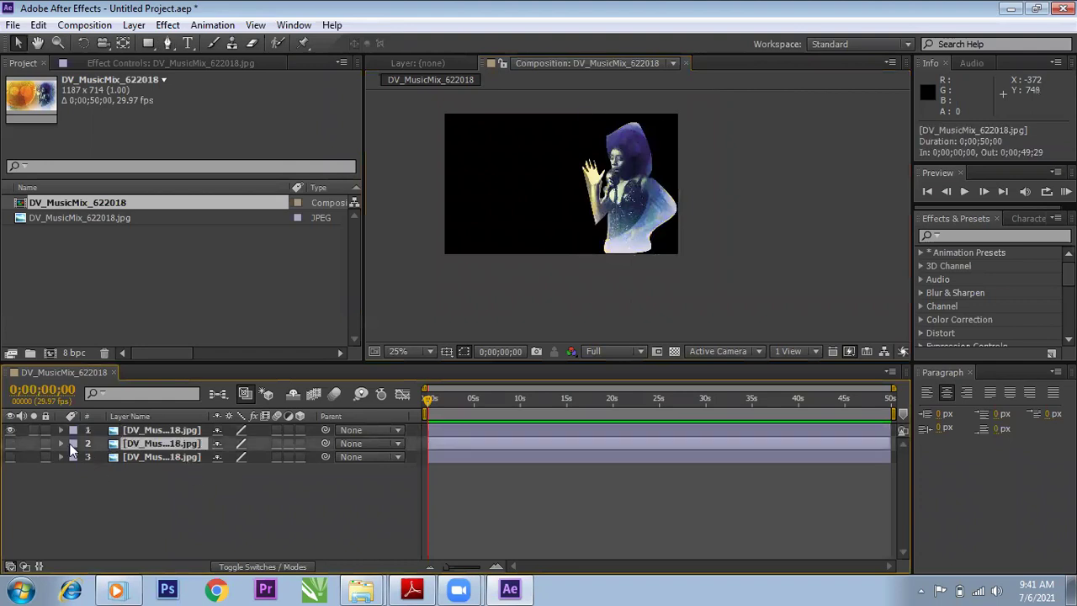
left_click(128, 430)
left_click(59, 429)
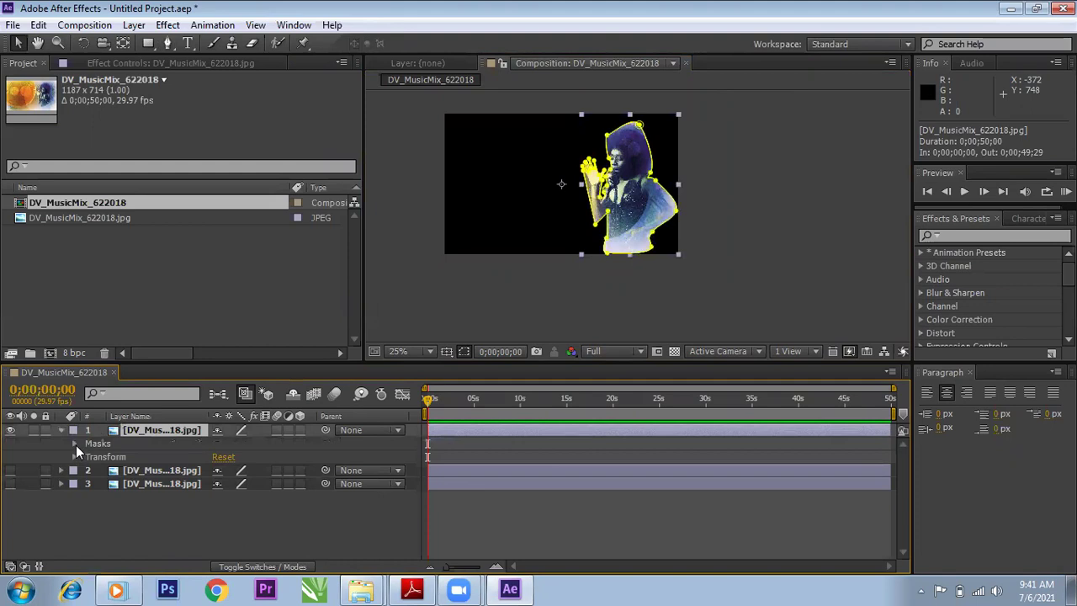
left_click(75, 444)
left_click(232, 457)
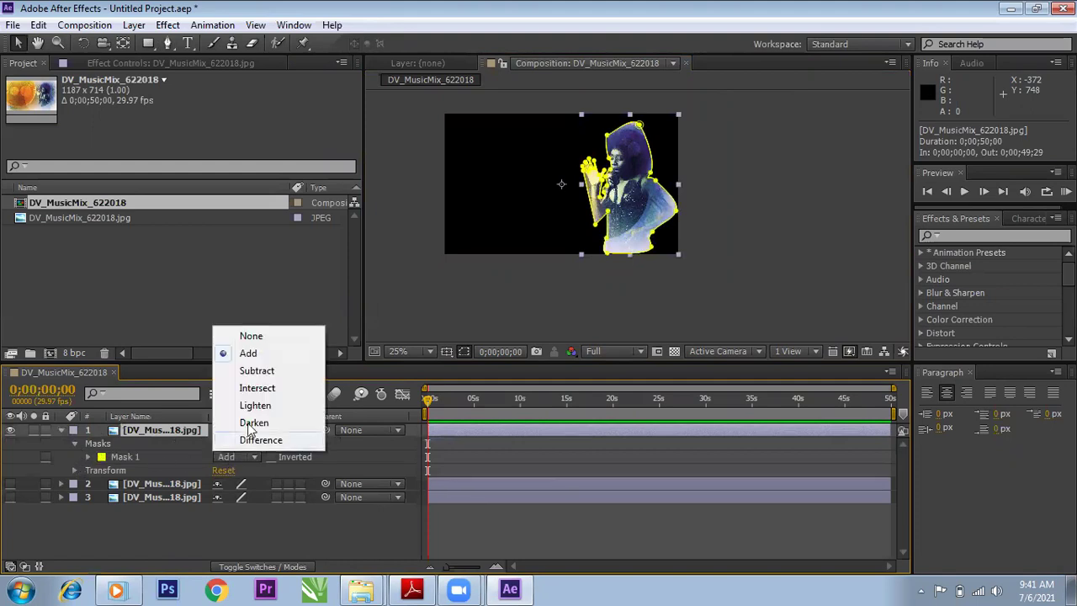
left_click(257, 371)
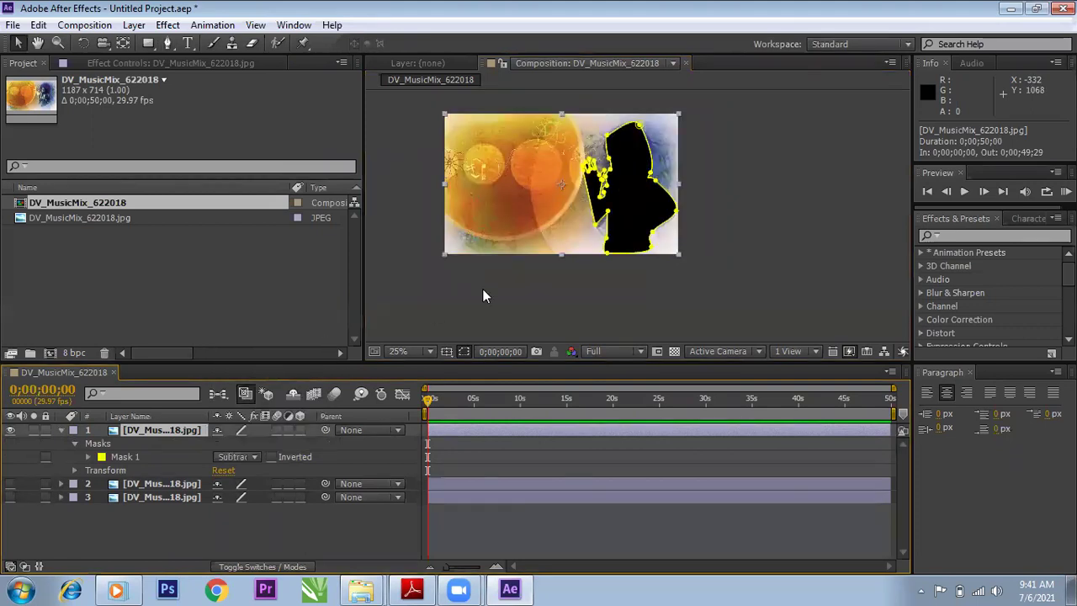
- Delete the hidden duplicate directly below the masked layer and reselect the masked layer
left_click(133, 484)
key("Delete")
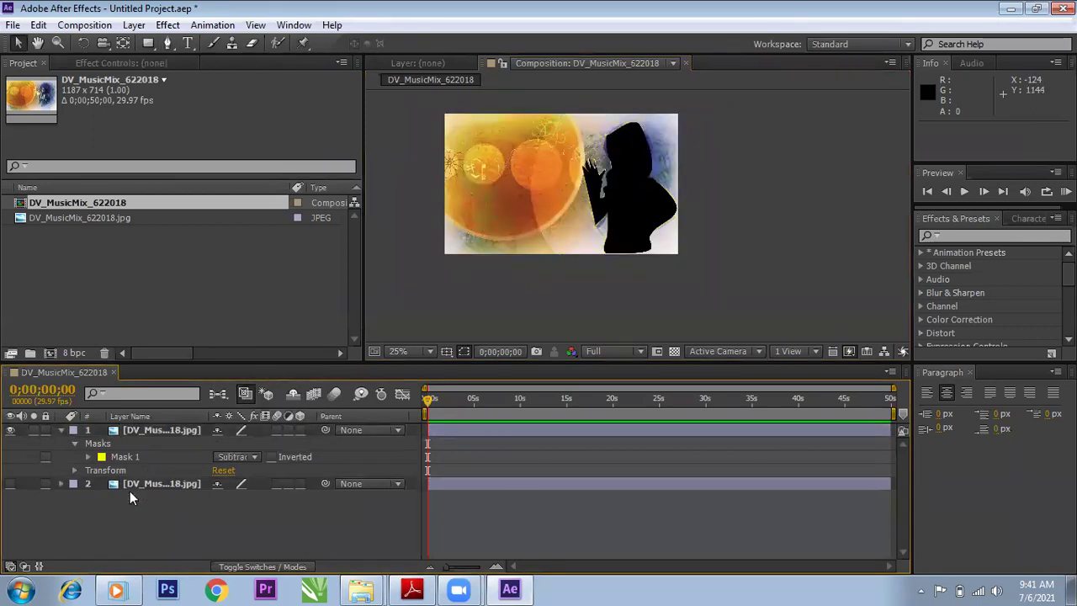
left_click(160, 429)
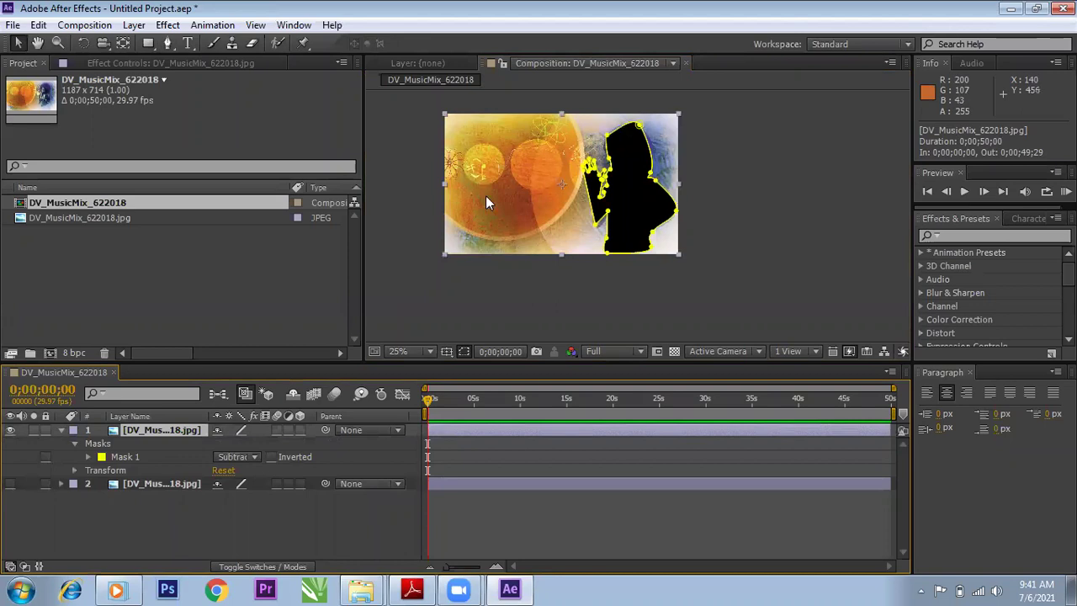
- Draw an elliptical mask about 220 by 218 px over the large orange circle and expand its mask properties
scroll(489, 181, "up", 2)
left_click_drag(489, 164, 479, 292)
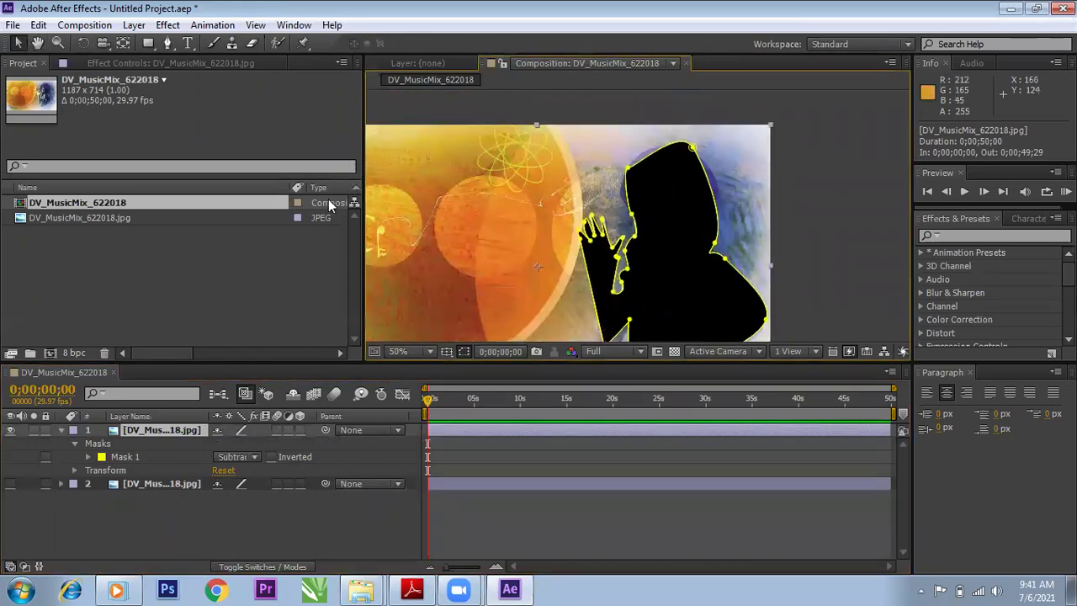
left_click_drag(150, 44, 204, 76)
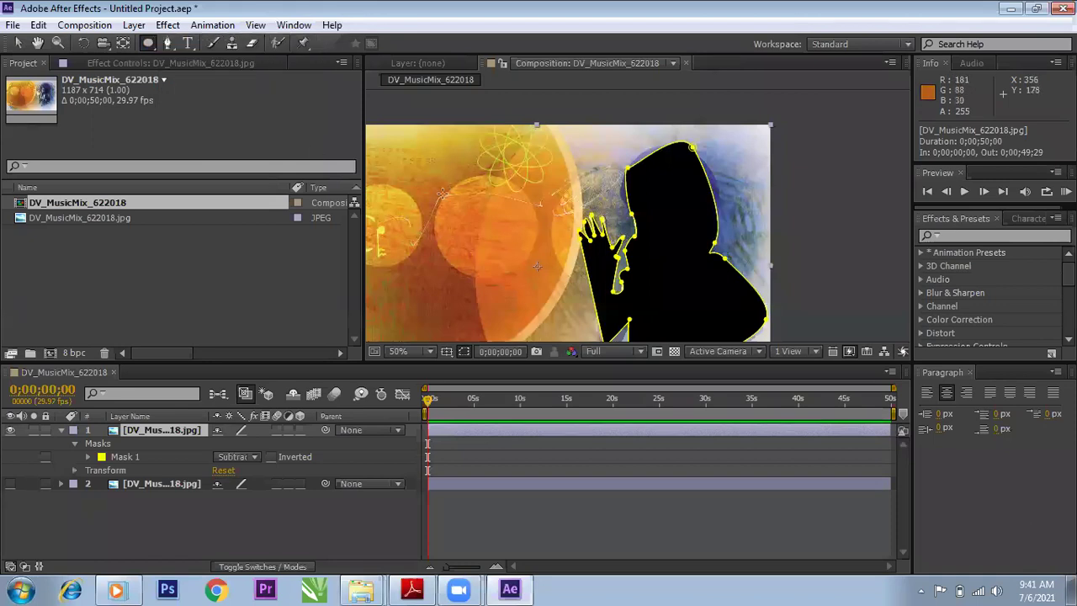
left_click_drag(438, 182, 528, 270)
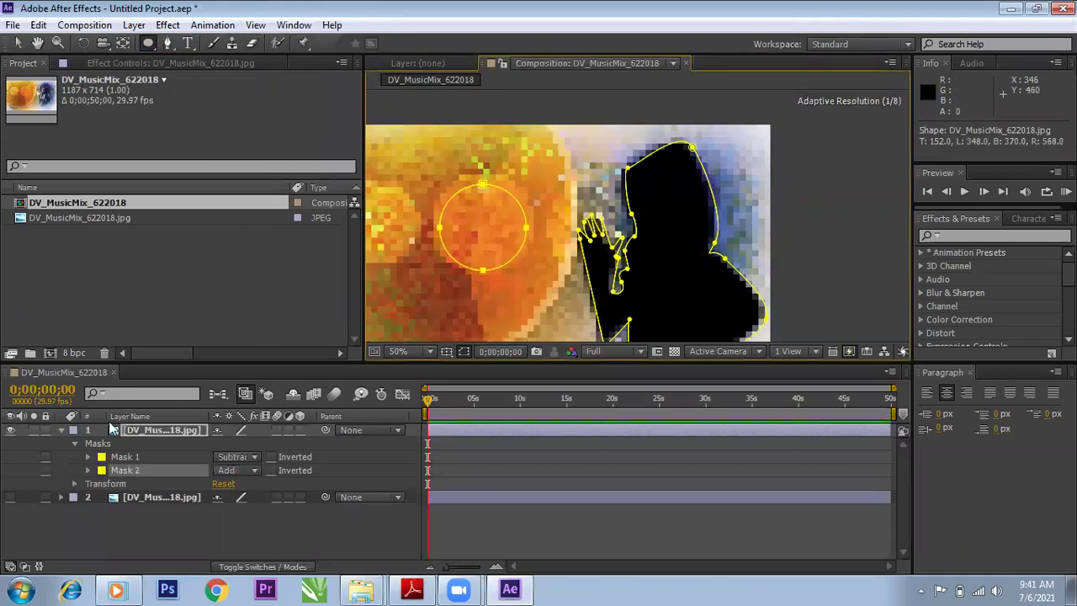
left_click(89, 470)
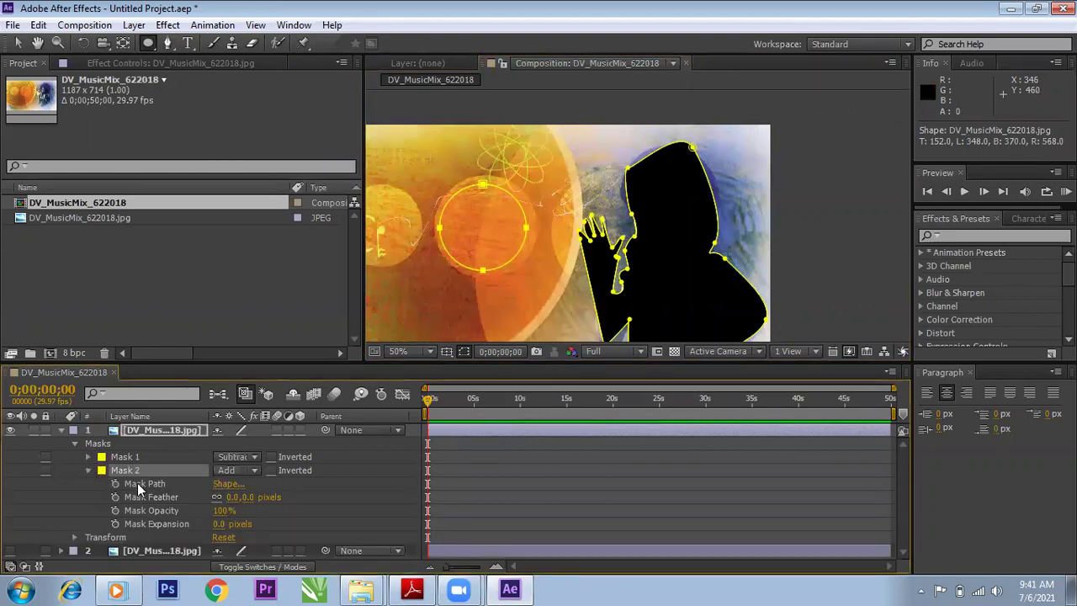
- Adjust the four points of Mask 2 so its outline fits the edge of the large orange circle
left_click(18, 44)
left_click_drag(487, 185, 487, 174)
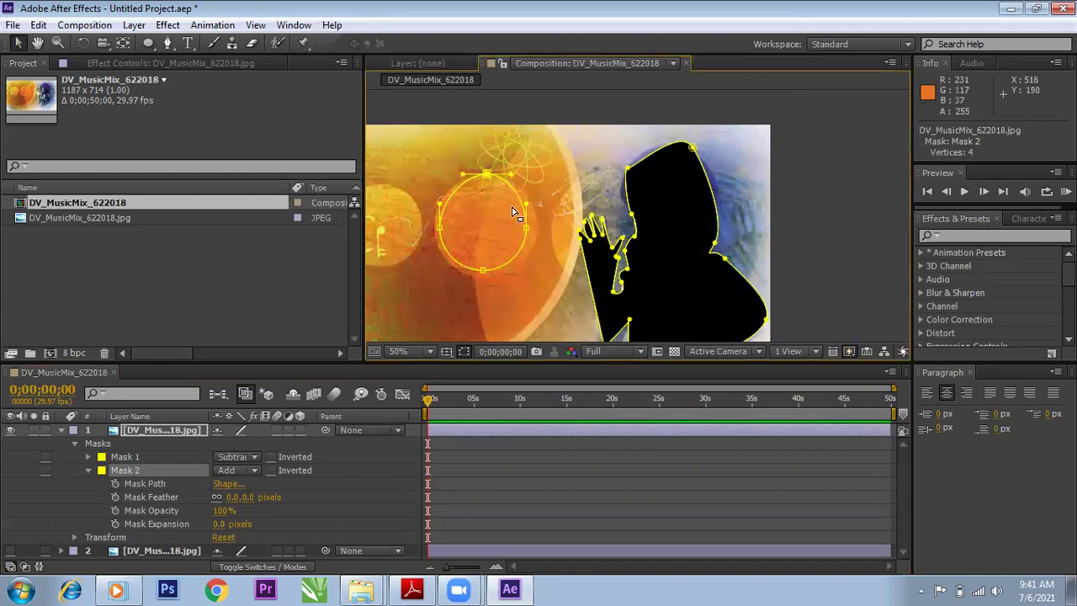
left_click_drag(525, 205, 535, 228)
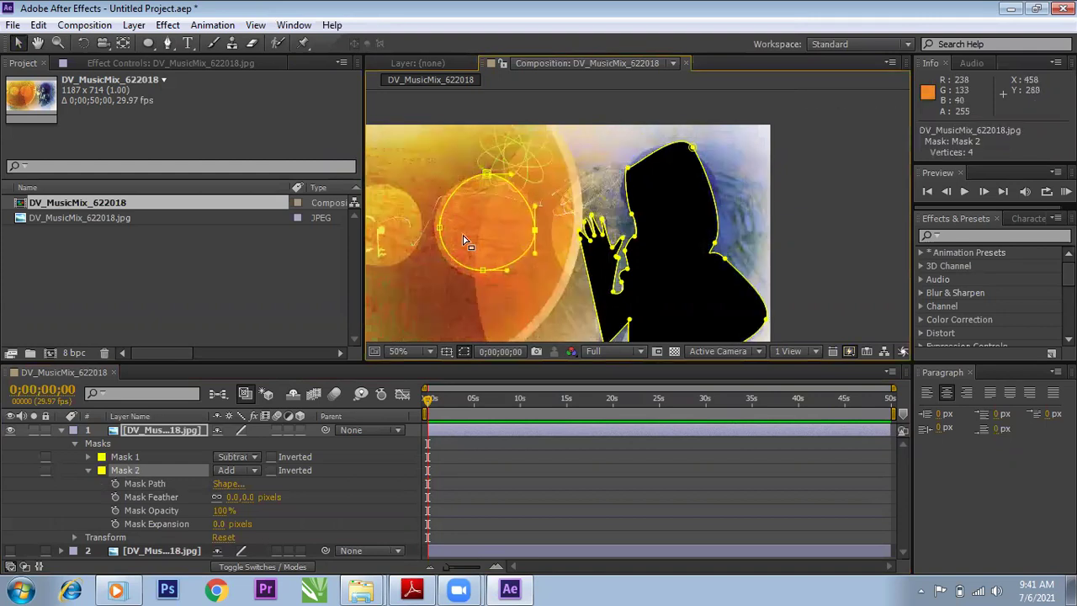
left_click_drag(438, 224, 435, 227)
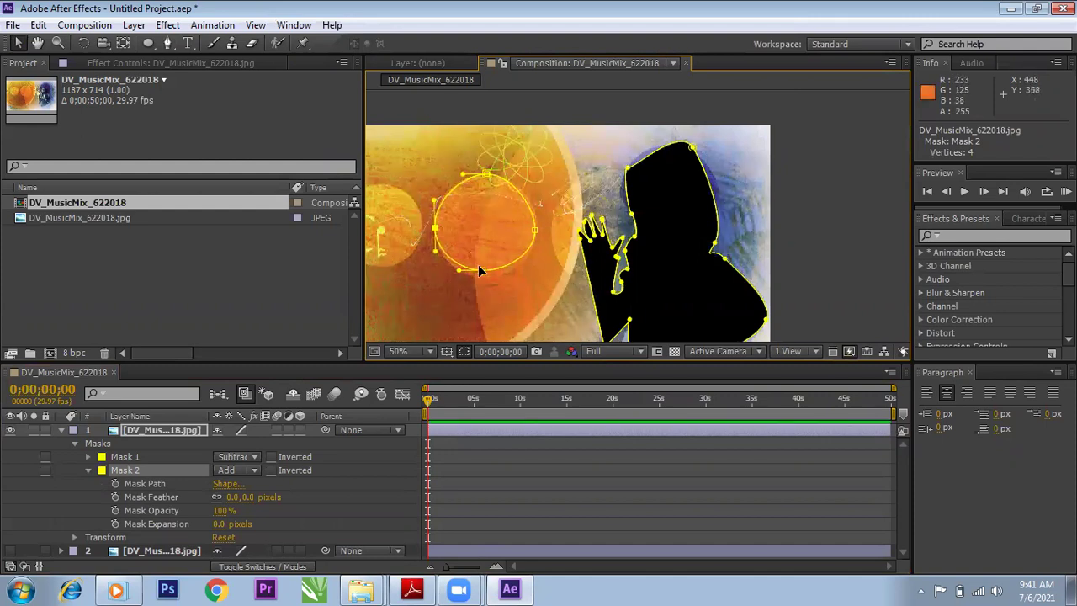
left_click_drag(479, 272, 548, 262)
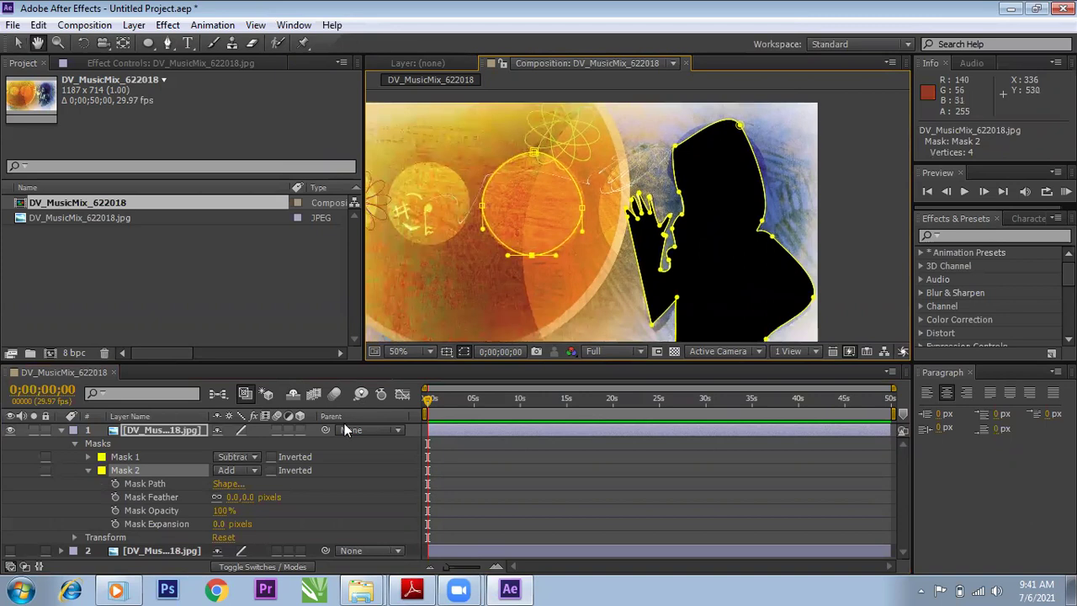
- Set Mask 2's mode to Subtract and refine the right-hand point of its outline
left_click(248, 470)
left_click(259, 384)
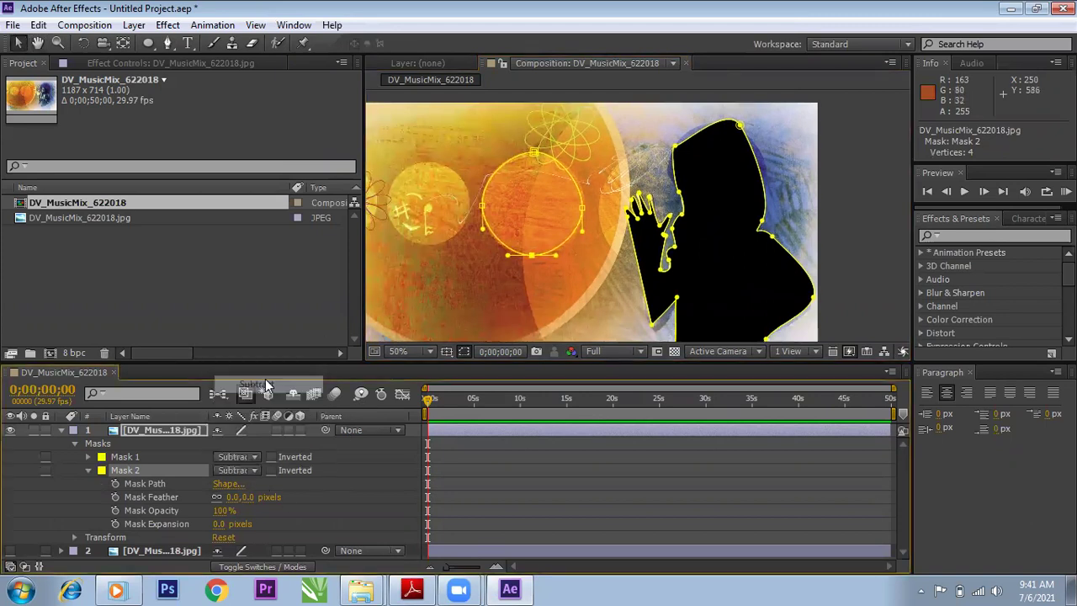
left_click_drag(581, 211, 586, 202)
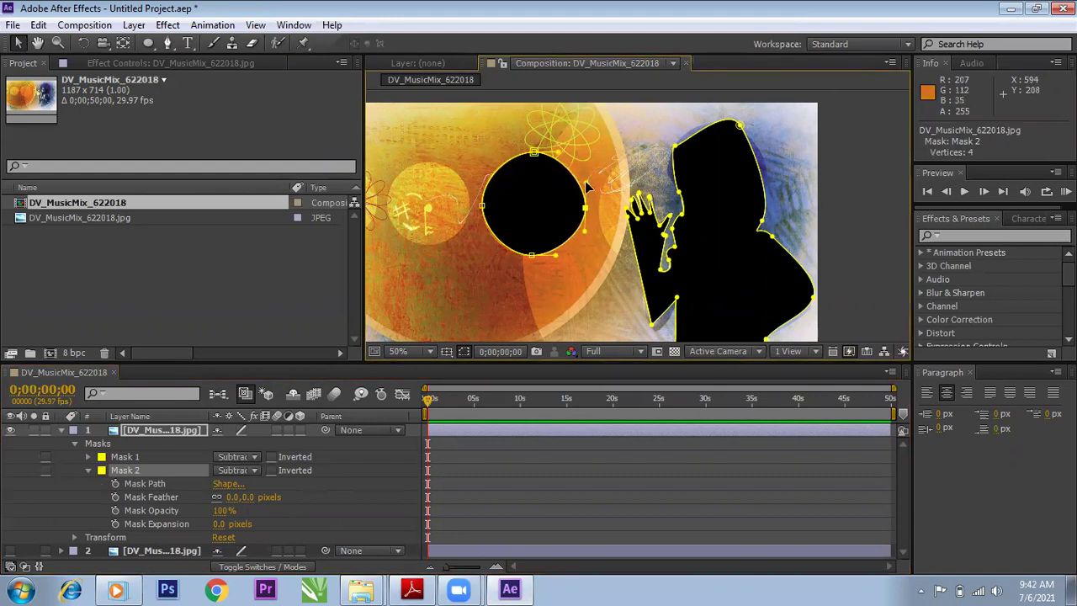
- Draw an elliptical mask about 194 by 192 px over the smaller yellow circle
left_click(148, 43)
left_click_drag(397, 172, 468, 241)
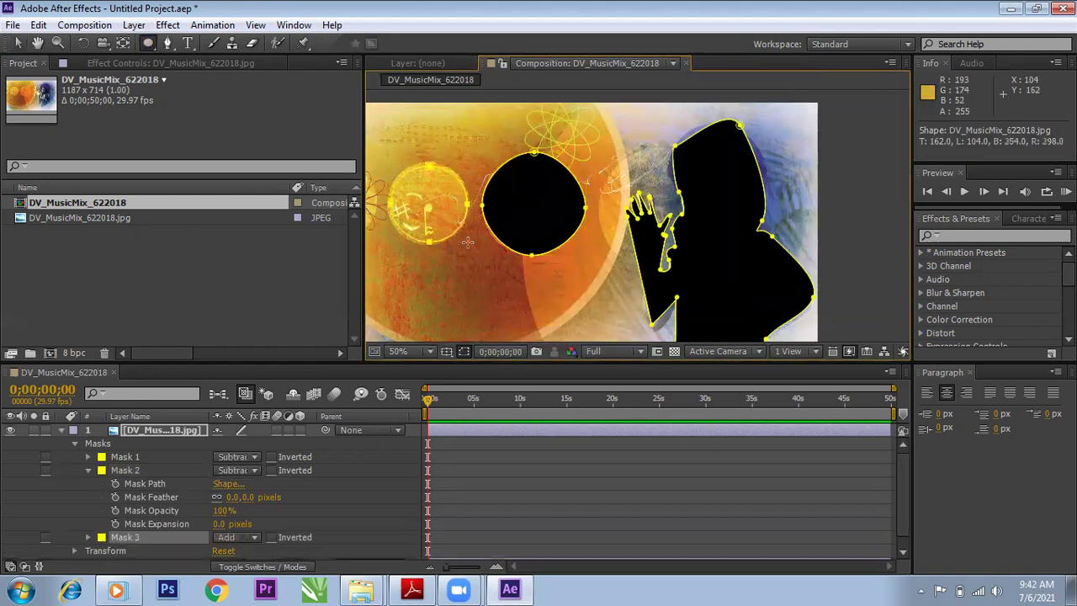
- Set Mask 3's mode to Subtract and try the Inverted option on all three masks
left_click(241, 536)
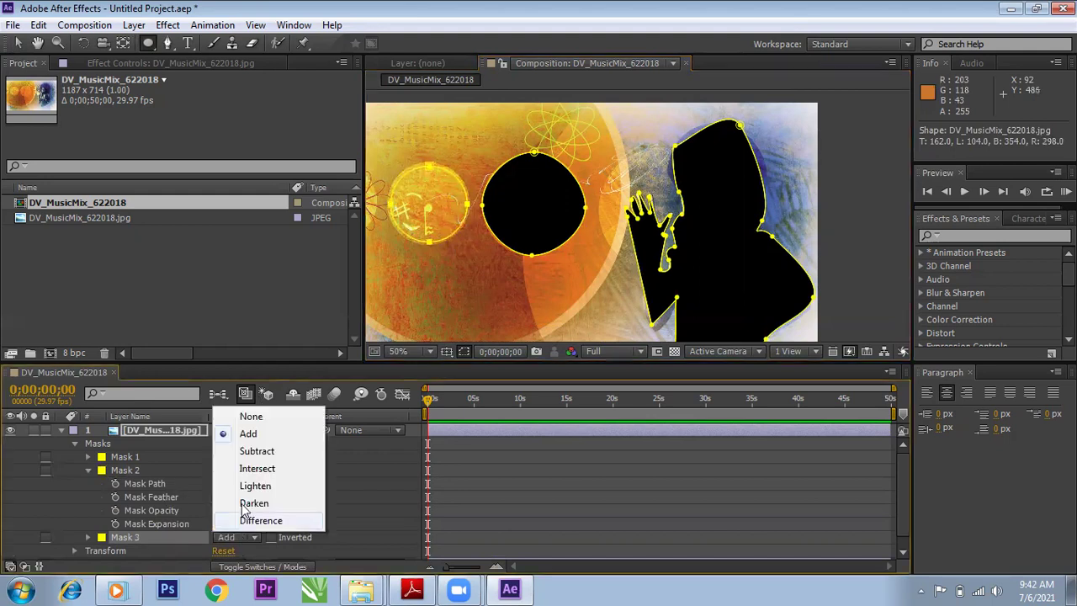
left_click(265, 451)
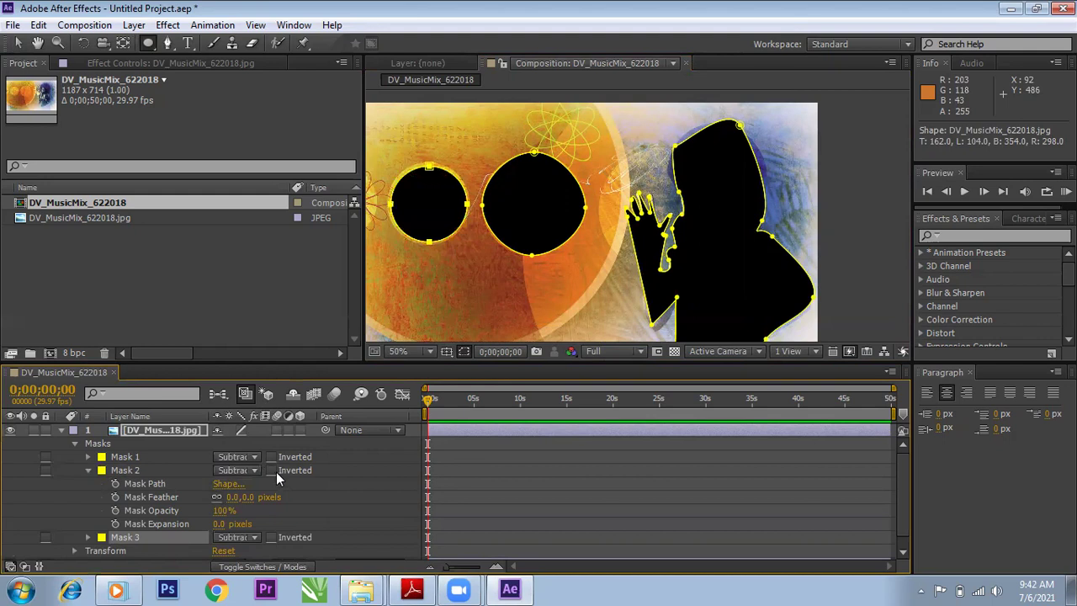
left_click(271, 470)
left_click(271, 457)
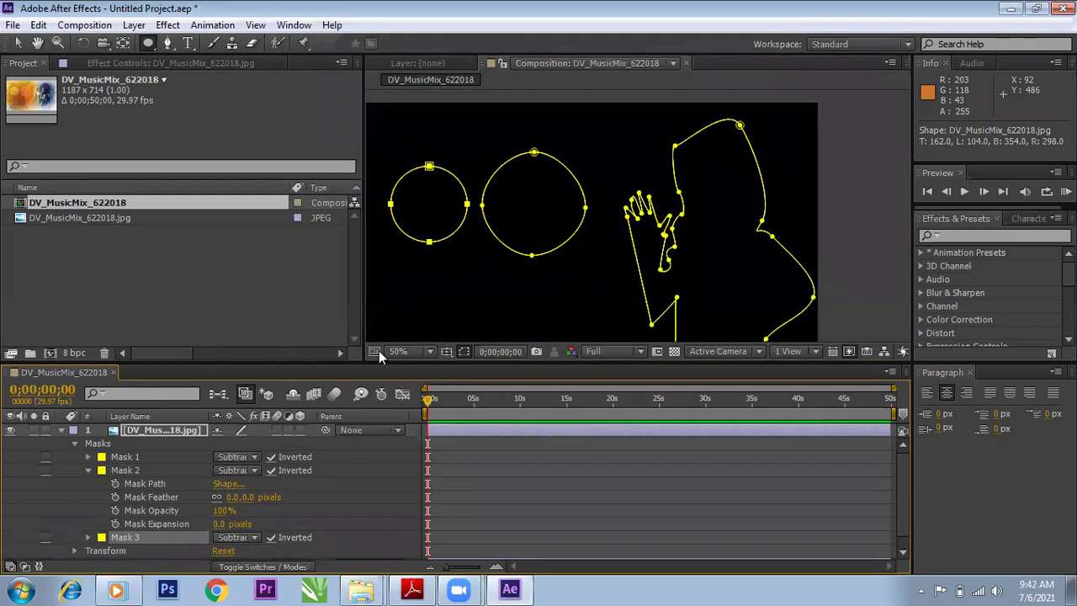
key("comma")
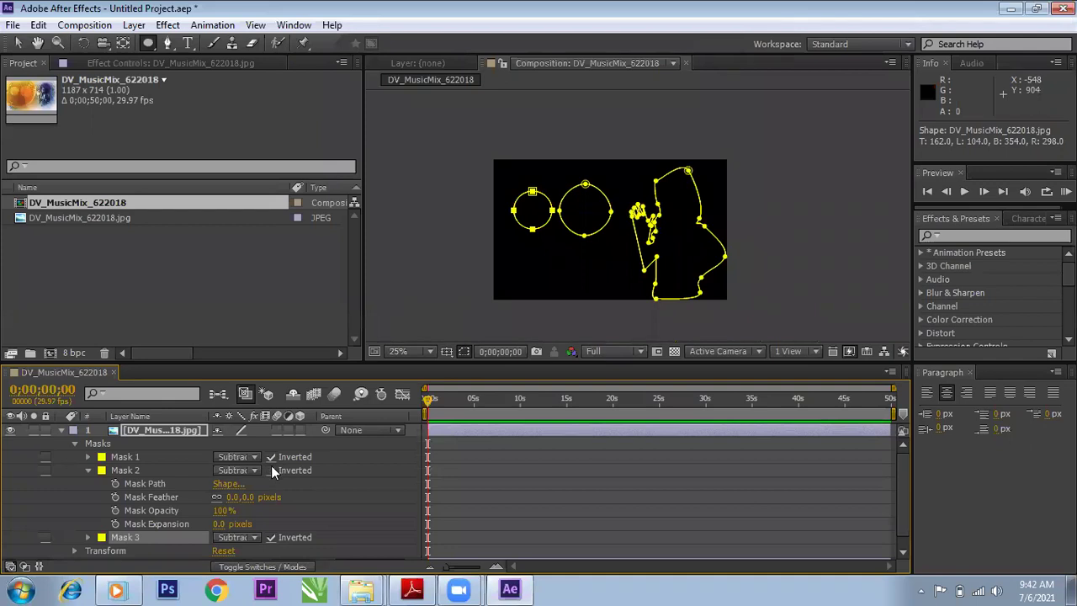
left_click(270, 457)
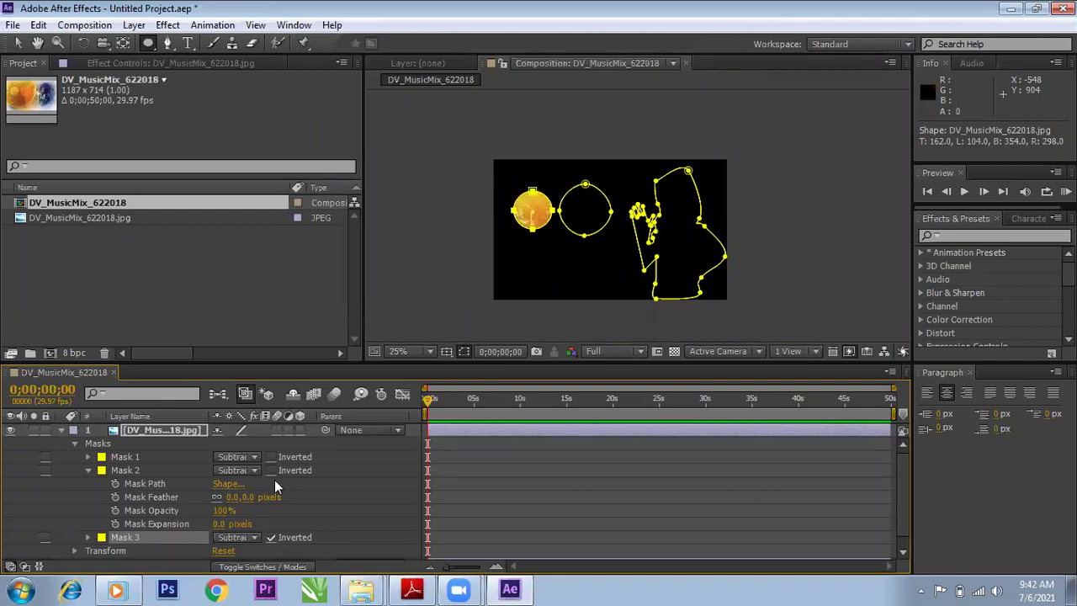
left_click(271, 537)
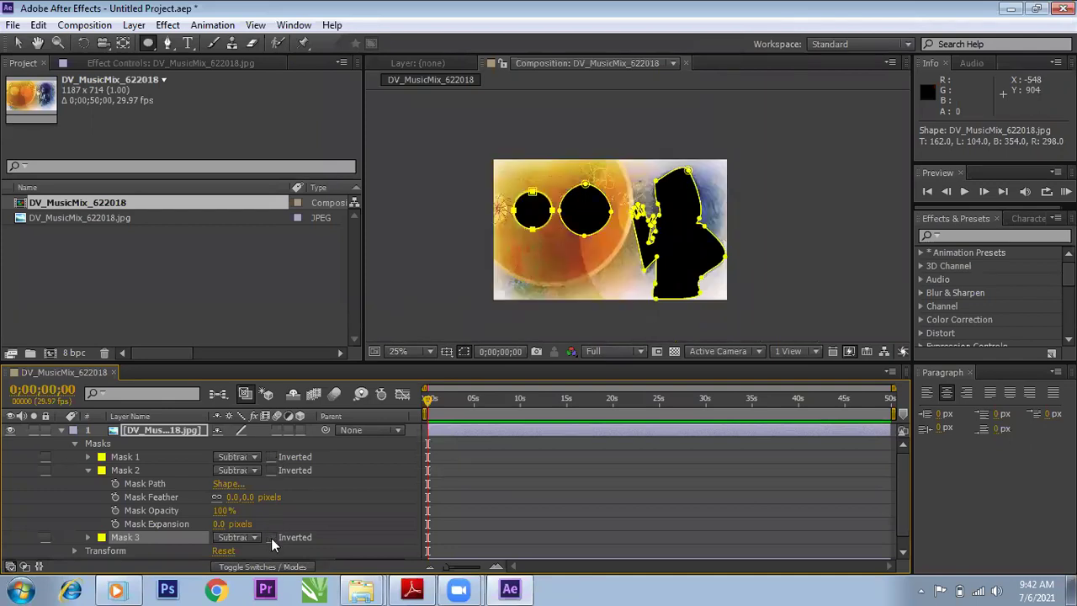
- Set the mode of Mask 1, Mask 2 and Mask 3 to Add
left_click(335, 496)
left_click(241, 457)
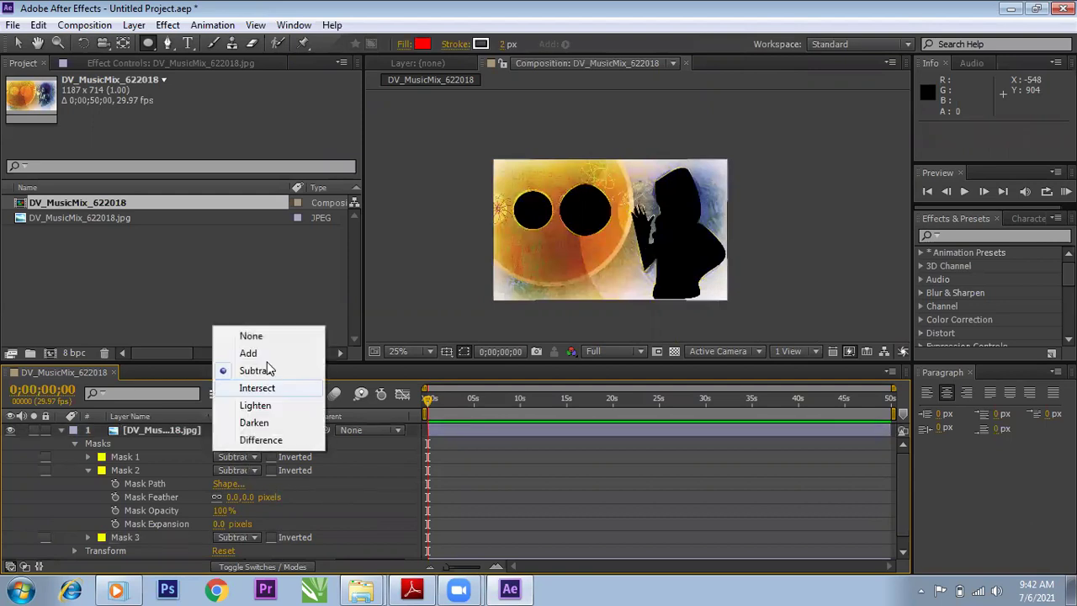
left_click(268, 351)
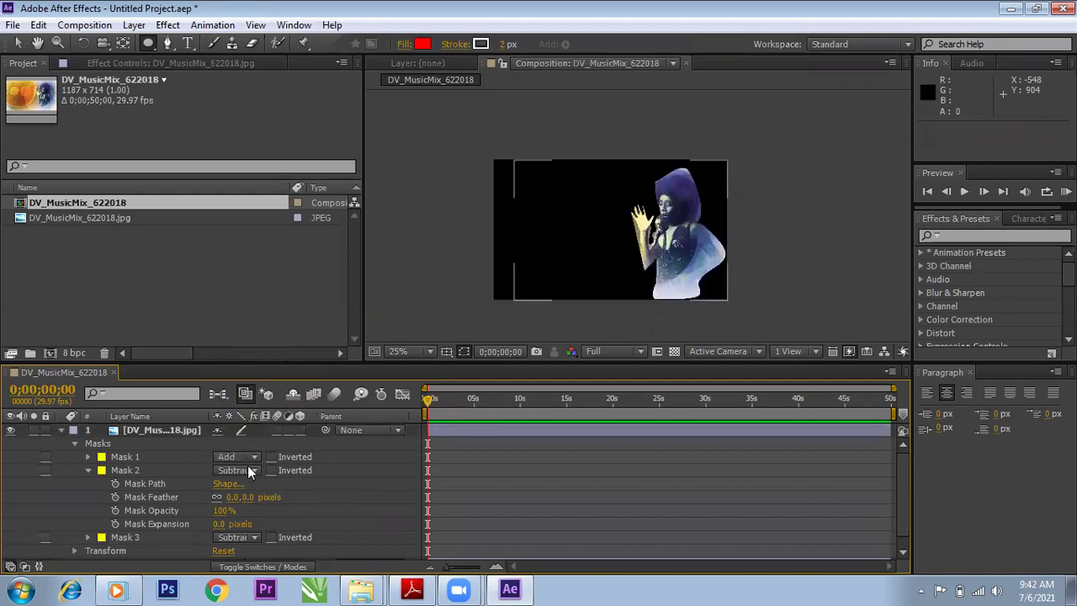
left_click(244, 469)
left_click(262, 364)
left_click(249, 537)
left_click(264, 434)
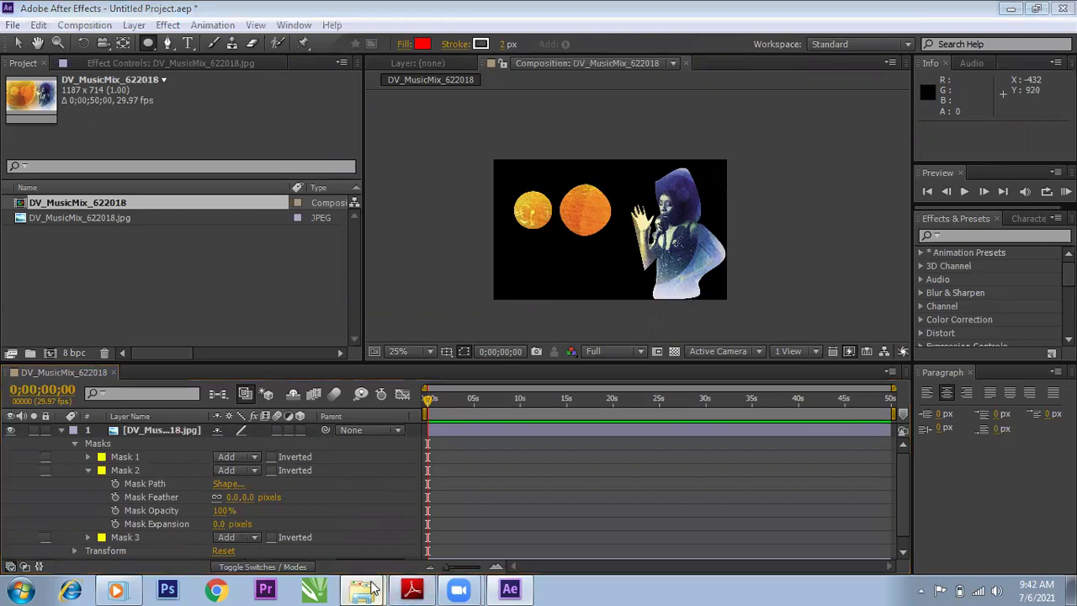
- Switch to the media player, play the Effects on Masks reference clip, and return to After Effects
left_click(116, 589)
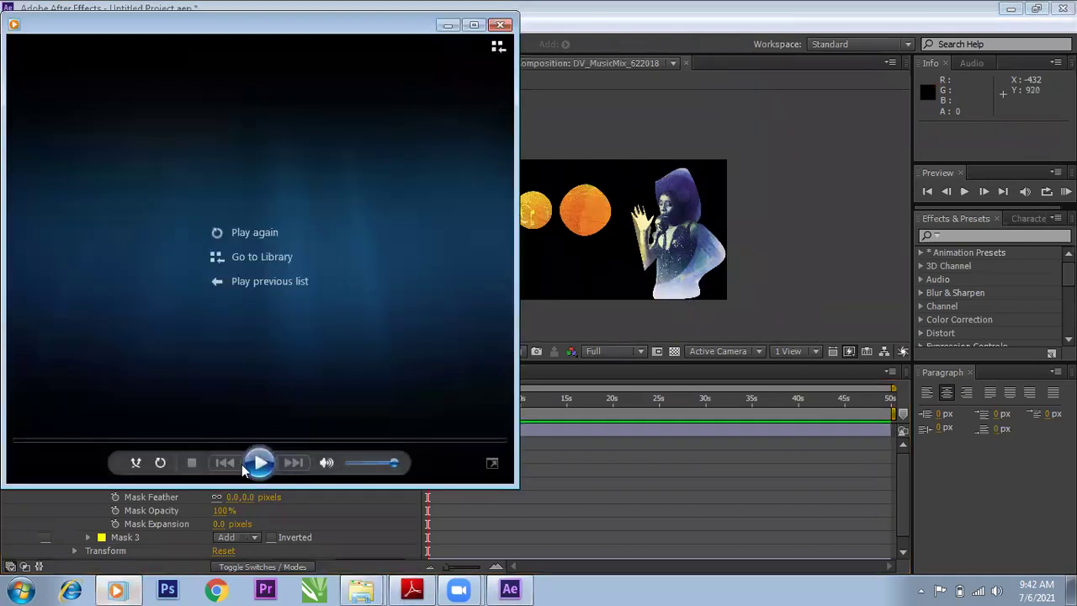
left_click(259, 462)
left_click(366, 275)
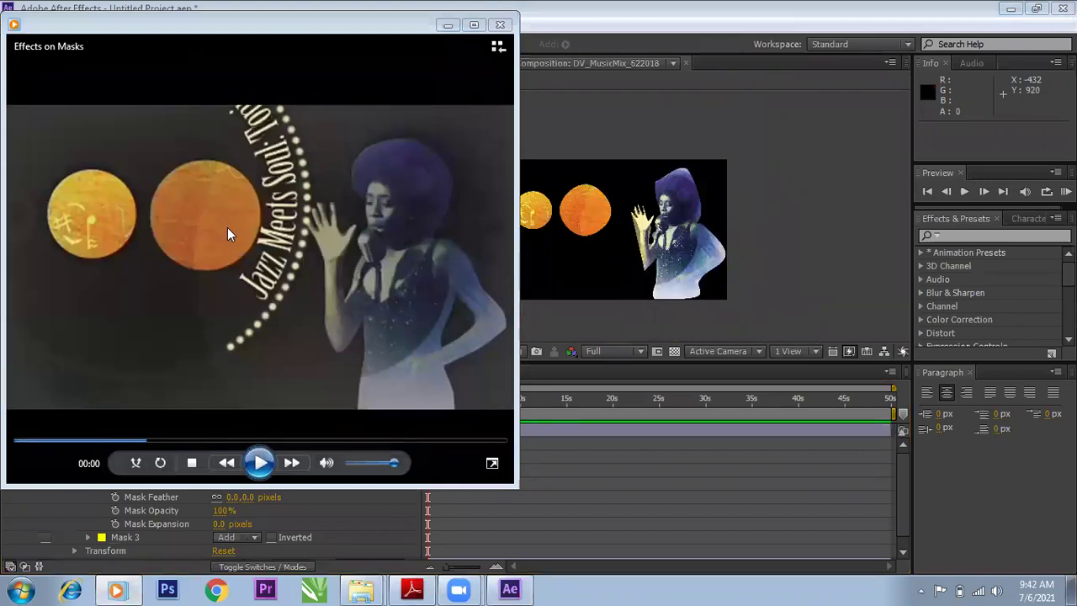
left_click(259, 462)
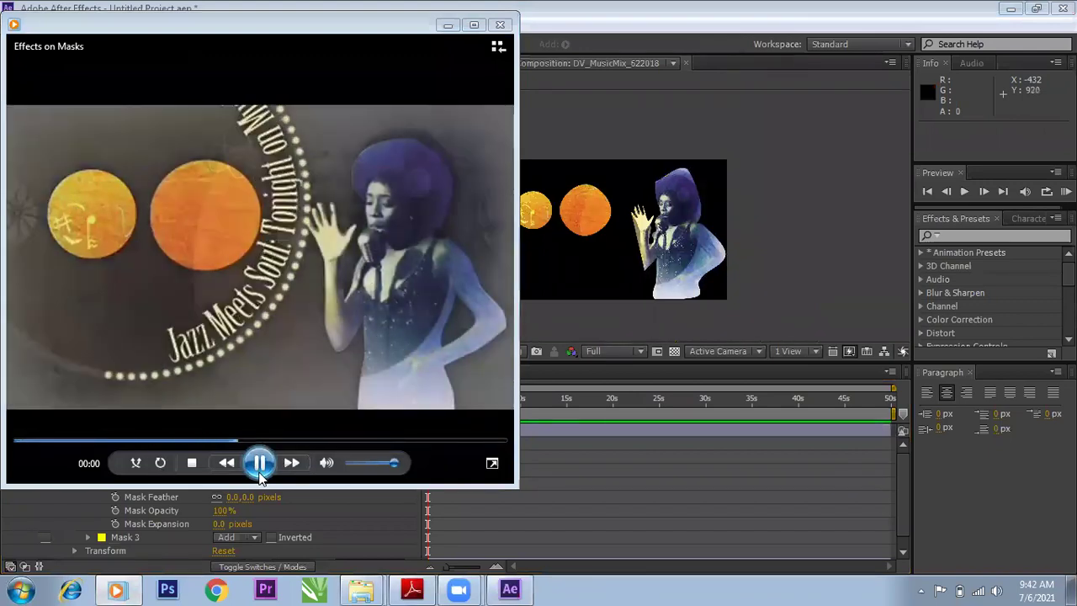
left_click(462, 48)
left_click(448, 24)
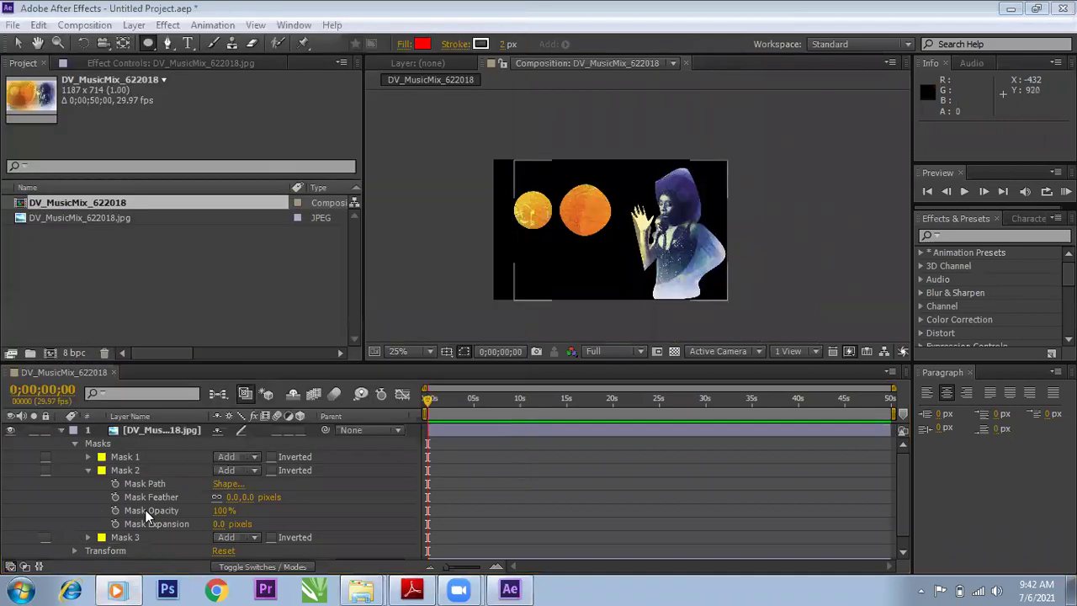
- Keyframe Mask 1's opacity from 0% at 0;00;00;00 to 100% at 0;00;00;28
left_click(89, 470)
left_click(89, 457)
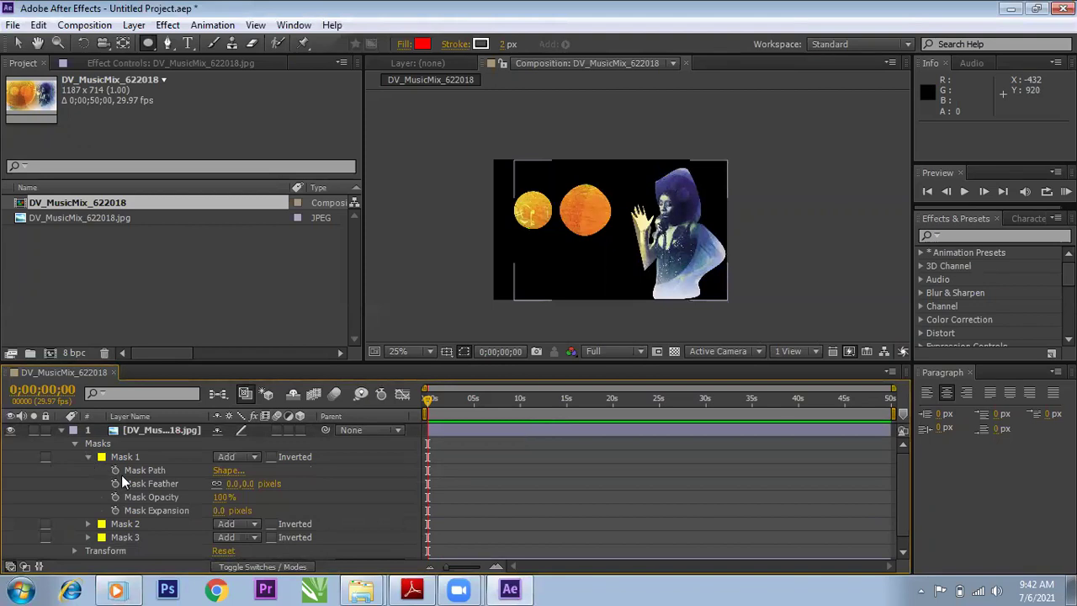
left_click(117, 498)
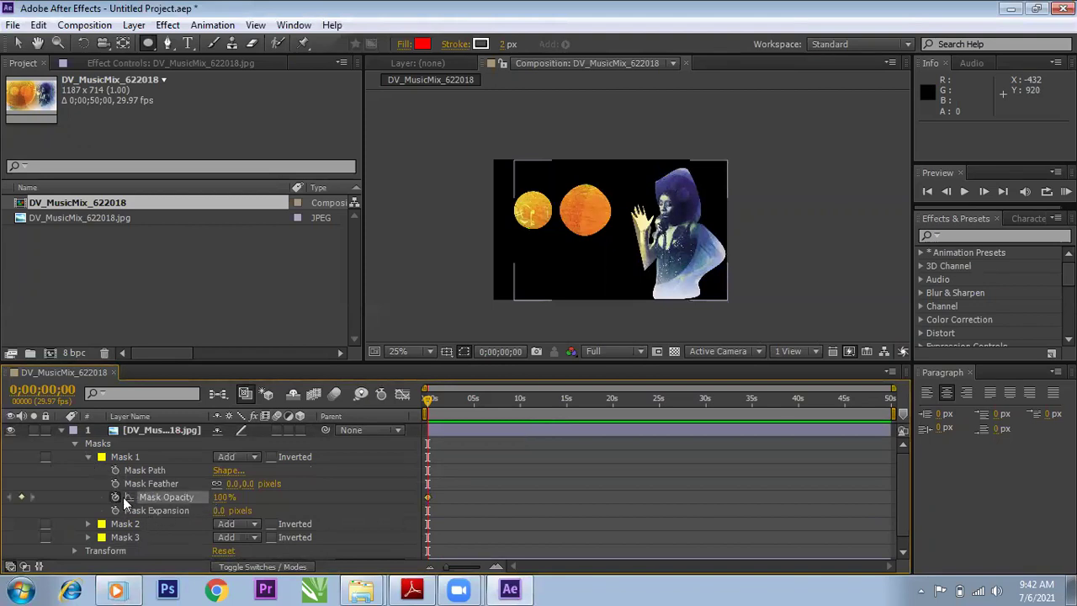
left_click_drag(225, 500, 68, 494)
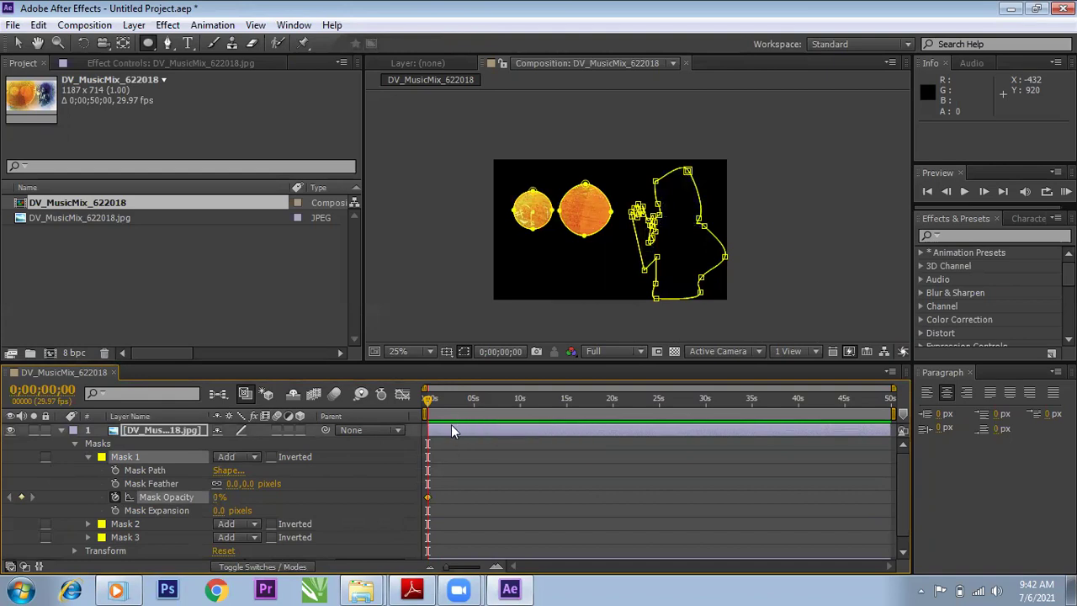
left_click_drag(456, 569, 473, 569)
left_click_drag(464, 399, 480, 427)
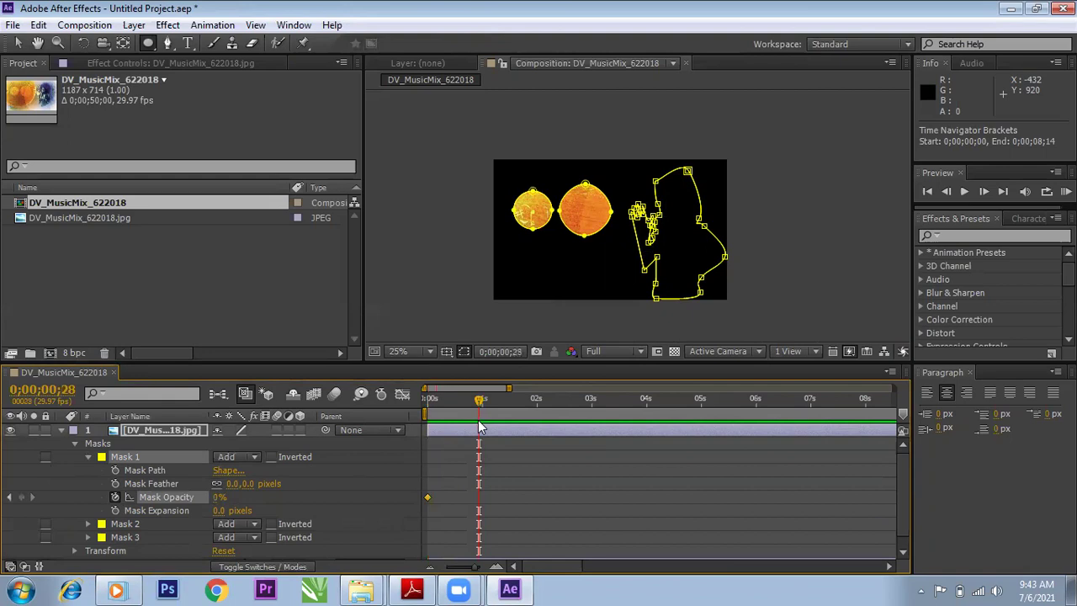
left_click_drag(216, 499, 310, 485)
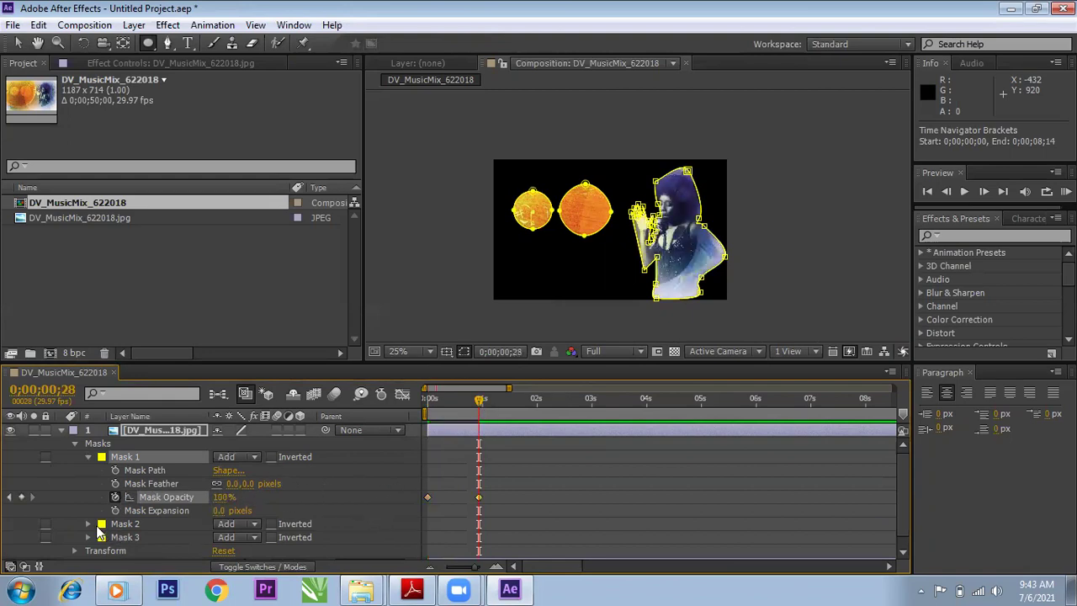
- Keyframe Mask 2's opacity from 0% at 0;00;00;28 to 99% at 0;00;01;15
left_click(88, 524)
scroll(125, 531, "down", 1)
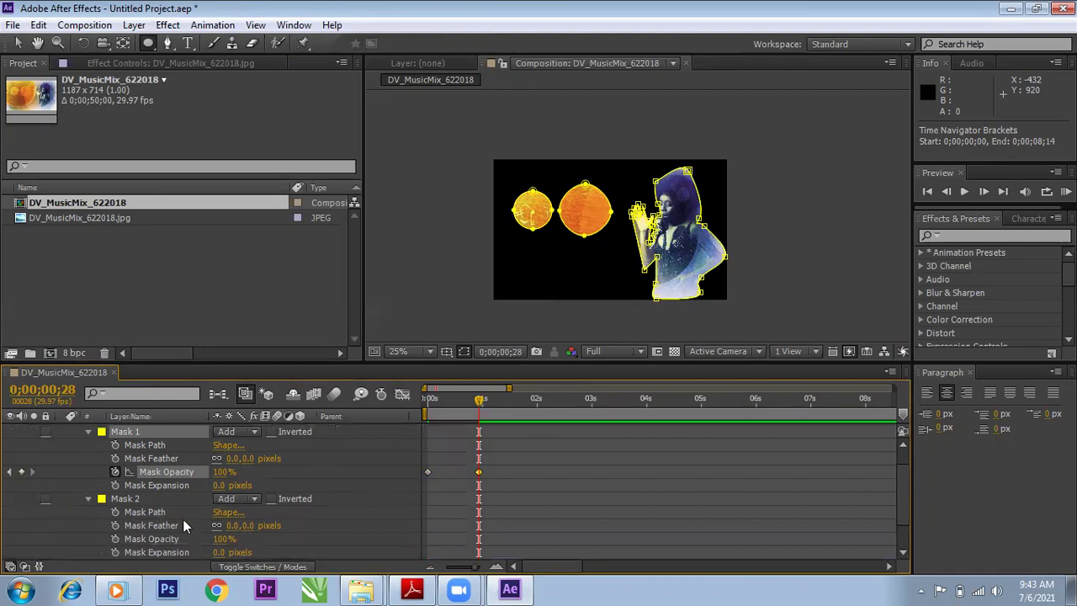
scroll(183, 518, "down", 3)
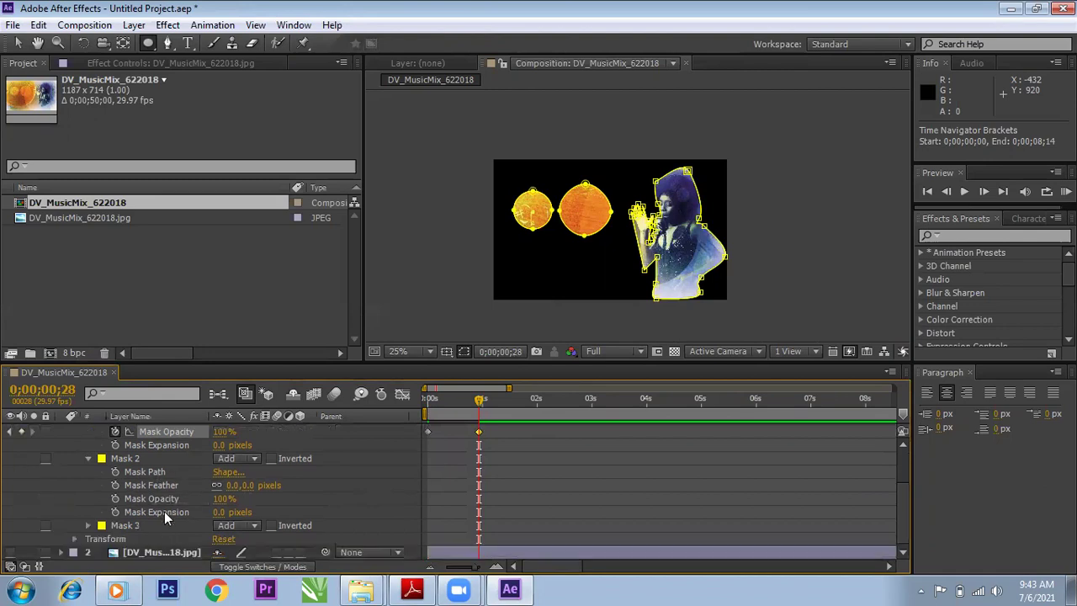
left_click(116, 498)
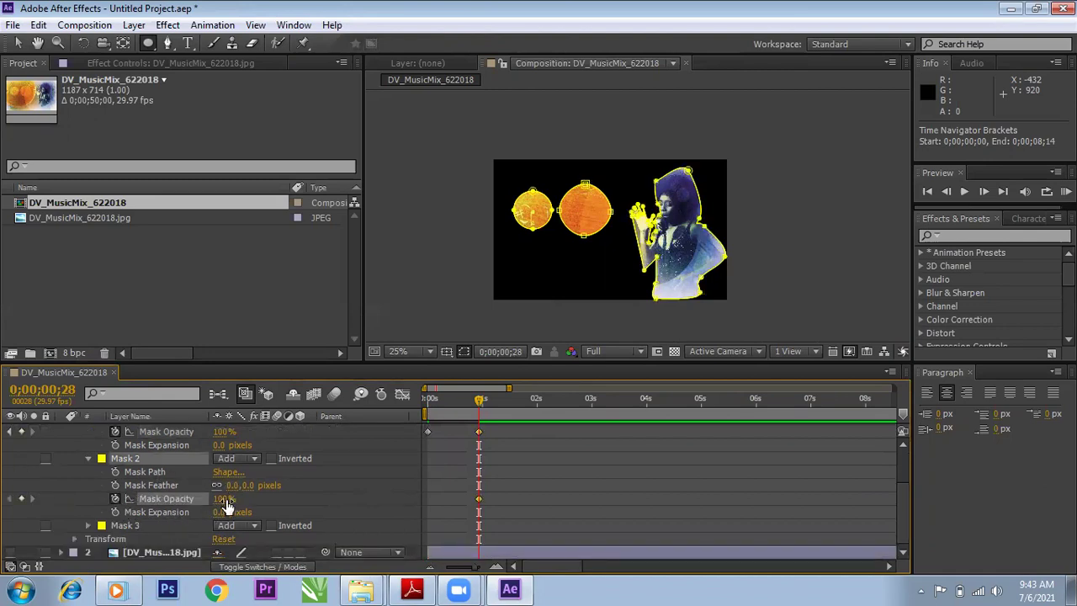
left_click_drag(219, 498, 5, 538)
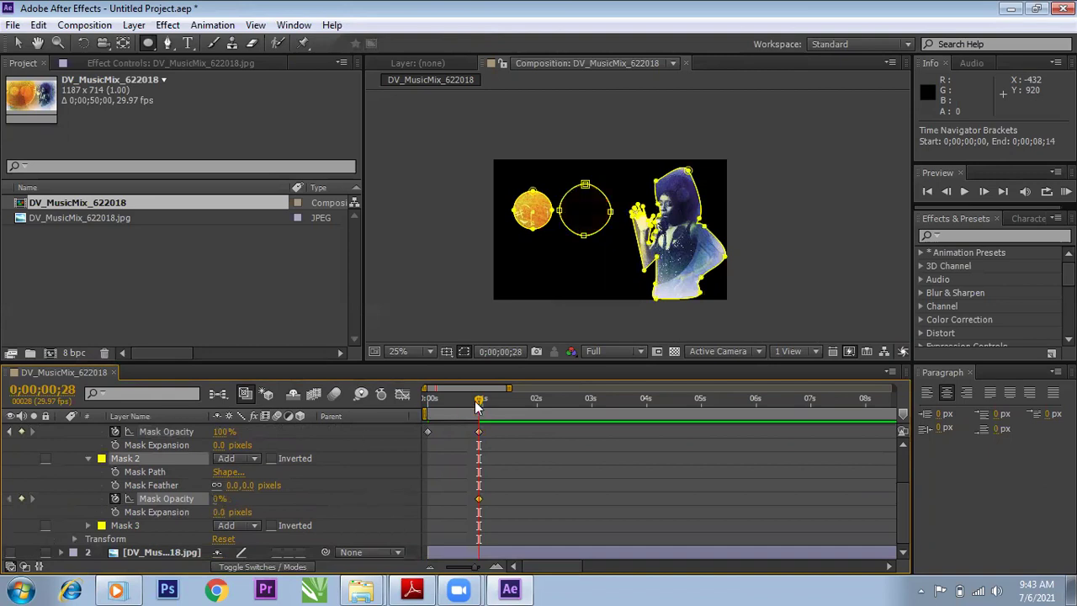
left_click_drag(475, 409, 510, 420)
left_click_drag(215, 499, 237, 497)
- Keyframe Mask 3's opacity from 0% at 0;00;01;15 to full opacity at 0;00;02;03
left_click(89, 526)
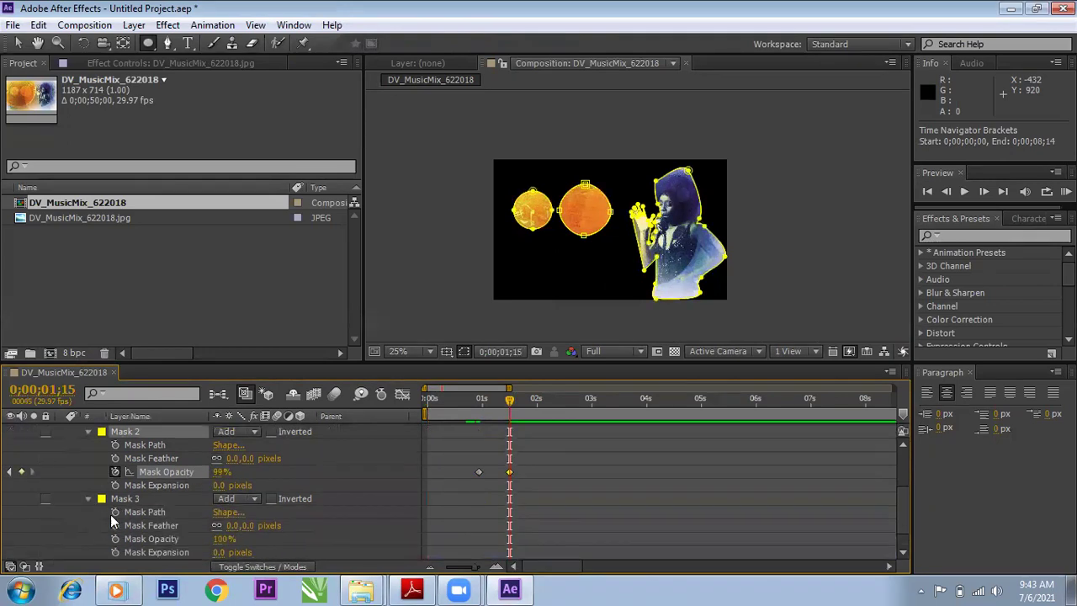
left_click(116, 512)
left_click_drag(225, 514, 29, 553)
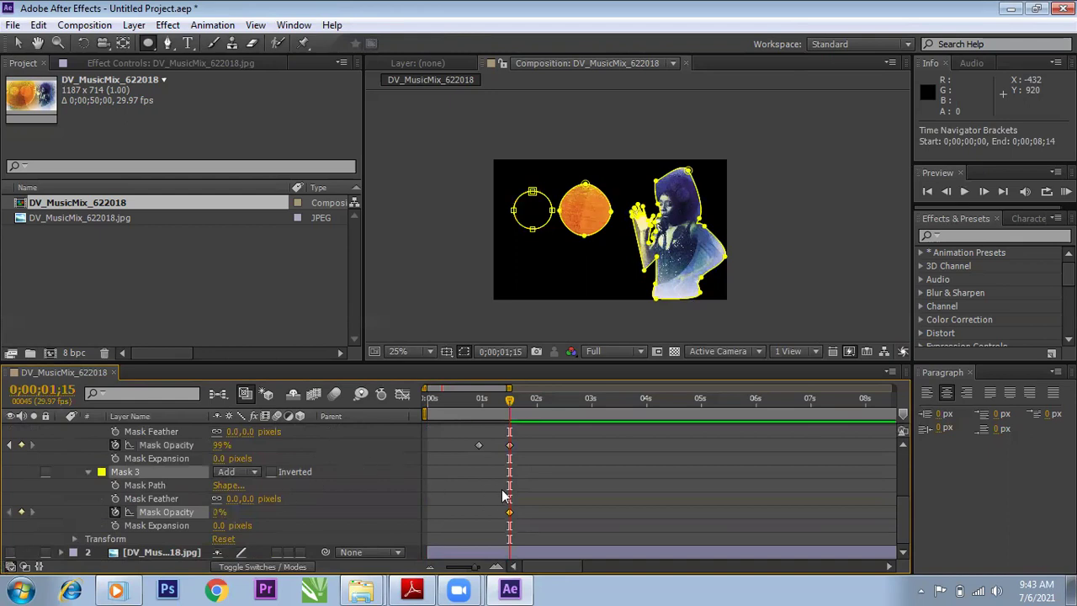
left_click_drag(534, 410, 542, 403)
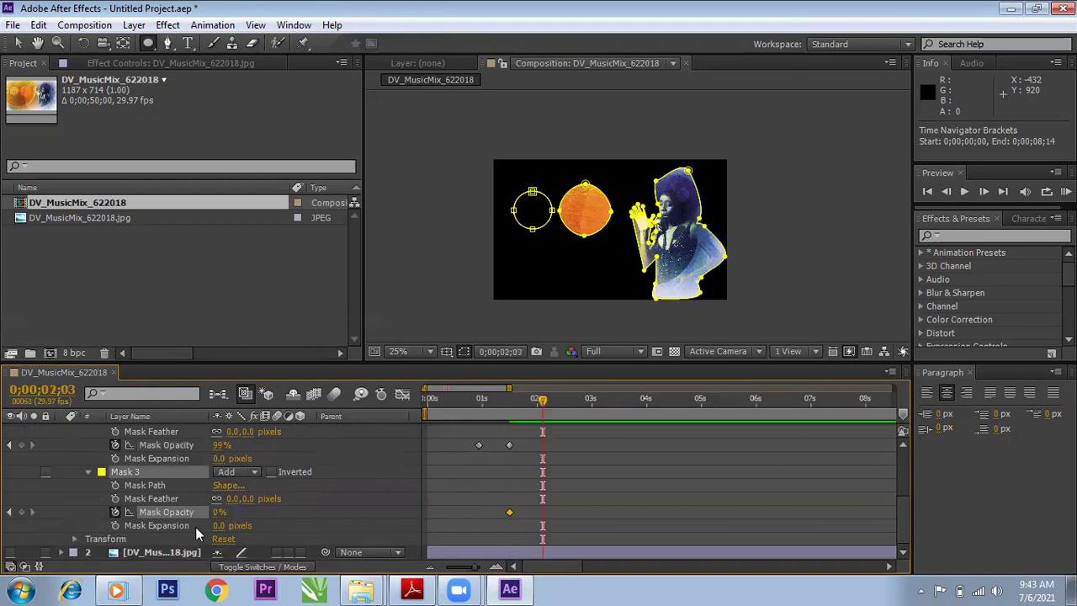
left_click_drag(217, 512, 493, 446)
- Preview the mask opacity animation from the beginning of the timeline
left_click(420, 409)
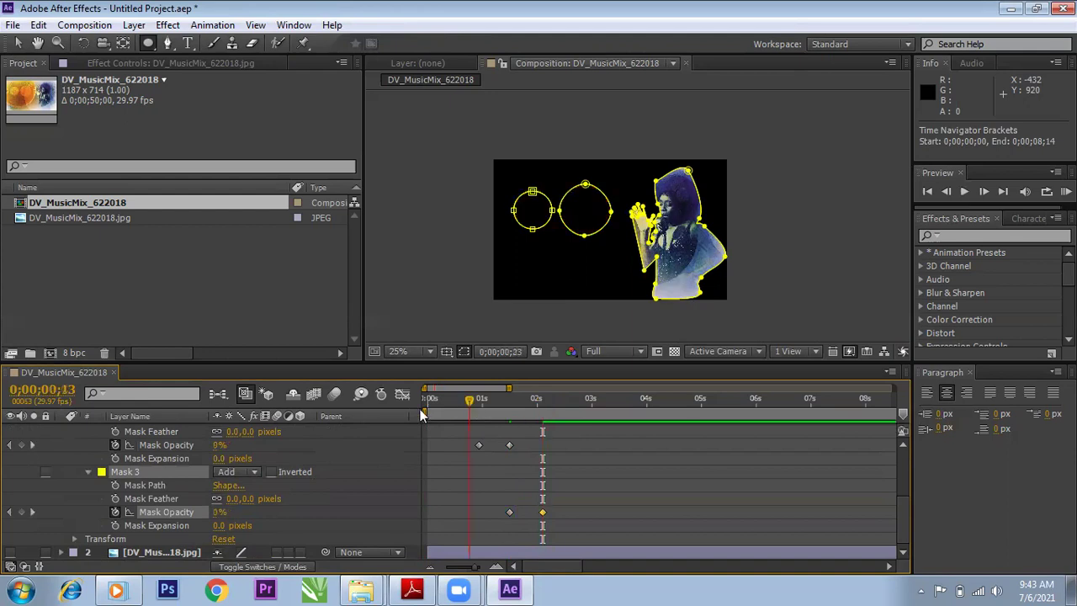
key("space")
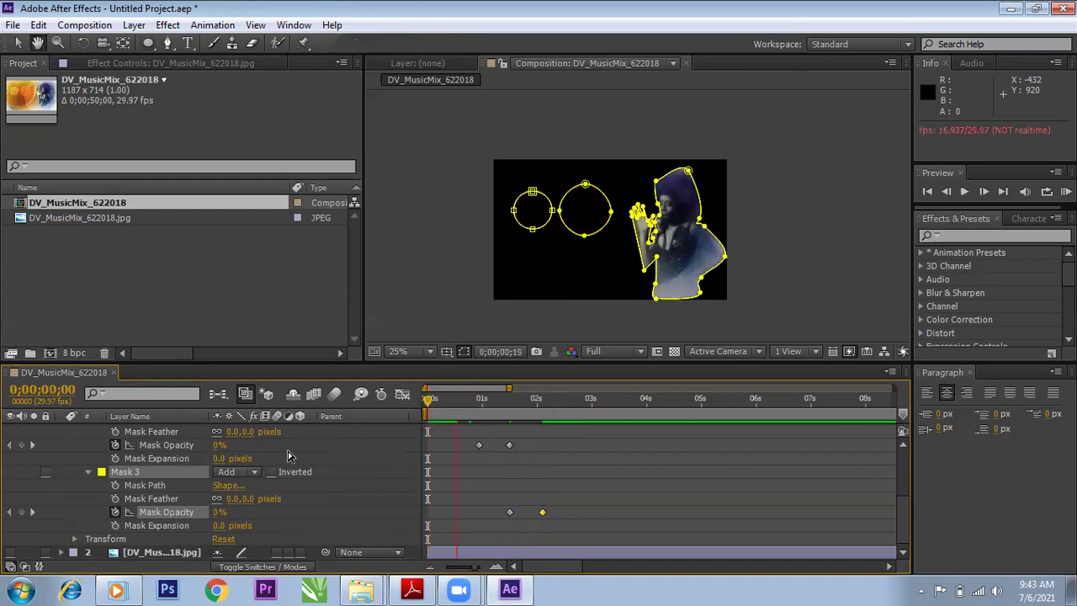
key("space")
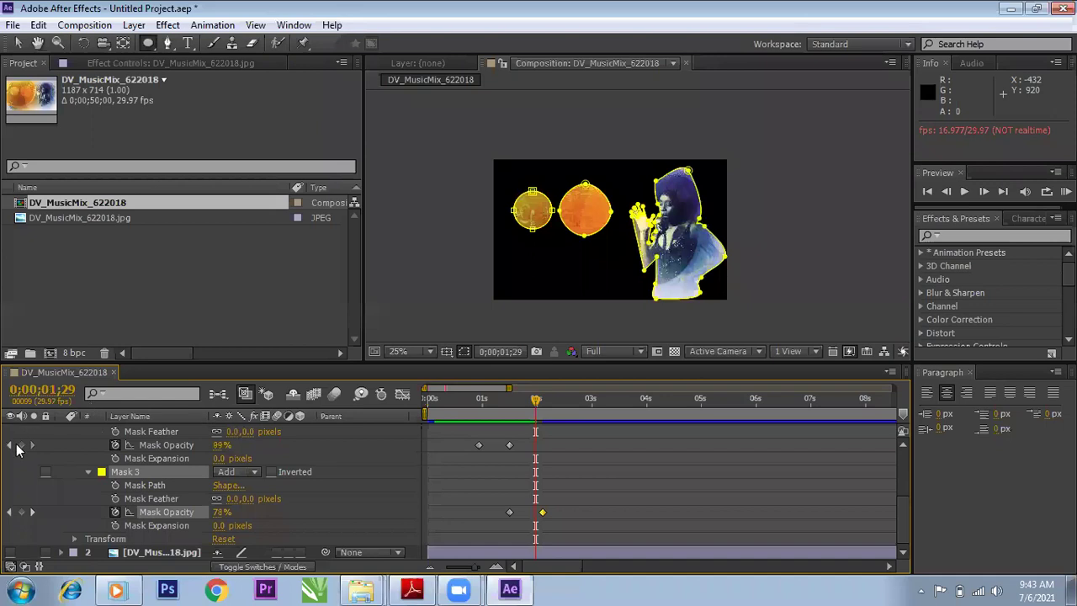
- Collapse layer 1's masks, make layer 2 visible, and reveal the Opacity property of both layers
scroll(69, 497, "up", 2)
scroll(69, 496, "up", 1)
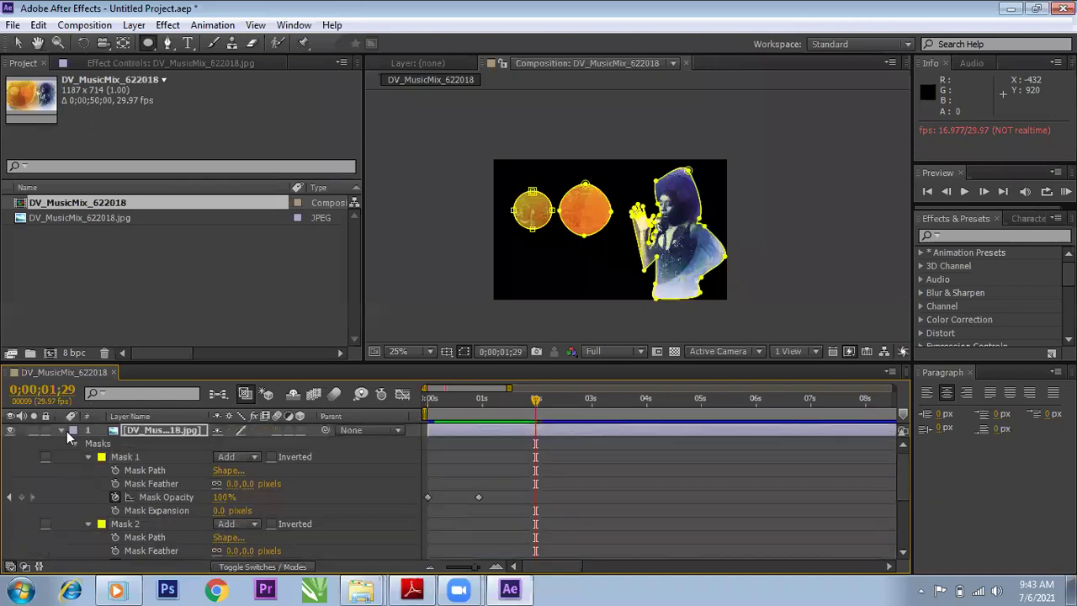
left_click(61, 429)
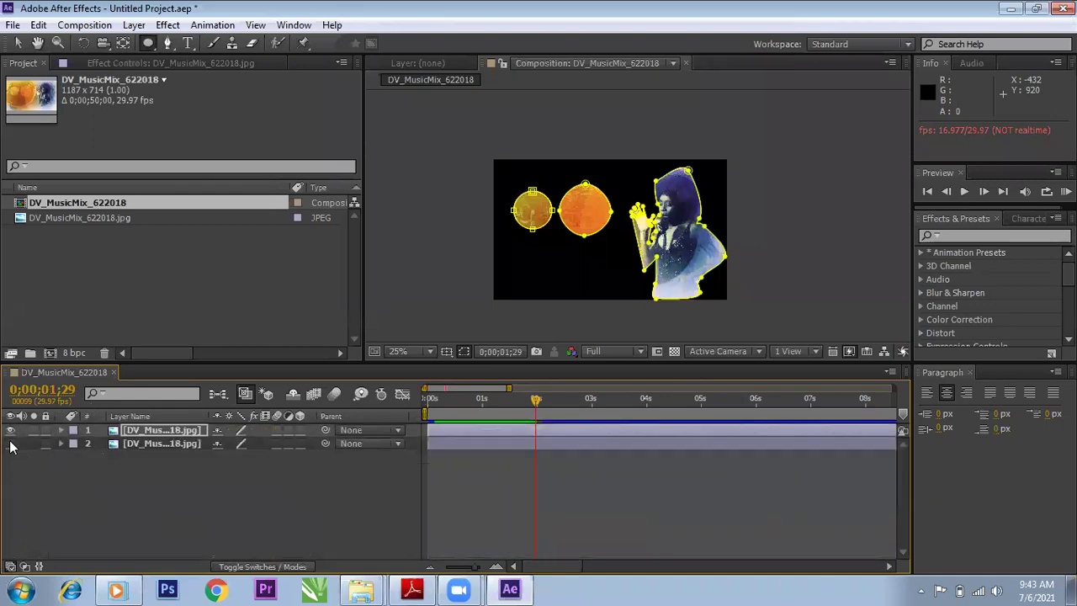
left_click(10, 443)
left_click(61, 444)
key("t")
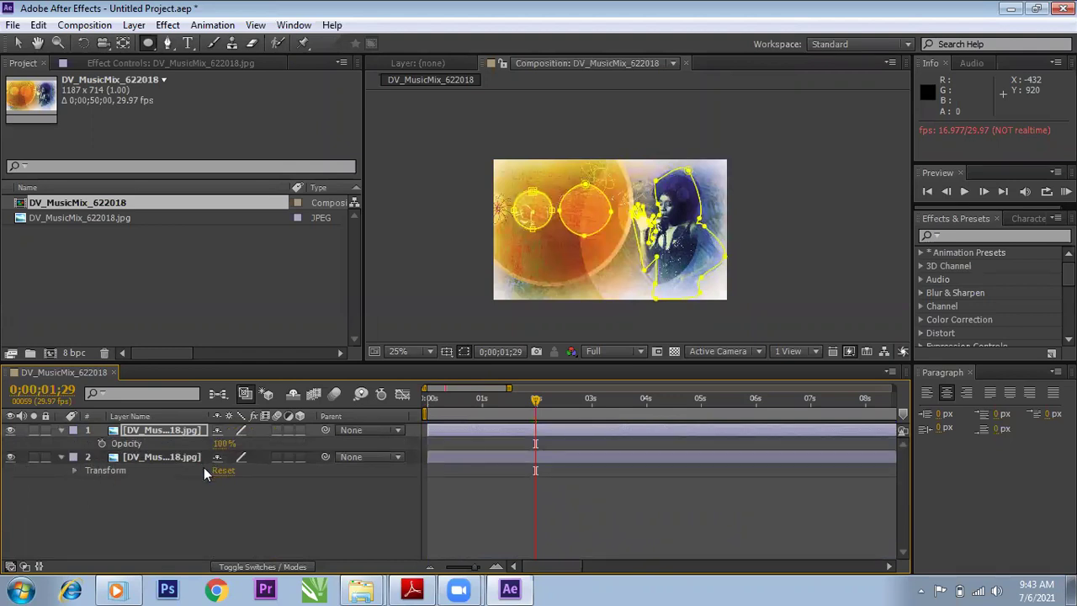
left_click(141, 457)
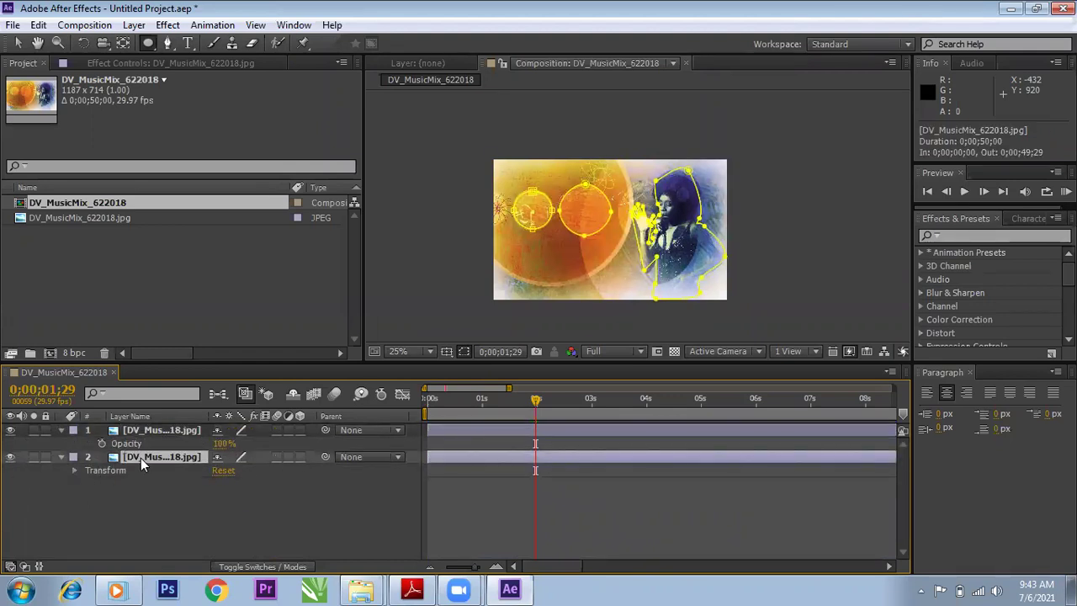
key("t")
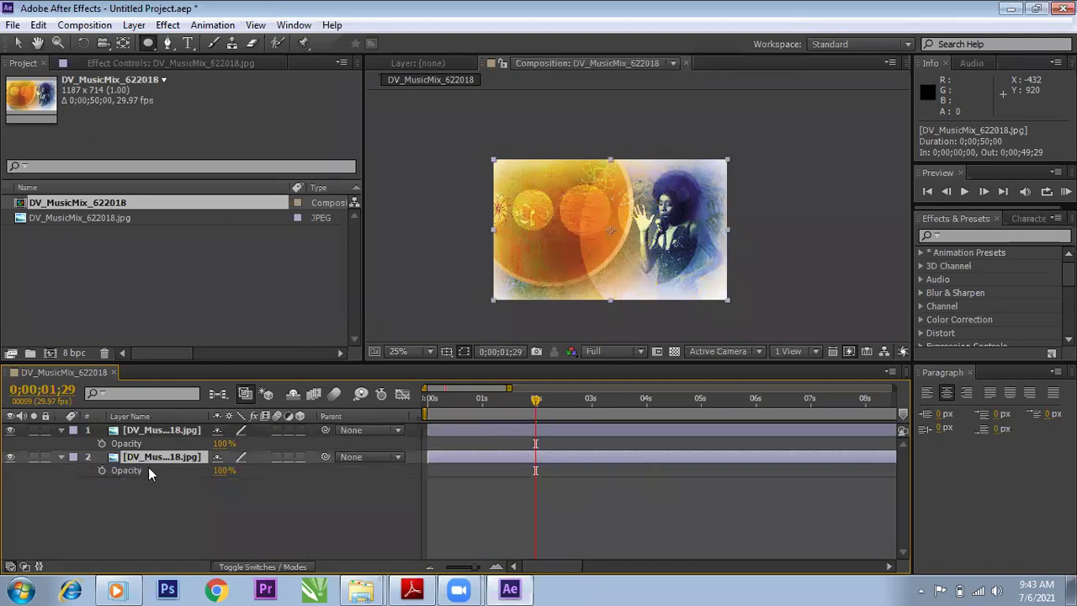
- Keyframe layer 2's opacity from 0% at 0;00;02;02 to 100% at 0;00;02;13
left_click(101, 470)
left_click_drag(93, 465, 25, 465)
key("space")
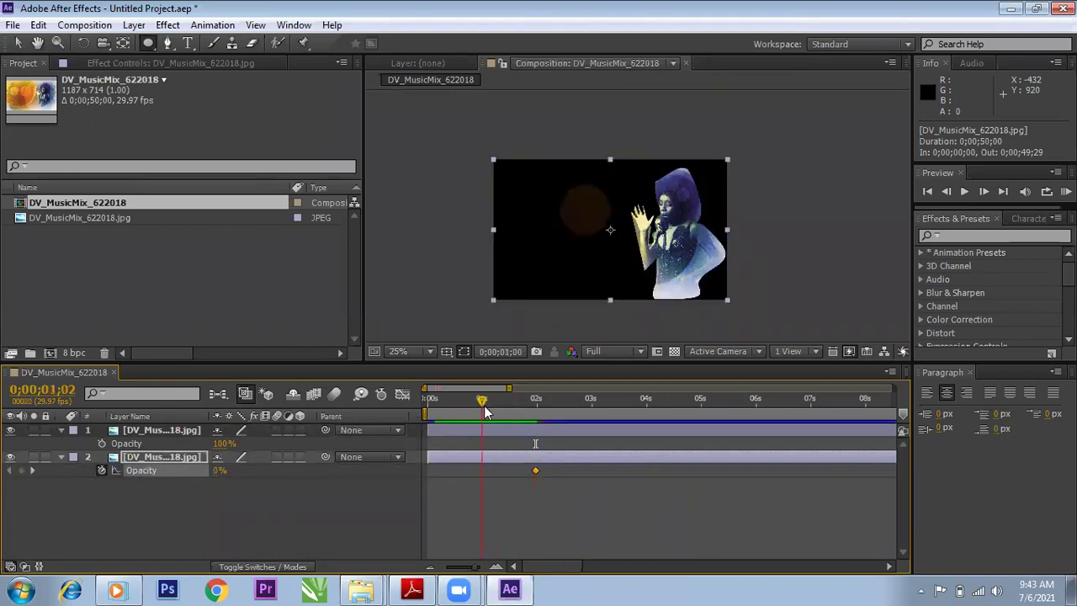
left_click_drag(535, 470, 508, 470)
left_click_drag(478, 401, 542, 414)
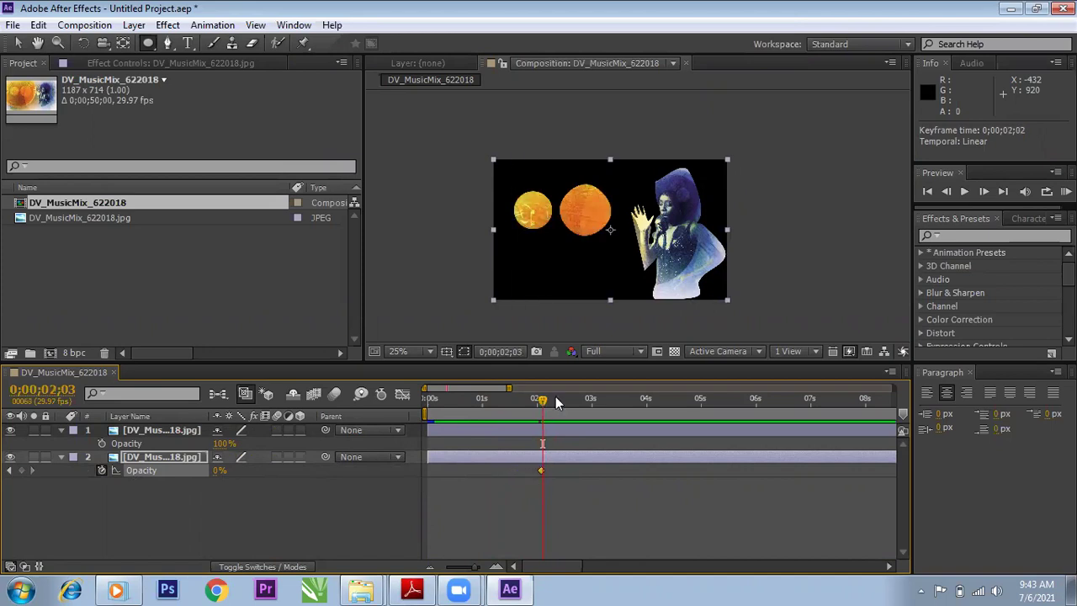
left_click_drag(551, 404, 562, 402)
left_click_drag(213, 472, 341, 473)
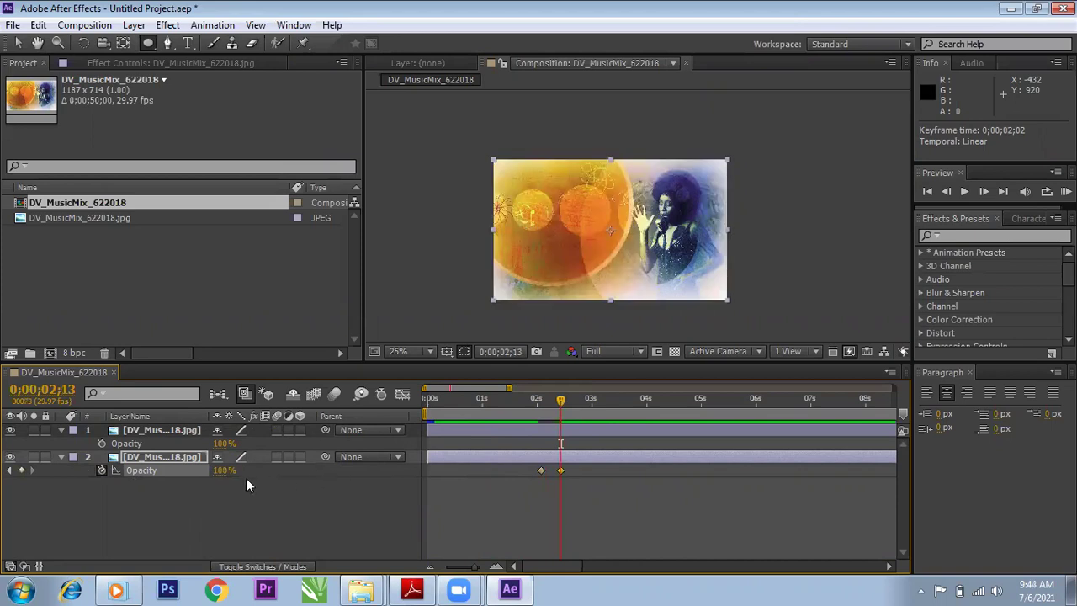
- Preview the background fade-in from the beginning of the timeline and bring up the reference video
left_click_drag(519, 422, 349, 419)
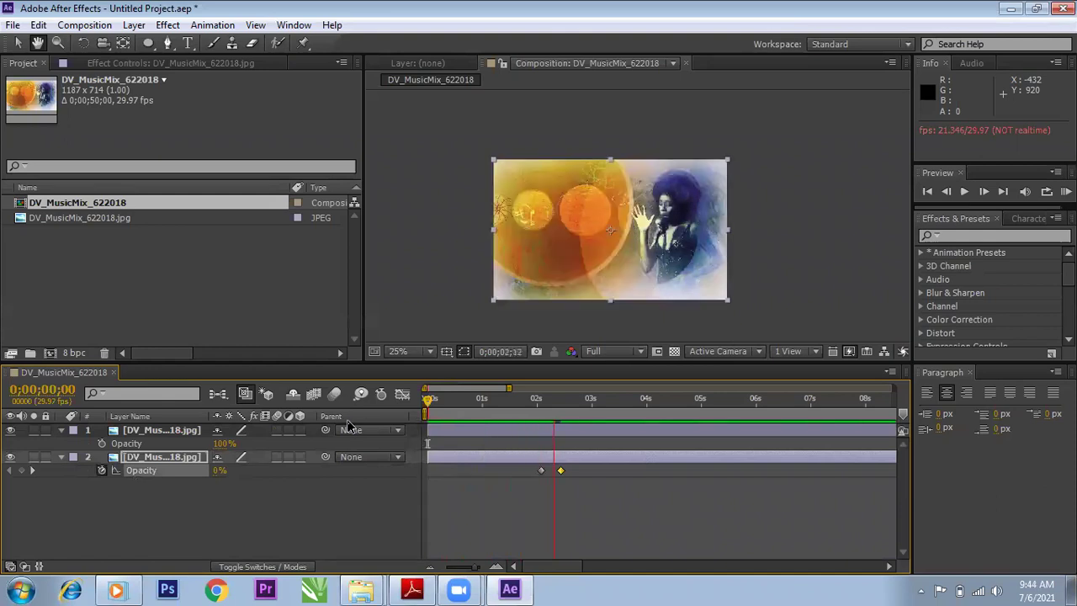
key("space")
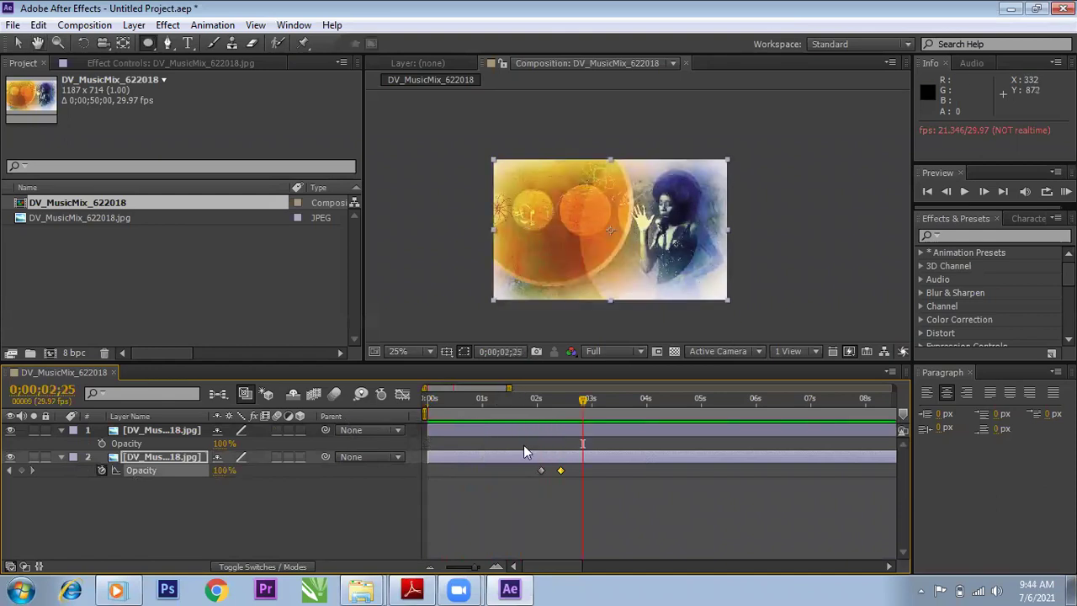
left_click(116, 589)
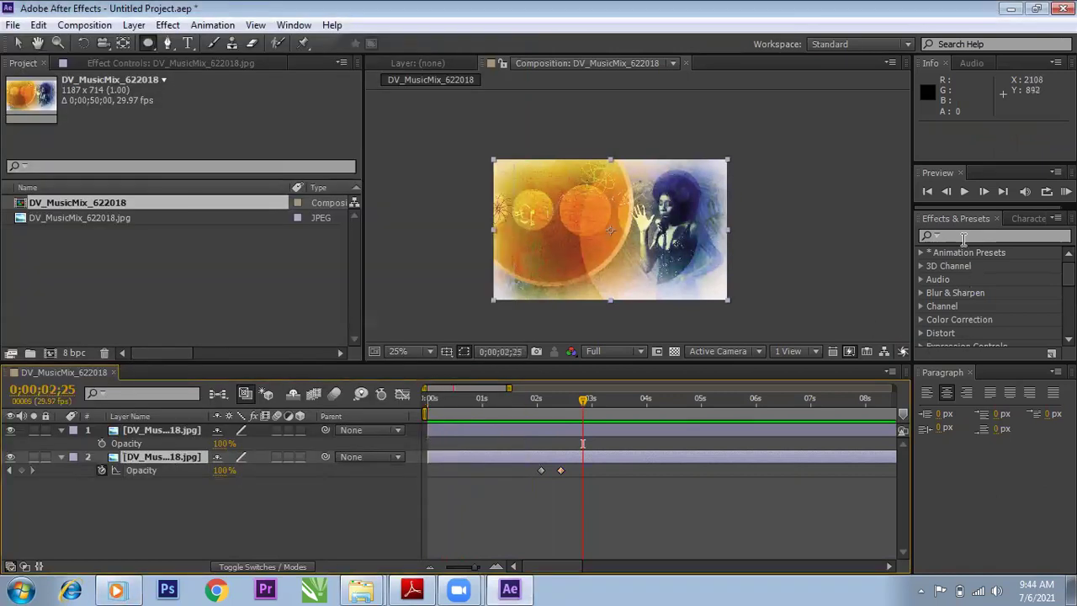
- Apply the Color Balance (HLS) effect to layer 2 and set its saturation to -79
left_click(963, 239)
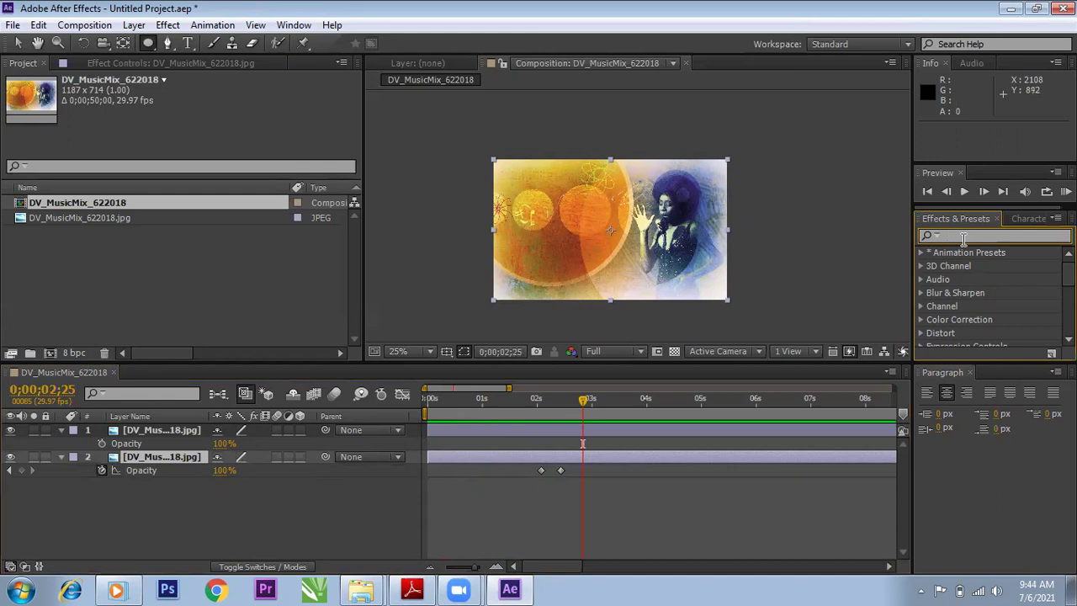
type("hl")
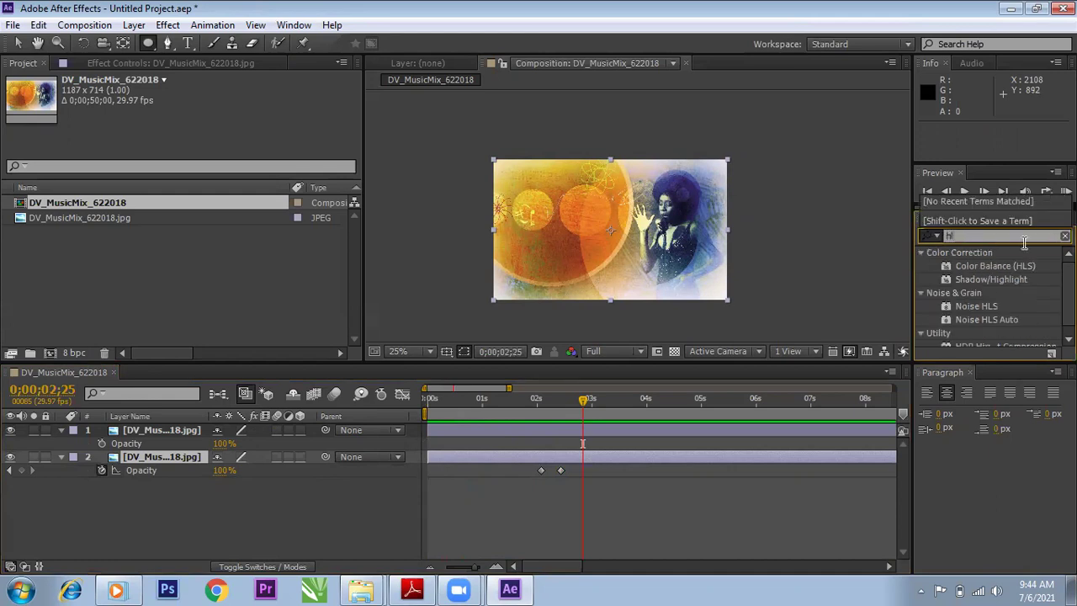
left_click_drag(998, 263, 195, 457)
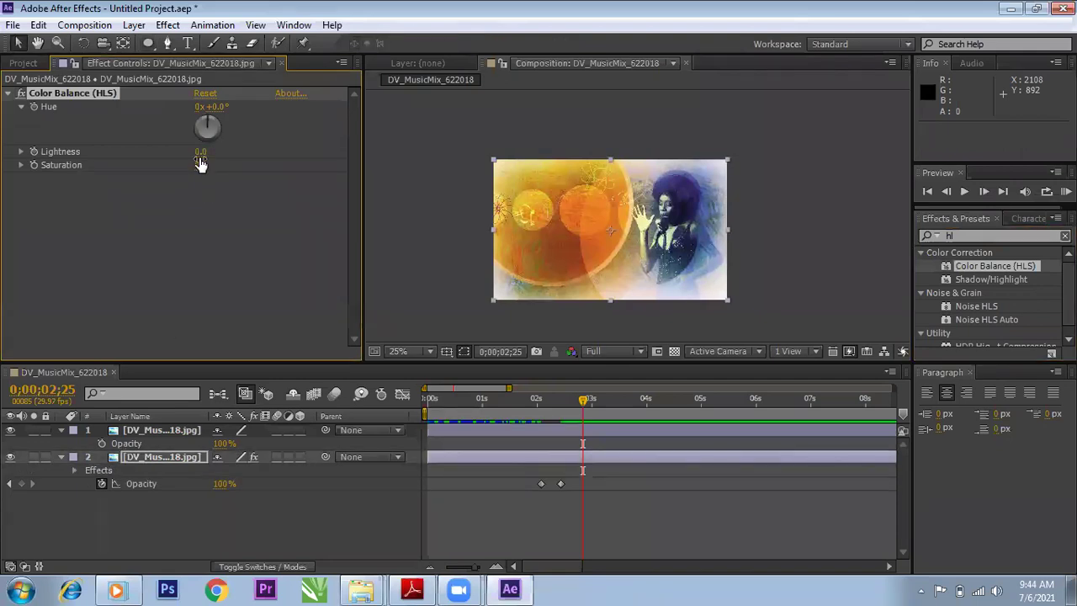
left_click_drag(199, 161, 97, 170)
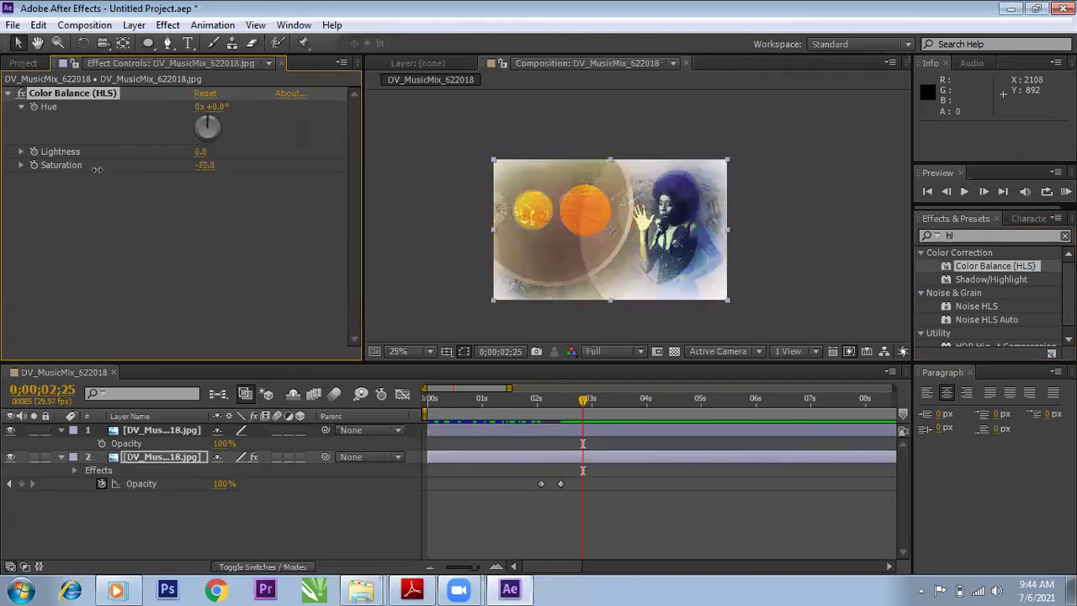
- Preview the composition from the start and compare it with the Effects on Masks reference video in the media player
left_click_drag(495, 402, 420, 411)
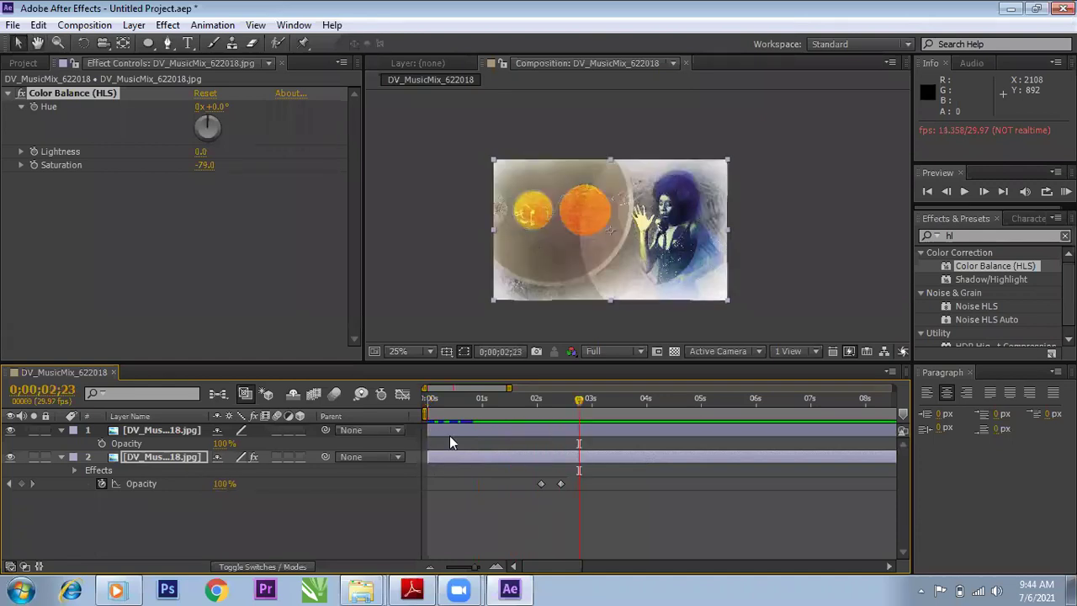
left_click(118, 589)
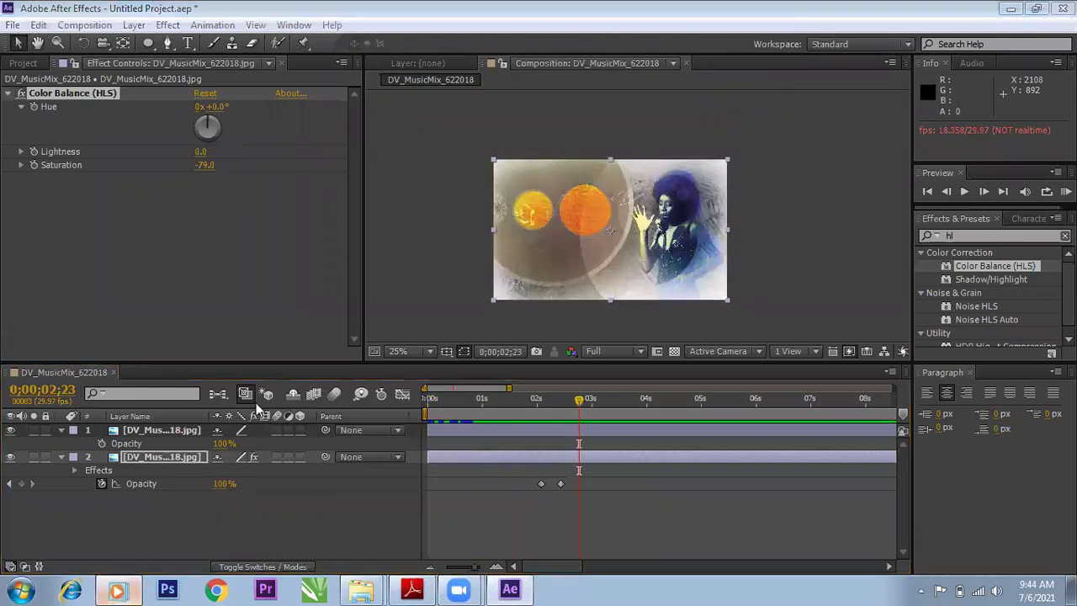
left_click(259, 462)
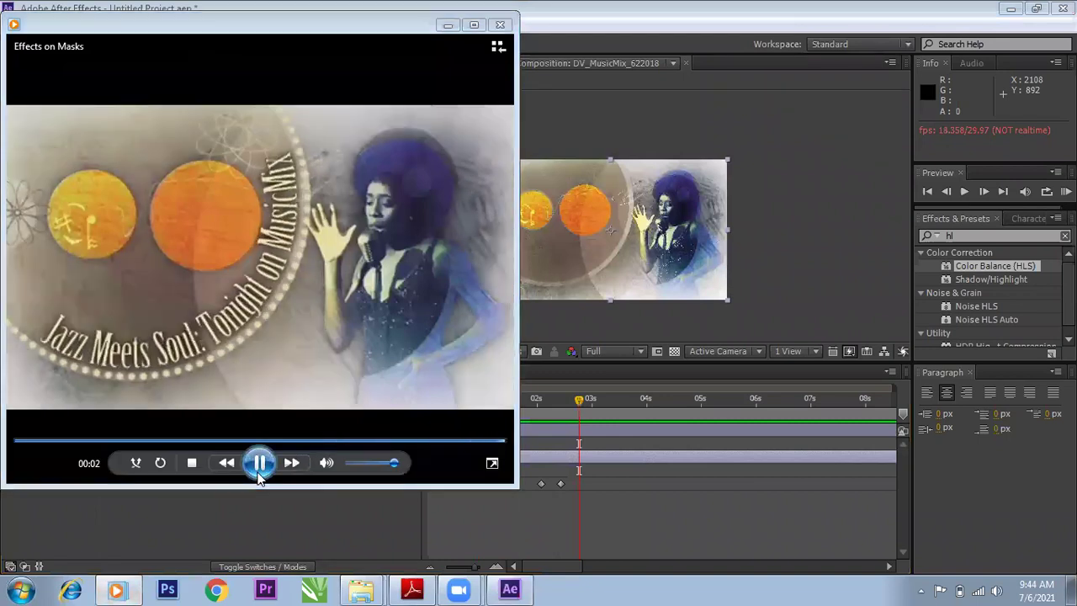
left_click(258, 468)
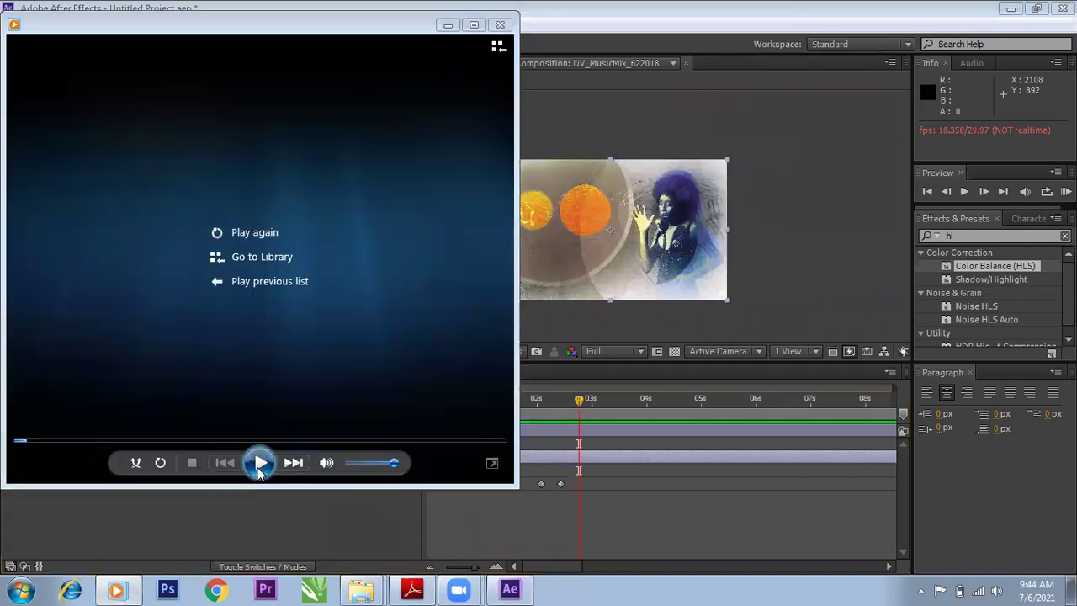
left_click(447, 24)
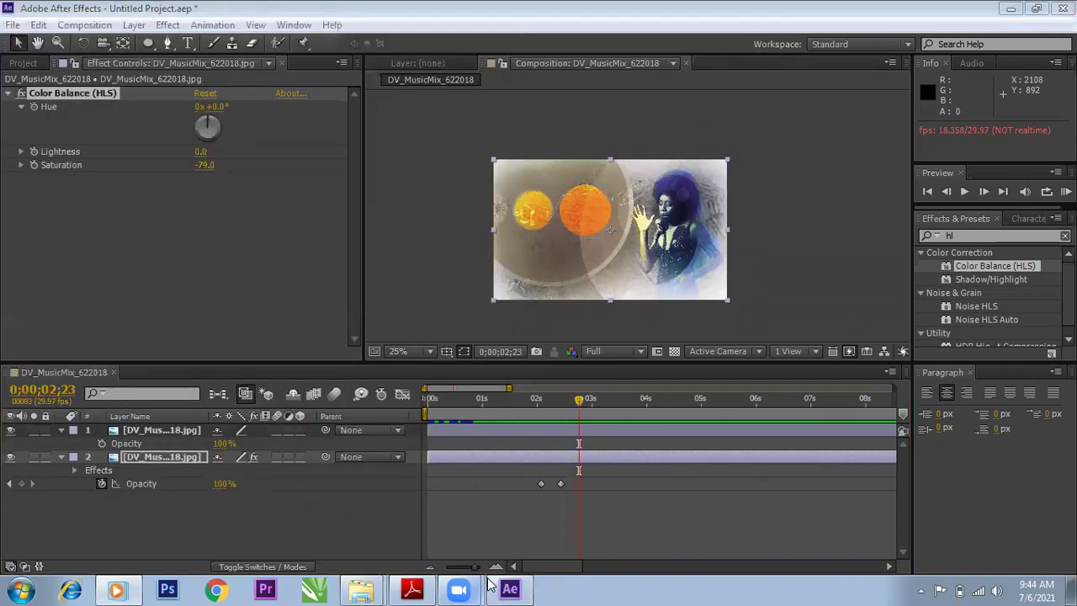
- With no layer selected, add a text layer near the small yellow circle containing the placeholder text "skgdkjgakjsddADdgkjagdkjagd"
left_click(875, 521)
key("q")
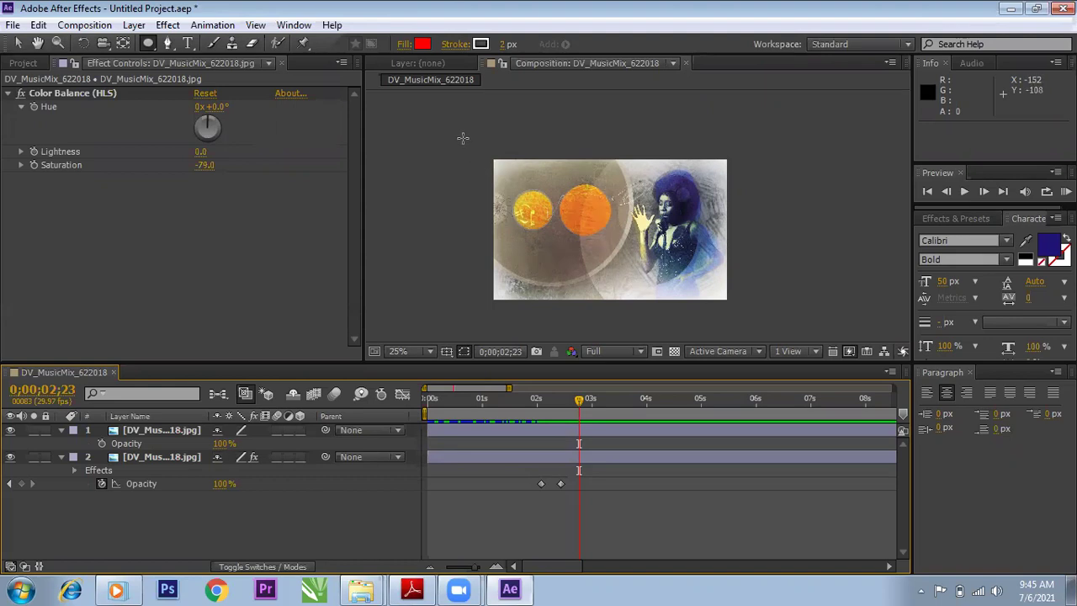
left_click(187, 43)
left_click(508, 198)
type("kjsddgkjagdkjagd")
left_click(503, 192)
type("ADdgkjagdkjagd")
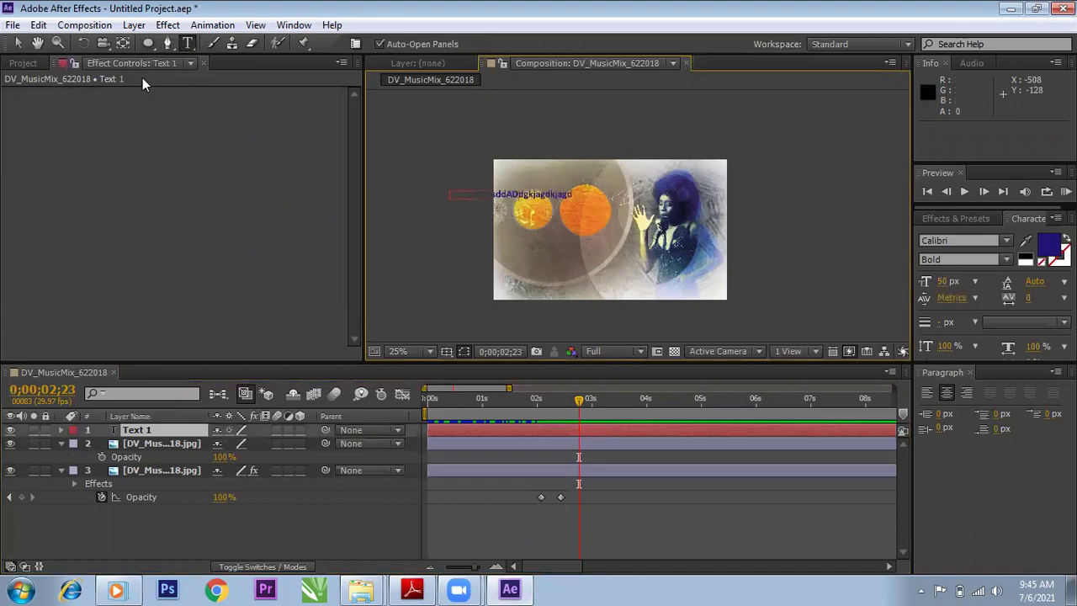
left_click(18, 43)
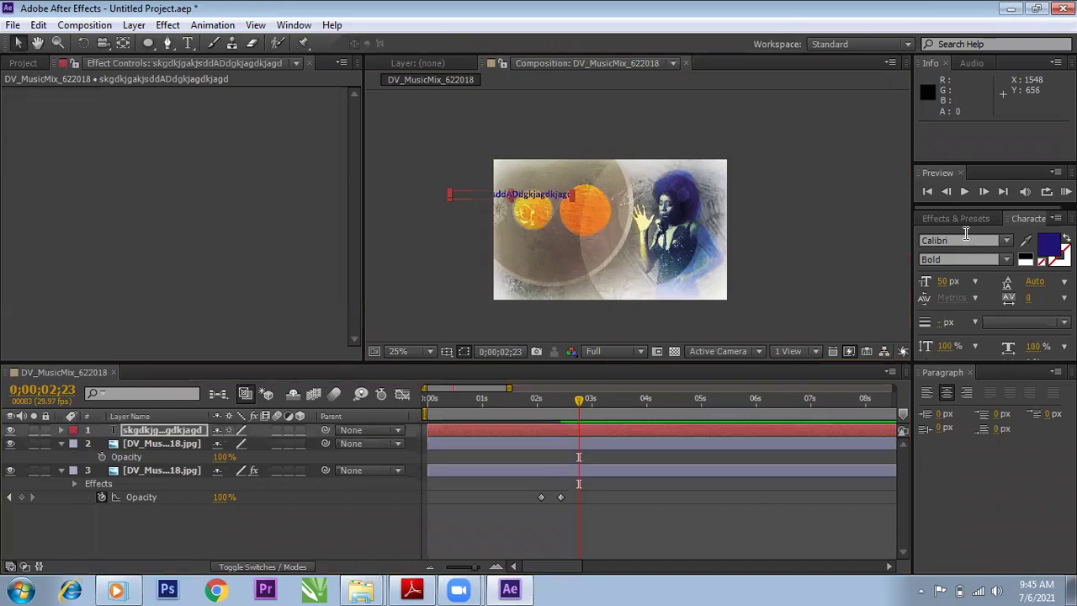
- Format the text in Adobe Caslon Pro at 87 px and move it to about 348, 416, below the two small circles
left_click(1007, 241)
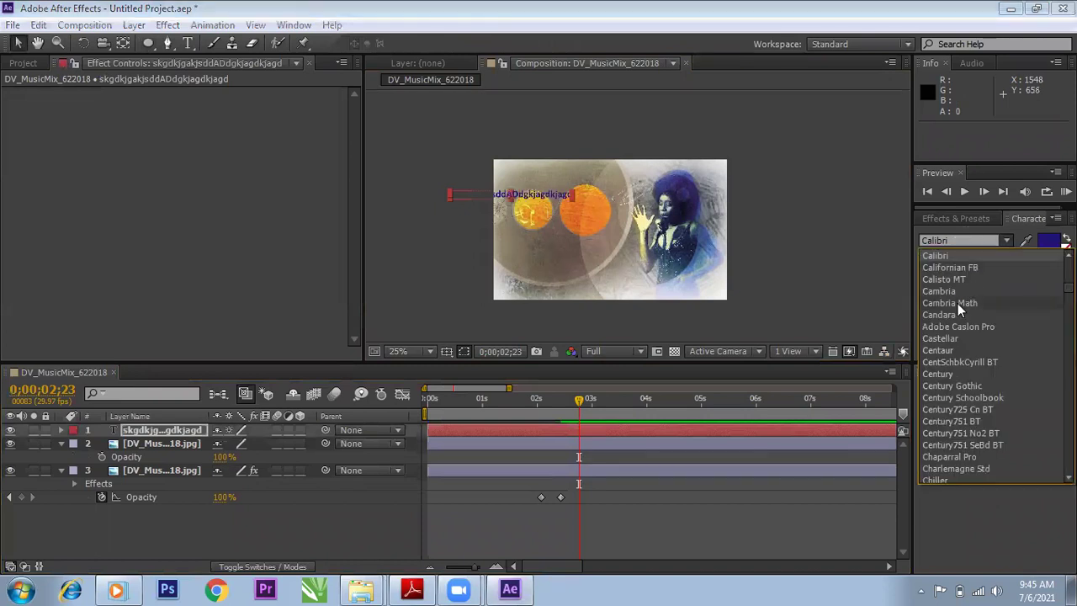
left_click(957, 326)
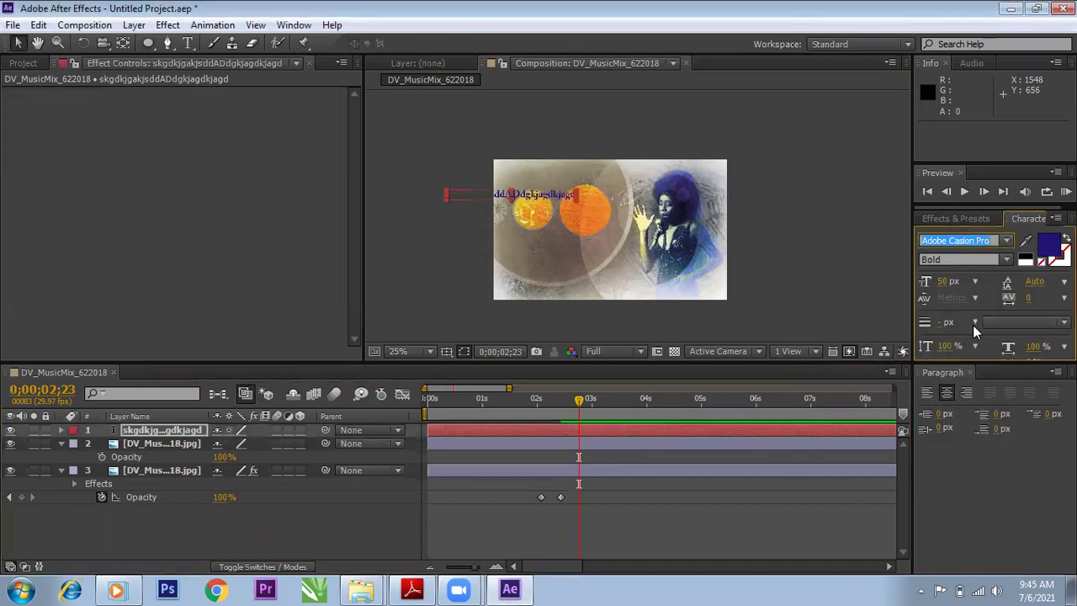
left_click_drag(957, 282, 991, 282)
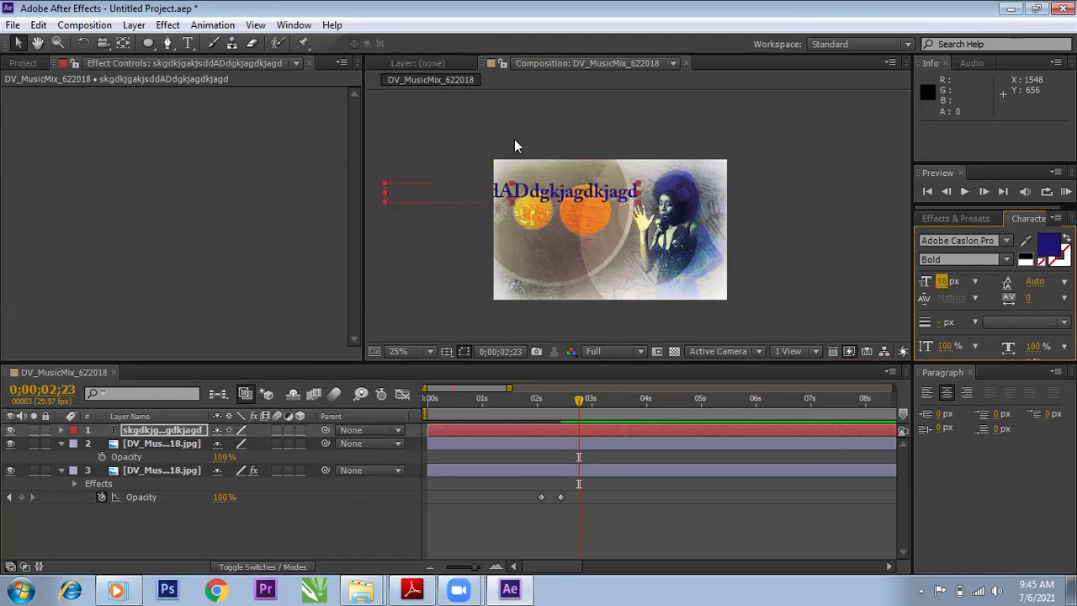
left_click_drag(580, 192, 635, 239)
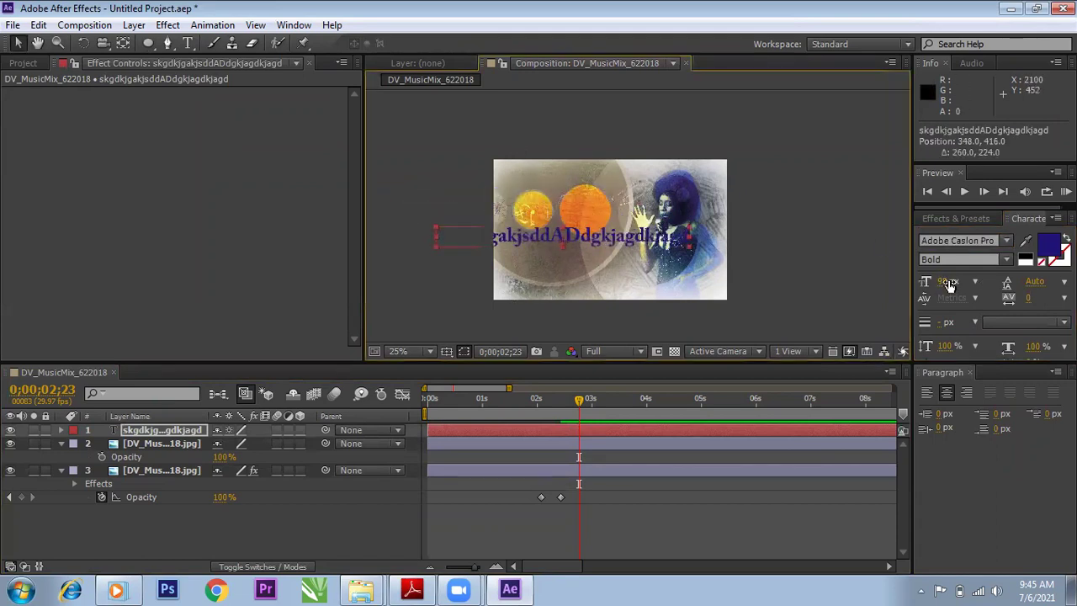
left_click_drag(932, 284, 999, 269)
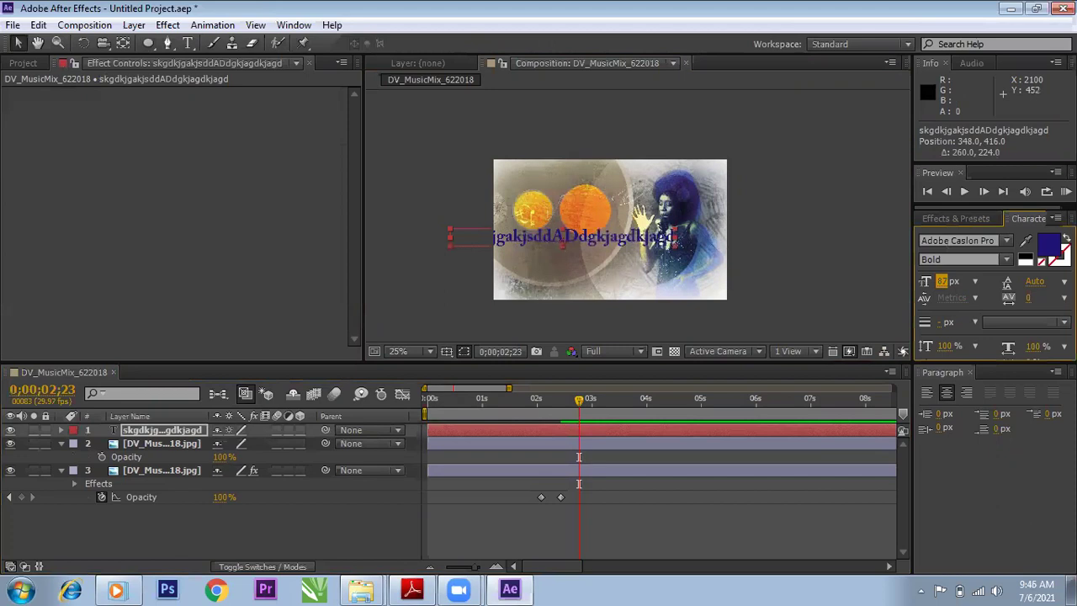
- Try a bright magenta fill color on the text
left_click(1047, 243)
left_click(591, 292)
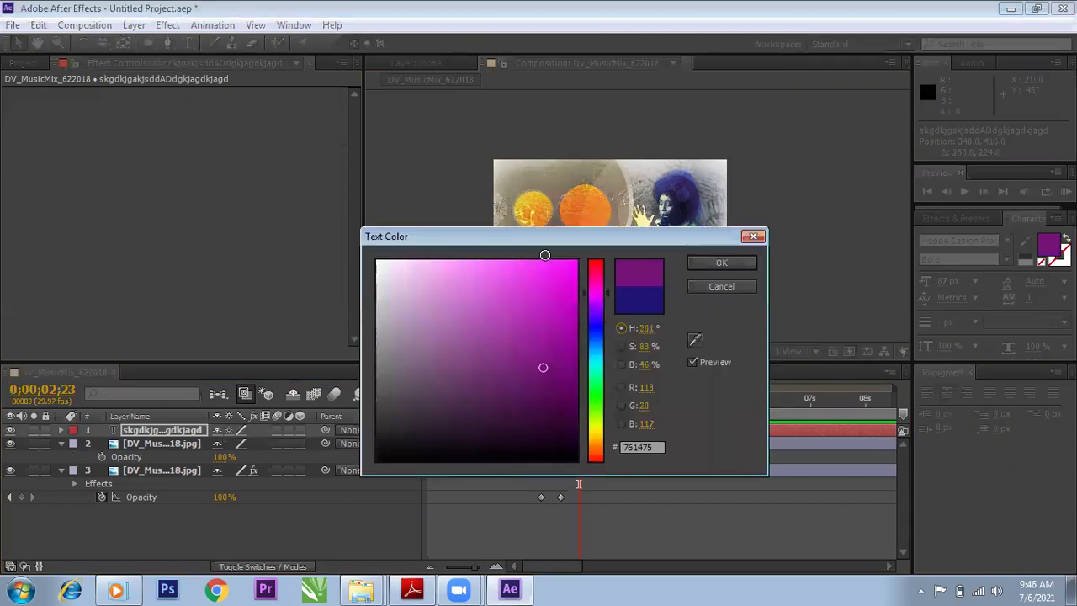
left_click(709, 260)
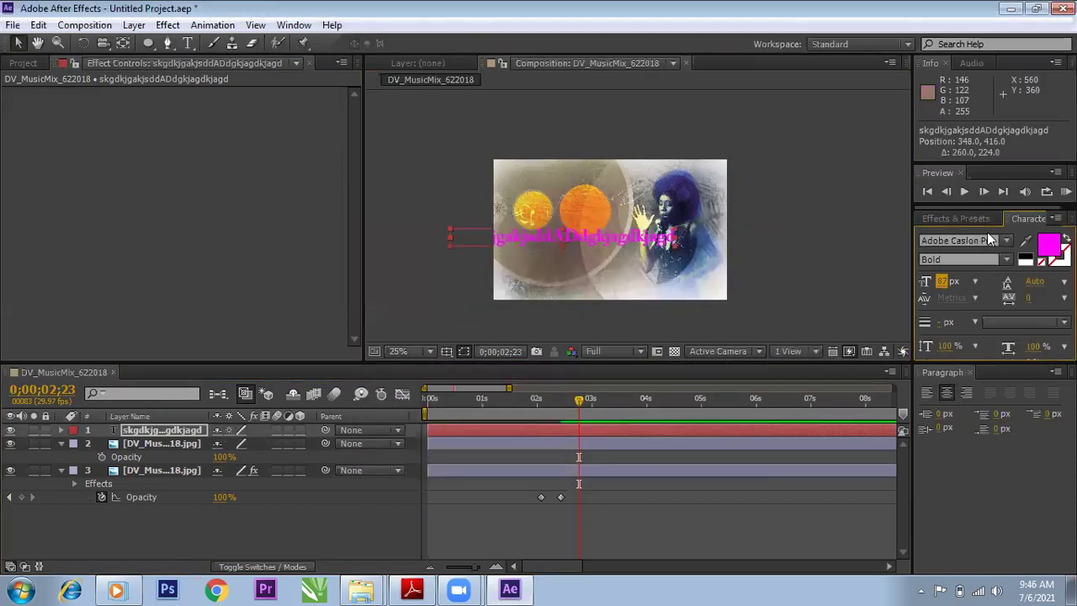
- Change the text's fill color to bright blue and shift the text 80 px horizontally to position 428, 416
left_click(1047, 243)
left_click(564, 268)
left_click(589, 337)
left_click(719, 260)
left_click_drag(571, 246, 588, 245)
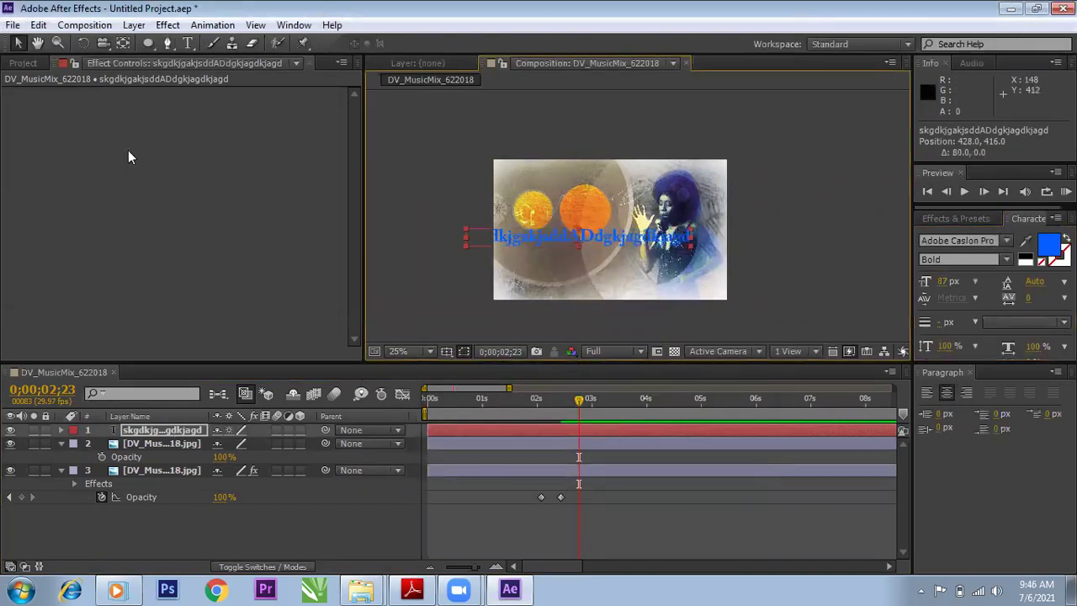
left_click_drag(144, 43, 230, 66)
left_click_drag(488, 166, 452, 133)
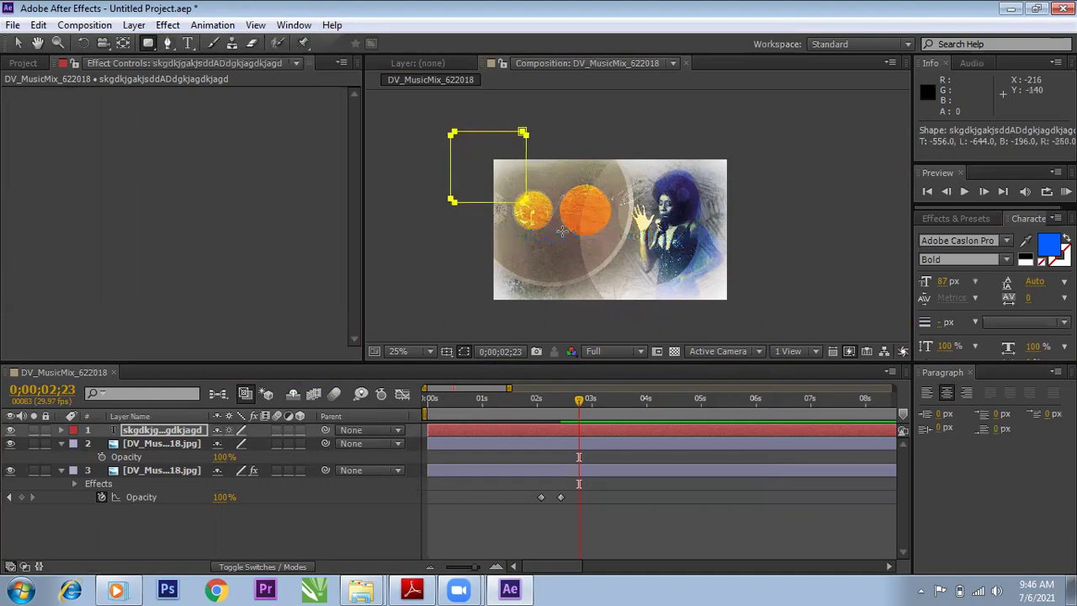
left_click_drag(561, 232, 560, 231)
key("ctrl+z")
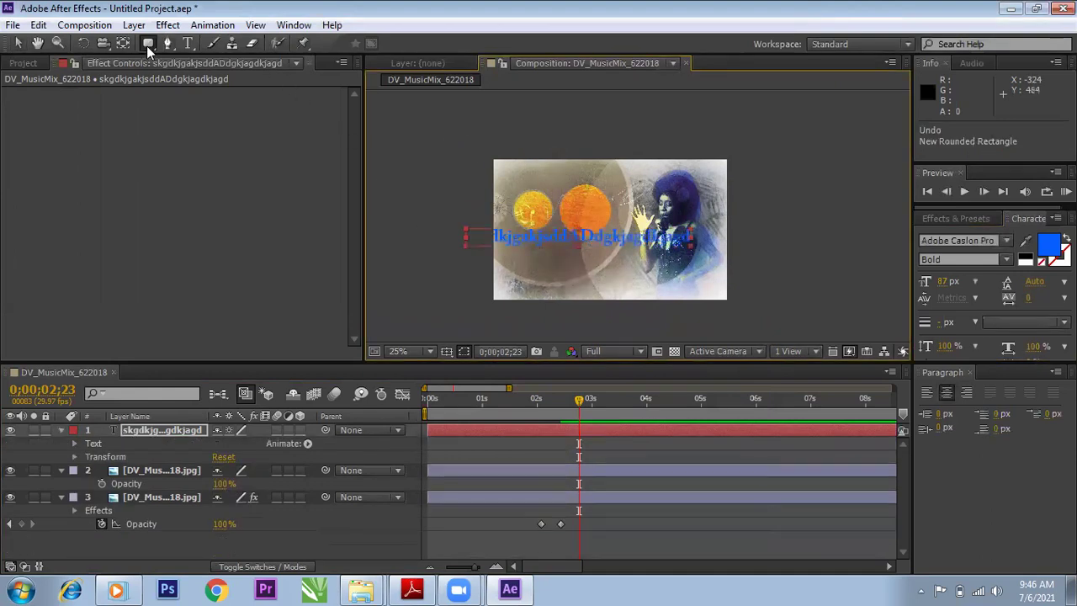
- Draw an elliptical mask on the text layer, then resize and move it to follow the large circle in the background
left_click_drag(148, 46, 184, 77)
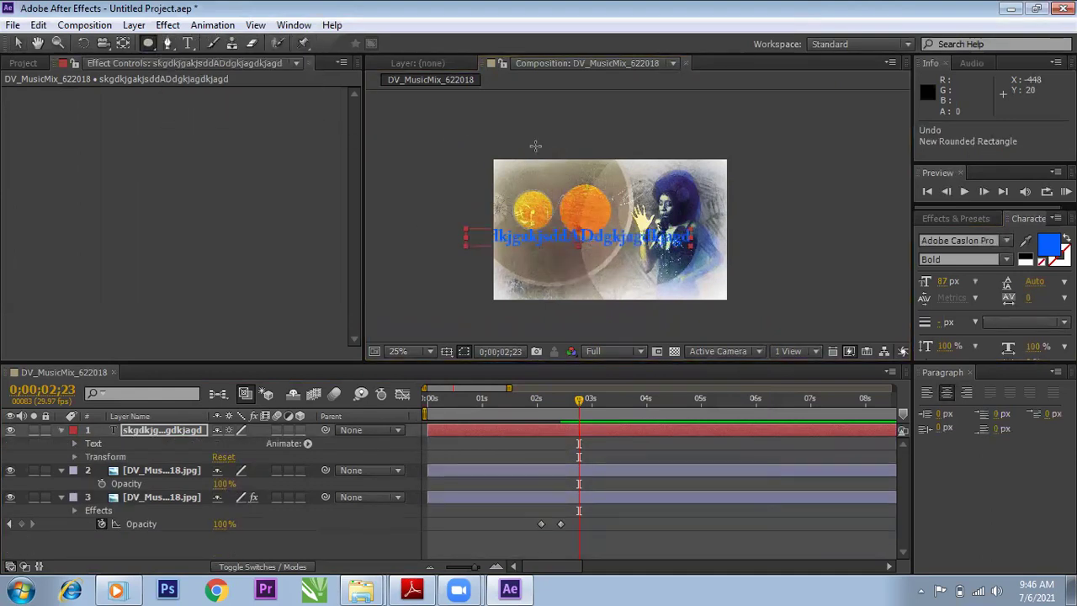
left_click_drag(459, 122, 631, 283)
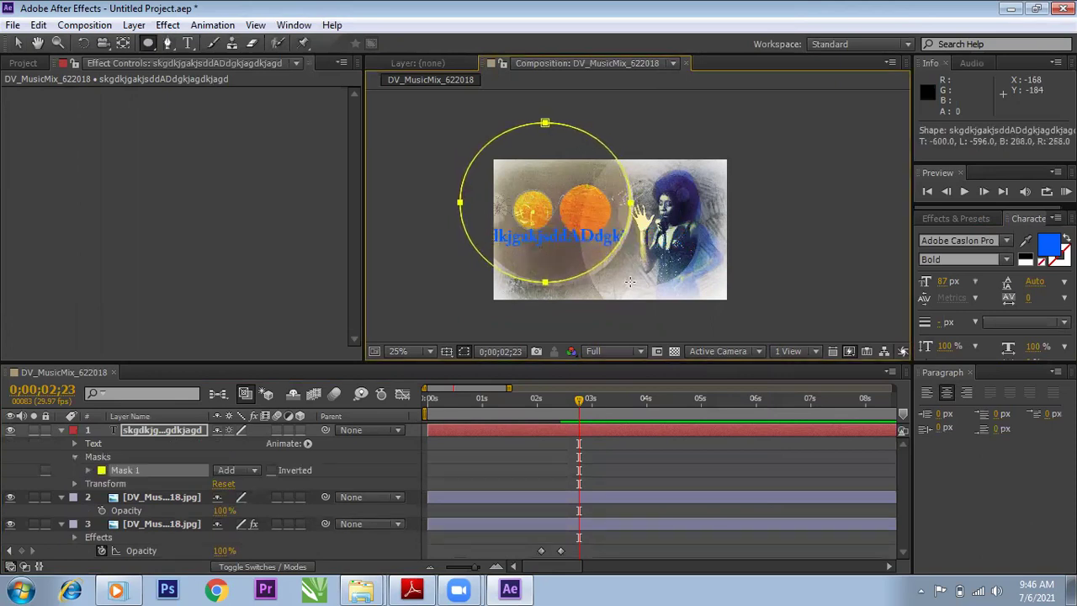
left_click(20, 43)
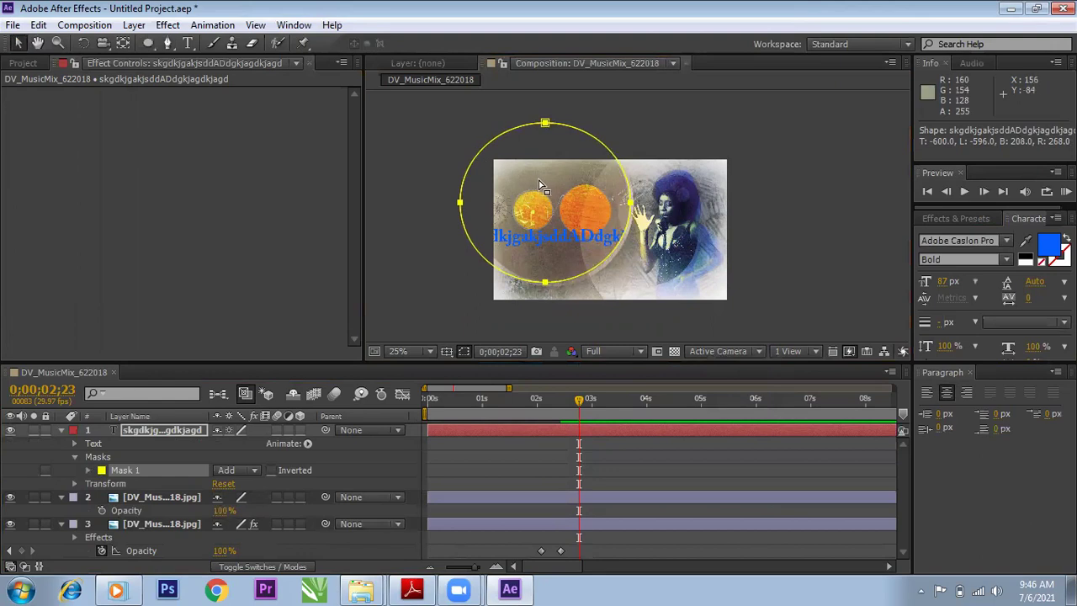
left_click(553, 126)
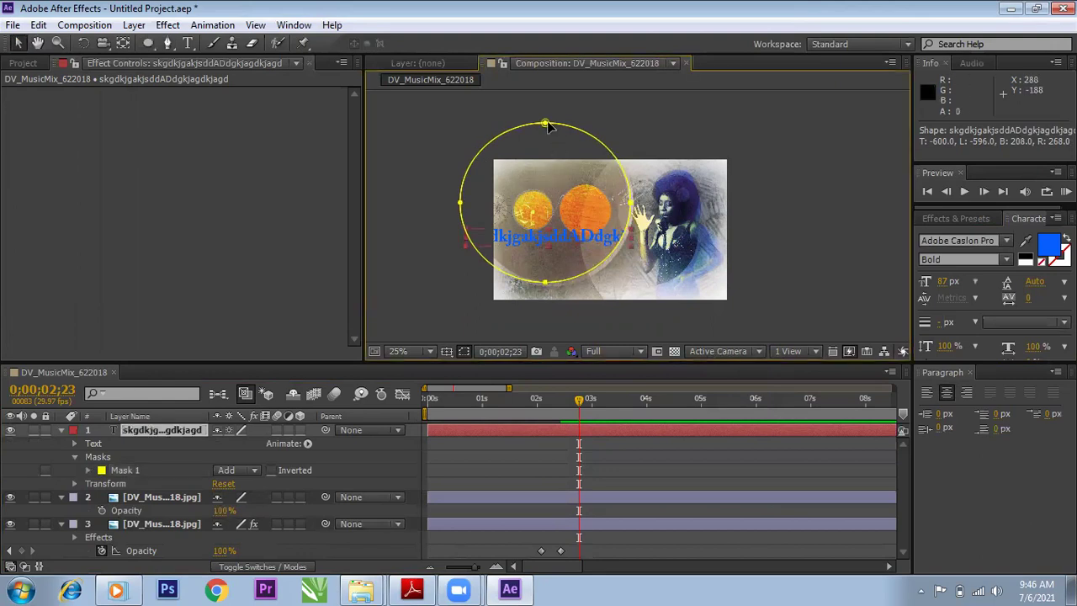
left_click(546, 123)
double_click(545, 123)
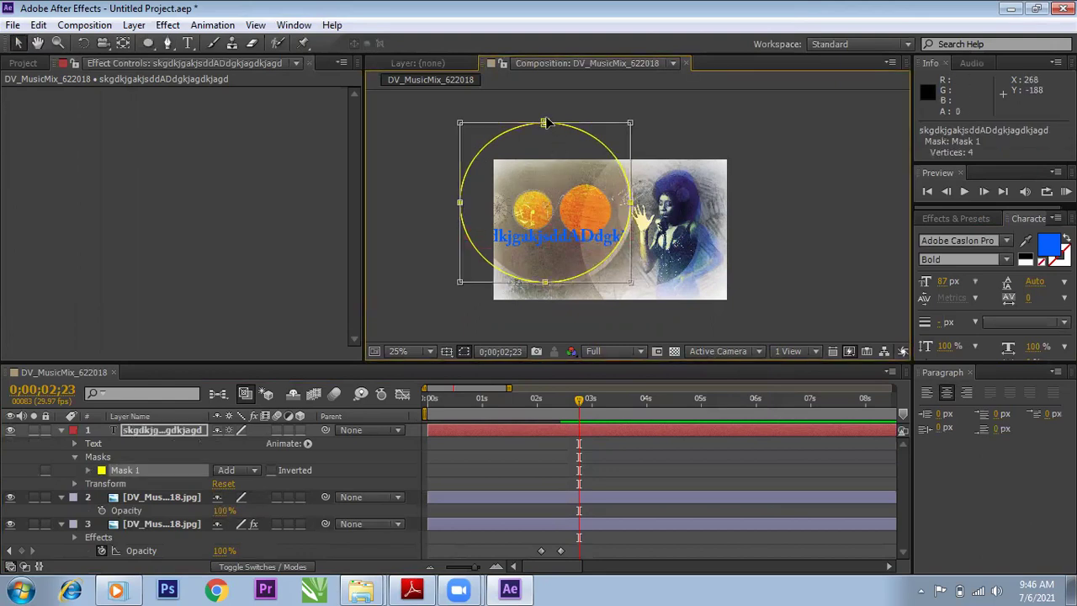
left_click_drag(545, 123, 547, 112)
left_click_drag(526, 171, 530, 169)
left_click_drag(636, 193, 574, 208)
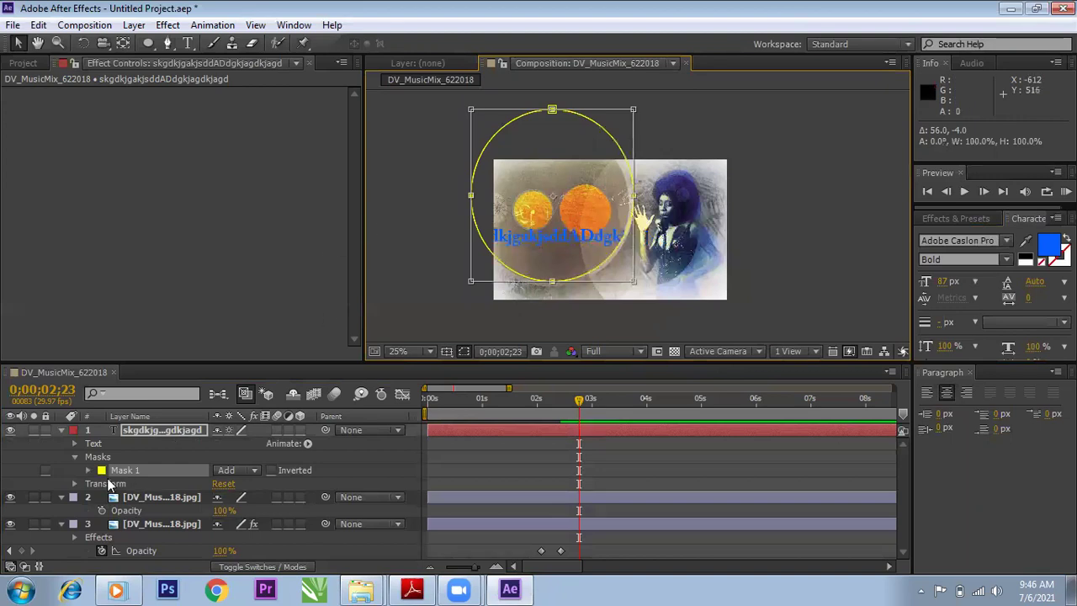
- Set the text layer's Path option to Mask 1 so the text follows the circular mask
left_click(74, 444)
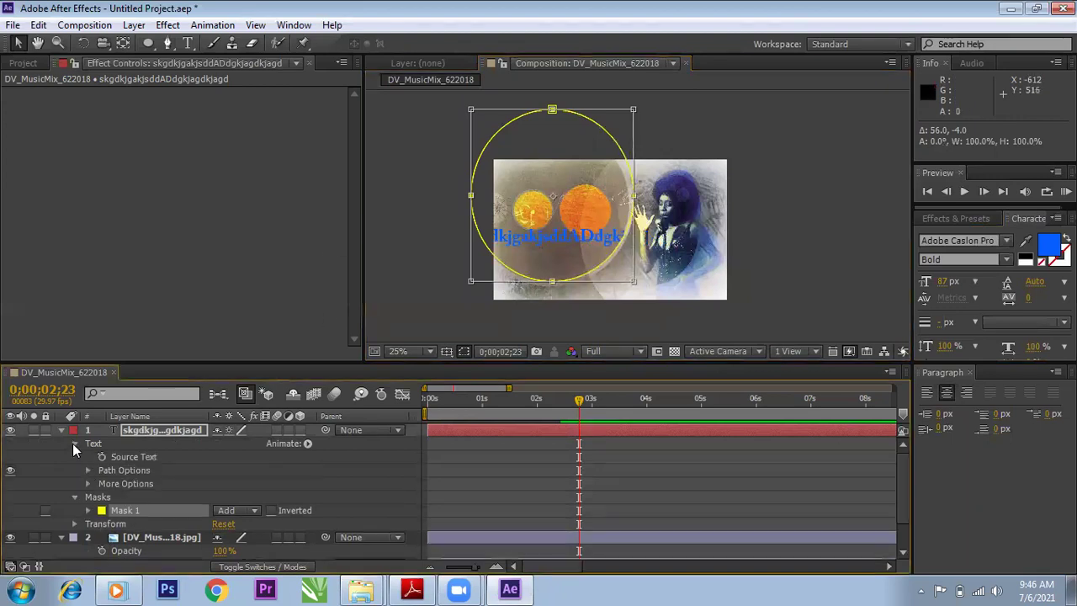
left_click(89, 471)
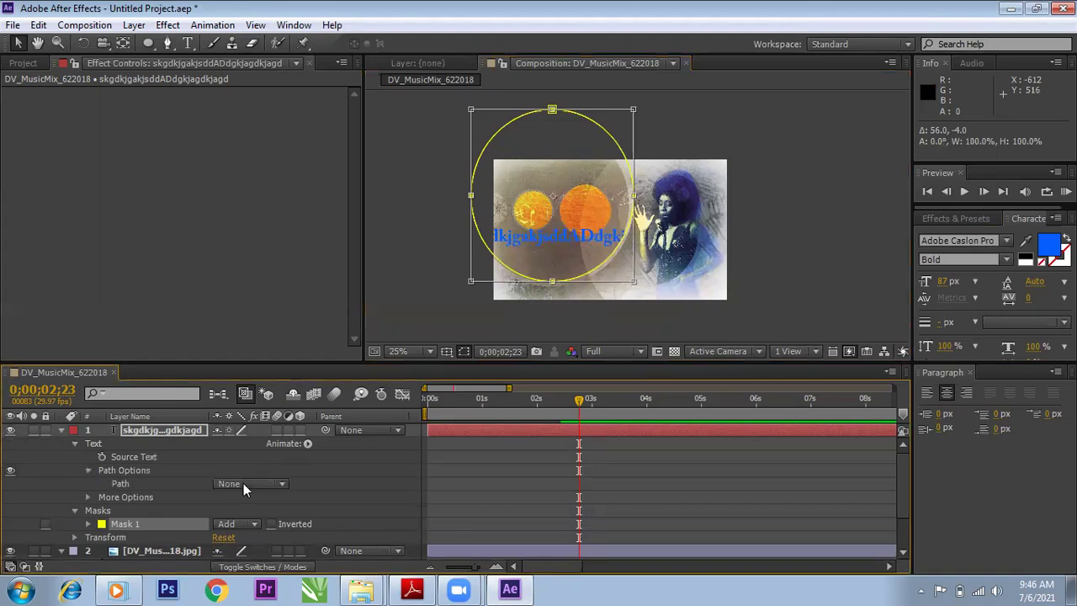
left_click(243, 483)
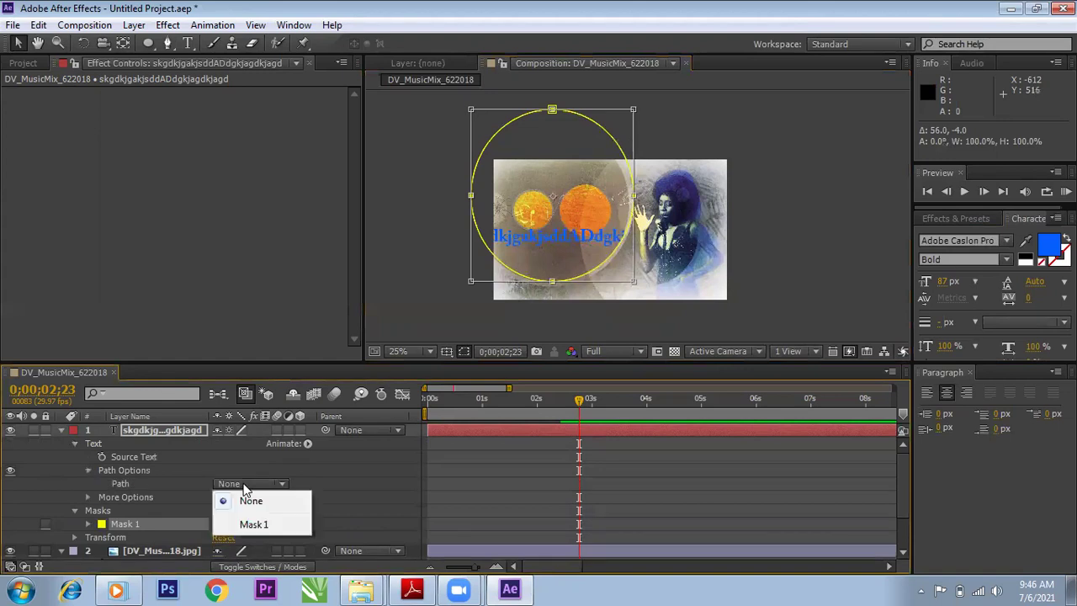
left_click(249, 526)
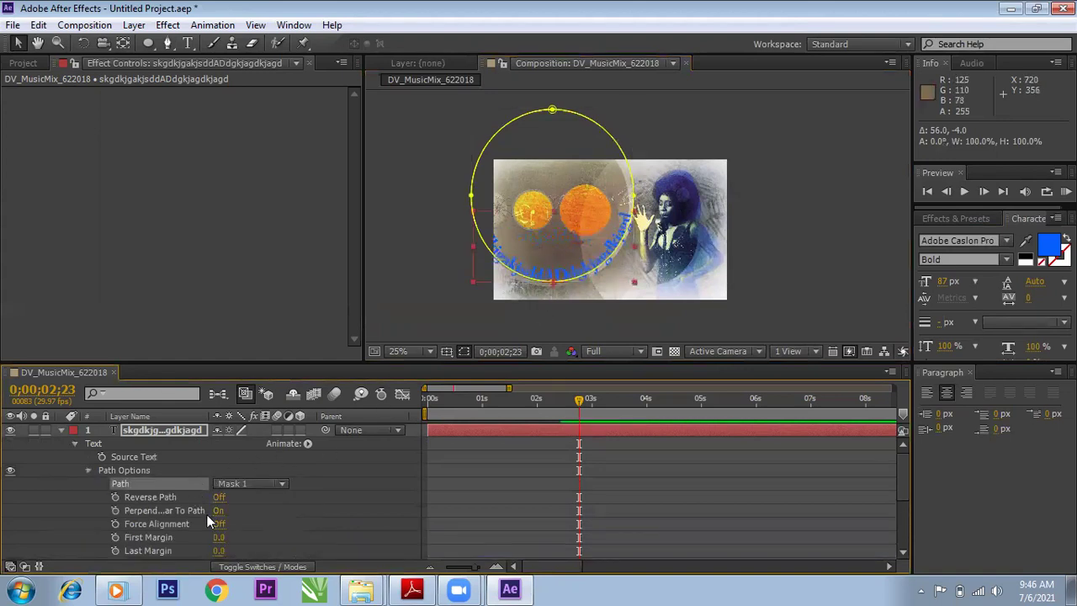
- Raise the text path's First Margin to 1446 and start keyframing it at 0;00;02;23
scroll(209, 516, "down", 1)
left_click_drag(217, 503, 728, 166)
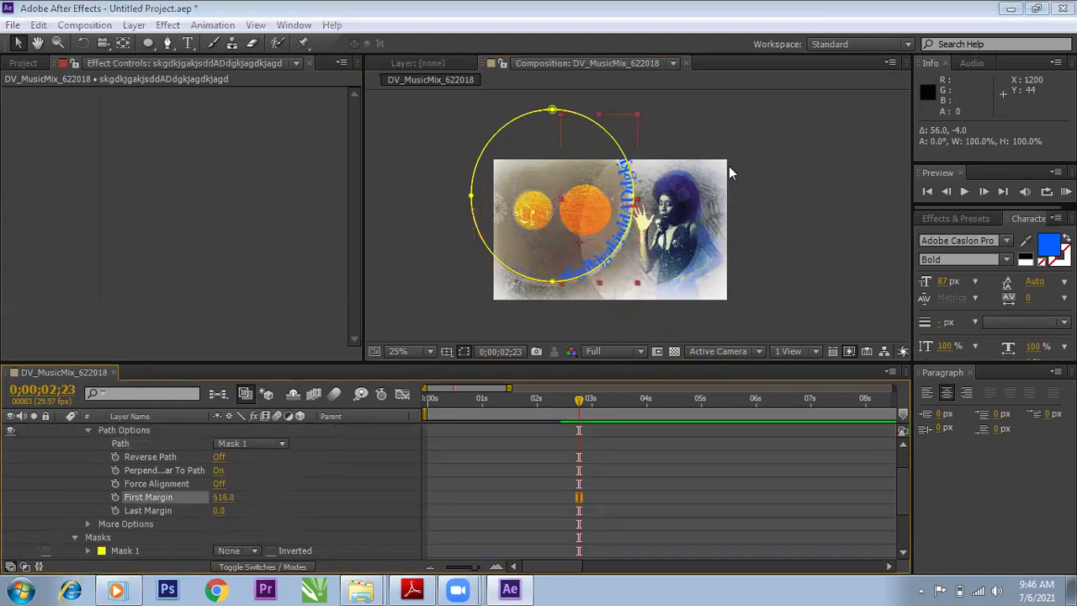
left_click_drag(221, 497, 690, 448)
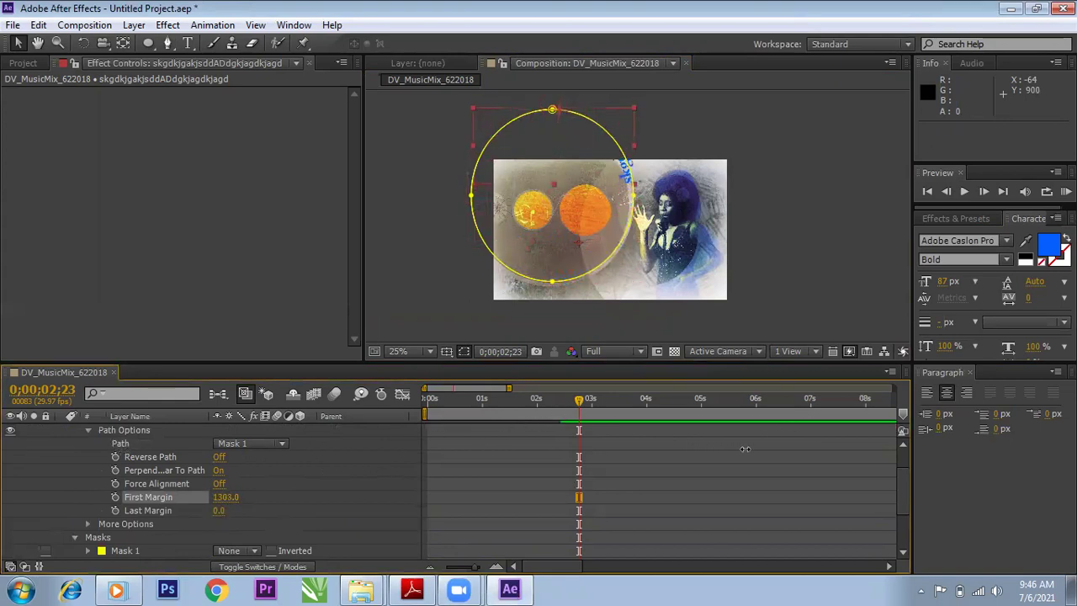
left_click_drag(840, 463, 850, 462)
left_click(116, 496)
- At 0;00;04;09, lower the First Margin to -1003 so the text travels along the circle and out of the frame
left_click_drag(666, 428, 664, 428)
left_click_drag(225, 497, 178, 465)
left_click_drag(241, 496, 94, 505)
left_click_drag(233, 498, 96, 516)
left_click_drag(225, 497, 320, 495)
left_click_drag(217, 498, 159, 495)
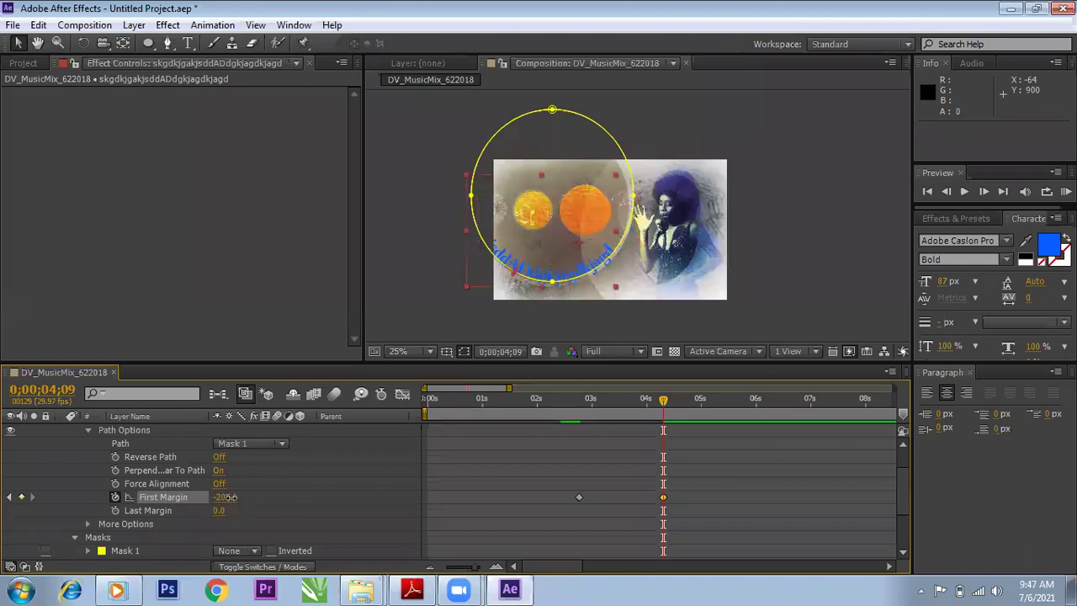
left_click_drag(226, 508, 169, 486)
left_click_drag(236, 505, 217, 495)
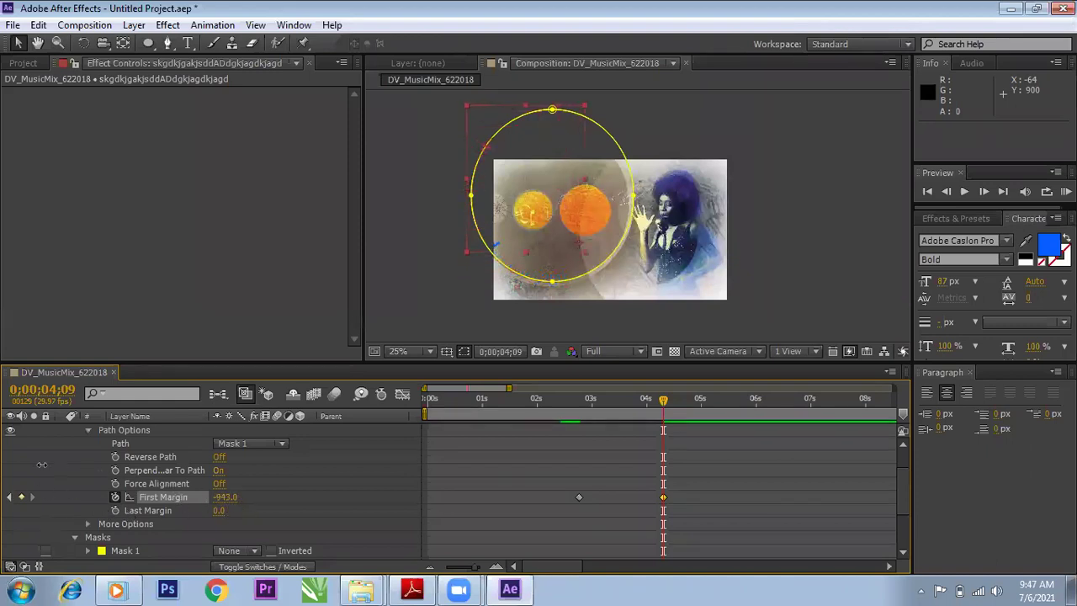
- Deselect the text layer and preview the text's motion along the circular path from before the first margin keyframe
left_click(472, 400)
key("space")
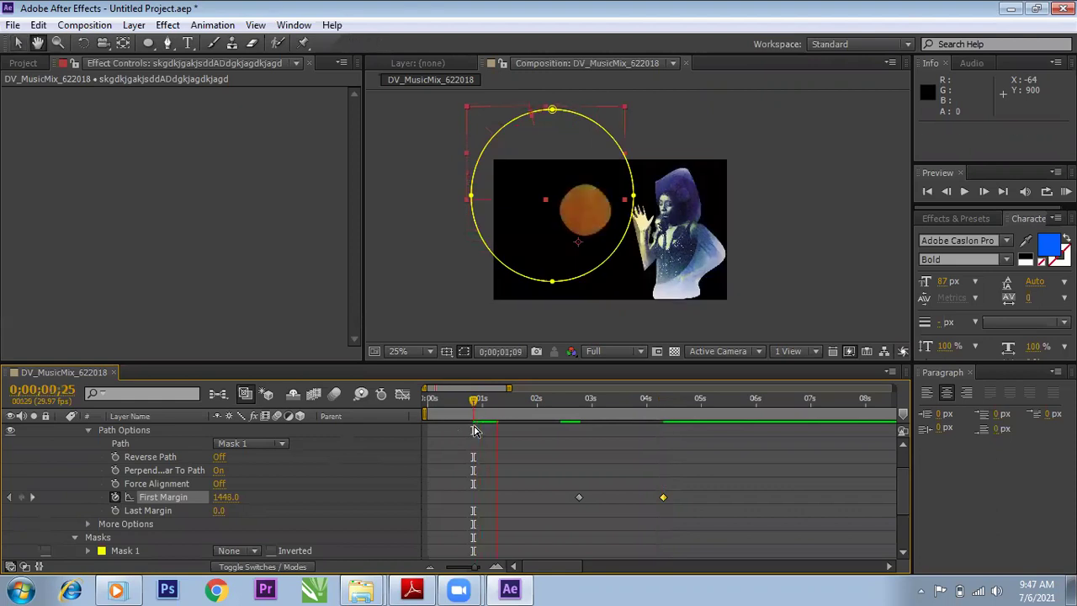
key("space")
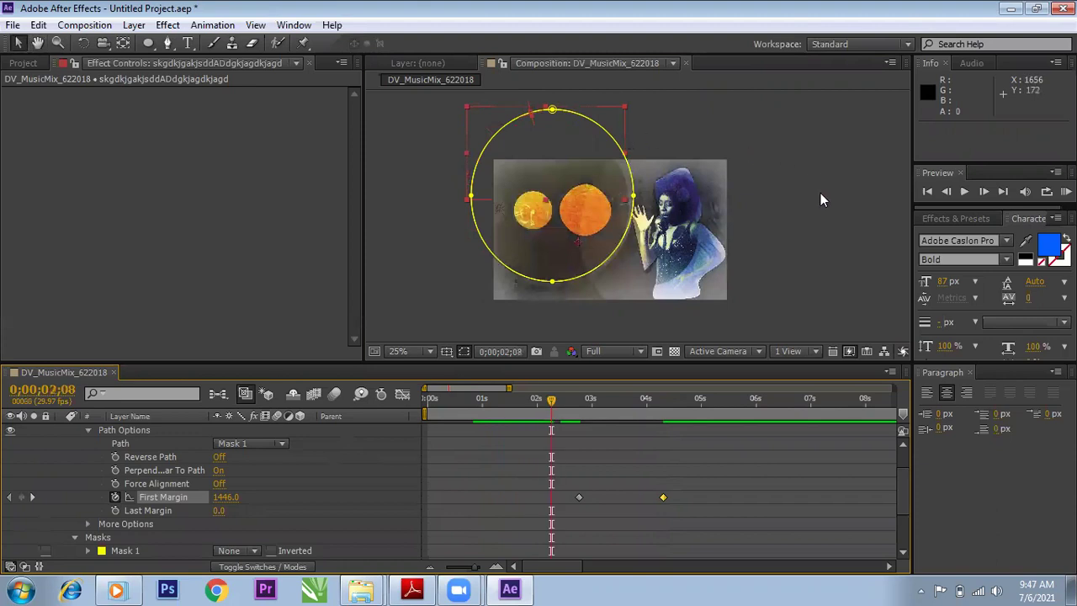
left_click(820, 193)
key("space")
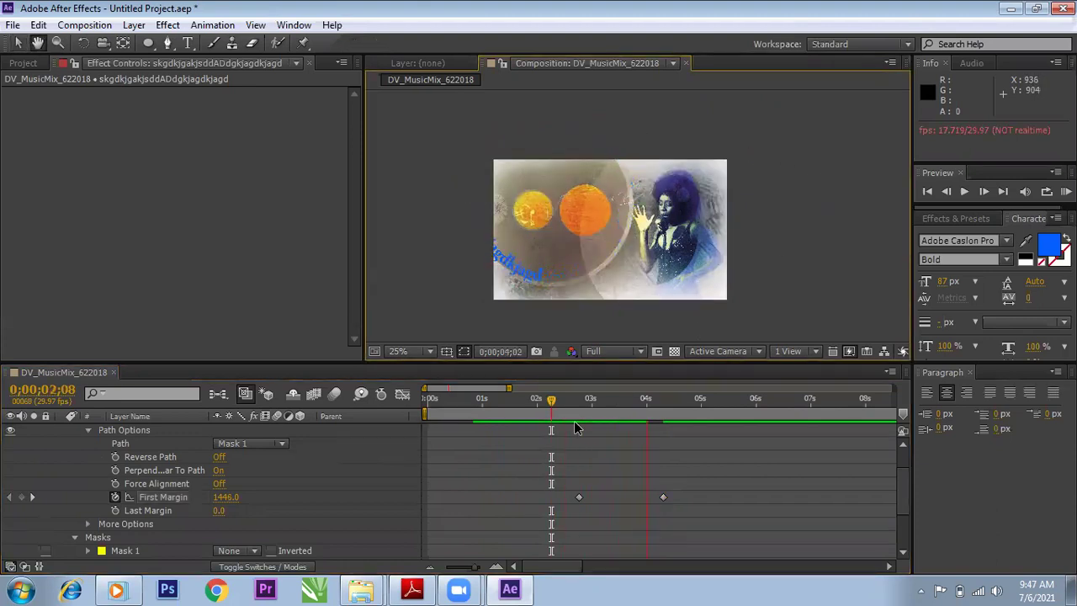
left_click_drag(551, 404, 517, 396)
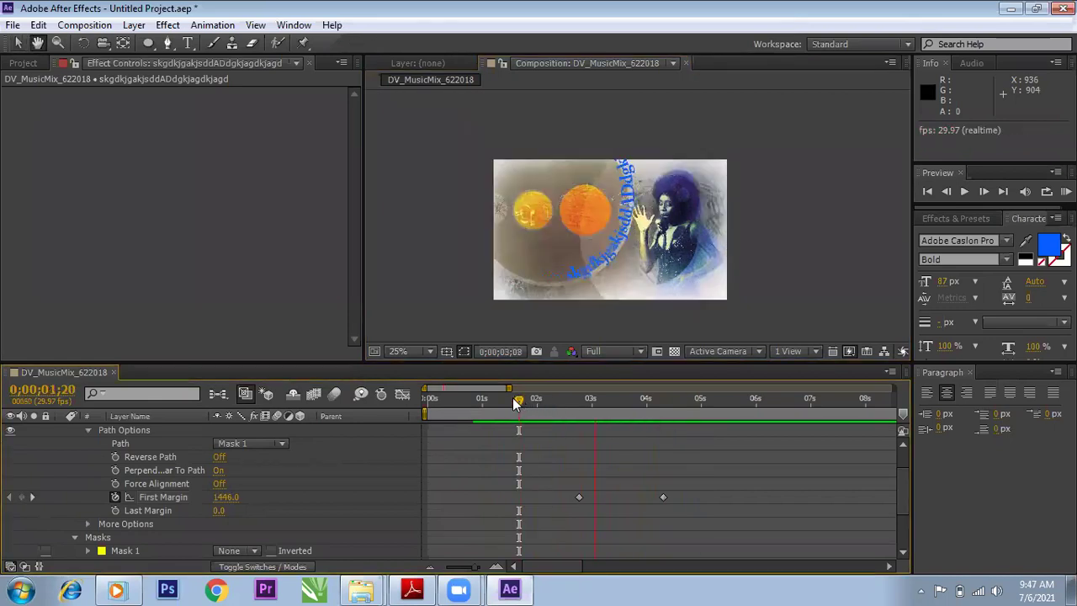
- Slow the text's motion by moving the first First Margin keyframe to 0;00;02;10 and the last to 0;00;05;11, previewing the timing
key("space")
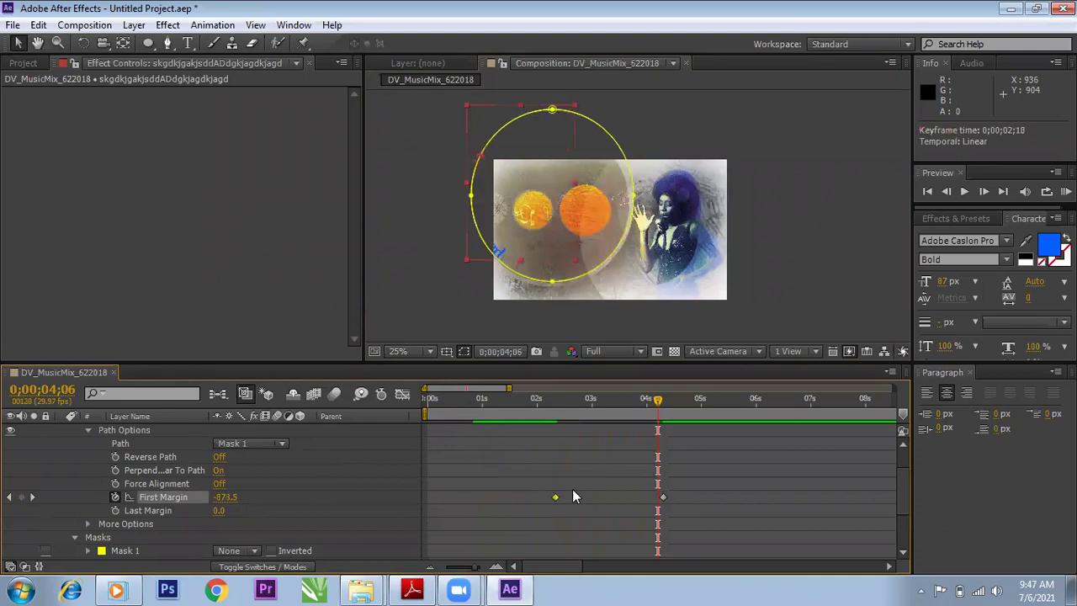
left_click(542, 400)
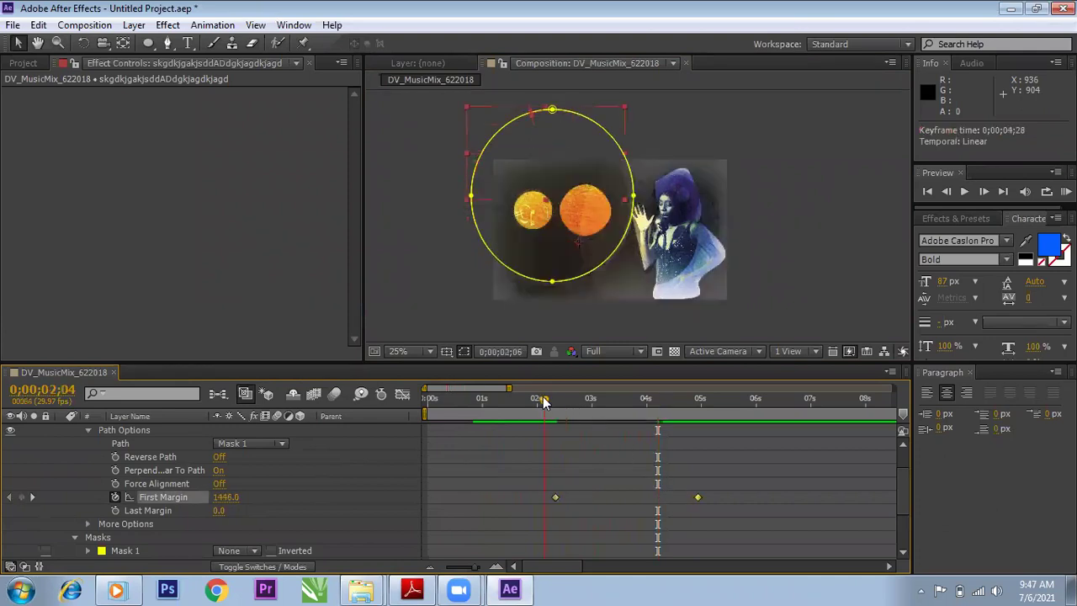
key("space")
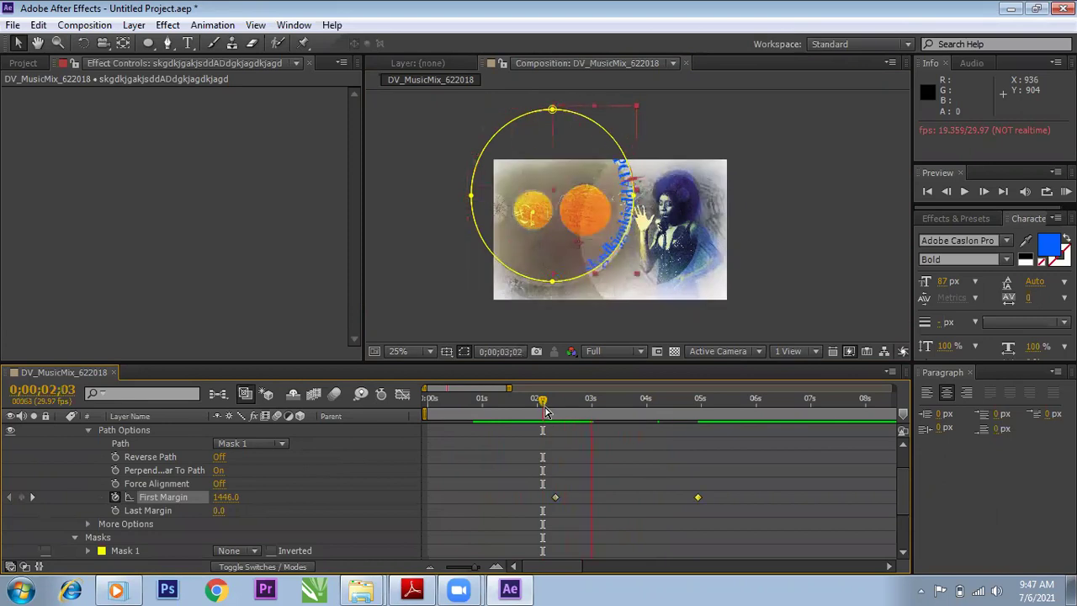
key("space")
left_click_drag(719, 499, 720, 497)
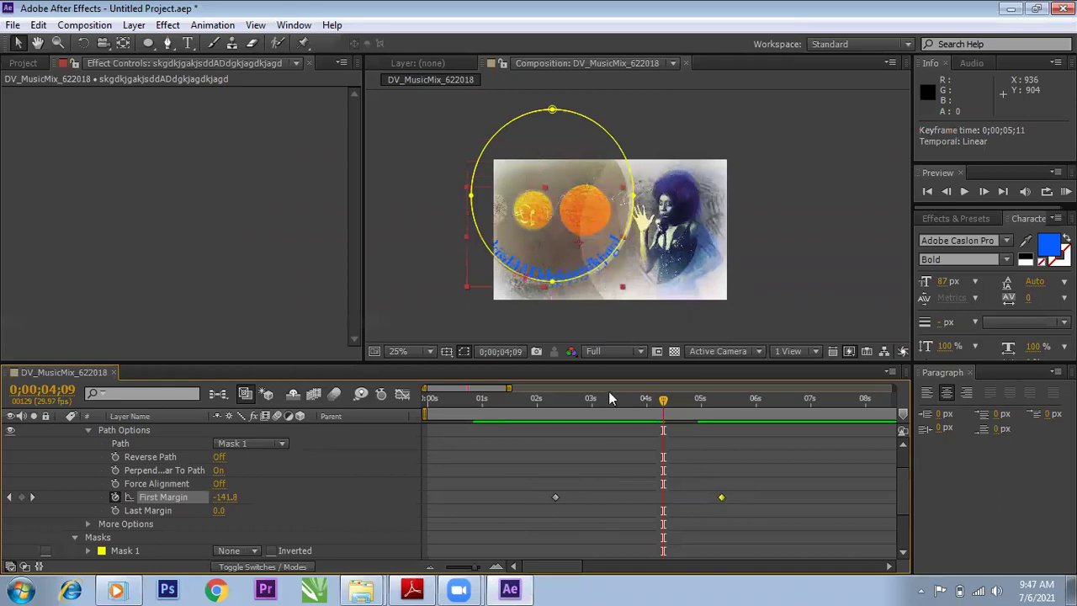
left_click(557, 416)
key("space")
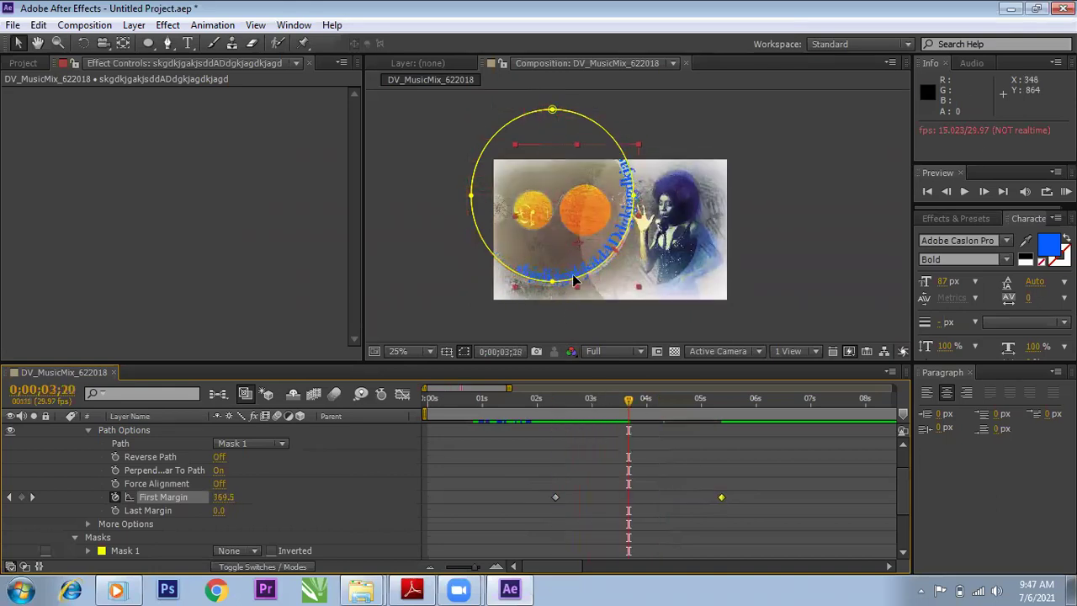
- Change the text's fill color to red and its font to Calibri
left_click(1048, 244)
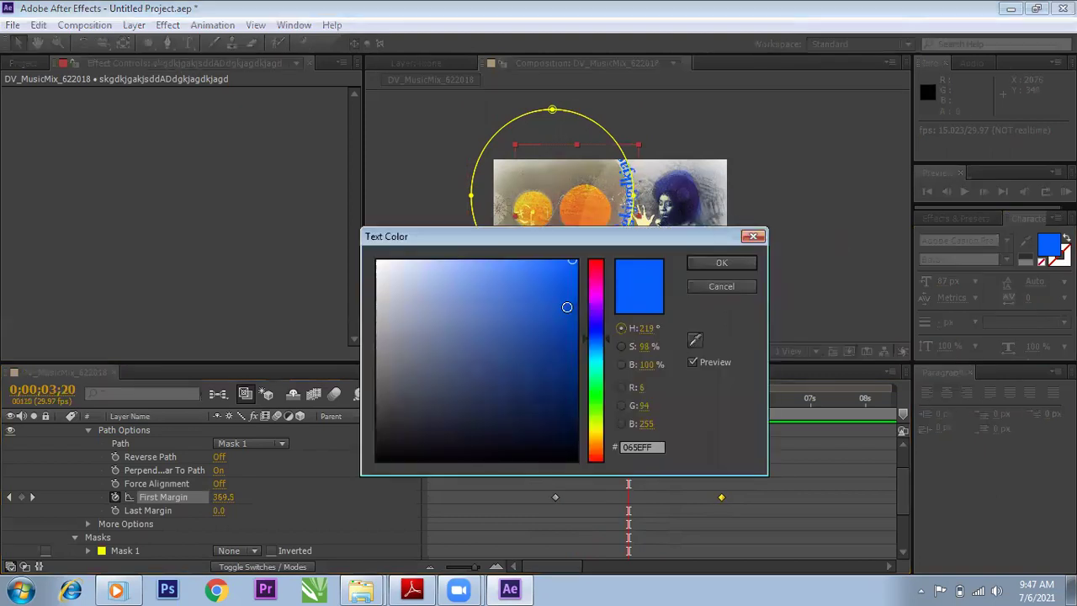
left_click(598, 259)
left_click(720, 264)
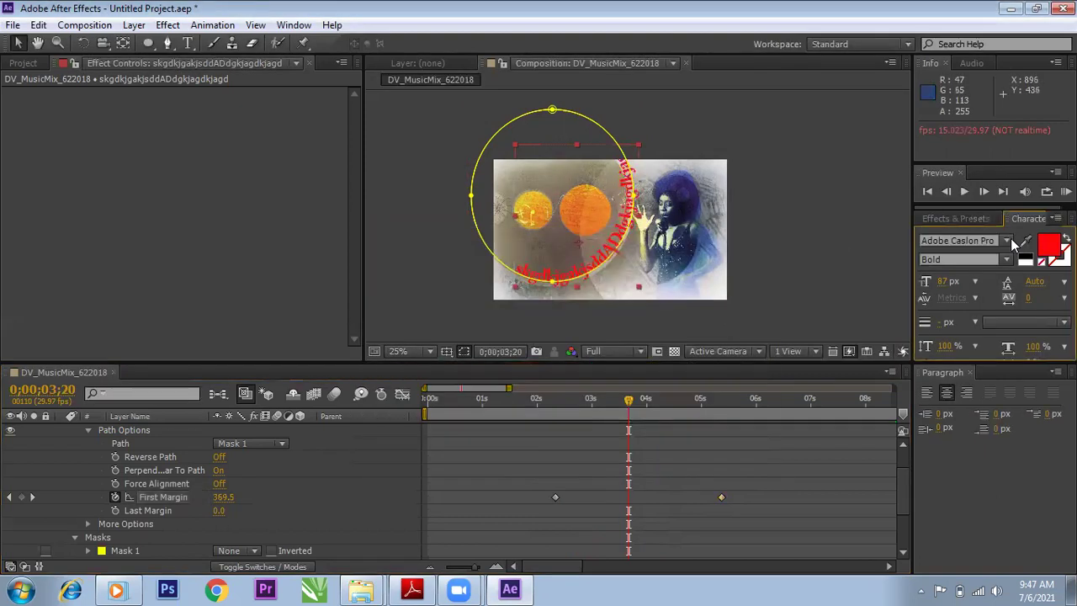
left_click(967, 240)
type("Calibri")
key("Return")
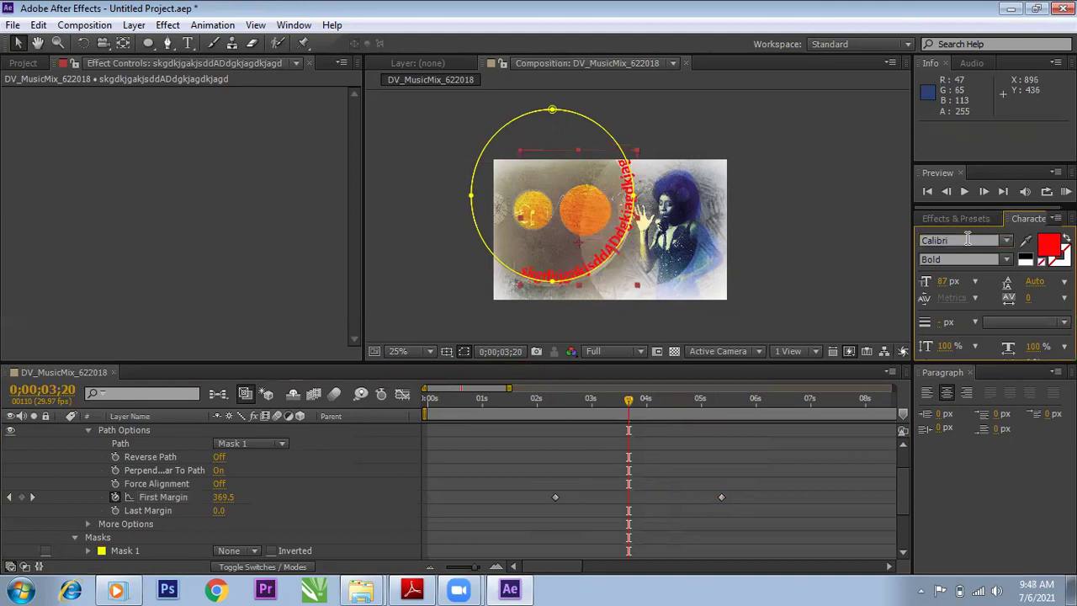
scroll(720, 245, "up", 1)
scroll(683, 245, "down", 1)
- Preview the restyled text's animation from 0;00;01;21 through the last First Margin keyframe
key("space")
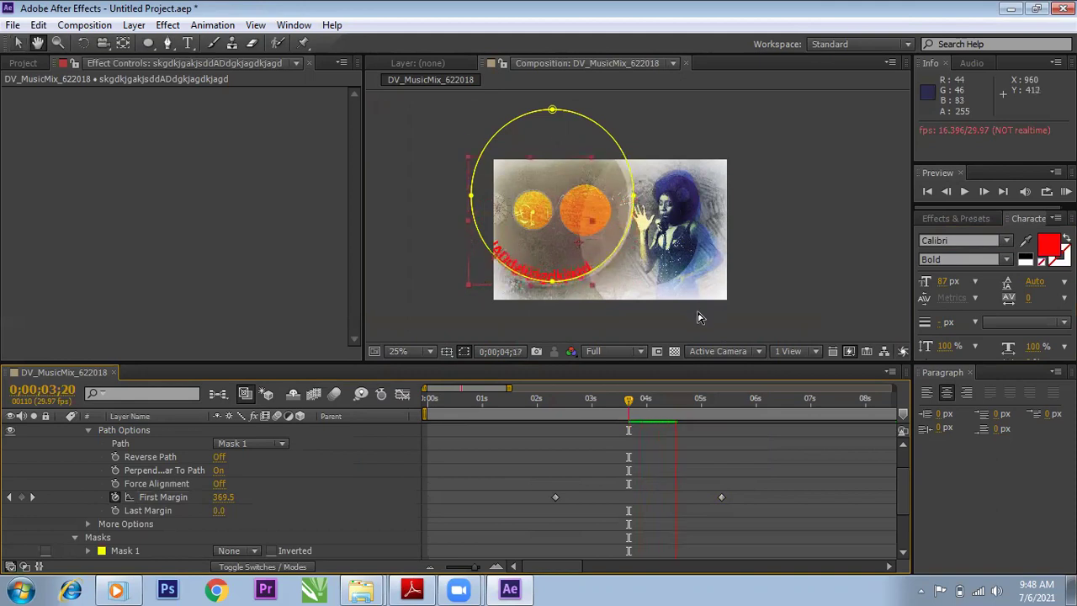
left_click(521, 409)
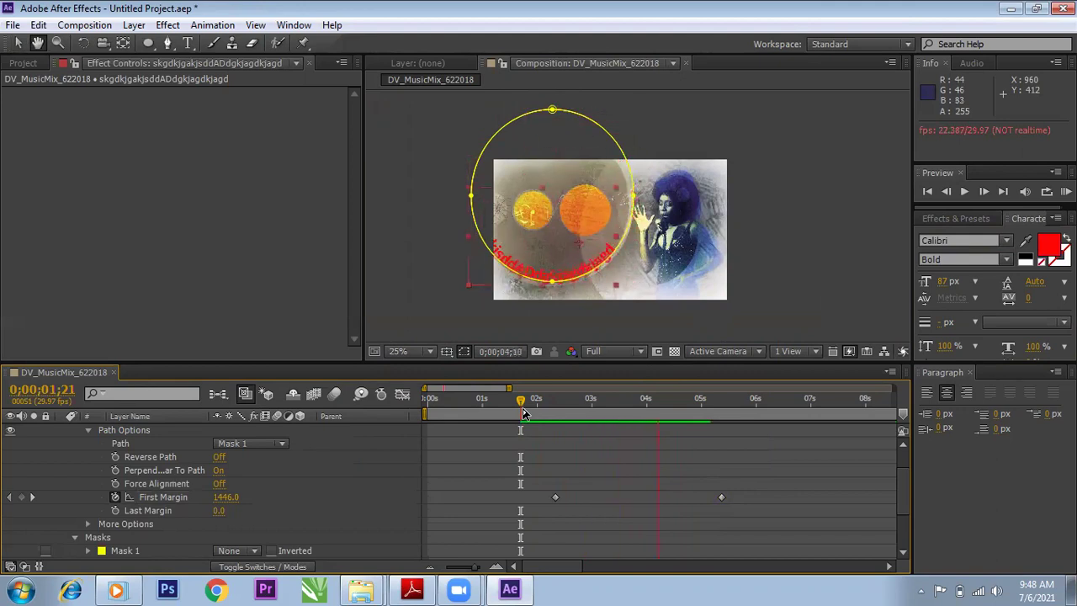
key("space")
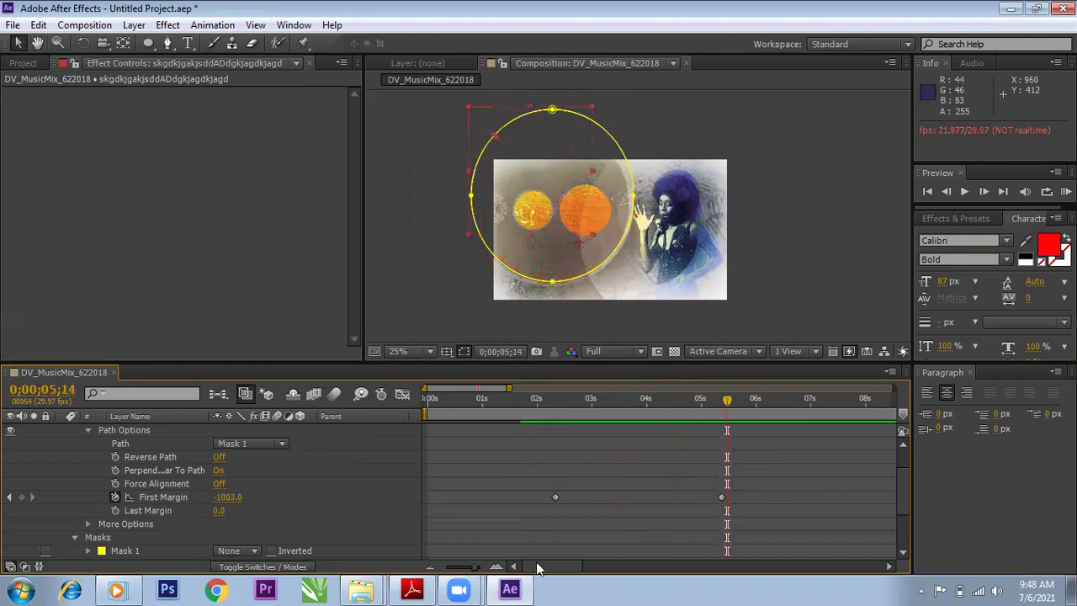